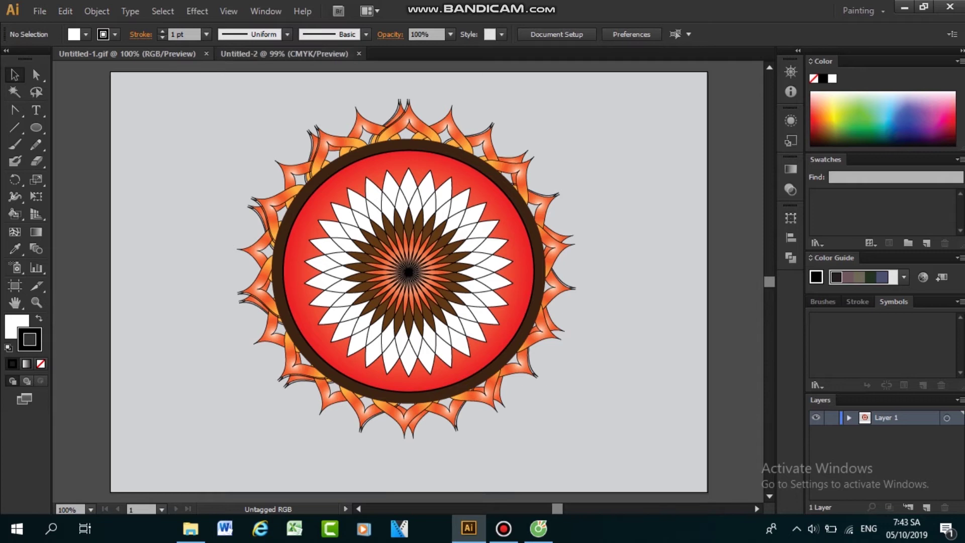
Step: Switch to the Untitled-2 document and draw a narrow vertical ellipse about 81 pt tall in the upper part of the artboard
{"action": "left_click", "coordinate": [284, 54]}
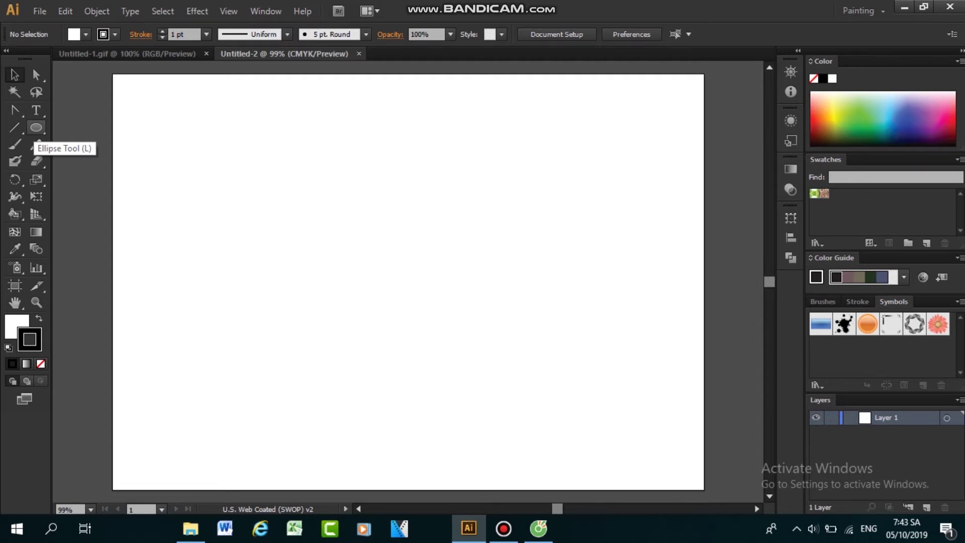
{"action": "left_click", "coordinate": [36, 128]}
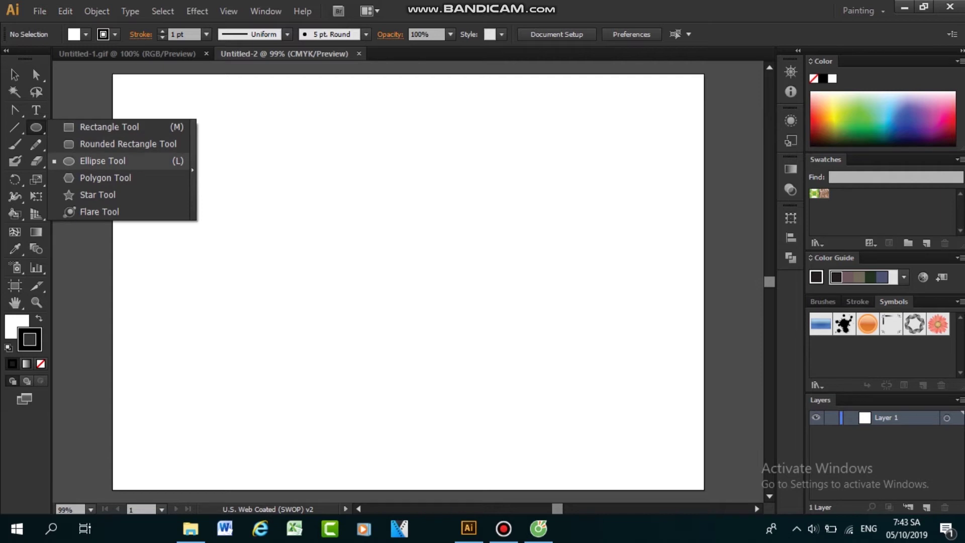
{"action": "left_click", "coordinate": [103, 161]}
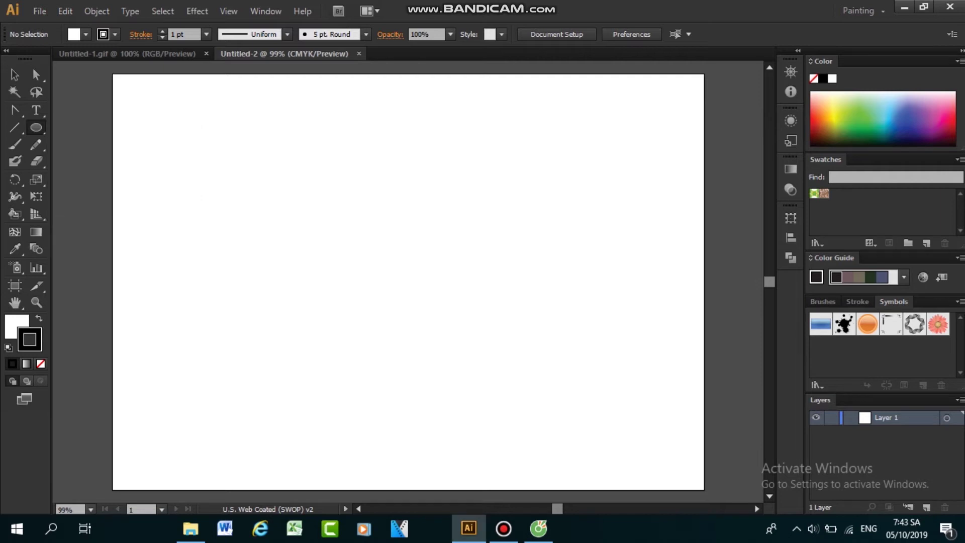
{"action": "left_click_drag", "start_coordinate": [339, 148], "coordinate": [365, 205]}
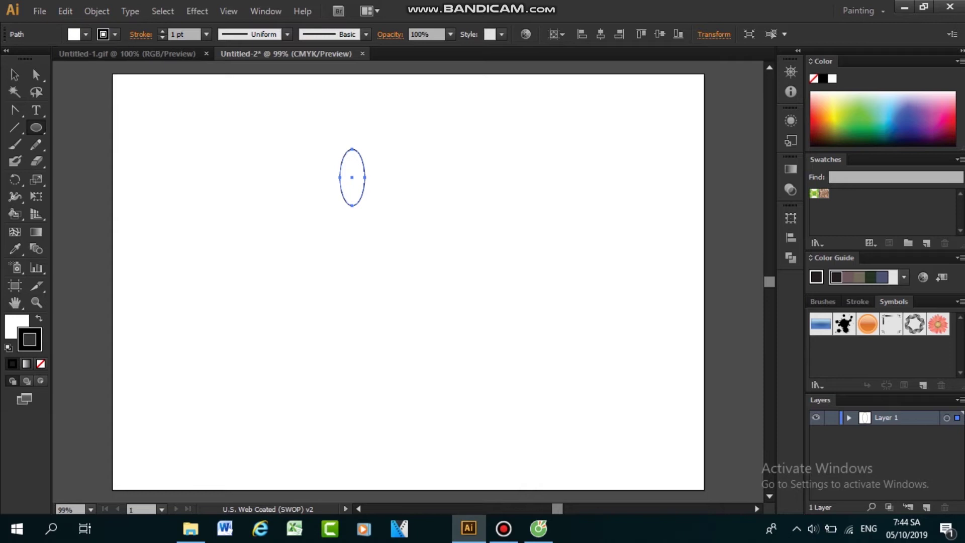
Step: Convert the ellipse's top and bottom anchor points to sharp corners to form a petal
{"action": "left_click", "coordinate": [35, 75]}
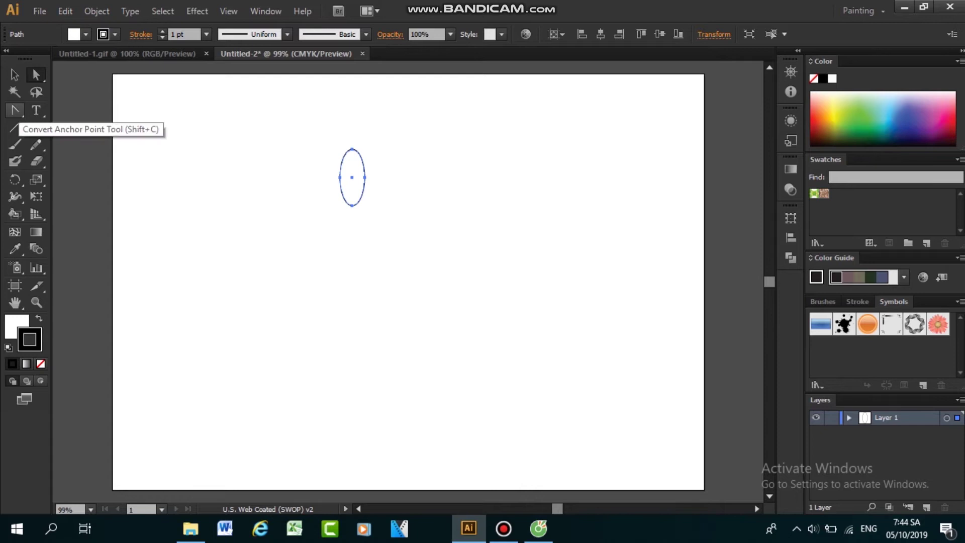
{"action": "left_click", "coordinate": [15, 110]}
{"action": "left_click", "coordinate": [15, 110]}
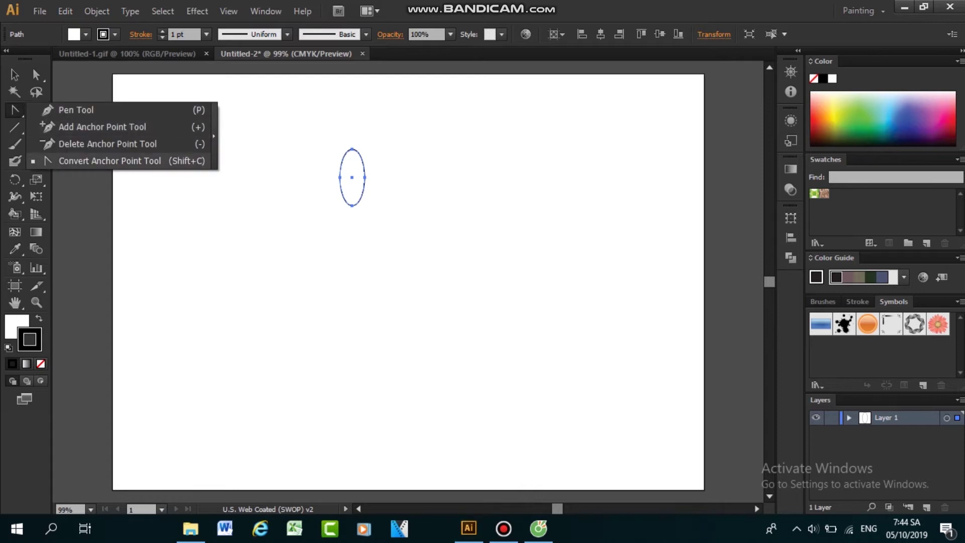
{"action": "left_click", "coordinate": [110, 161]}
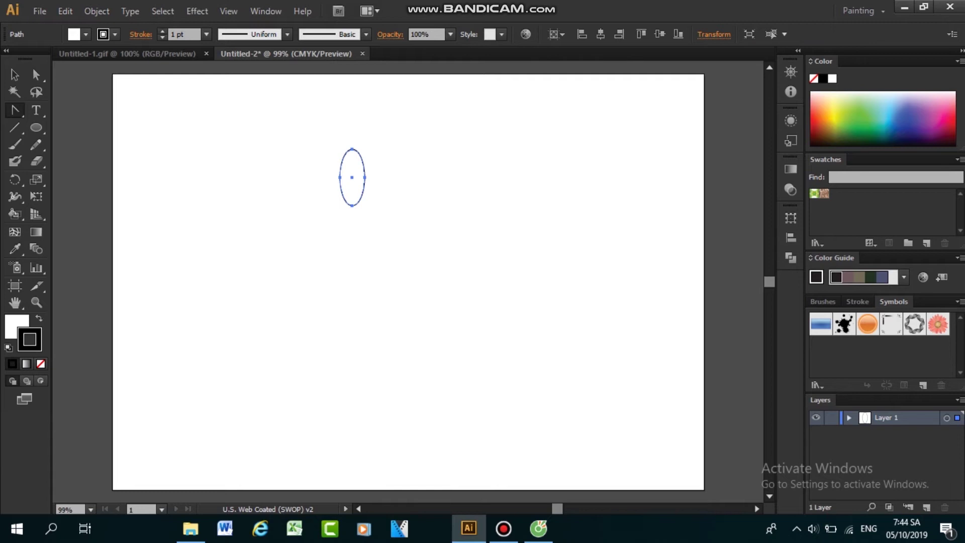
{"action": "left_click", "coordinate": [352, 149]}
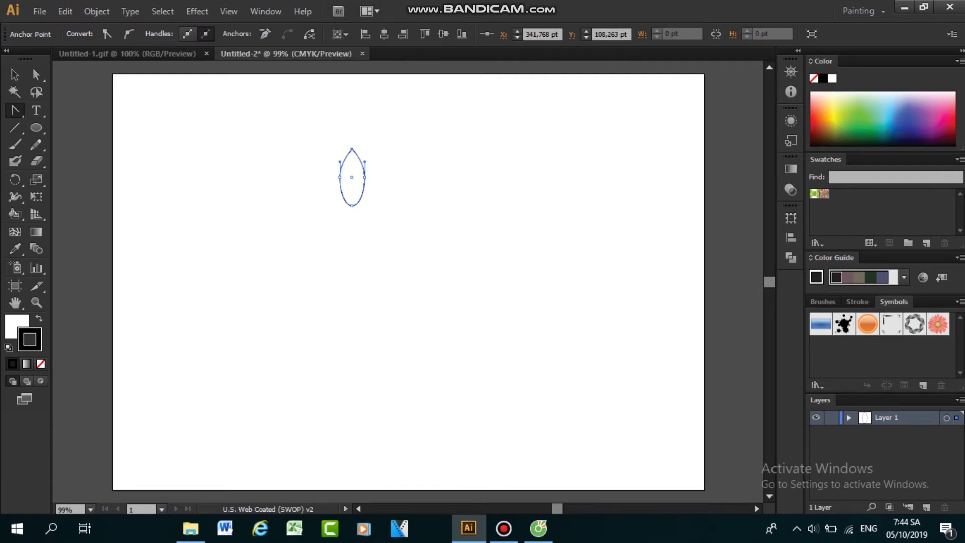
{"action": "left_click", "coordinate": [352, 205]}
Step: Duplicate the petal directly below the original so their tips touch, and deselect everything
{"action": "left_click", "coordinate": [15, 75]}
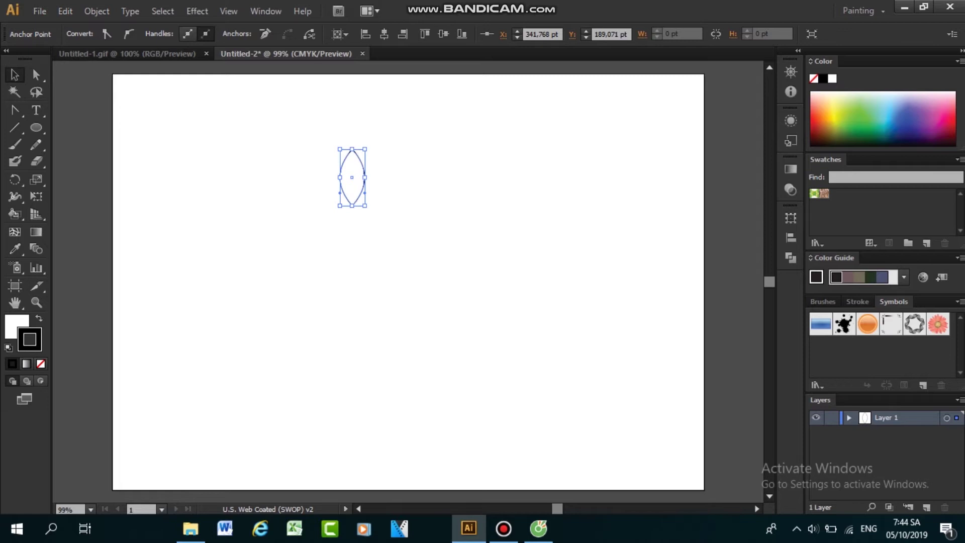
{"action": "left_click_drag", "start_coordinate": [352, 178], "coordinate": [352, 234]}
{"action": "key", "text": "ctrl+shift+a"}
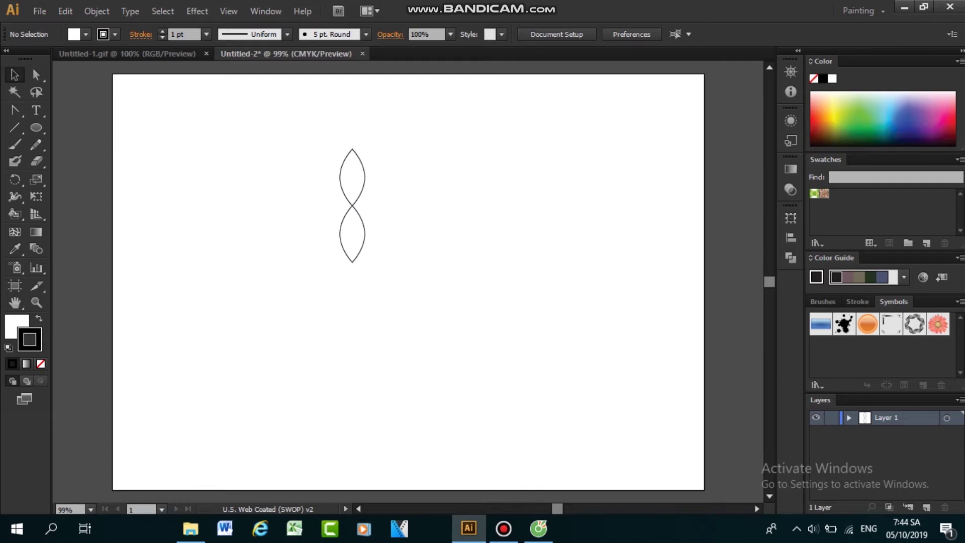
Step: Remove the fill from both petals, leaving only their outlines
{"action": "left_click_drag", "start_coordinate": [307, 137], "coordinate": [406, 265]}
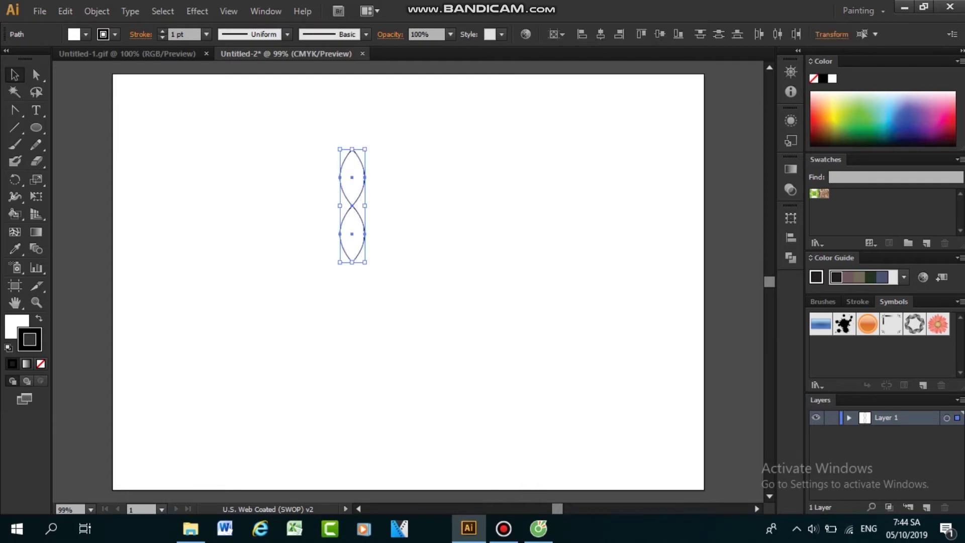
{"action": "left_click", "coordinate": [11, 326]}
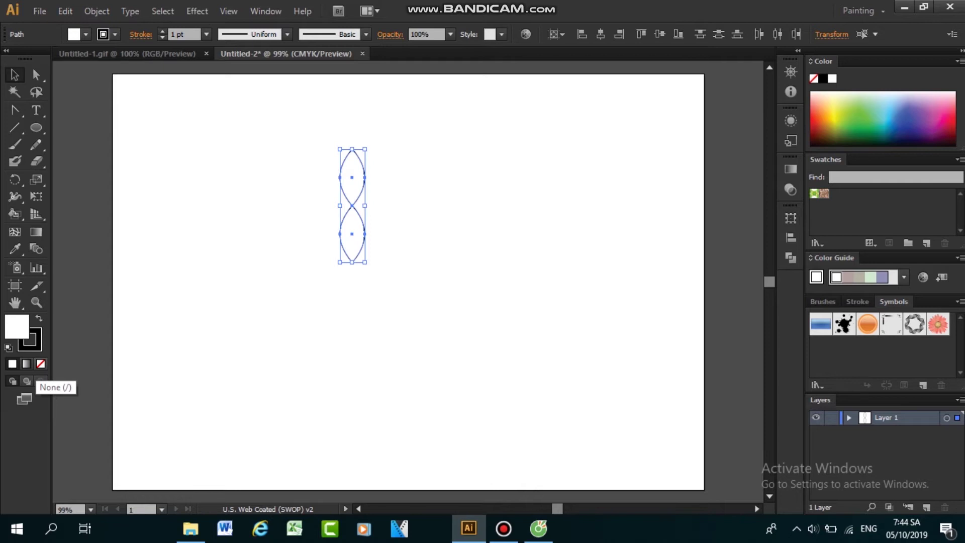
{"action": "left_click", "coordinate": [40, 363]}
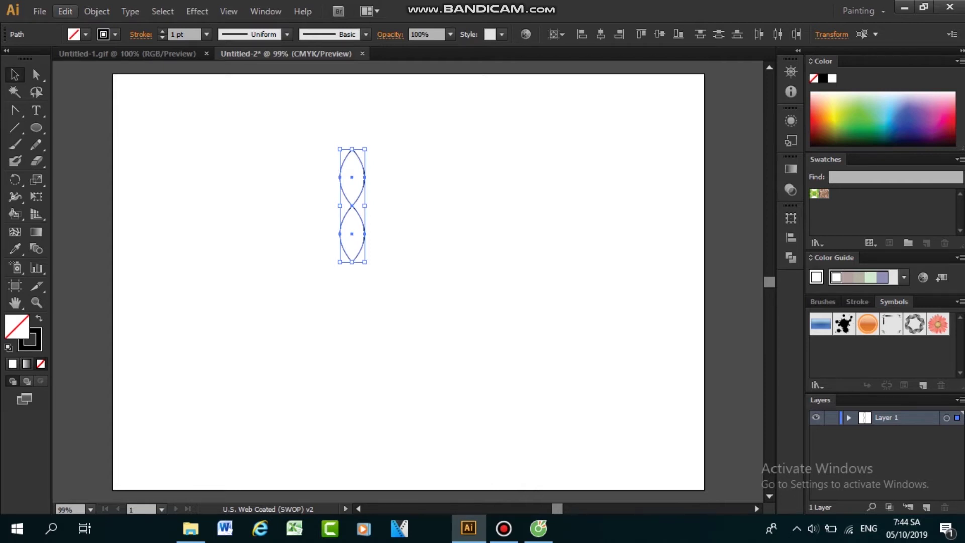
Step: Group the two petals and center the group horizontally and vertically on the artboard
{"action": "left_click", "coordinate": [96, 11]}
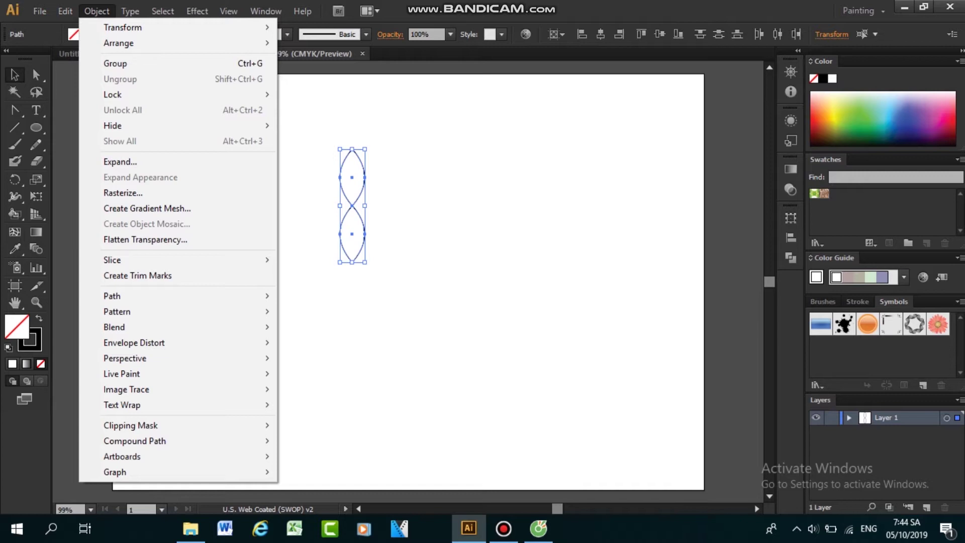
{"action": "left_click", "coordinate": [115, 64]}
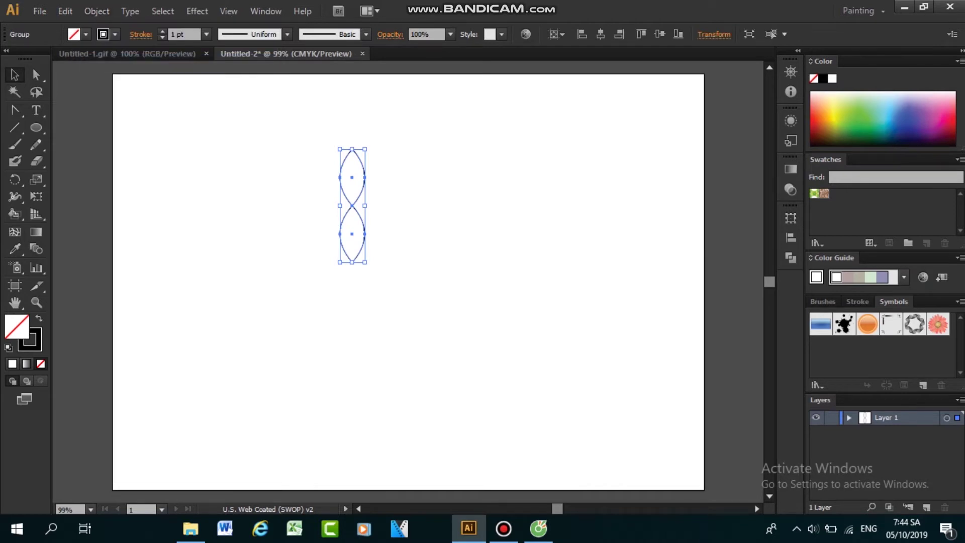
{"action": "left_click", "coordinate": [600, 33]}
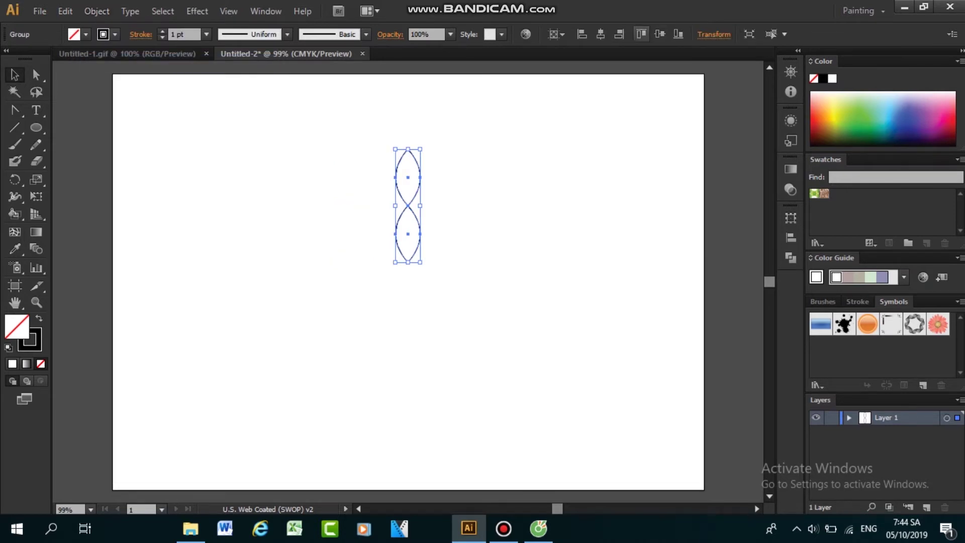
{"action": "left_click", "coordinate": [660, 34]}
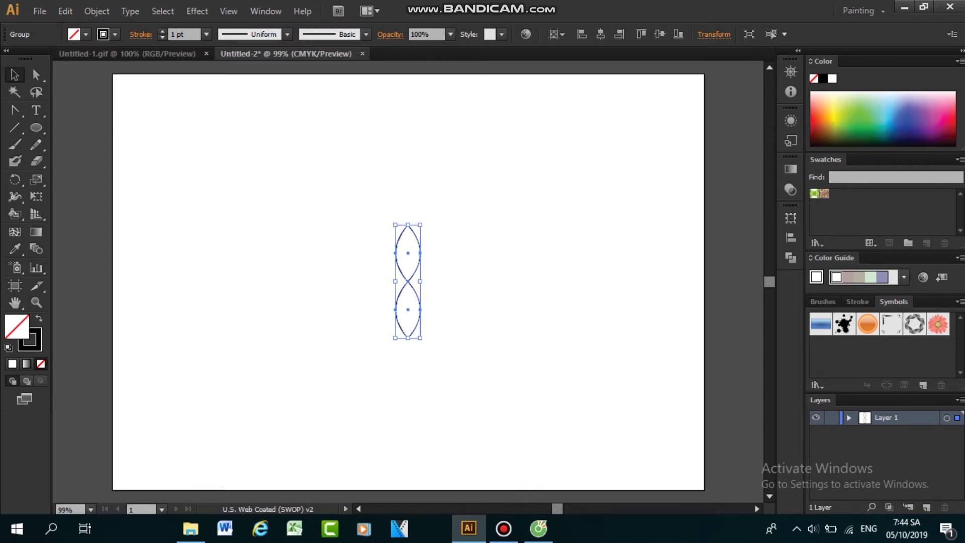
Step: Start a Distort & Transform Transform effect on the petal group with a 12° rotation and turn on the preview
{"action": "scroll", "coordinate": [407, 281], "scroll_direction": "down", "scroll_amount": 1}
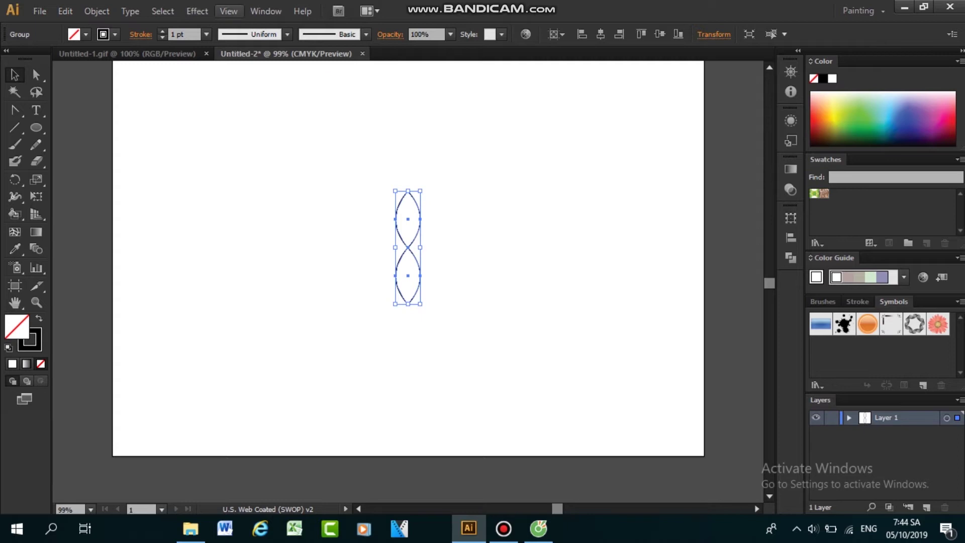
{"action": "left_click", "coordinate": [197, 11]}
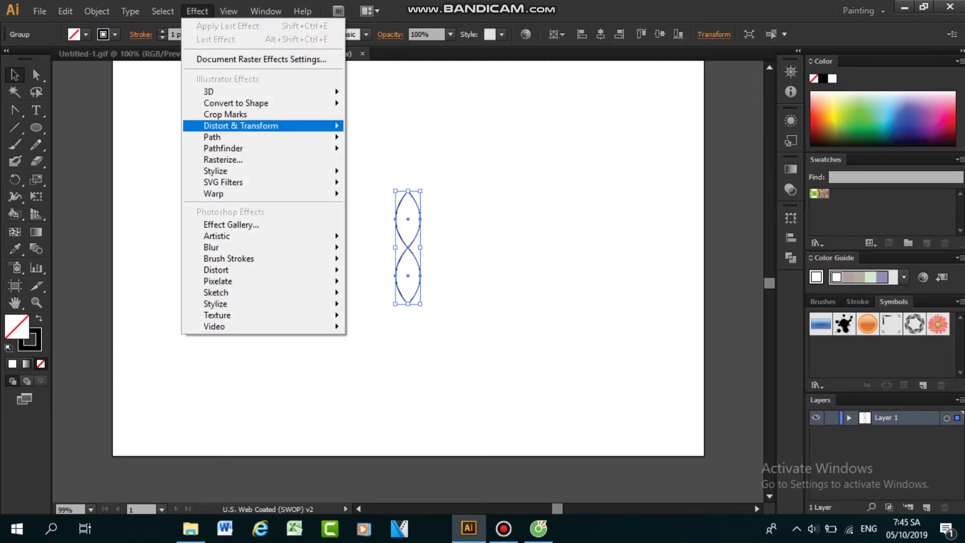
{"action": "mouse_move", "coordinate": [241, 126]}
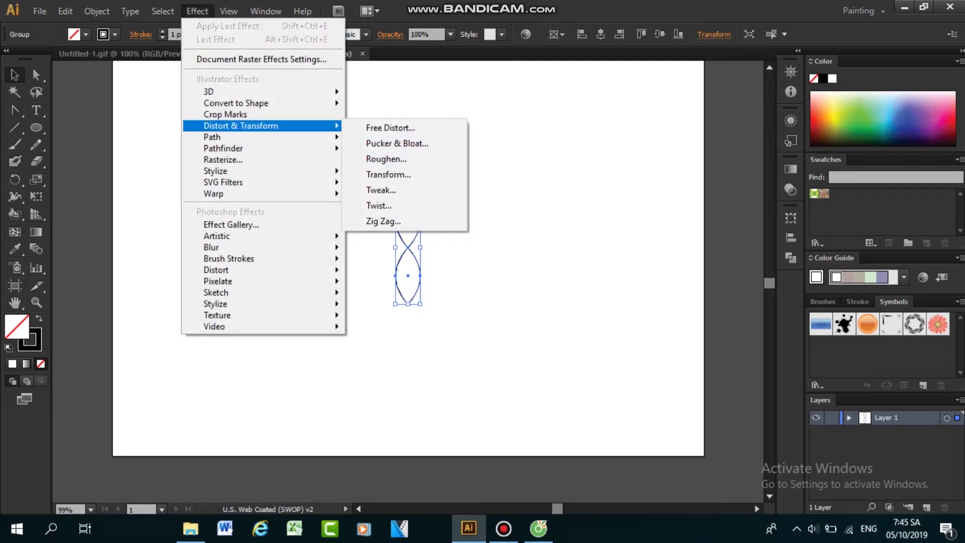
{"action": "left_click", "coordinate": [388, 175]}
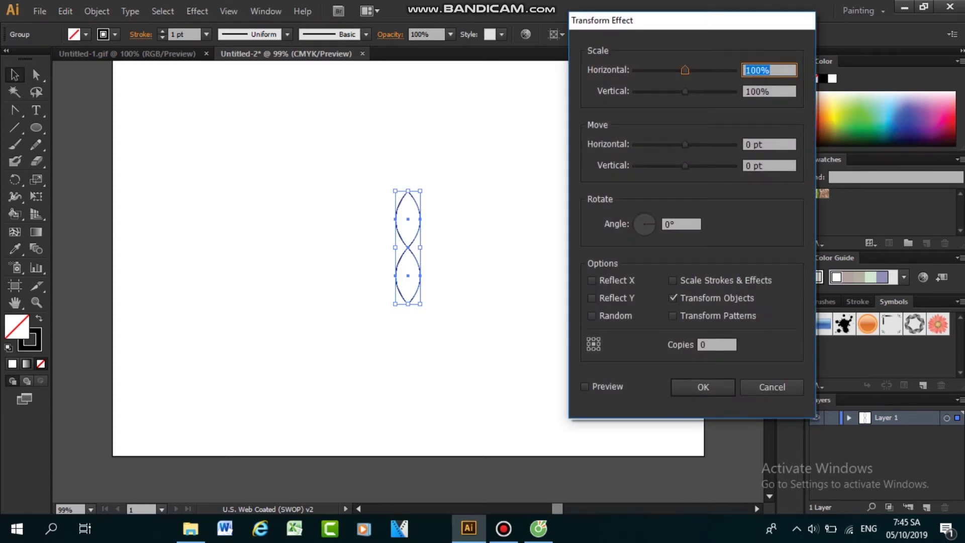
{"action": "double_click", "coordinate": [672, 225]}
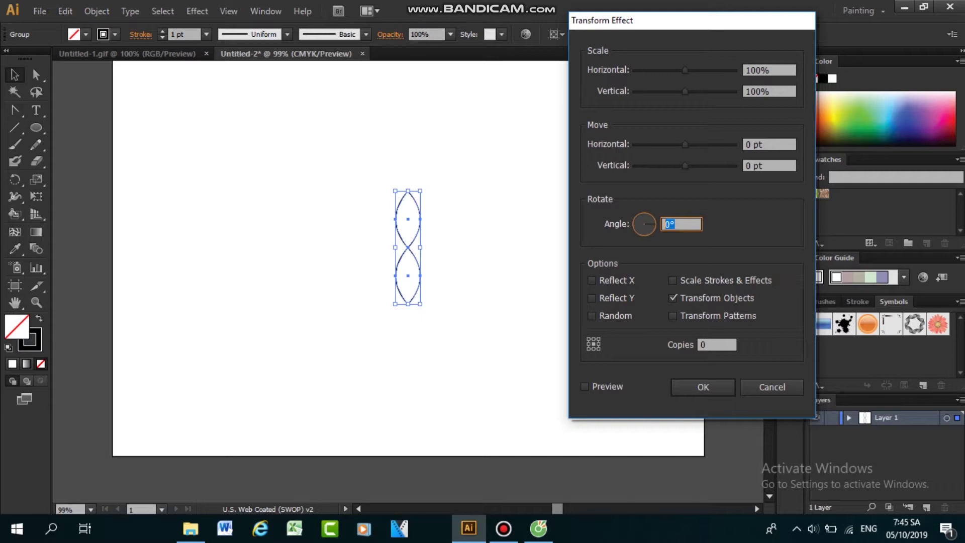
{"action": "type", "text": "12"}
{"action": "left_click", "coordinate": [585, 387]}
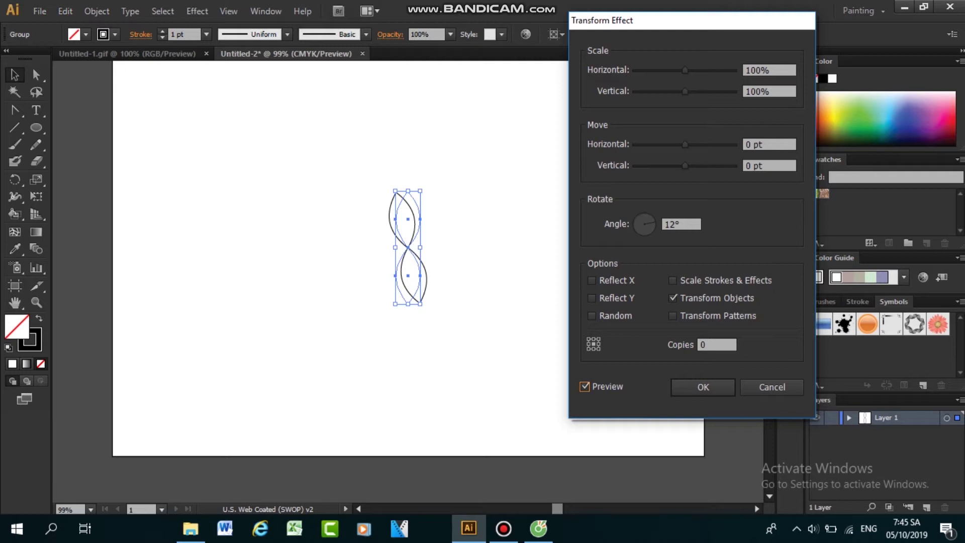
Step: Set the Transform effect's number of copies to 13
{"action": "left_click", "coordinate": [712, 345]}
{"action": "type", "text": "13"}
{"action": "key", "text": "BackSpace"}
{"action": "key", "text": "BackSpace"}
{"action": "key", "text": "BackSpace"}
{"action": "type", "text": "13"}
{"action": "left_click", "coordinate": [681, 224]}
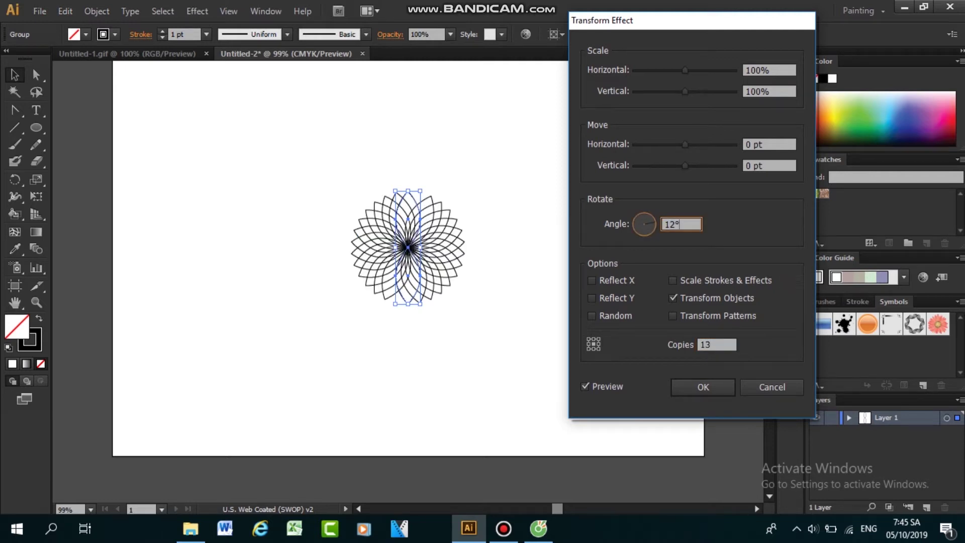
Step: Set the Transform effect's copies to 14, keep the 12° angle, and apply the effect
{"action": "left_click", "coordinate": [712, 345]}
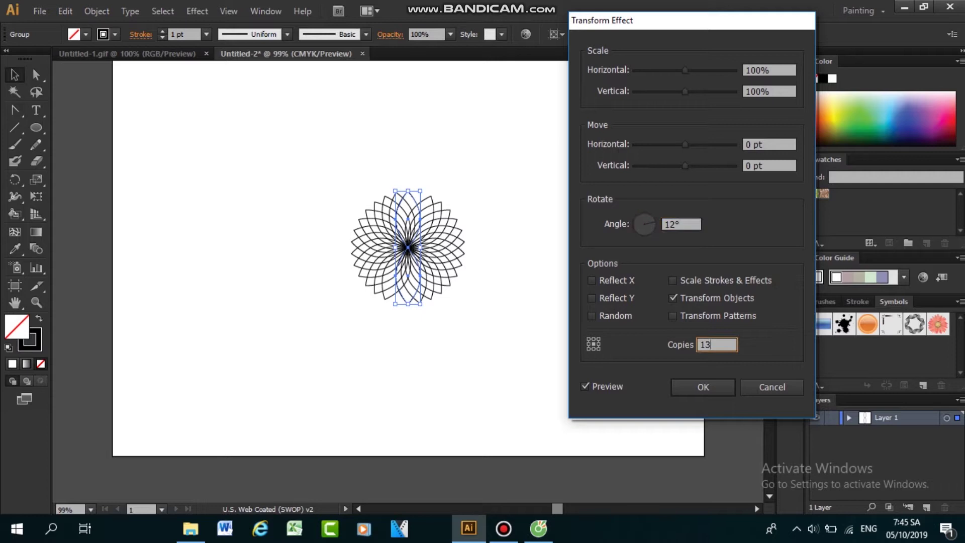
{"action": "key", "text": "BackSpace"}
{"action": "type", "text": "4"}
{"action": "left_click", "coordinate": [680, 224]}
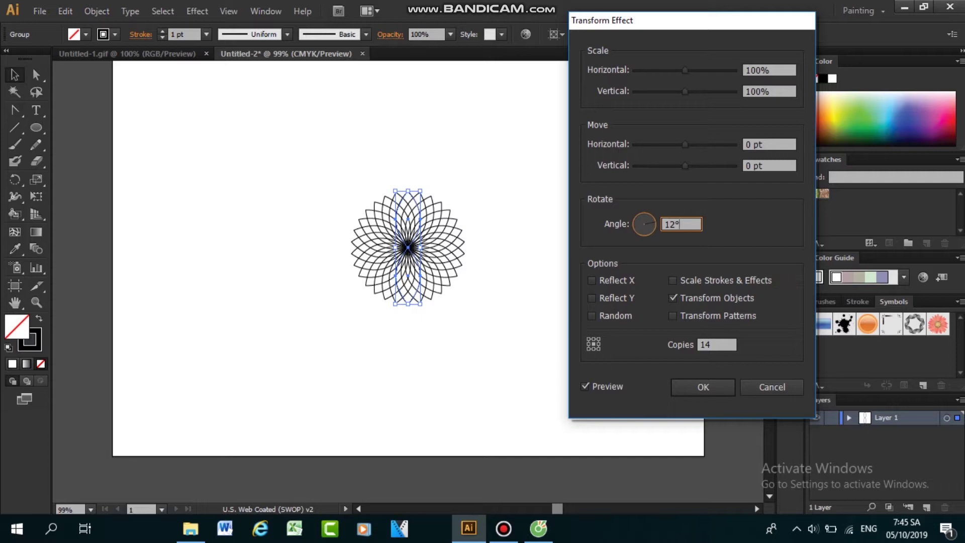
{"action": "key", "text": "Return"}
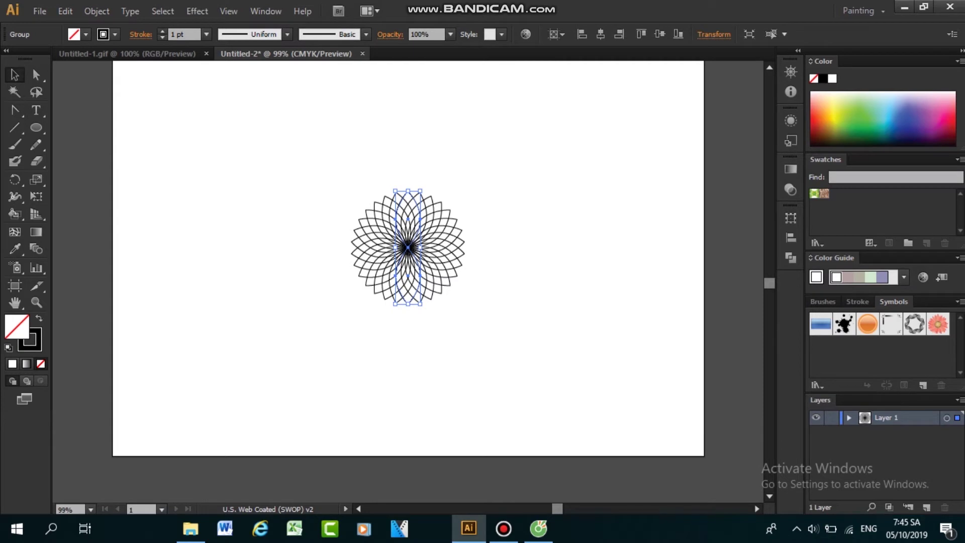
Step: Stretch the petal group slightly upward to enlarge the rosette, and expand its appearance into editable paths
{"action": "left_click_drag", "start_coordinate": [407, 191], "coordinate": [407, 179]}
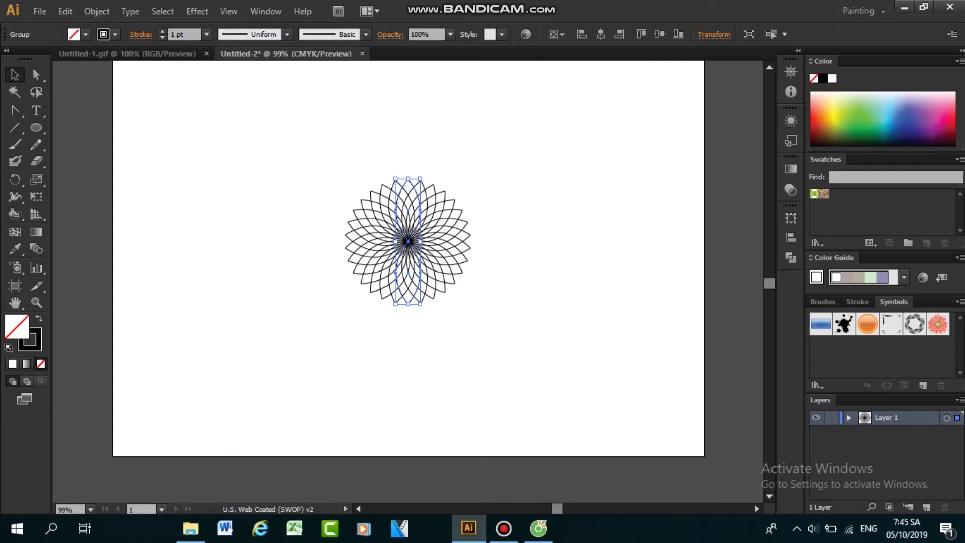
{"action": "left_click", "coordinate": [97, 11]}
{"action": "left_click", "coordinate": [97, 12]}
{"action": "left_click", "coordinate": [96, 11]}
{"action": "left_click", "coordinate": [97, 11]}
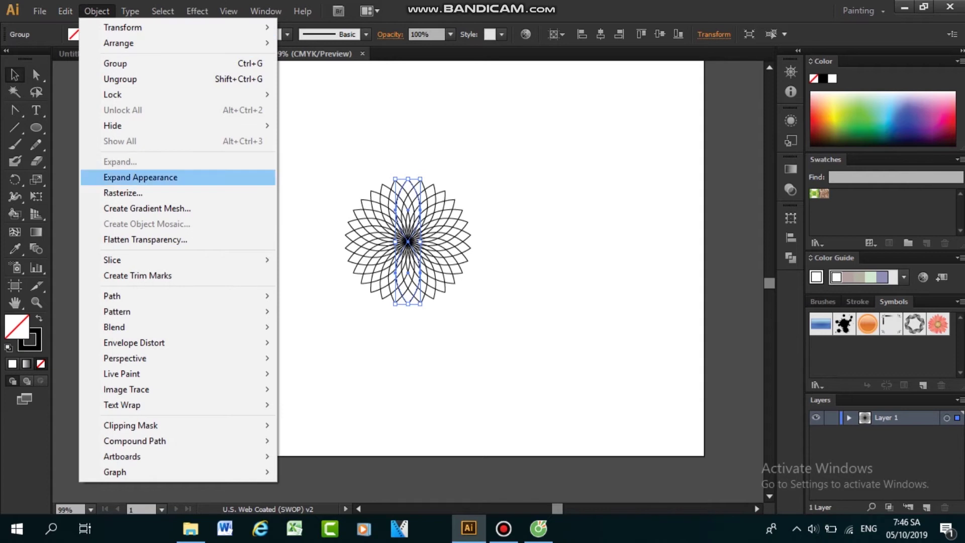
{"action": "left_click", "coordinate": [140, 177]}
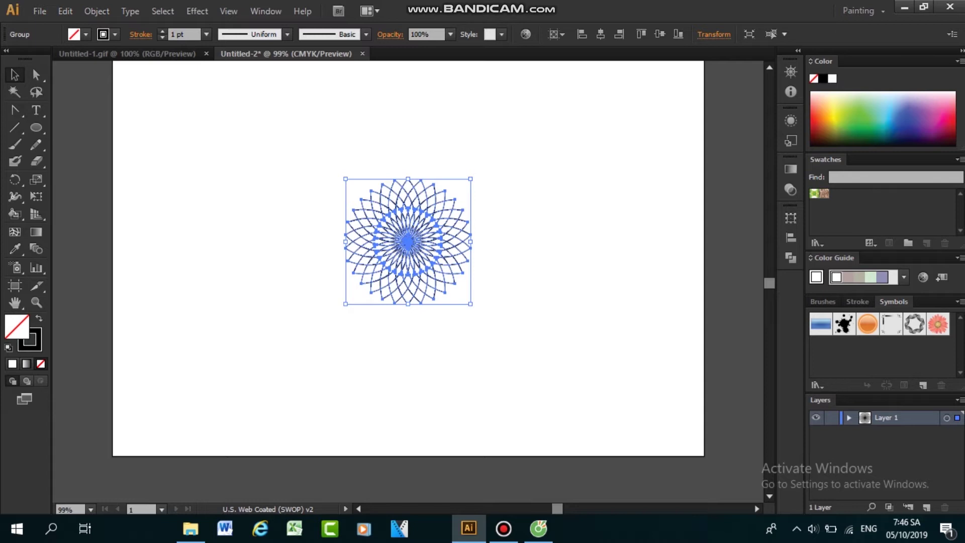
Step: Target all artwork on Layer 1 and set the Live Paint Bucket's fill color to red #D60000
{"action": "left_click", "coordinate": [947, 417]}
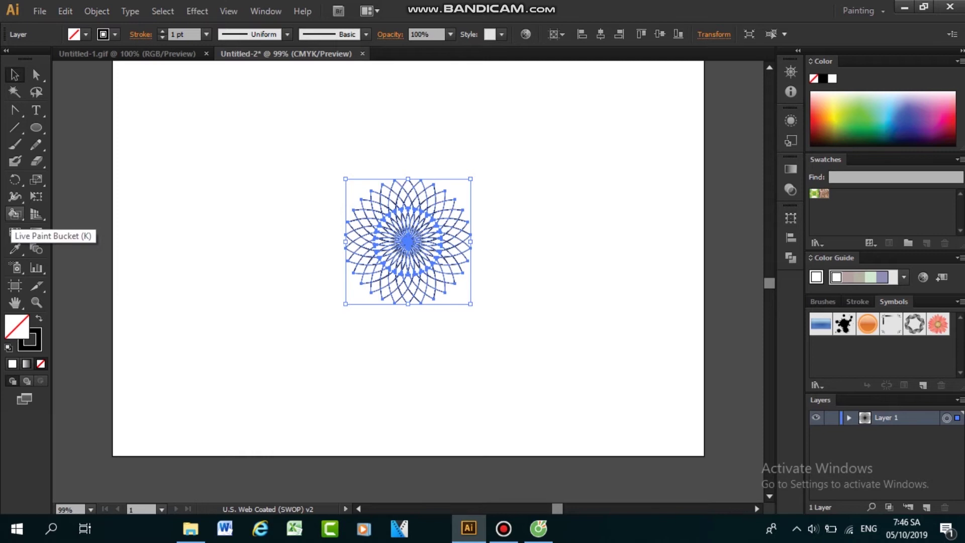
{"action": "left_click", "coordinate": [14, 214]}
{"action": "left_click", "coordinate": [93, 230]}
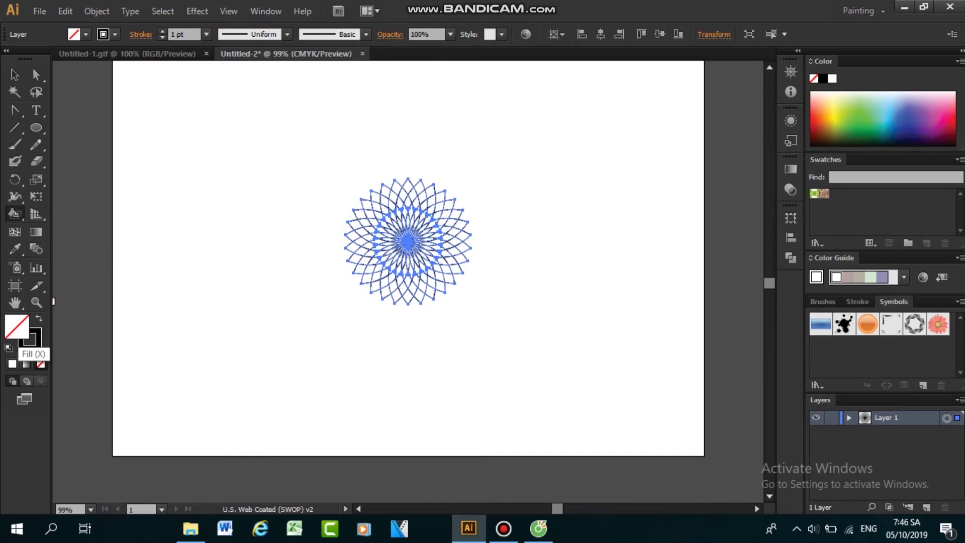
{"action": "double_click", "coordinate": [31, 340]}
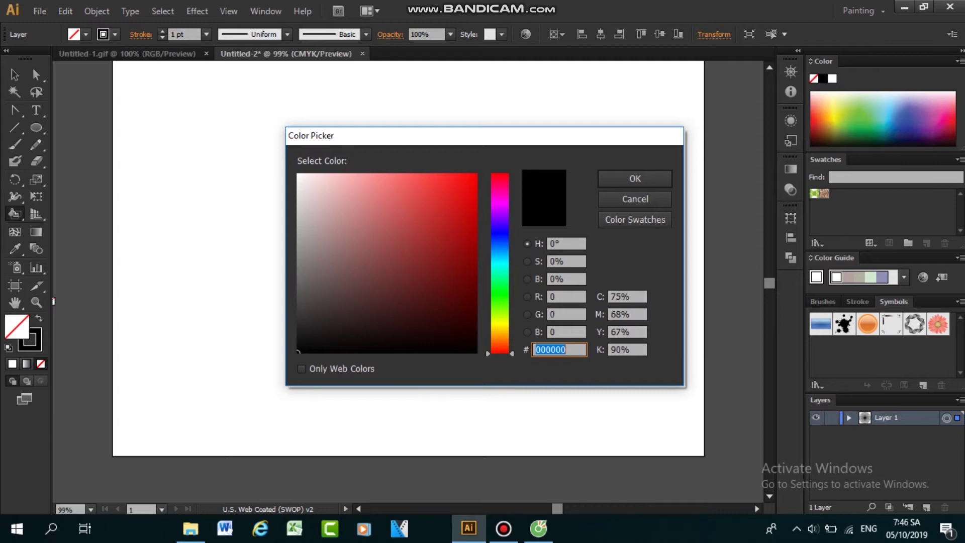
{"action": "left_click", "coordinate": [475, 208]}
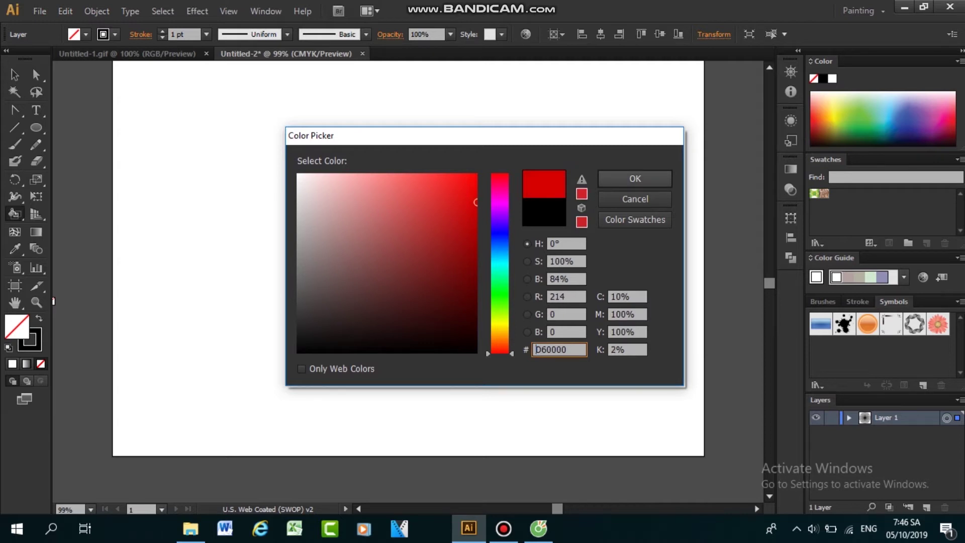
{"action": "key", "text": "Return"}
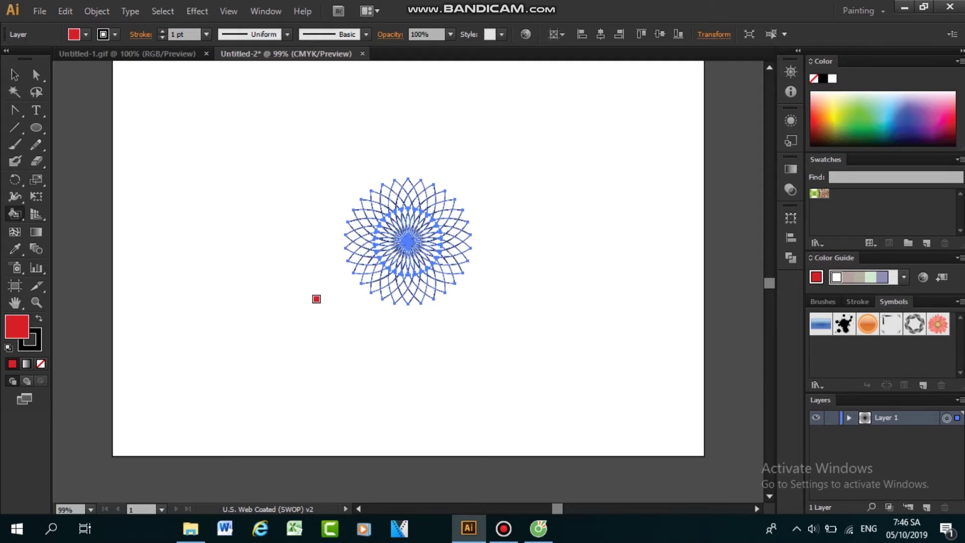
Step: Try filling one diamond near the rosette's upper edge with red using Live Paint, and undo the fill
{"action": "key", "text": "ctrl+plus"}
{"action": "key", "text": "ctrl+plus"}
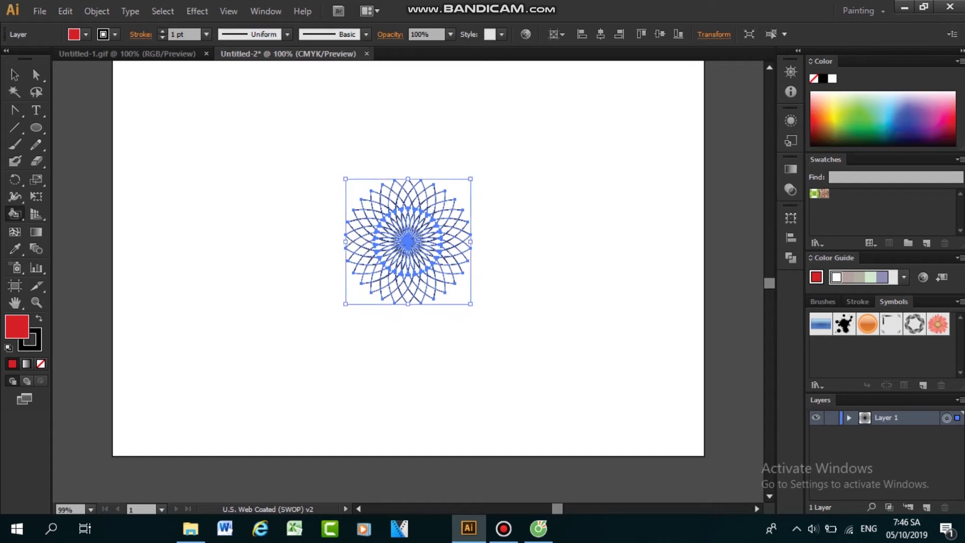
{"action": "key", "text": "ctrl+equal"}
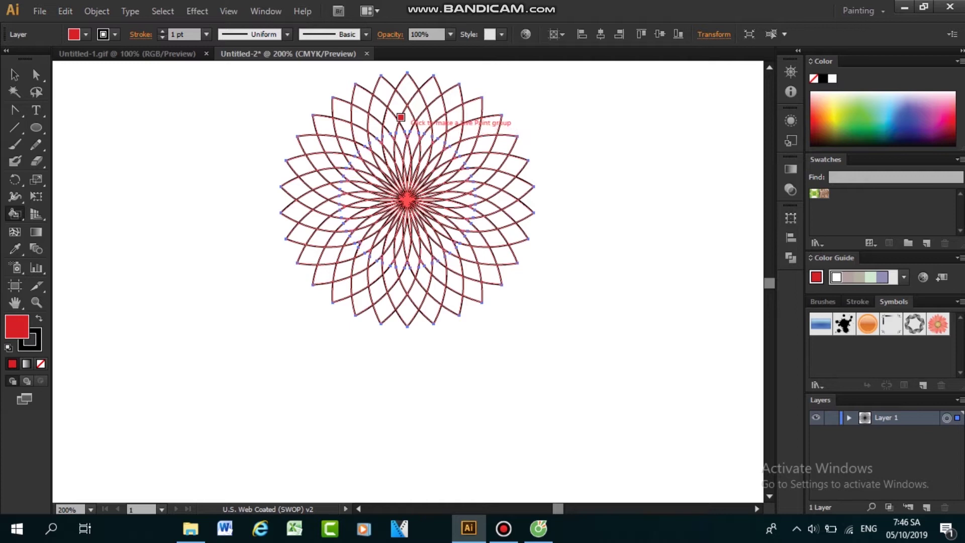
{"action": "left_click", "coordinate": [397, 104]}
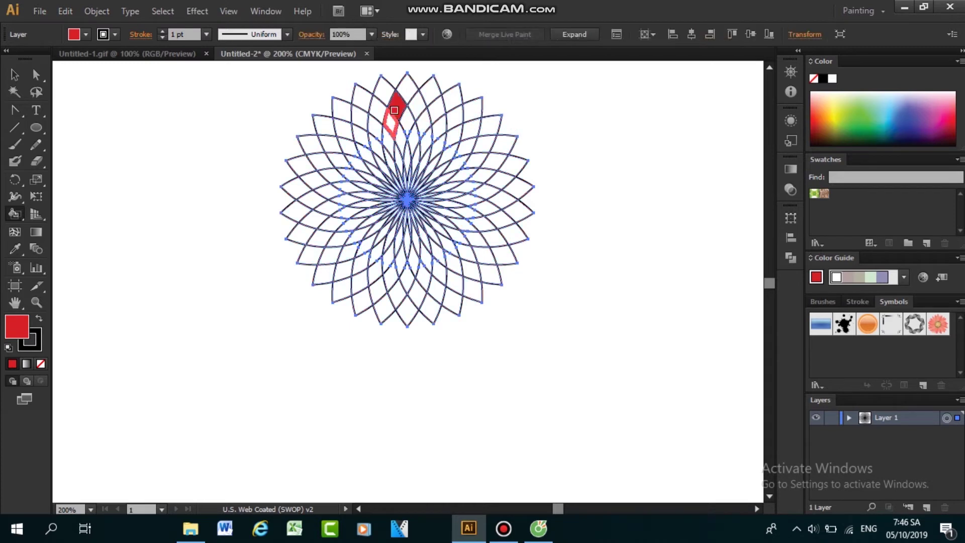
{"action": "key", "text": "ctrl+z"}
{"action": "key", "text": "ctrl+z"}
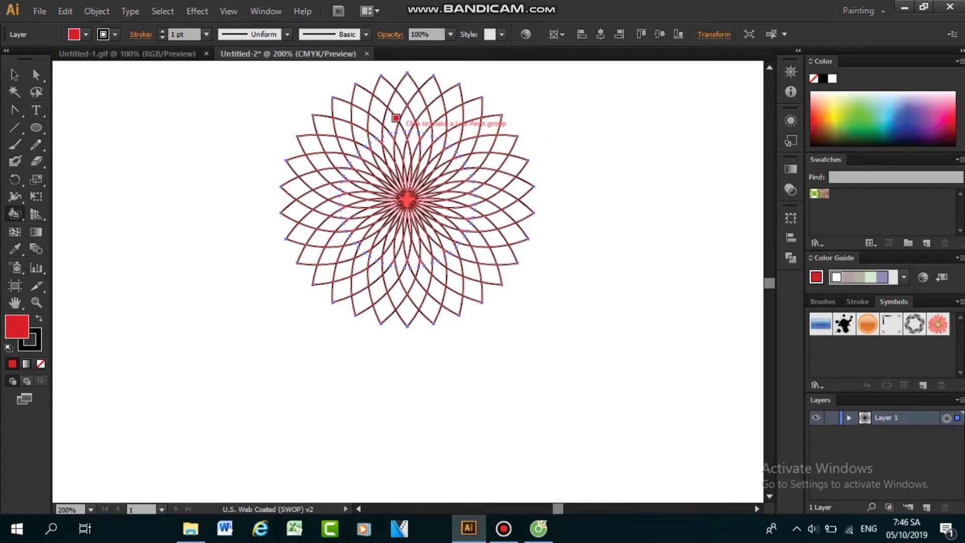
Step: Fill every diamond in the rosette's middle ring with red using Live Paint, all the way around, and deselect the artwork
{"action": "left_click", "coordinate": [389, 121]}
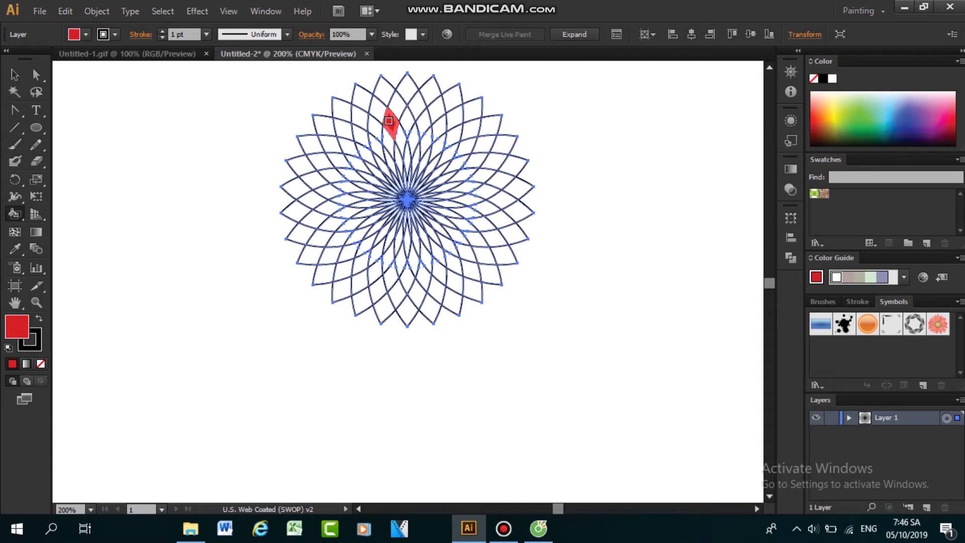
{"action": "left_click", "coordinate": [406, 118]}
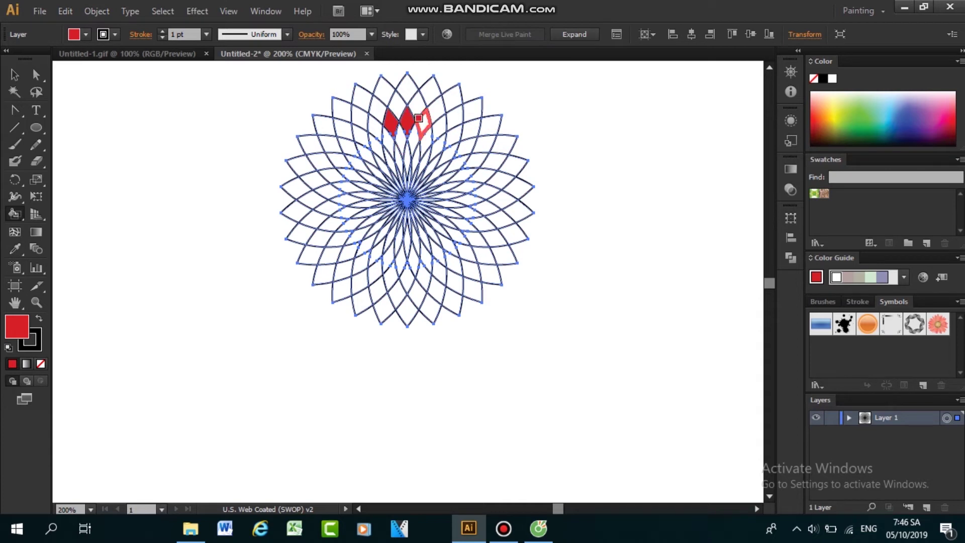
{"action": "left_click", "coordinate": [423, 121]}
{"action": "left_click", "coordinate": [436, 124]}
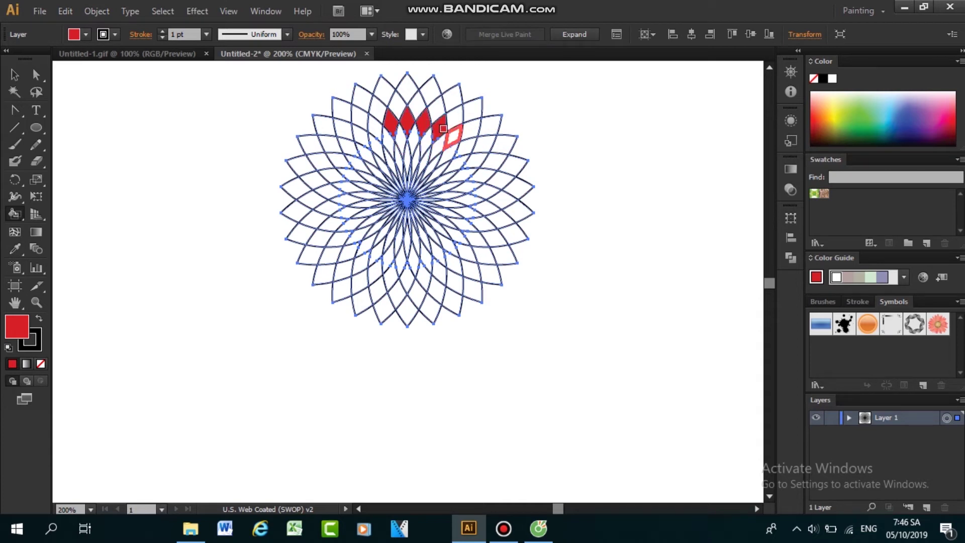
{"action": "left_click", "coordinate": [451, 133]}
{"action": "left_click", "coordinate": [460, 144]}
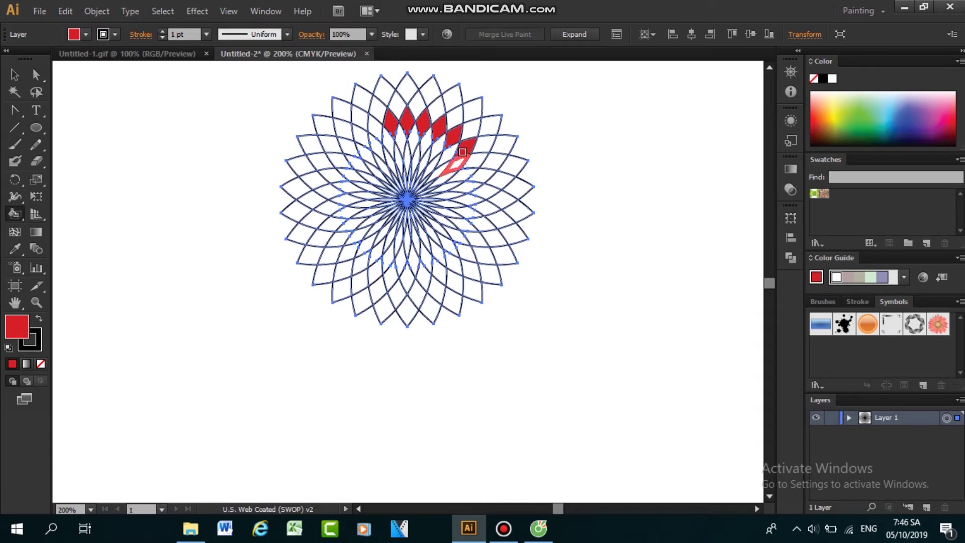
{"action": "left_click", "coordinate": [469, 155]}
{"action": "left_click", "coordinate": [475, 173]}
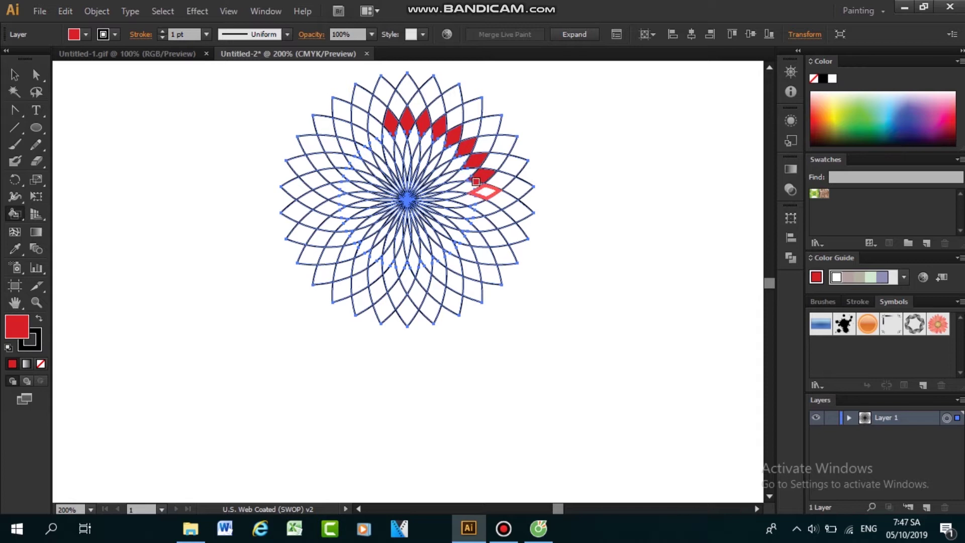
{"action": "left_click", "coordinate": [478, 184]}
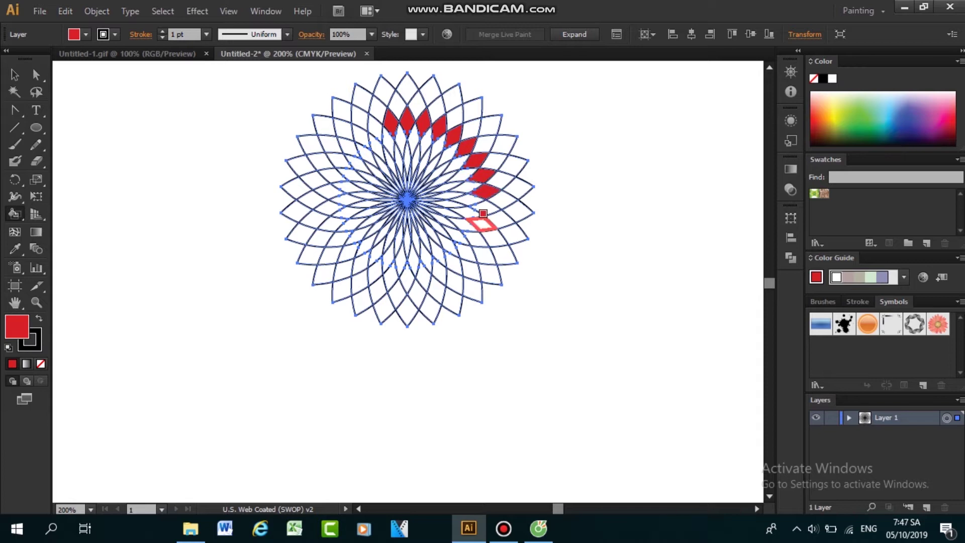
{"action": "left_click", "coordinate": [478, 203]}
{"action": "left_click", "coordinate": [476, 217]}
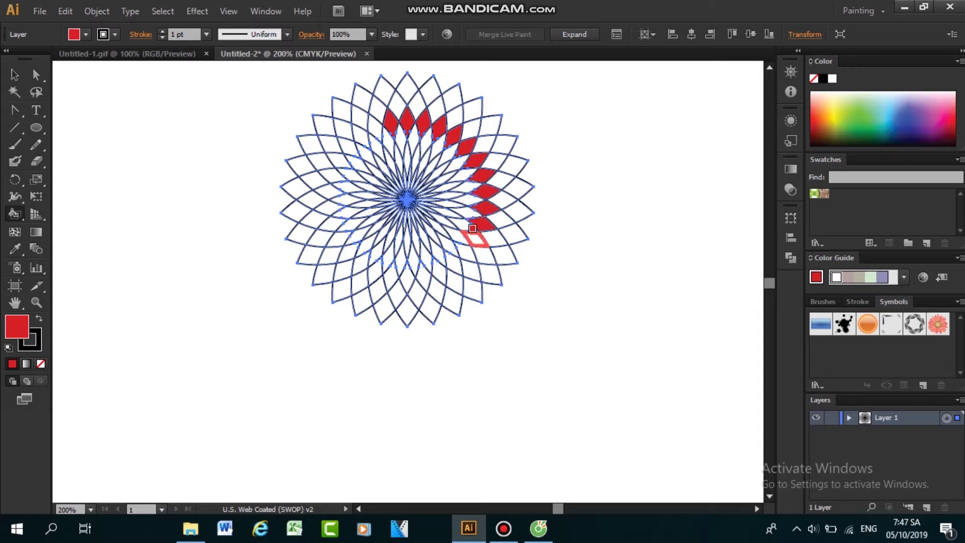
{"action": "left_click", "coordinate": [470, 230]}
{"action": "left_click", "coordinate": [459, 244]}
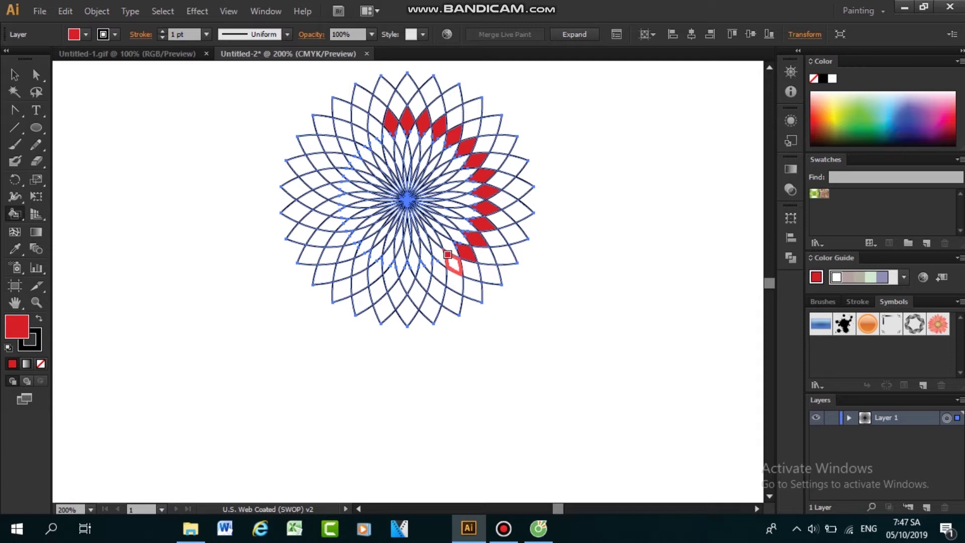
{"action": "left_click", "coordinate": [445, 255]}
{"action": "left_click", "coordinate": [429, 261]}
{"action": "left_click", "coordinate": [415, 268]}
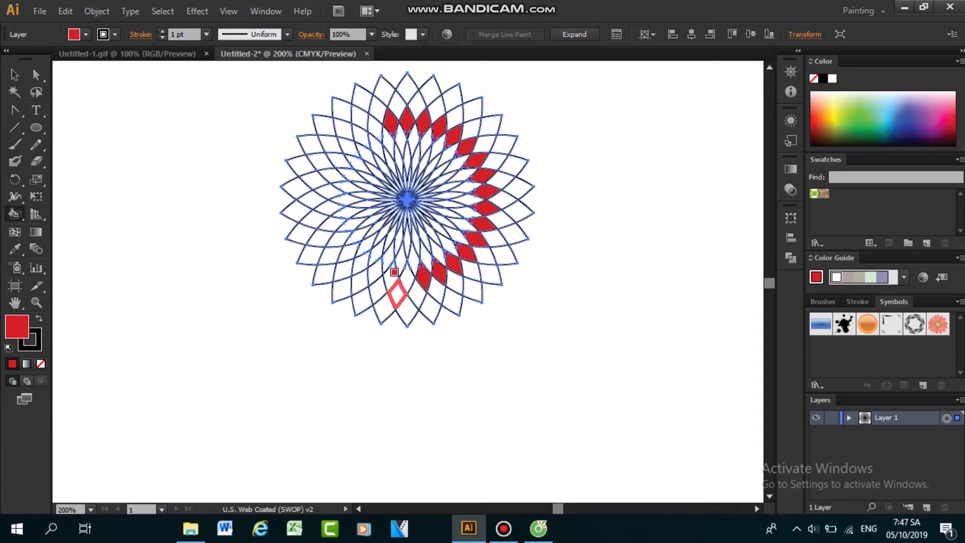
{"action": "left_click", "coordinate": [401, 266]}
{"action": "left_click", "coordinate": [384, 269]}
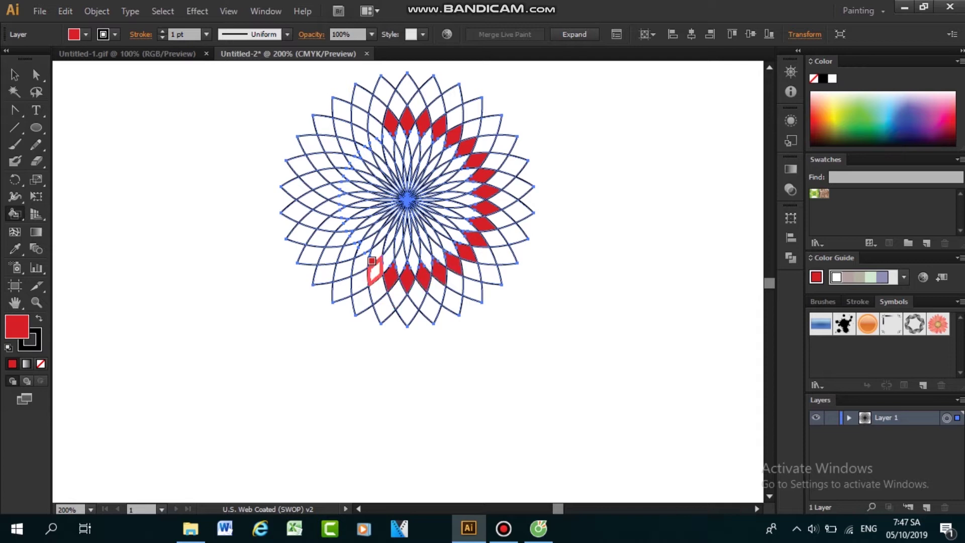
{"action": "left_click", "coordinate": [370, 262]}
{"action": "left_click", "coordinate": [355, 254]}
{"action": "left_click", "coordinate": [341, 238]}
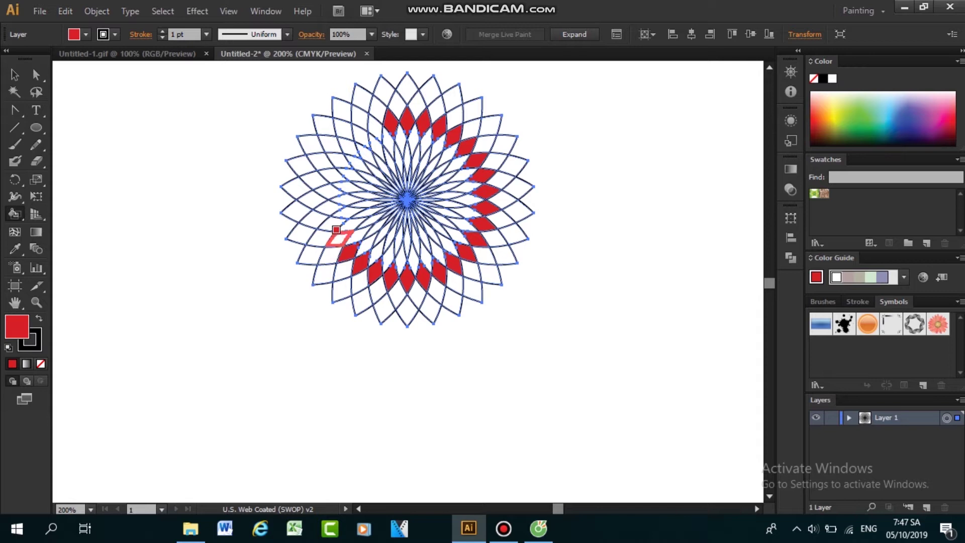
{"action": "left_click", "coordinate": [334, 225]}
{"action": "left_click", "coordinate": [328, 215]}
{"action": "left_click", "coordinate": [326, 203]}
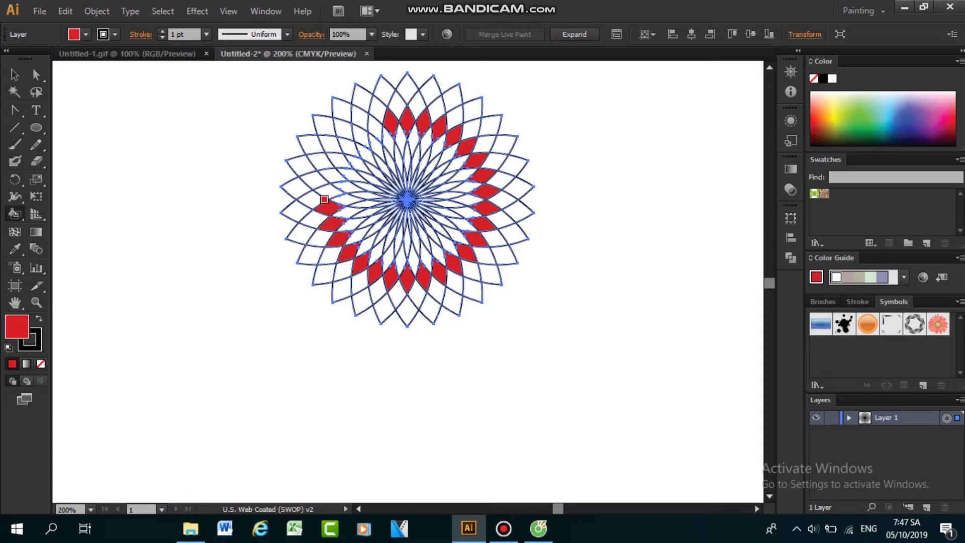
{"action": "left_click", "coordinate": [324, 187]}
{"action": "left_click", "coordinate": [327, 170]}
{"action": "left_click", "coordinate": [335, 151]}
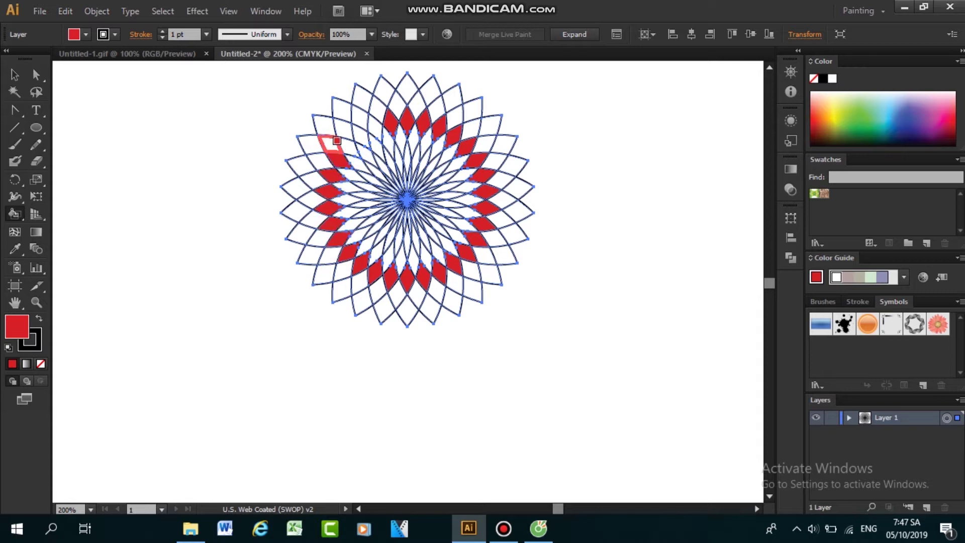
{"action": "left_click", "coordinate": [346, 142]}
{"action": "left_click", "coordinate": [358, 132]}
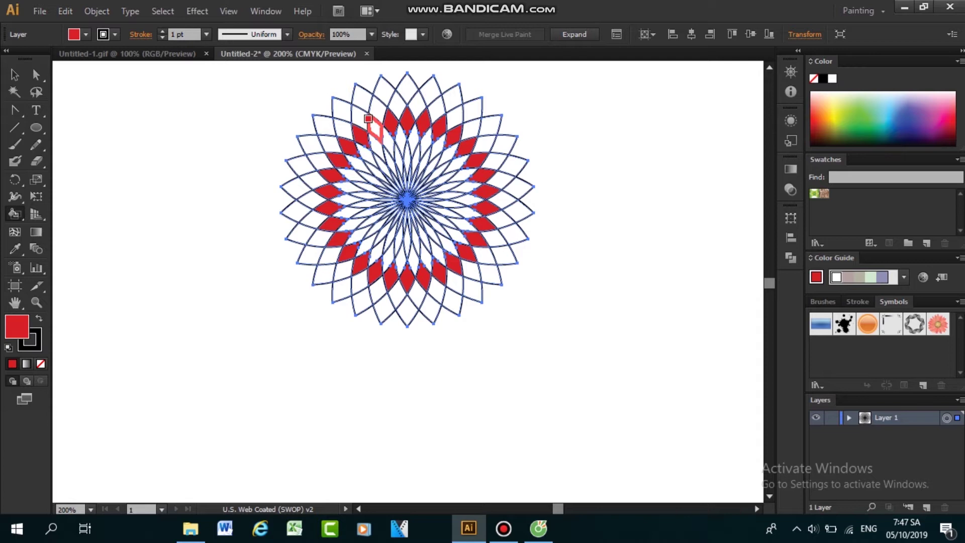
{"action": "left_click", "coordinate": [375, 127]}
{"action": "key", "text": "v"}
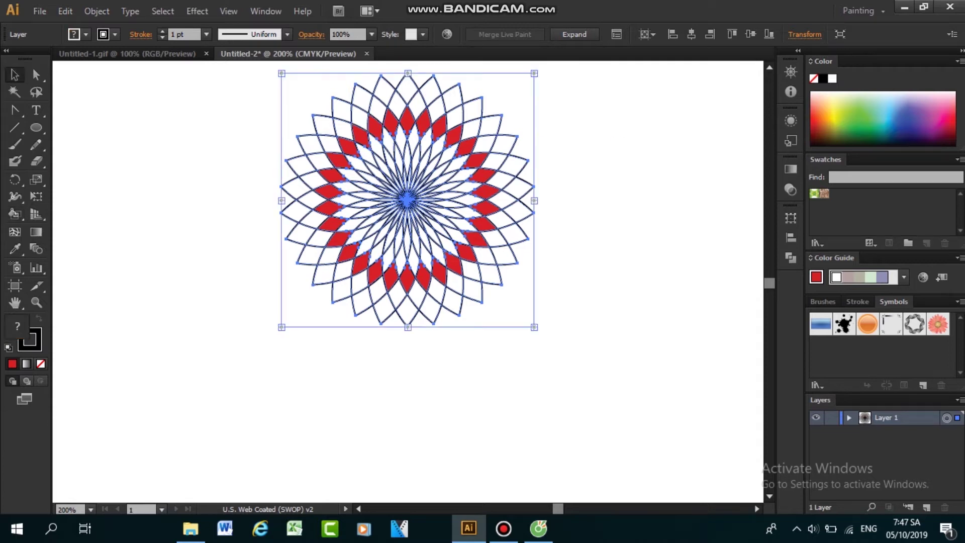
{"action": "key", "text": "ctrl+shift+a"}
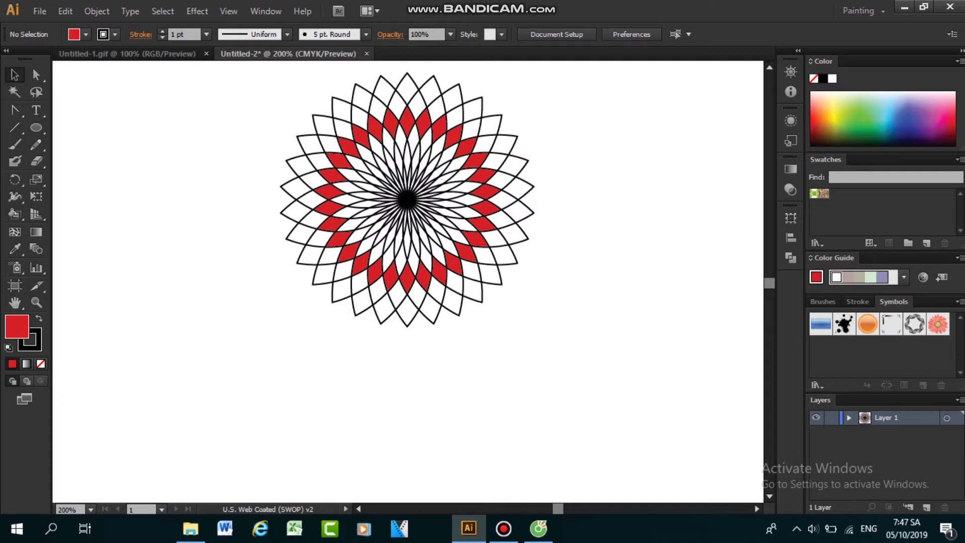
Step: Add a new layer beneath Layer 1, name it colo, and make it the active layer
{"action": "left_click", "coordinate": [926, 507]}
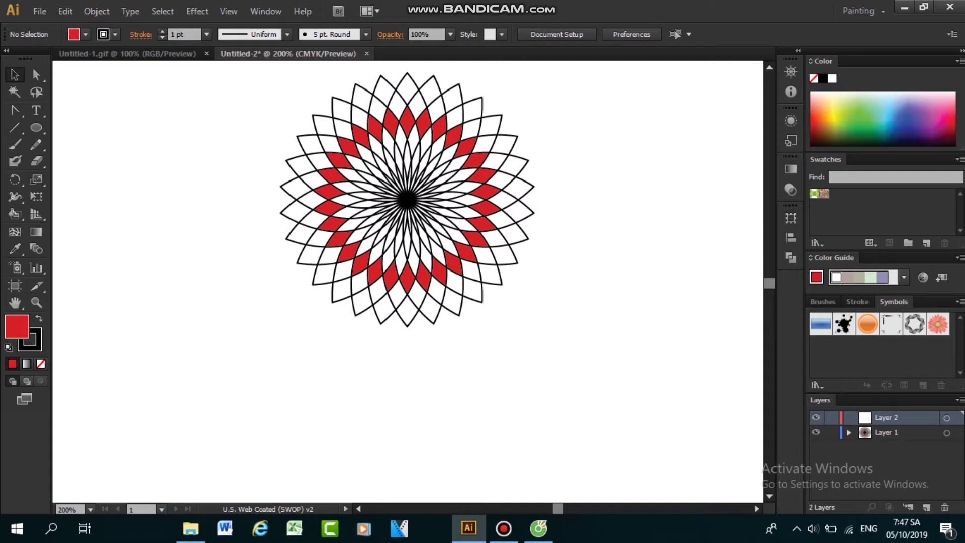
{"action": "left_click_drag", "start_coordinate": [887, 418], "coordinate": [887, 444]}
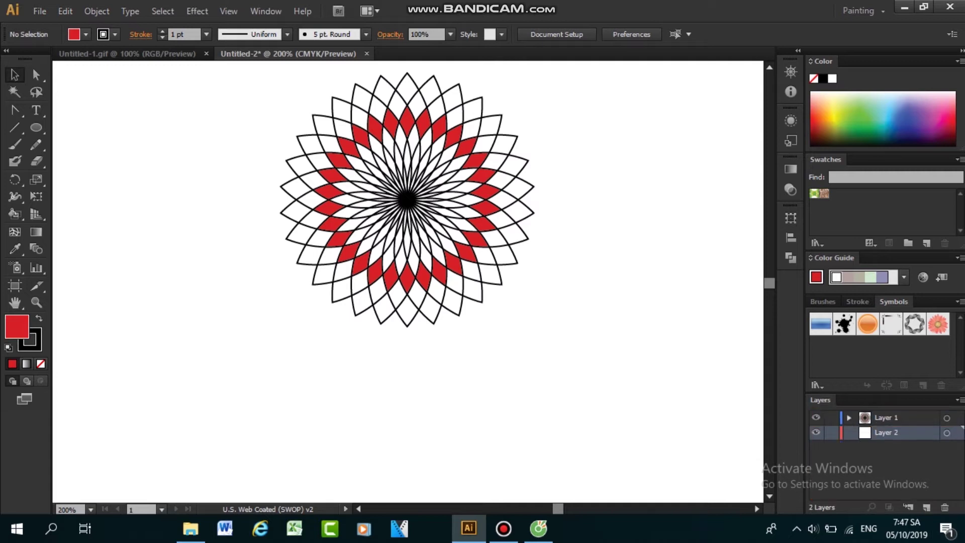
{"action": "double_click", "coordinate": [887, 433]}
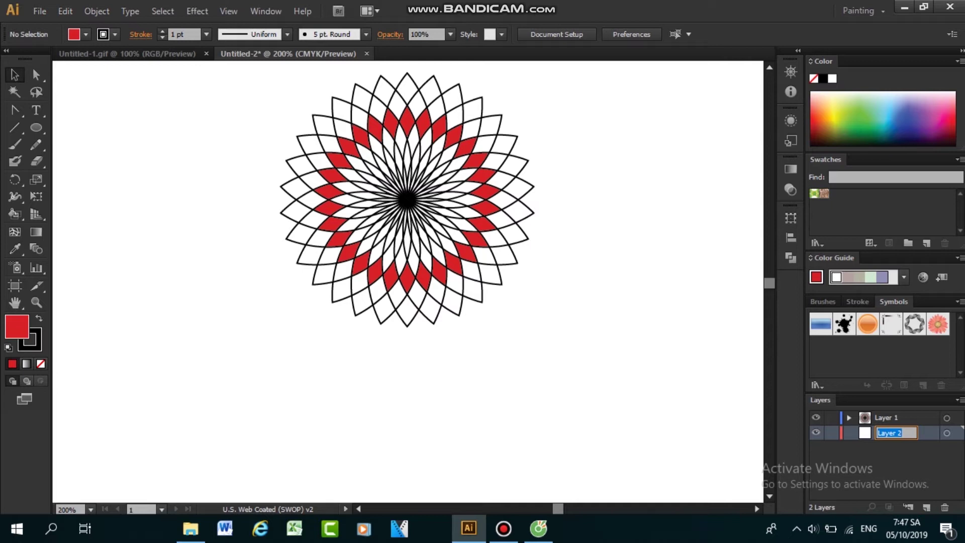
{"action": "type", "text": "colo"}
{"action": "key", "text": "Return"}
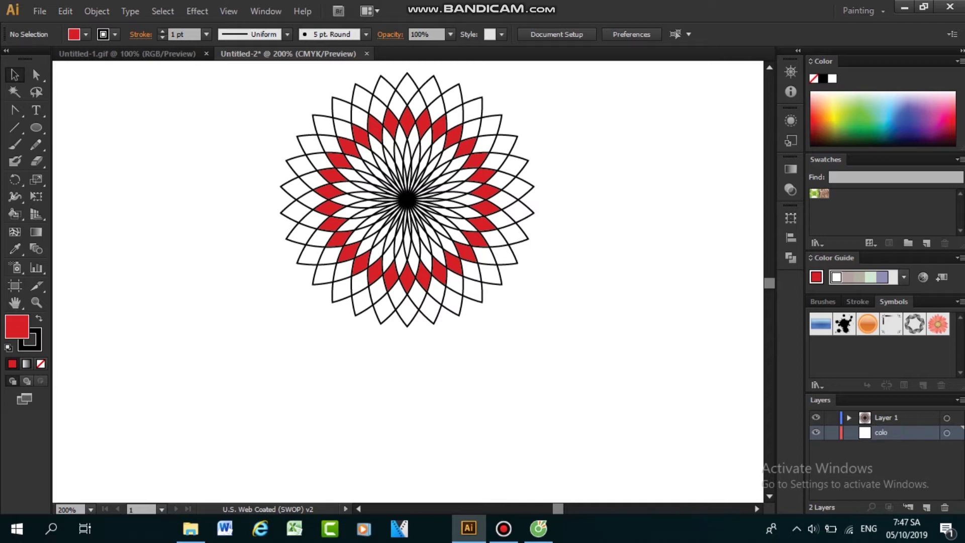
{"action": "left_click", "coordinate": [900, 418]}
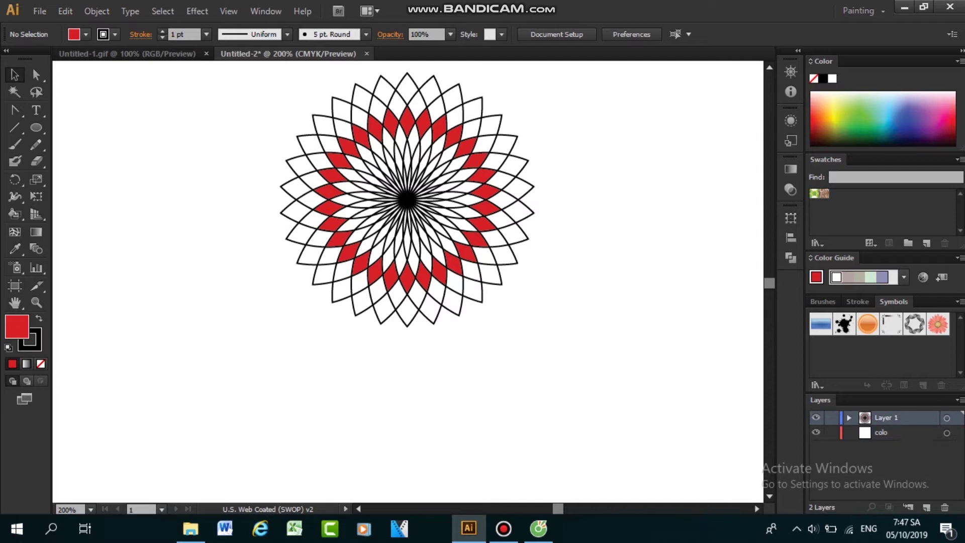
{"action": "left_click", "coordinate": [905, 433]}
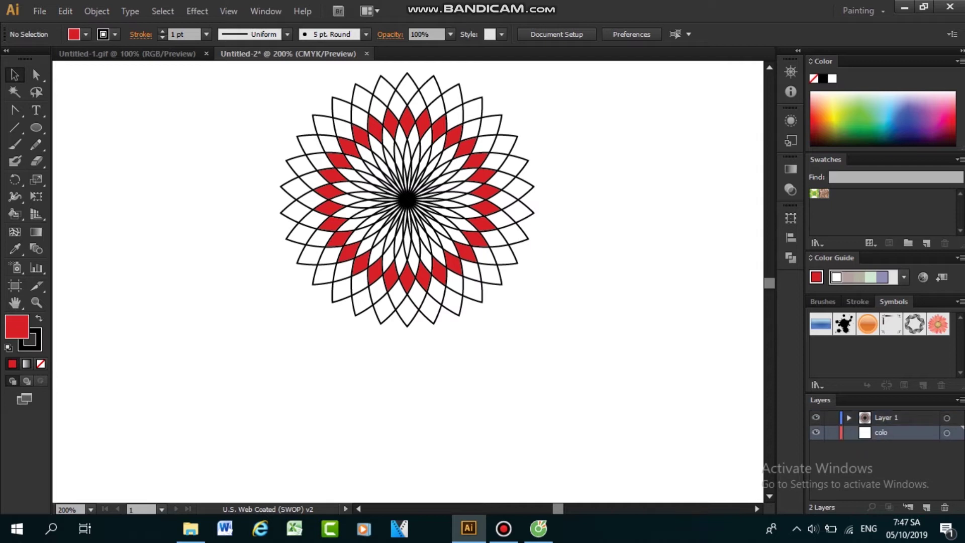
Step: Try drawing a red ellipse from the rosette's center behind the petals, narrow it slightly, and undo it
{"action": "left_click", "coordinate": [35, 127]}
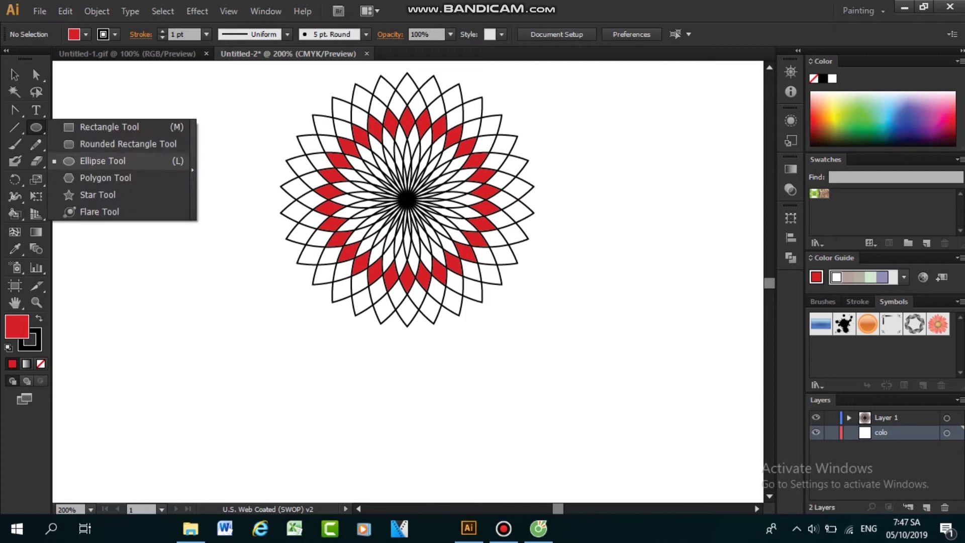
{"action": "left_click", "coordinate": [103, 161]}
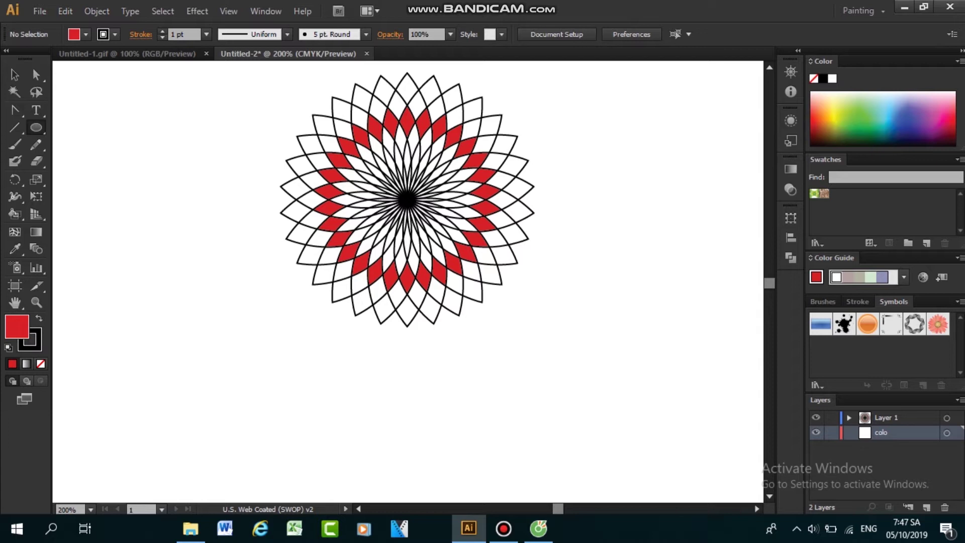
{"action": "left_click_drag", "start_coordinate": [405, 200], "coordinate": [516, 298]}
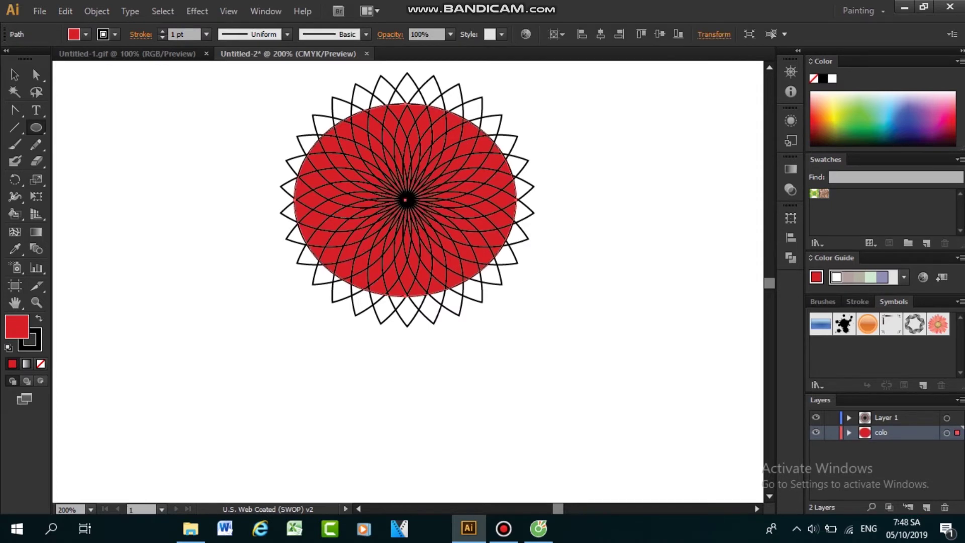
{"action": "key", "text": "v"}
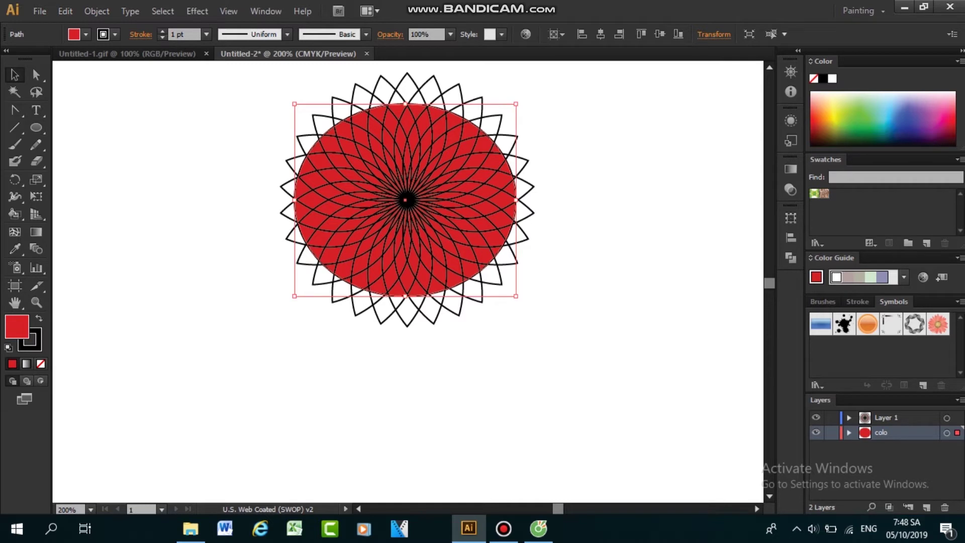
{"action": "left_click_drag", "start_coordinate": [517, 200], "coordinate": [512, 200]}
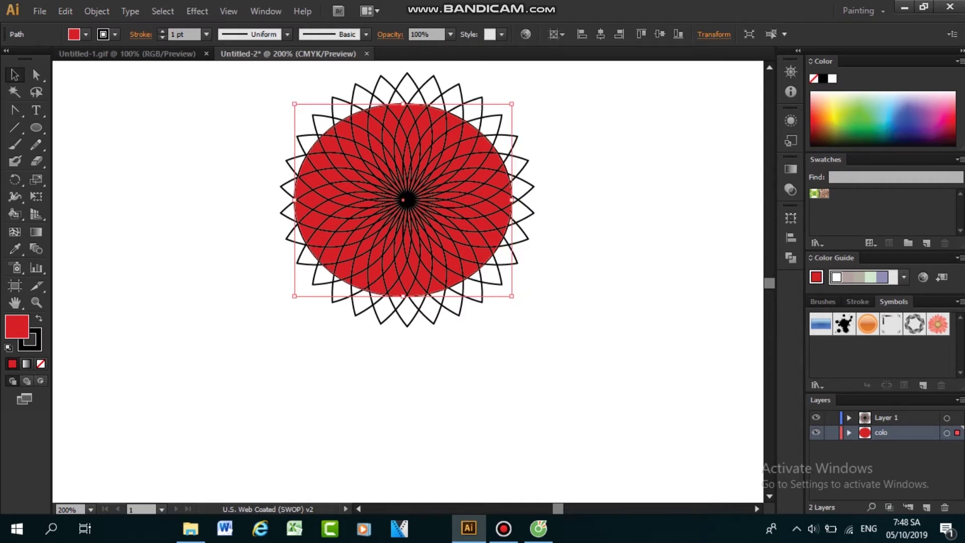
{"action": "key", "text": "ctrl+z"}
{"action": "key", "text": "ctrl+z"}
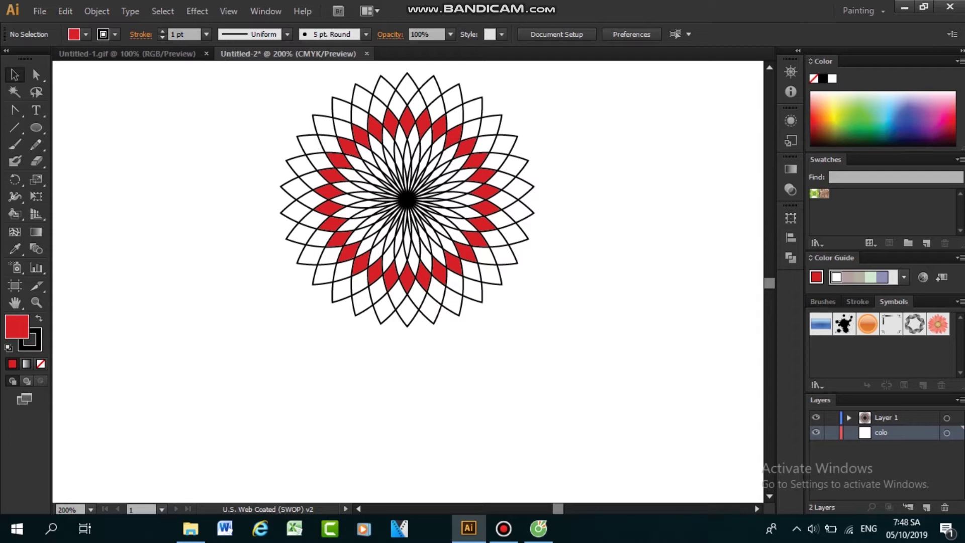
Step: Draw a red circle centered on the rosette, reaching just inside the outer petal tips, and target the colo layer's artwork
{"action": "left_click", "coordinate": [35, 128]}
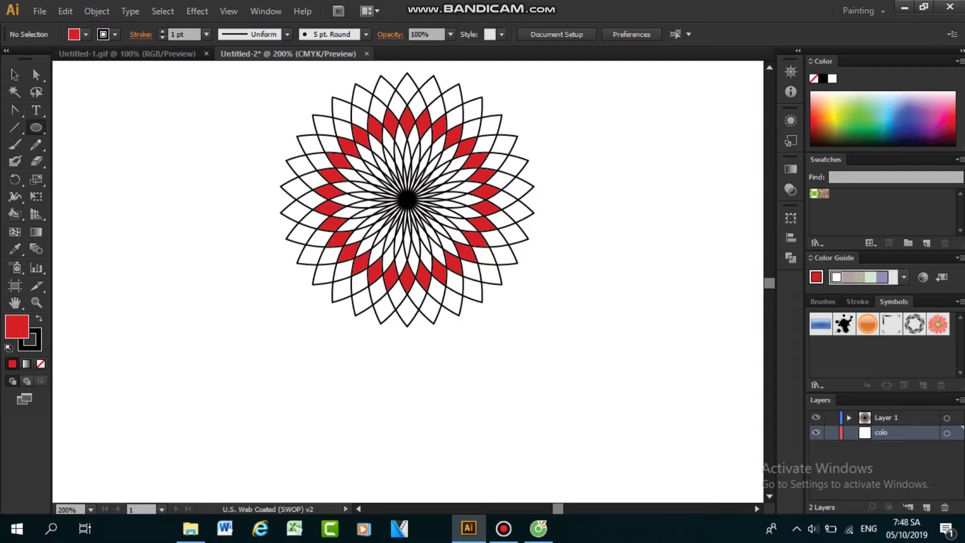
{"action": "left_click_drag", "start_coordinate": [408, 200], "coordinate": [506, 298]}
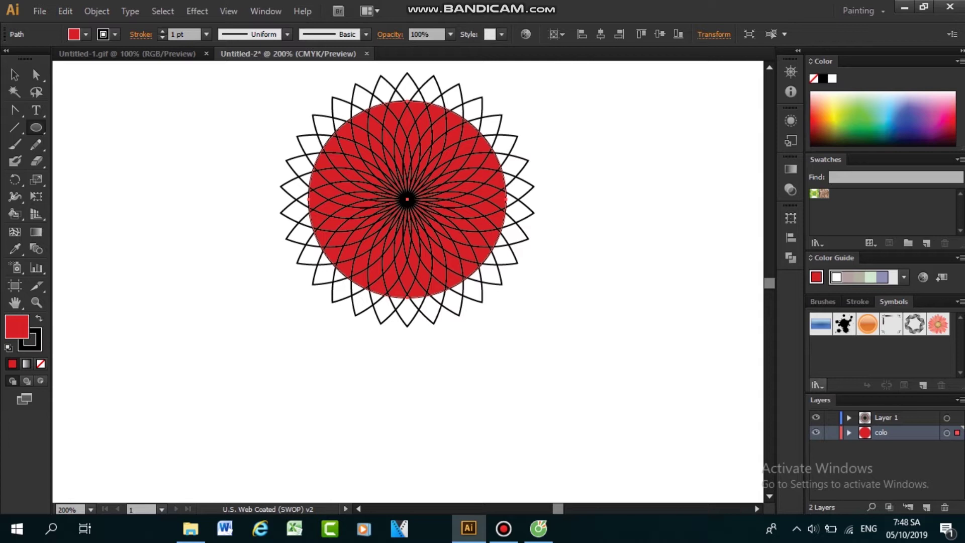
{"action": "left_click", "coordinate": [947, 432]}
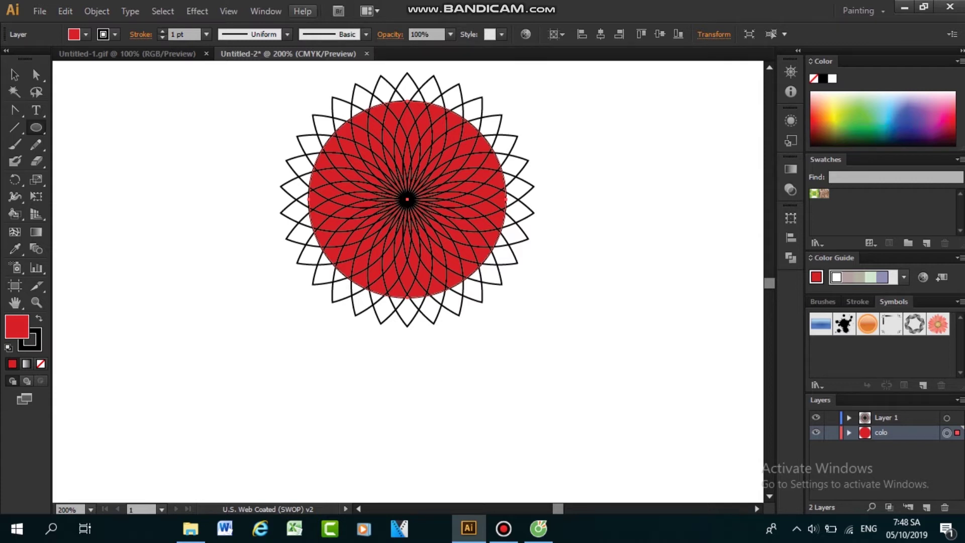
Step: Show the red circle's path attributes in the Appearance panel and set its stroke weight to 1 pt
{"action": "left_click", "coordinate": [265, 11]}
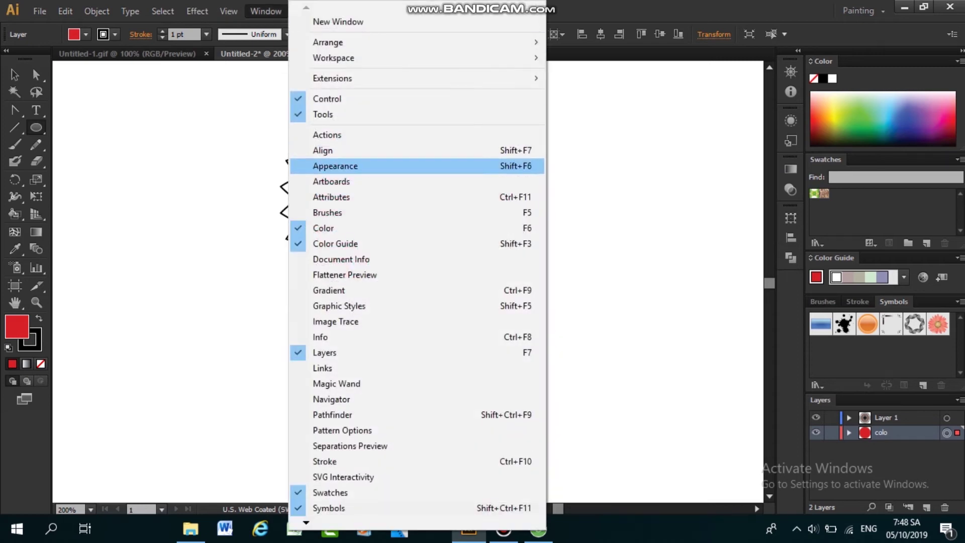
{"action": "left_click", "coordinate": [336, 166]}
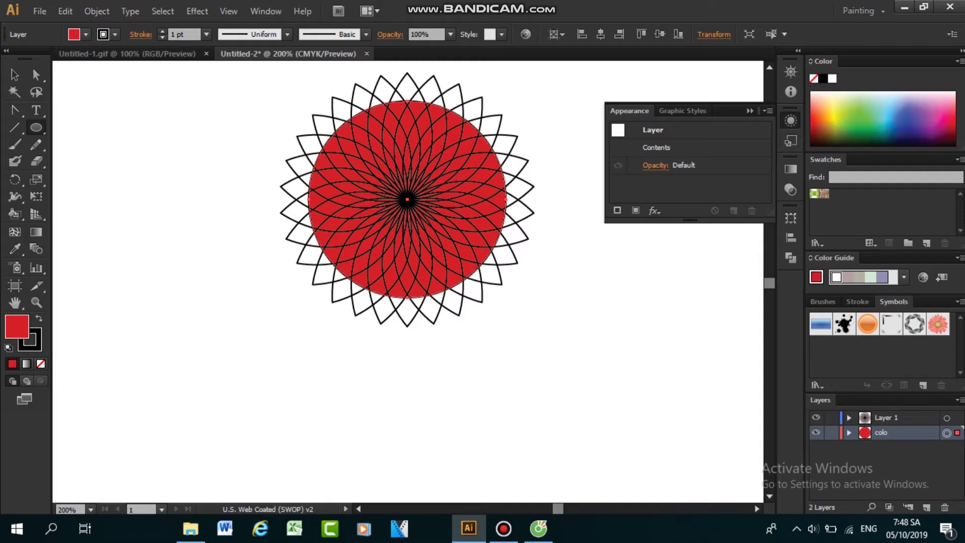
{"action": "double_click", "coordinate": [657, 148]}
{"action": "left_click", "coordinate": [701, 148]}
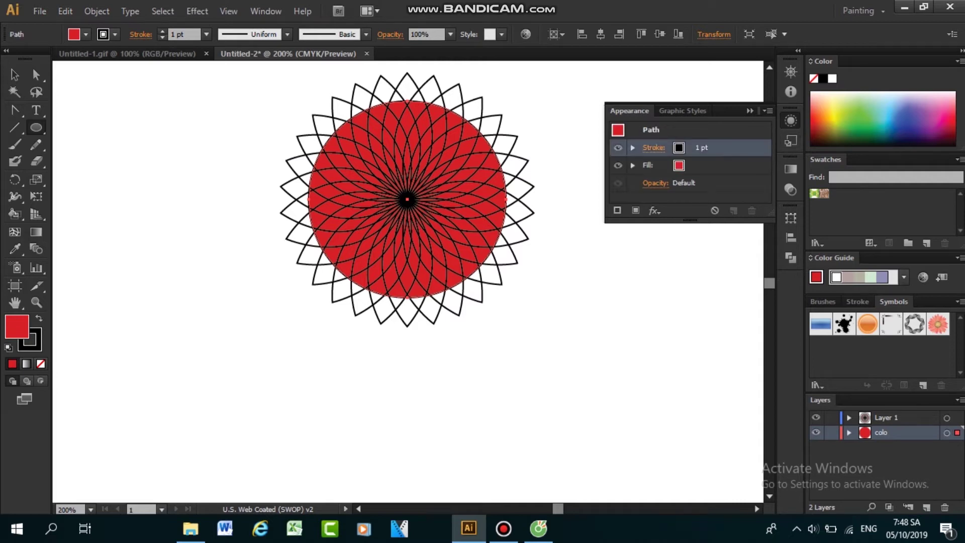
{"action": "left_click", "coordinate": [746, 148]}
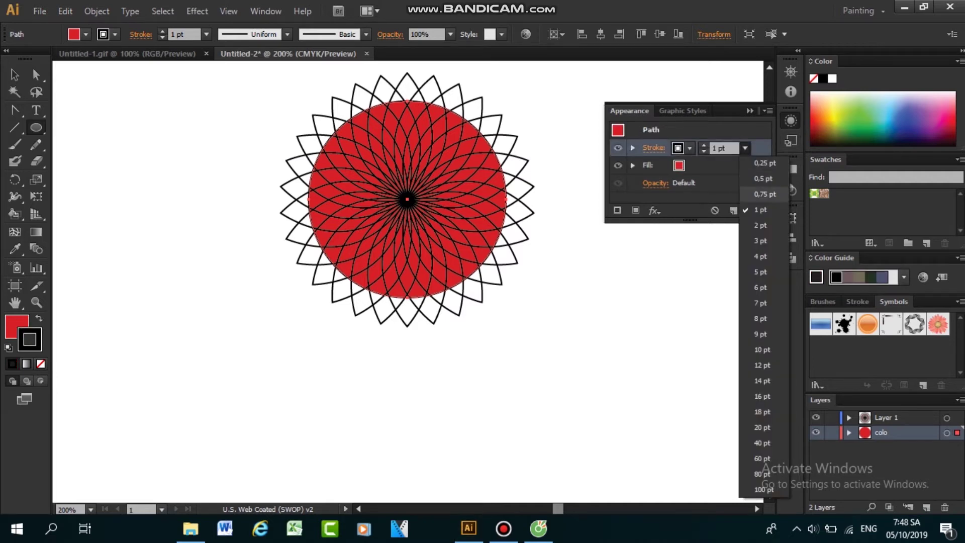
{"action": "left_click", "coordinate": [757, 209]}
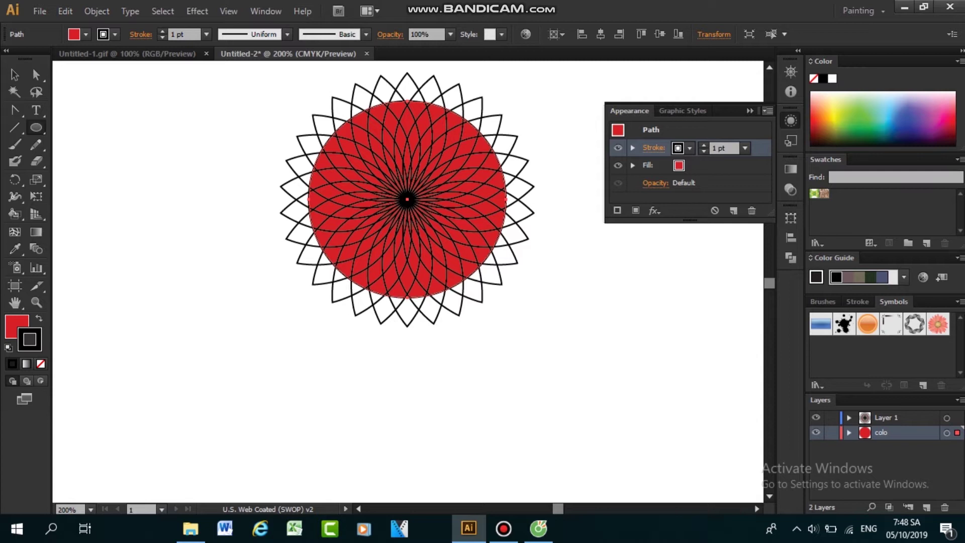
Step: Try adding a second stroke to the red circle with the lower stroke at 16 pt, and undo both changes
{"action": "left_click", "coordinate": [767, 110]}
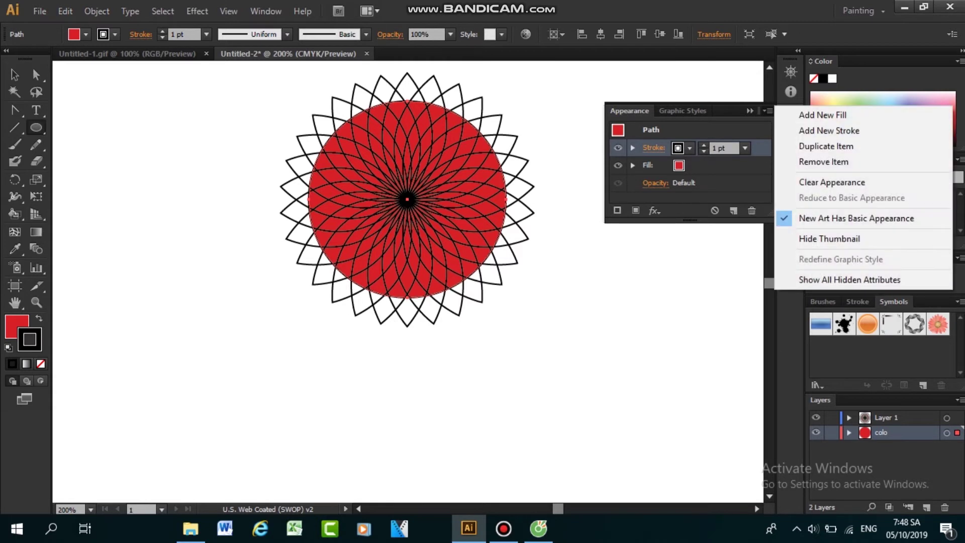
{"action": "left_click", "coordinate": [817, 129]}
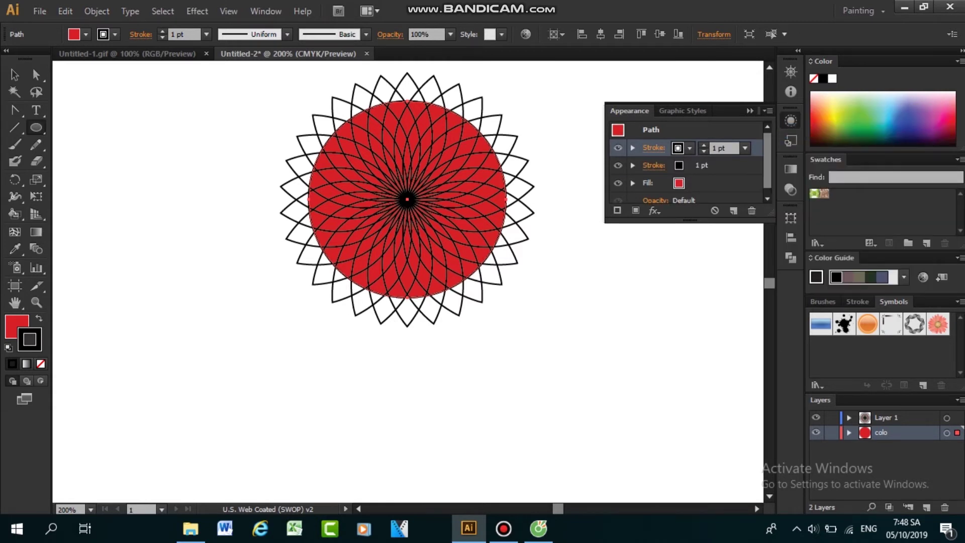
{"action": "left_click", "coordinate": [732, 165]}
{"action": "left_click", "coordinate": [745, 165]}
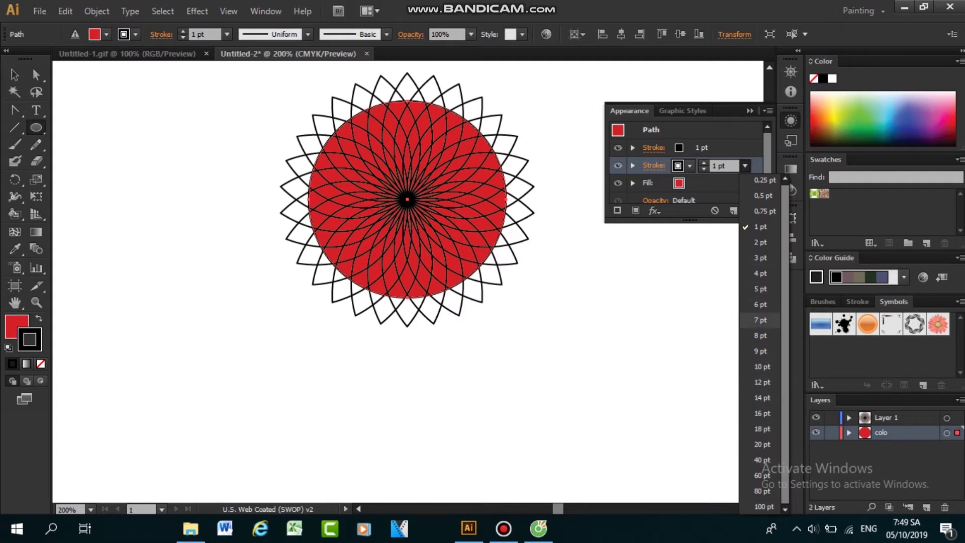
{"action": "left_click", "coordinate": [762, 413]}
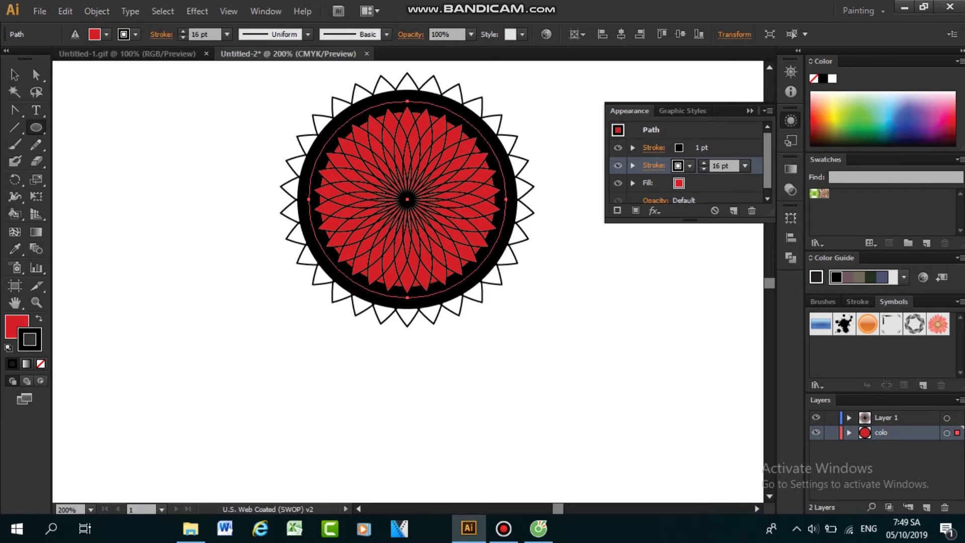
{"action": "key", "text": "ctrl+z"}
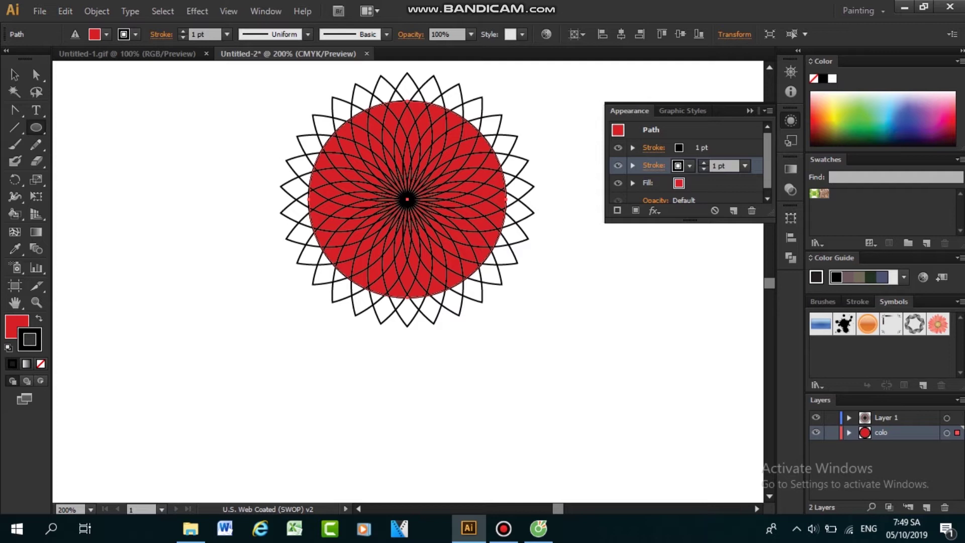
{"action": "key", "text": "ctrl+z"}
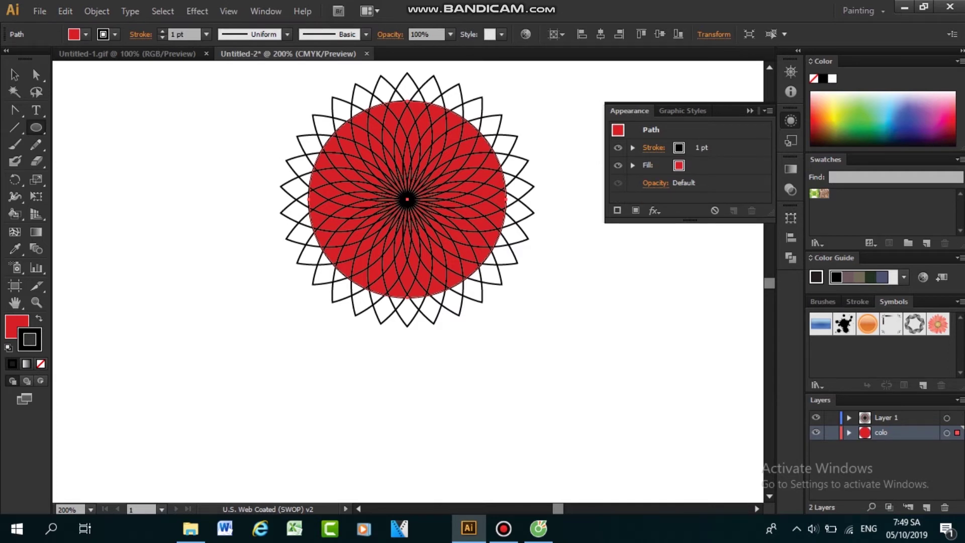
Step: Undo the red circle and the renaming of the layer beneath Layer 1
{"action": "key", "text": "ctrl+shift+z"}
{"action": "key", "text": "ctrl+z"}
{"action": "key", "text": "ctrl+shift+a"}
{"action": "key", "text": "ctrl+z"}
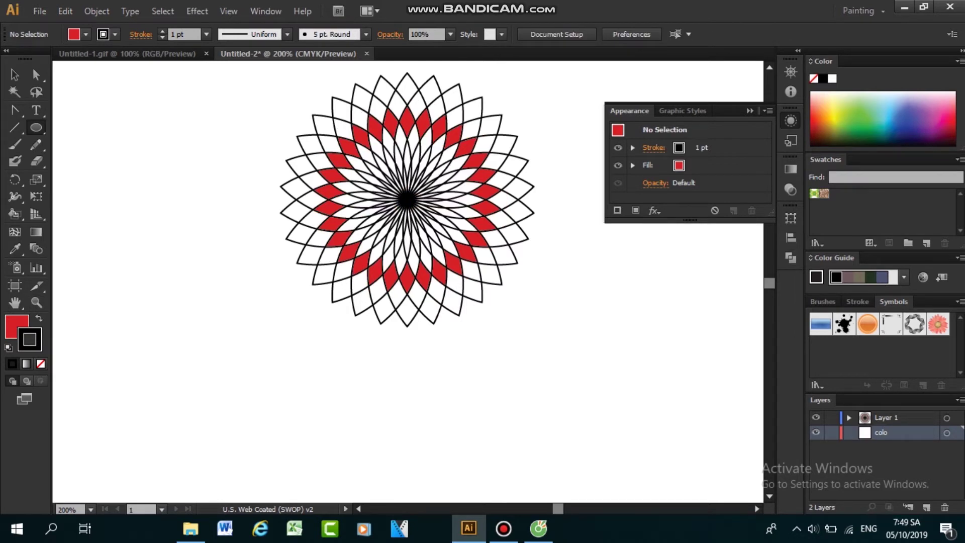
{"action": "key", "text": "ctrl+z"}
{"action": "left_click", "coordinate": [503, 528]}
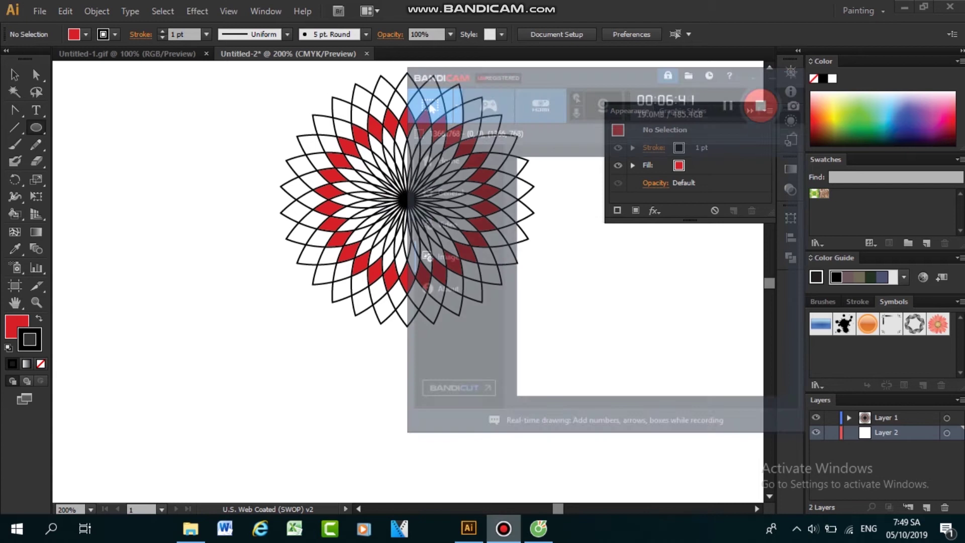
{"action": "left_click_drag", "start_coordinate": [603, 22], "coordinate": [729, 40]}
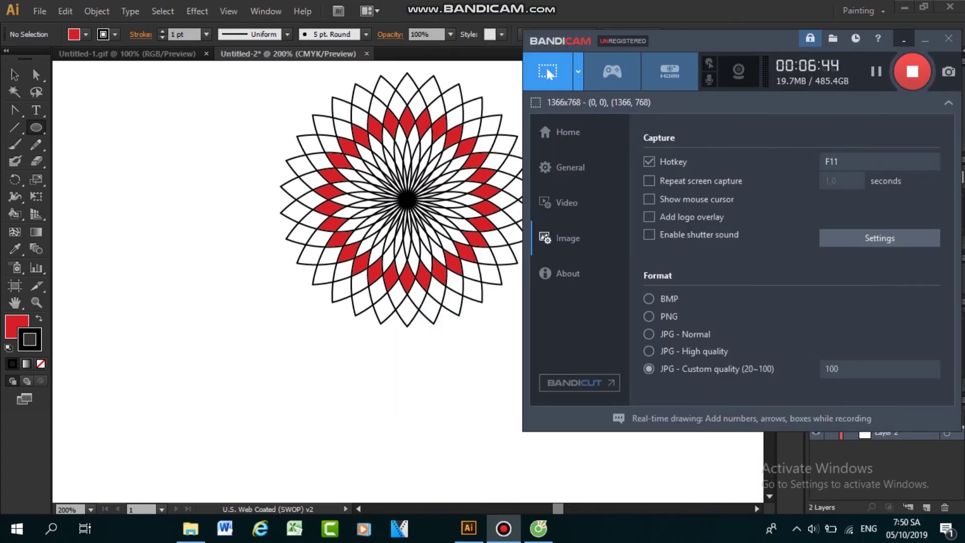
{"action": "left_click", "coordinate": [547, 70]}
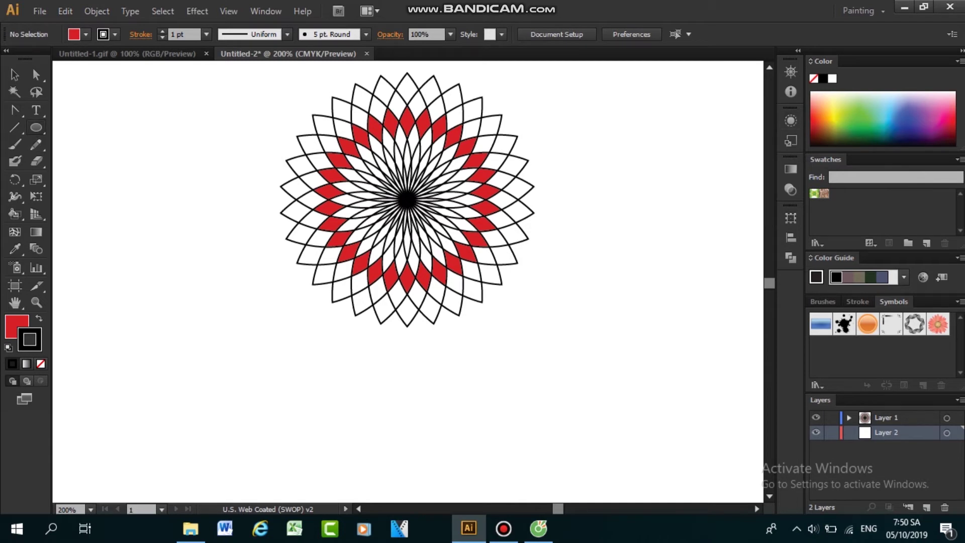
Step: Draw a red circle centered on the rosette on Layer 2, reaching just inside the outer petal tips, and remove its stroke
{"action": "key", "text": "m"}
{"action": "left_click_drag", "start_coordinate": [36, 127], "coordinate": [100, 160]}
{"action": "left_click_drag", "start_coordinate": [406, 199], "coordinate": [508, 301]}
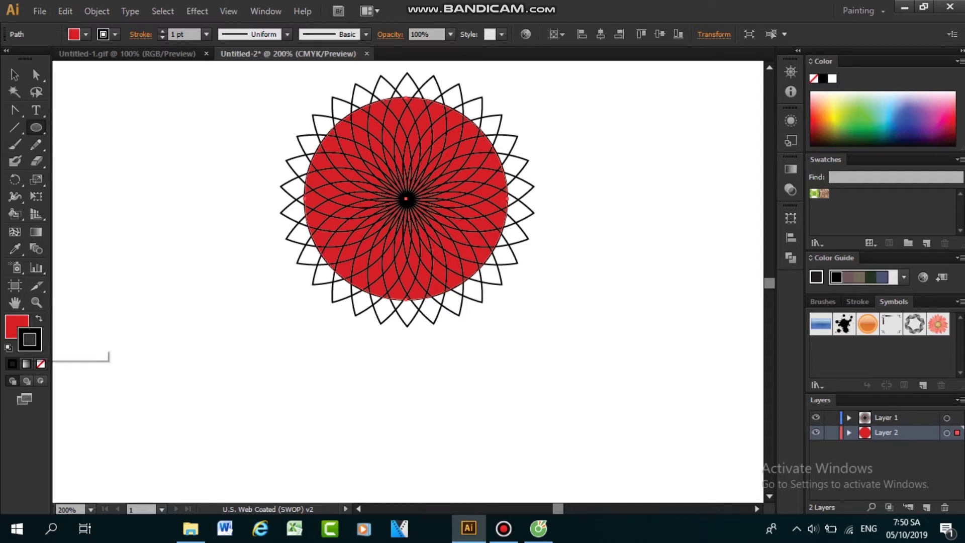
{"action": "left_click", "coordinate": [41, 364]}
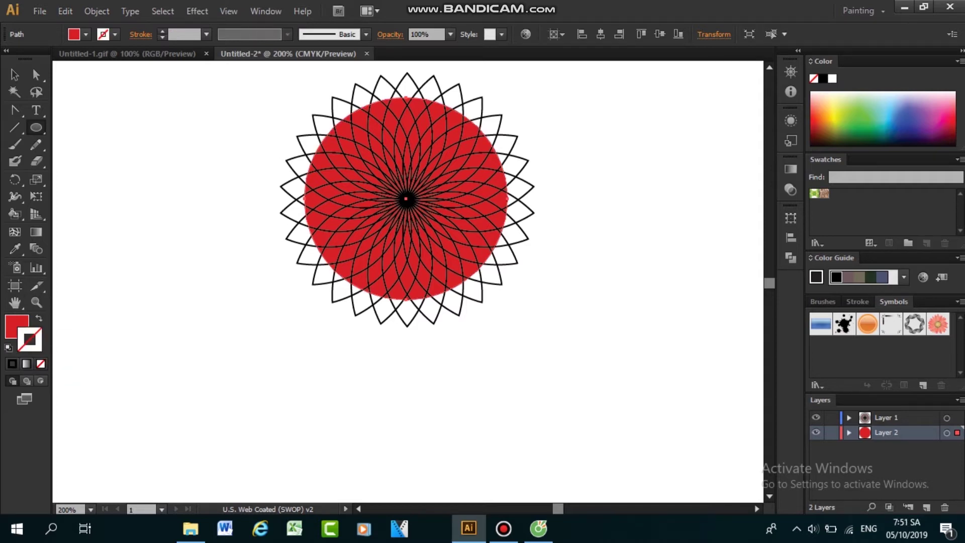
Step: Replace the circle's solid fill with a gradient and set the gradient type to Radial
{"action": "left_click", "coordinate": [16, 326]}
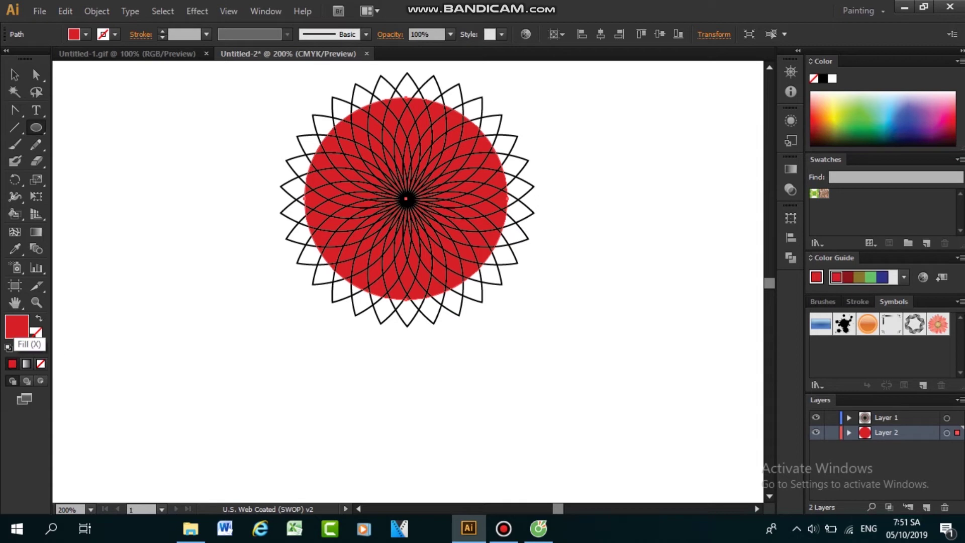
{"action": "left_click", "coordinate": [790, 169]}
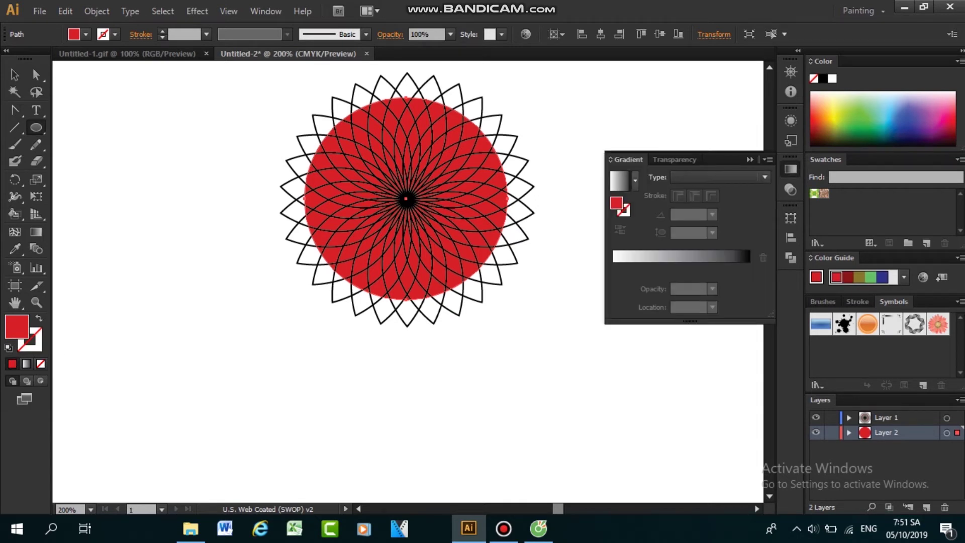
{"action": "left_click", "coordinate": [719, 177]}
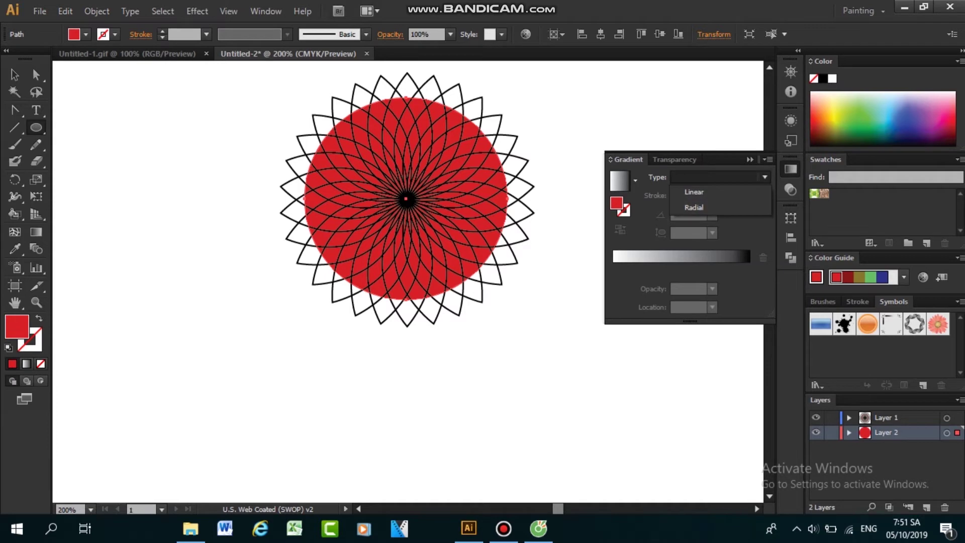
{"action": "key", "text": "Escape"}
{"action": "left_click", "coordinate": [26, 364]}
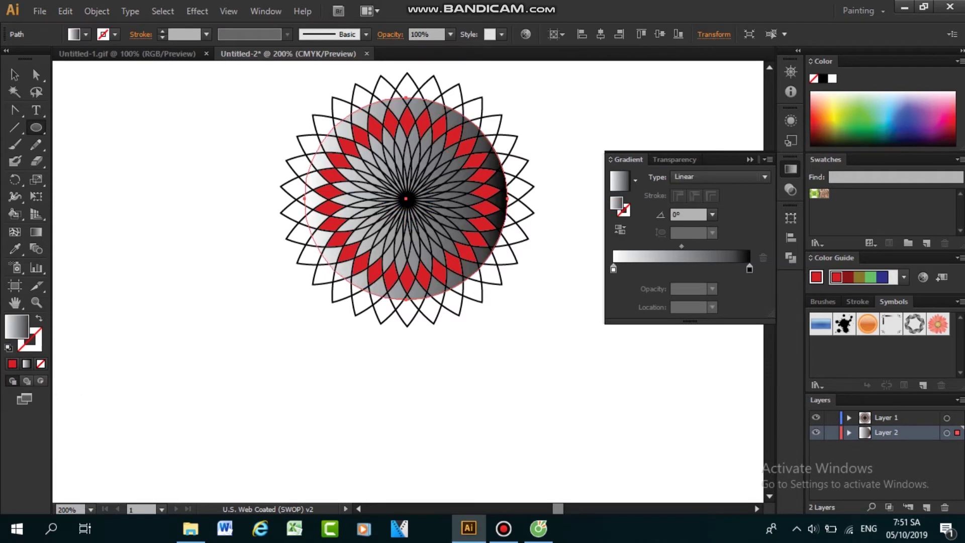
{"action": "left_click", "coordinate": [765, 177]}
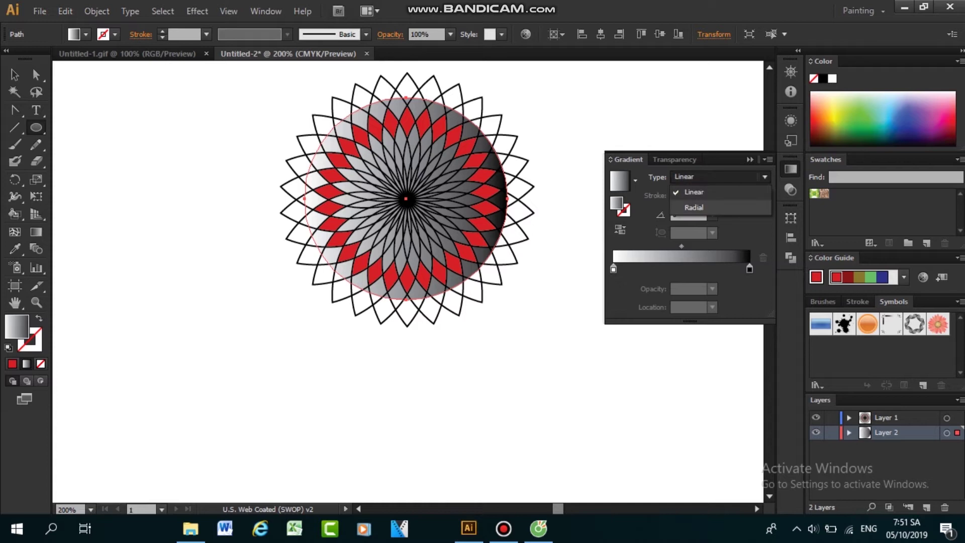
{"action": "left_click", "coordinate": [695, 208]}
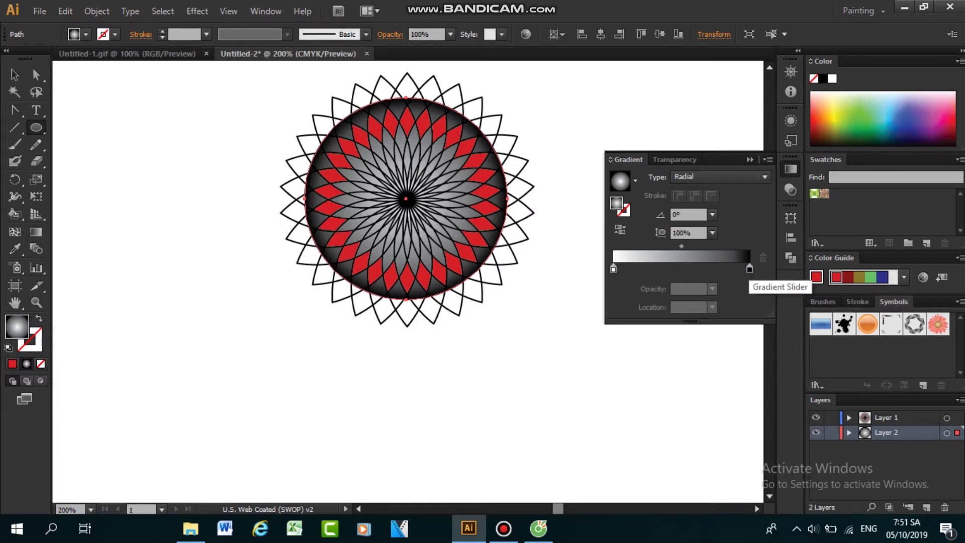
Step: Color the radial gradient's black outer stop orange and shift it inward to a location of about 43%
{"action": "double_click", "coordinate": [749, 269]}
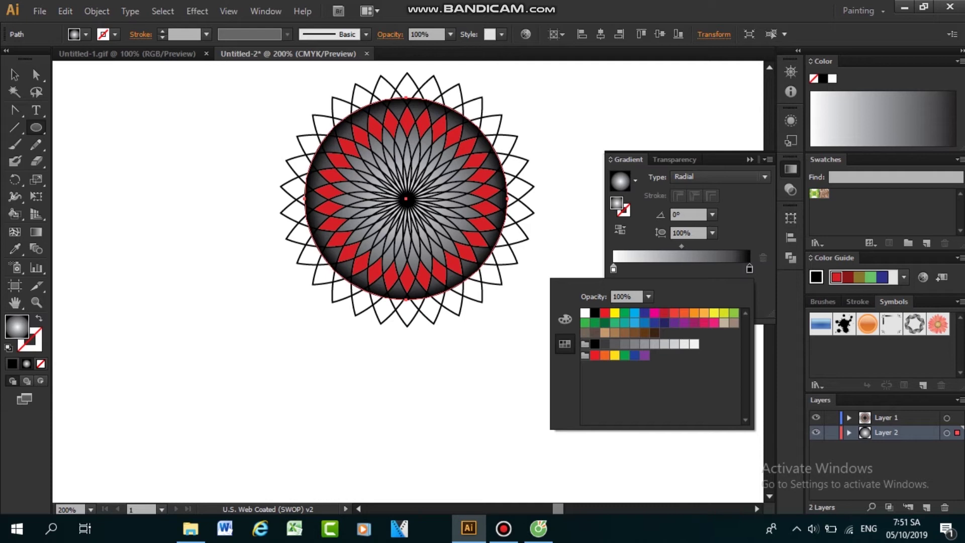
{"action": "left_click", "coordinate": [684, 313]}
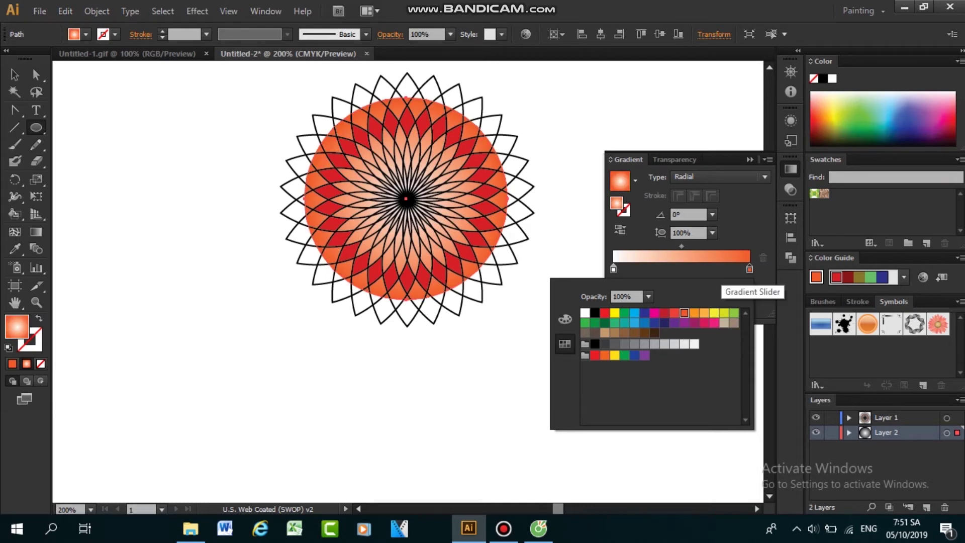
{"action": "left_click", "coordinate": [722, 274]}
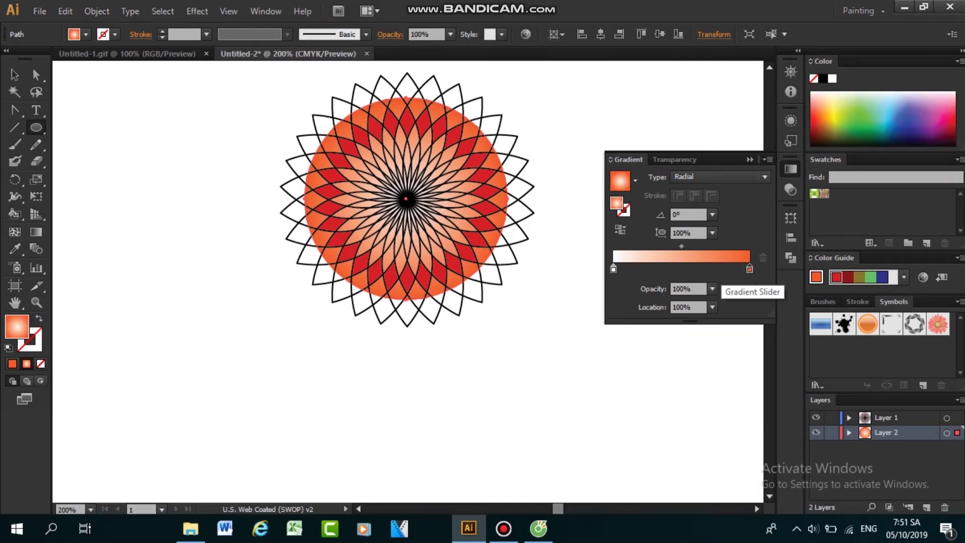
{"action": "left_click_drag", "start_coordinate": [749, 269], "coordinate": [676, 269]}
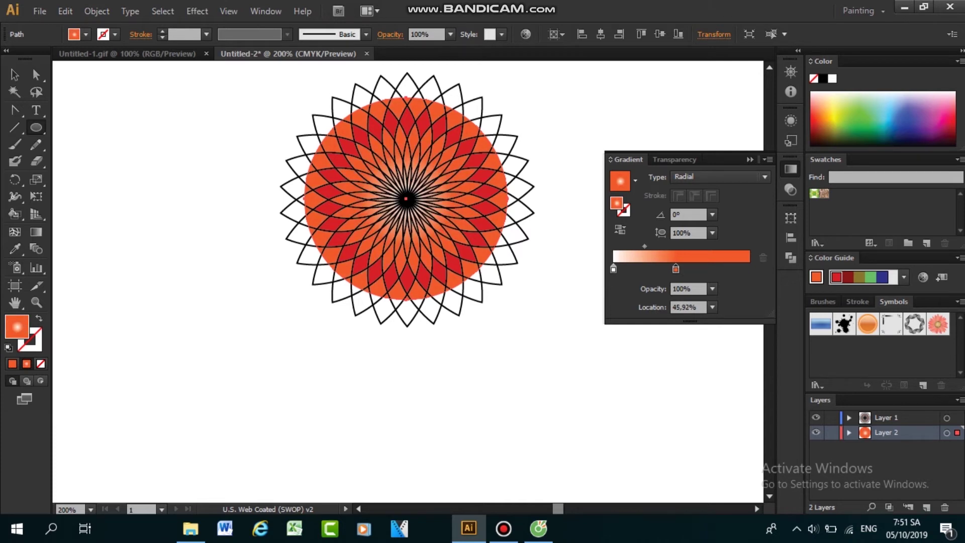
{"action": "double_click", "coordinate": [677, 307]}
{"action": "type", "text": "50"}
{"action": "left_click", "coordinate": [673, 269]}
{"action": "left_click_drag", "start_coordinate": [683, 269], "coordinate": [684, 302]}
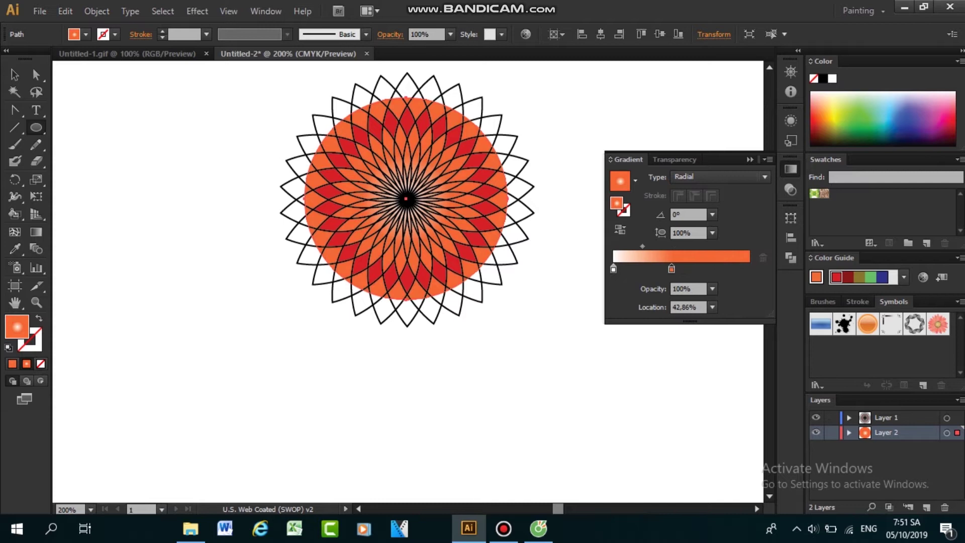
Step: Add a white stop at the gradient's outer end, set the outer midpoint to about 45.73%, and deselect the circle
{"action": "left_click_drag", "start_coordinate": [672, 269], "coordinate": [750, 269]}
{"action": "double_click", "coordinate": [749, 269]}
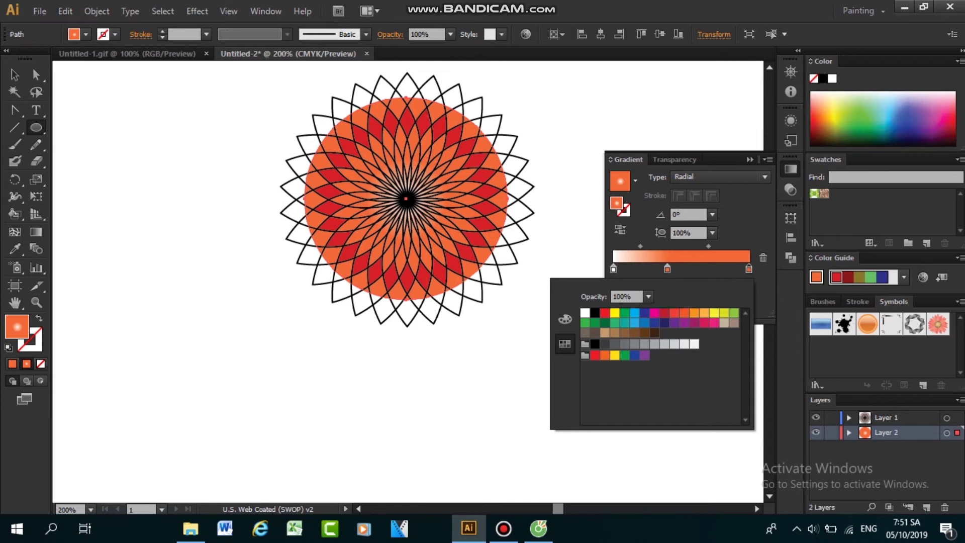
{"action": "left_click", "coordinate": [585, 313]}
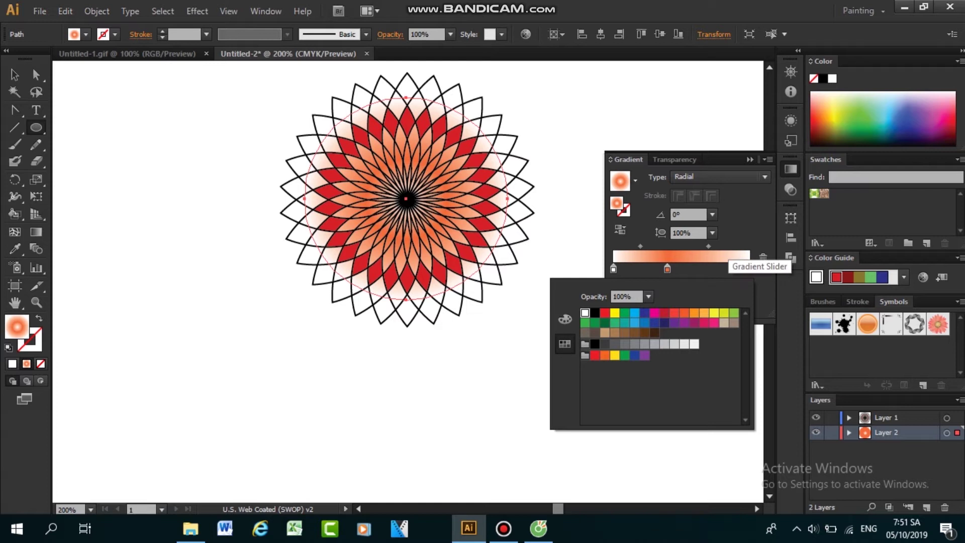
{"action": "left_click", "coordinate": [708, 252]}
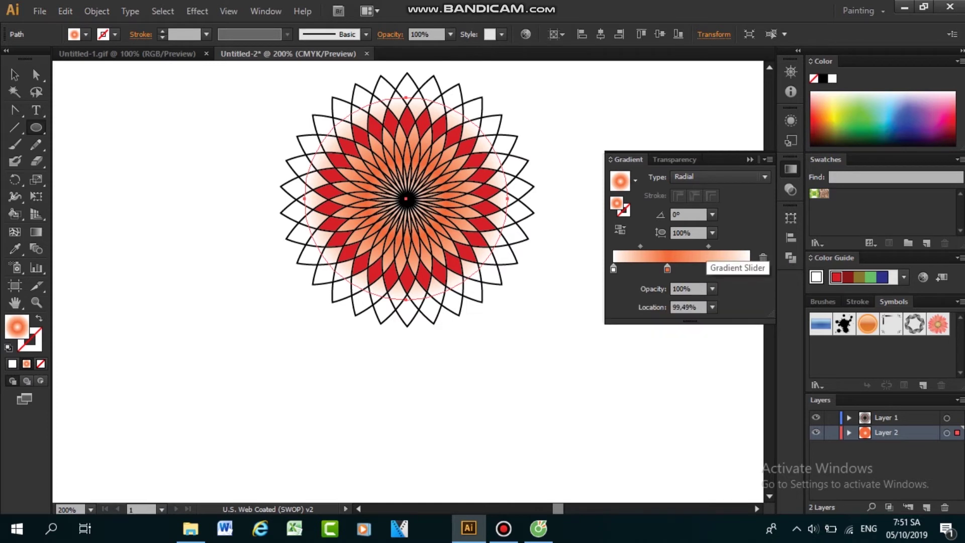
{"action": "left_click_drag", "start_coordinate": [708, 246], "coordinate": [706, 246]}
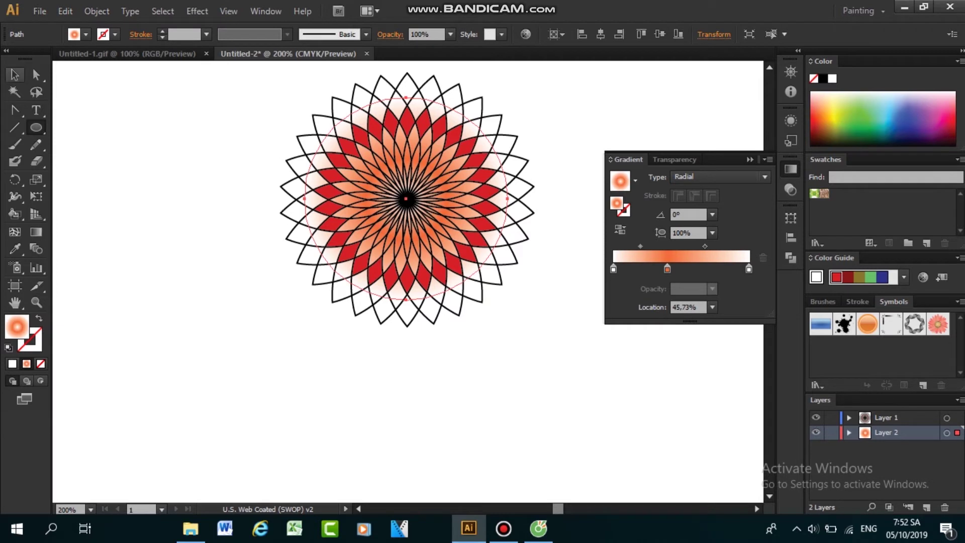
{"action": "left_click", "coordinate": [14, 75]}
{"action": "left_click", "coordinate": [166, 135]}
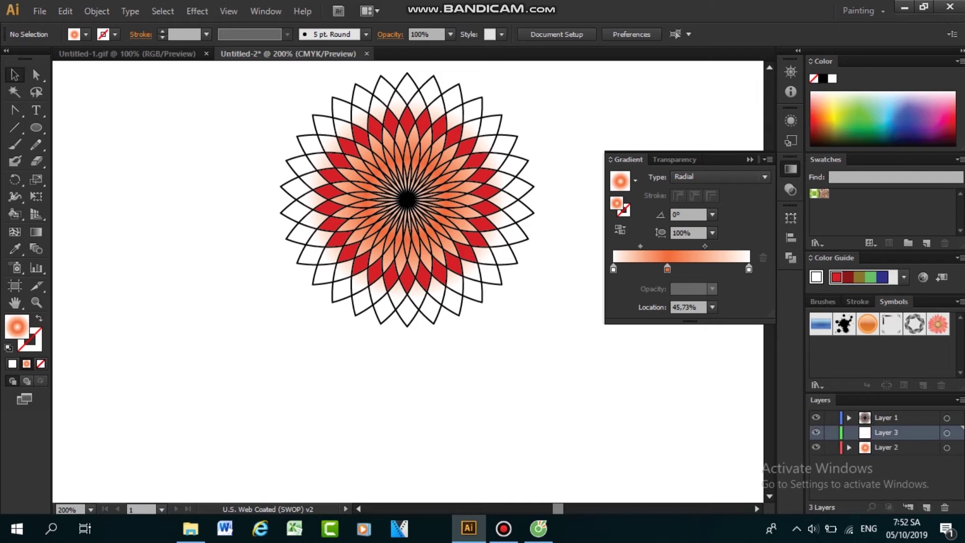
Step: Add a new layer, place it beneath Layer 2, and rename it sanh
{"action": "left_click", "coordinate": [927, 507]}
{"action": "left_click_drag", "start_coordinate": [887, 435], "coordinate": [887, 455]}
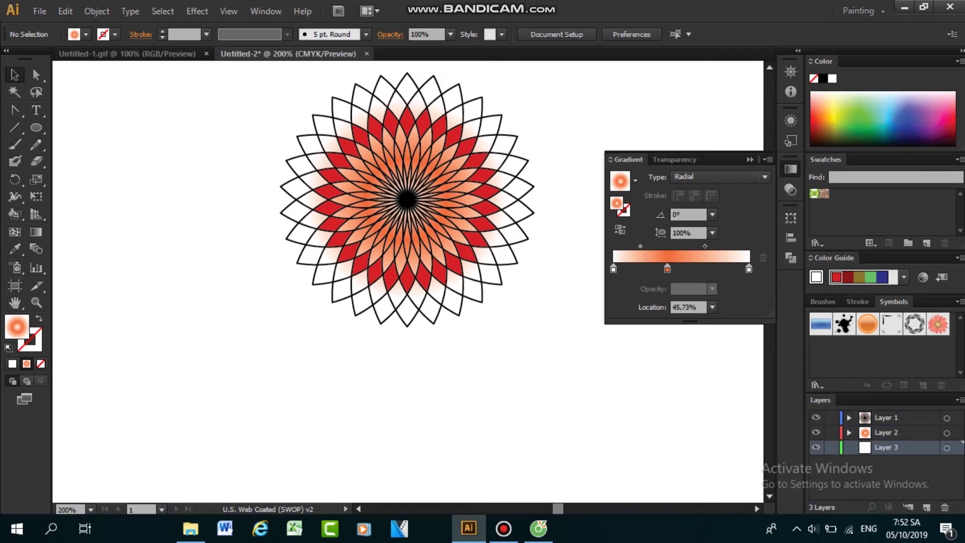
{"action": "double_click", "coordinate": [886, 447]}
{"action": "left_click", "coordinate": [886, 447]}
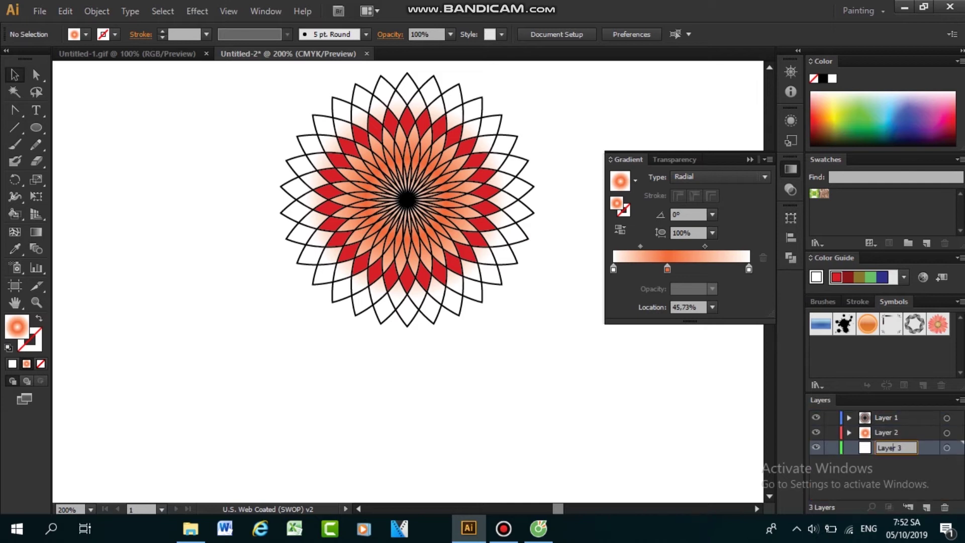
{"action": "left_click_drag", "start_coordinate": [878, 448], "coordinate": [903, 448]}
{"action": "type", "text": "sanh"}
{"action": "key", "text": "Return"}
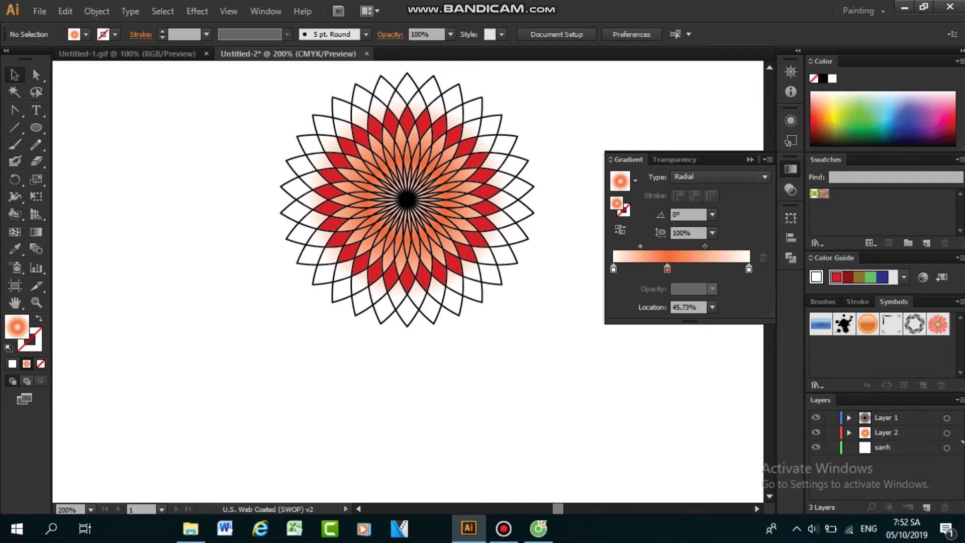
Step: Draw a circle with the Ellipse tool on the sanh layer, centered on the rosette and extending just beyond the outer petal tips
{"action": "left_click", "coordinate": [36, 127]}
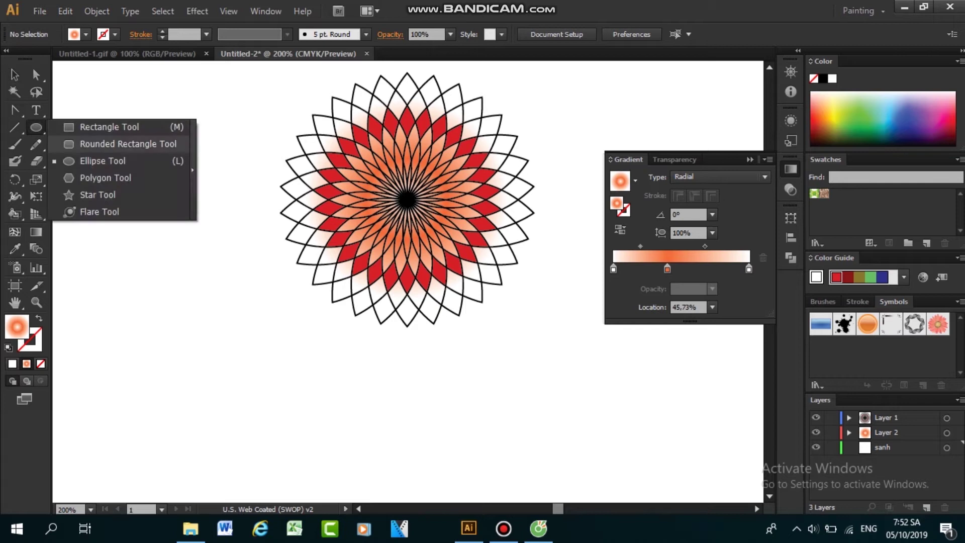
{"action": "left_click", "coordinate": [103, 161]}
{"action": "scroll", "coordinate": [407, 208], "scroll_direction": "up", "scroll_amount": 1}
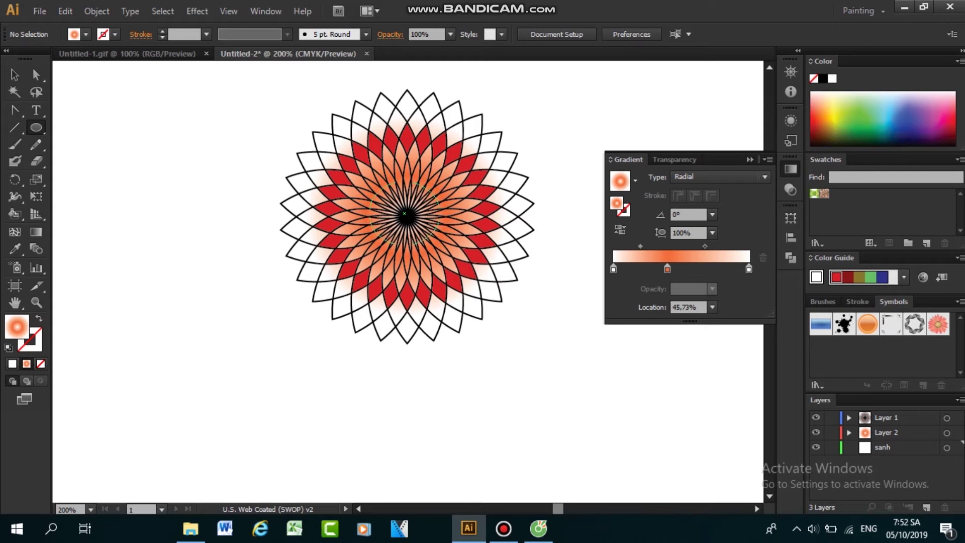
{"action": "left_click_drag", "start_coordinate": [405, 214], "coordinate": [550, 352]}
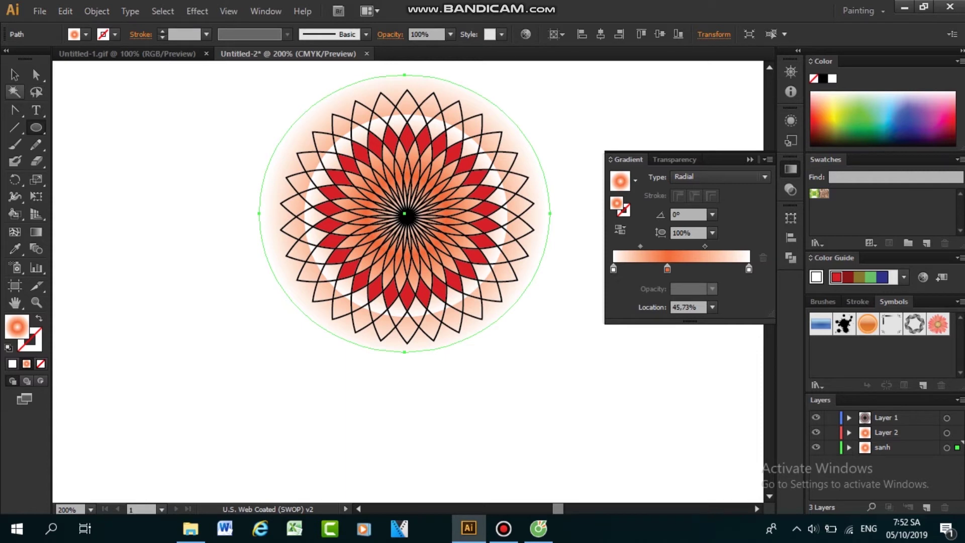
Step: Fine-tune the large circle's edges so it sits evenly around the rosette's outer petal tips
{"action": "left_click", "coordinate": [15, 75]}
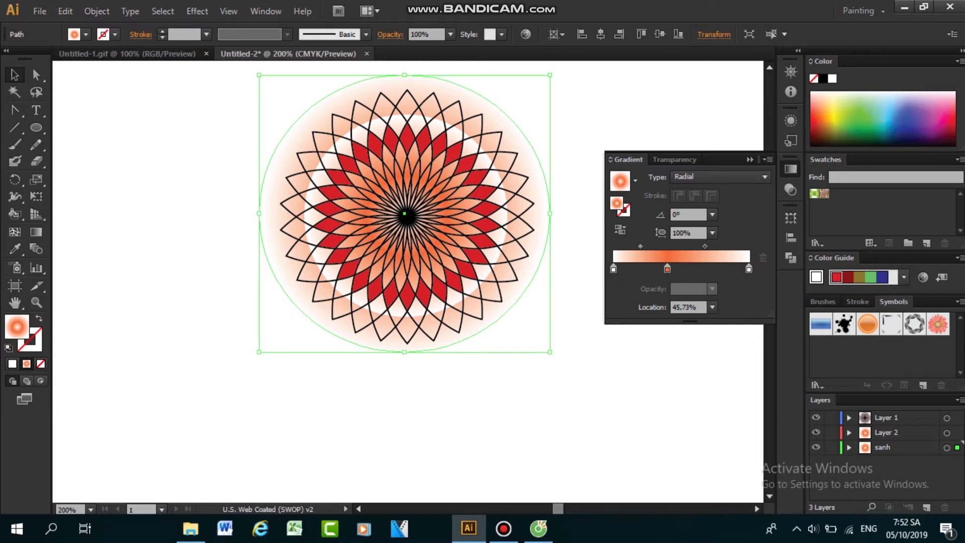
{"action": "left_click_drag", "start_coordinate": [550, 352], "coordinate": [543, 356]}
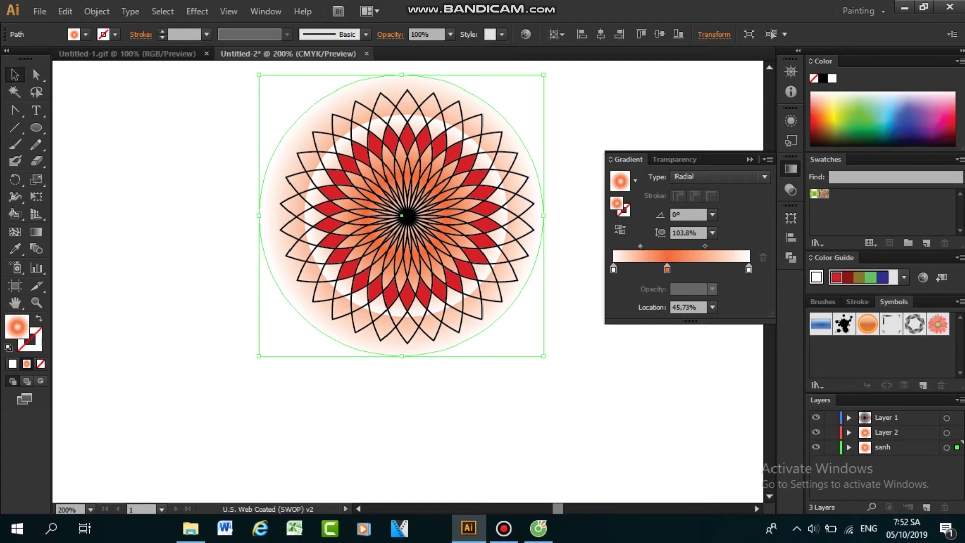
{"action": "left_click_drag", "start_coordinate": [259, 216], "coordinate": [261, 215]}
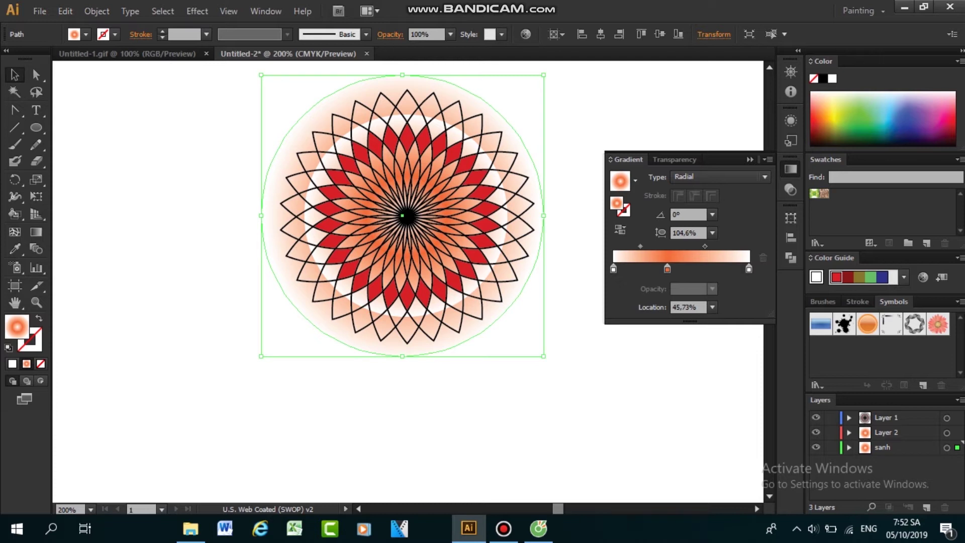
{"action": "left_click_drag", "start_coordinate": [403, 75], "coordinate": [402, 76]}
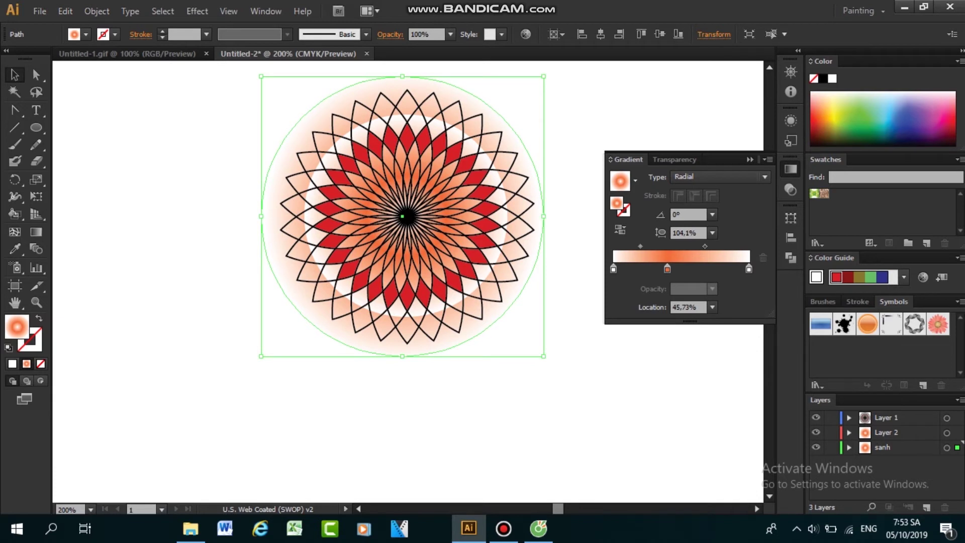
{"action": "left_click_drag", "start_coordinate": [262, 216], "coordinate": [264, 216]}
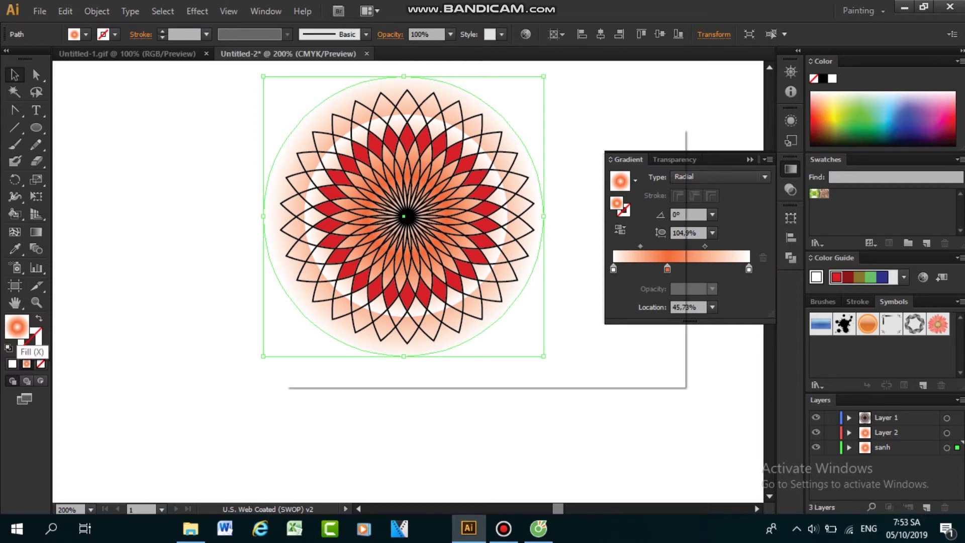
Step: Replace the large circle's gradient fill with a solid red
{"action": "double_click", "coordinate": [17, 328]}
{"action": "type", "text": "DD0000"}
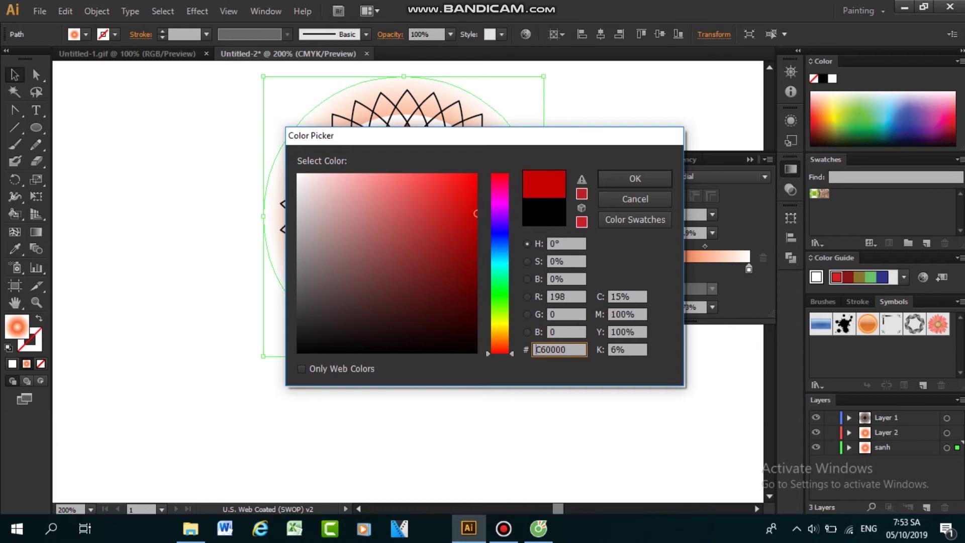
{"action": "key", "text": "Return"}
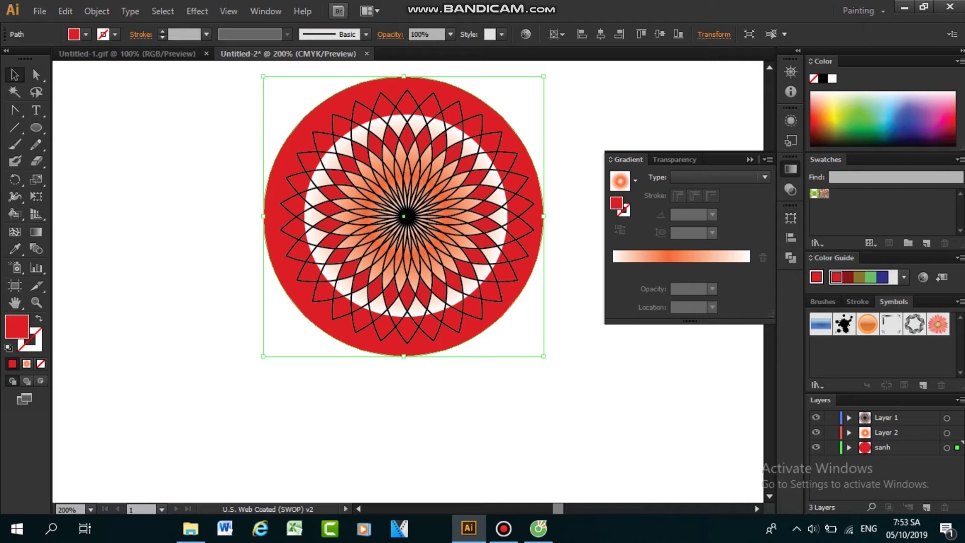
Step: Lock Layer 1 and Layer 2, and give the large red circle a 1 pt black stroke through its Appearance attributes
{"action": "left_click", "coordinate": [265, 11]}
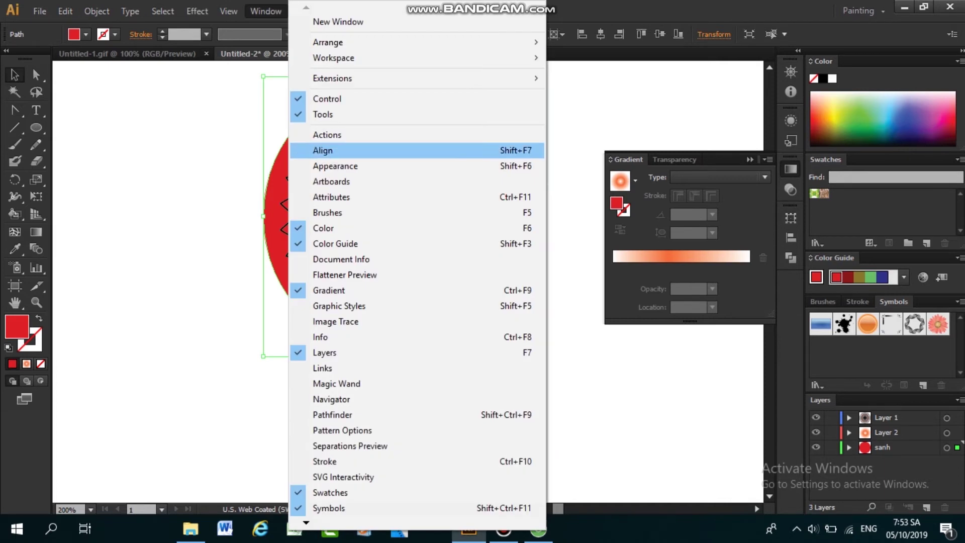
{"action": "left_click", "coordinate": [336, 166]}
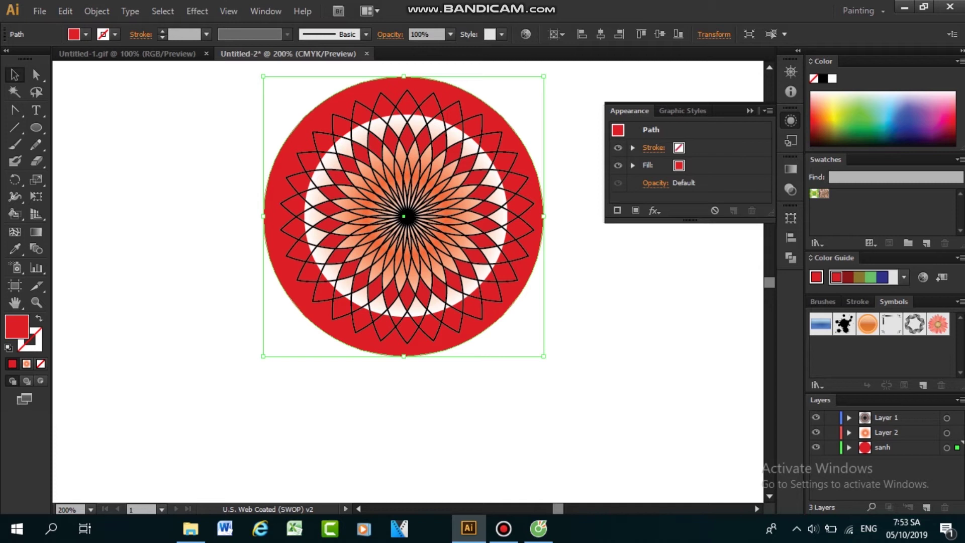
{"action": "left_click", "coordinate": [832, 417]}
{"action": "left_click", "coordinate": [832, 433]}
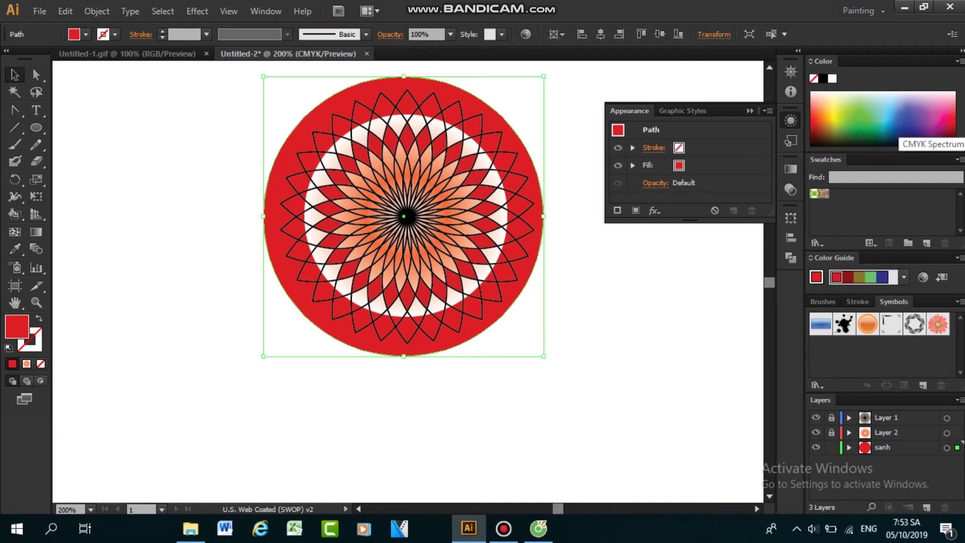
{"action": "left_click", "coordinate": [724, 148]}
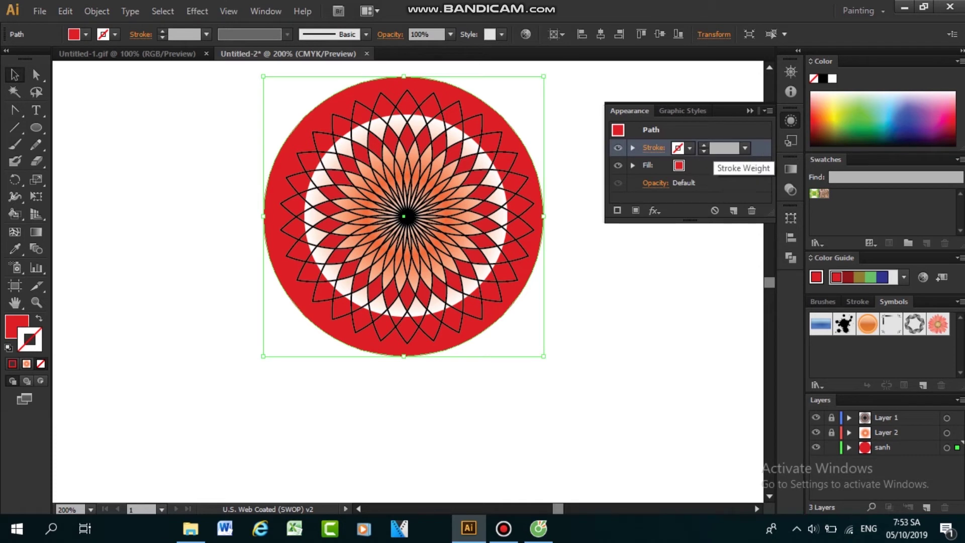
{"action": "left_click", "coordinate": [745, 147]}
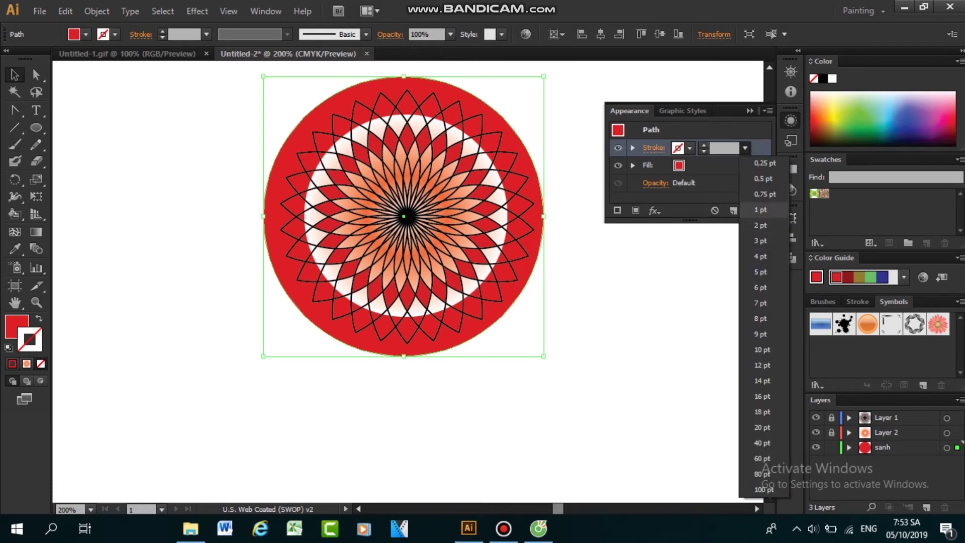
{"action": "left_click", "coordinate": [760, 209]}
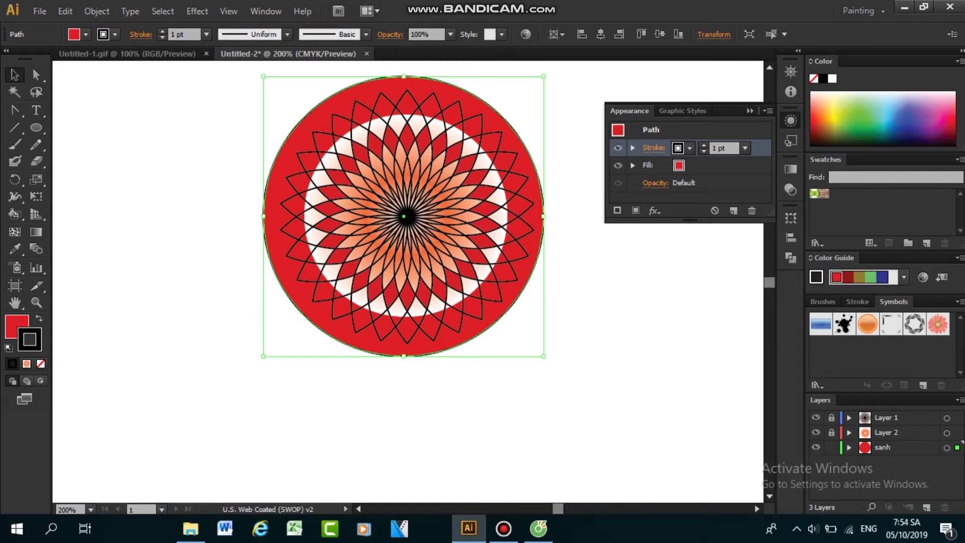
Step: Add a second stroke to the red circle with a weight of 16 pt and align it to the outside
{"action": "left_click", "coordinate": [767, 111]}
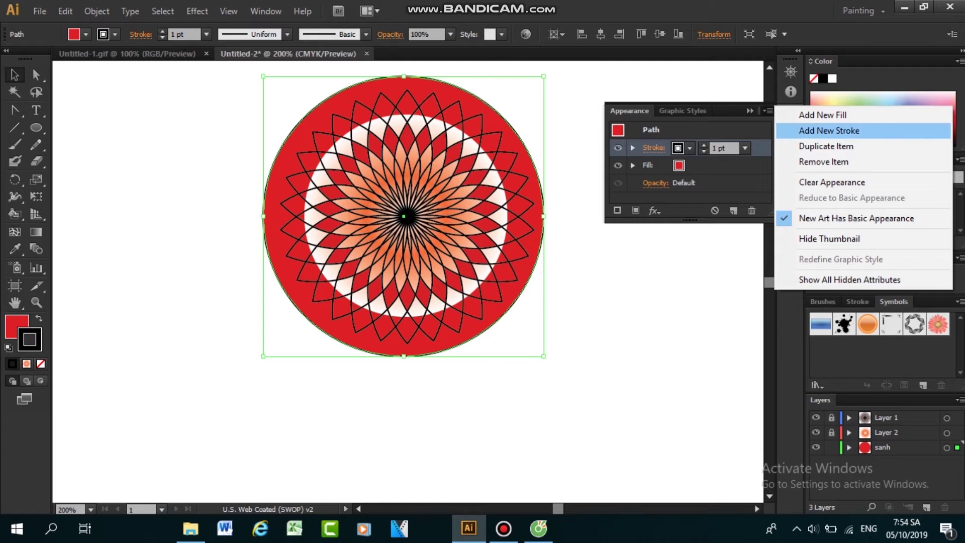
{"action": "left_click", "coordinate": [830, 130]}
{"action": "left_click", "coordinate": [734, 165]}
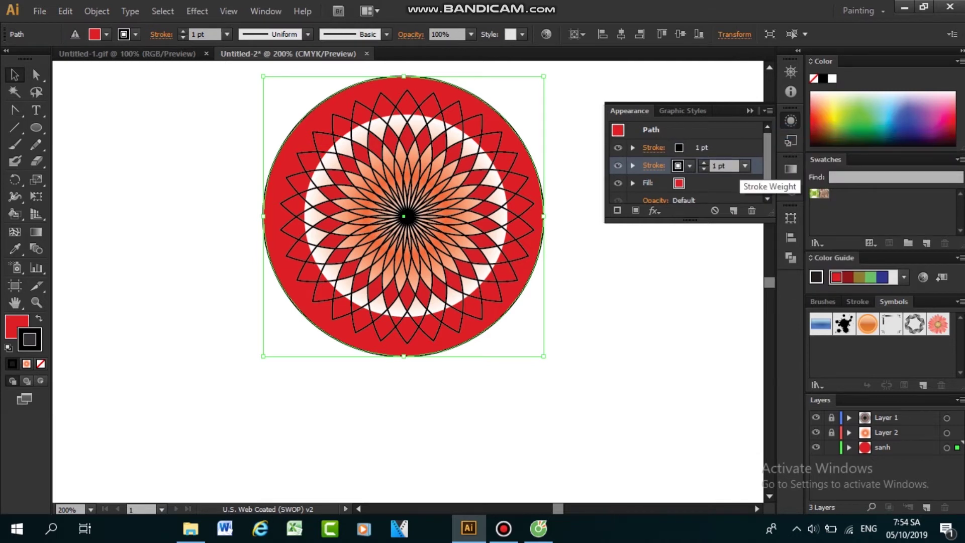
{"action": "left_click", "coordinate": [745, 166]}
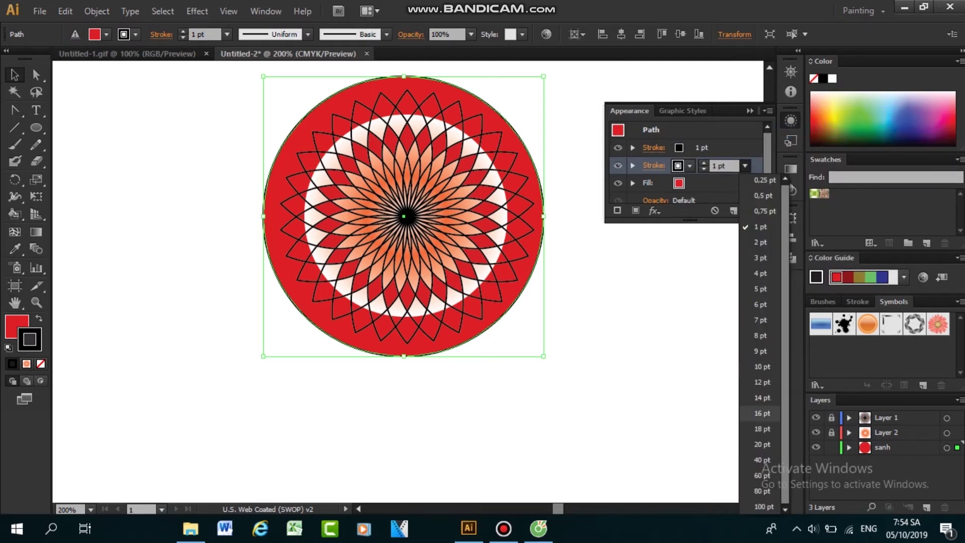
{"action": "left_click", "coordinate": [761, 413]}
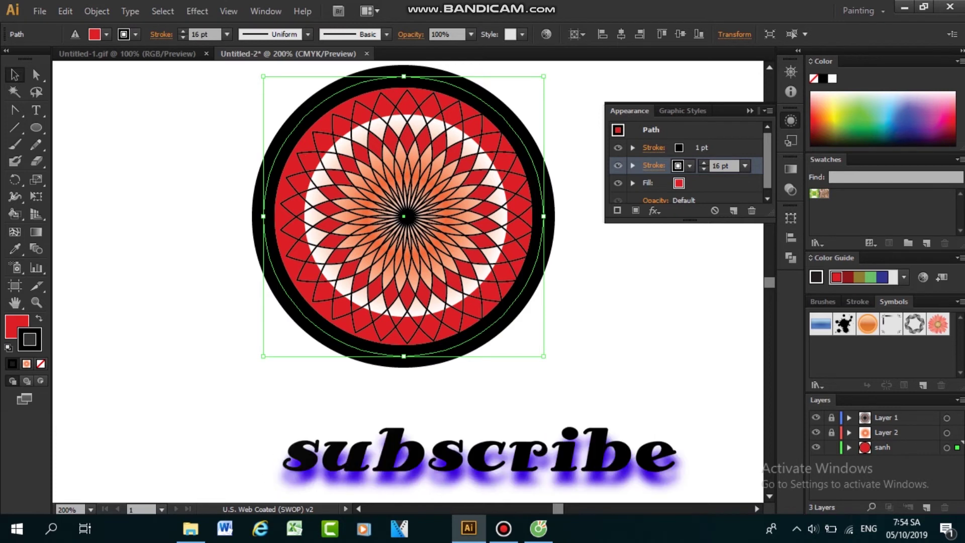
{"action": "left_click", "coordinate": [653, 165]}
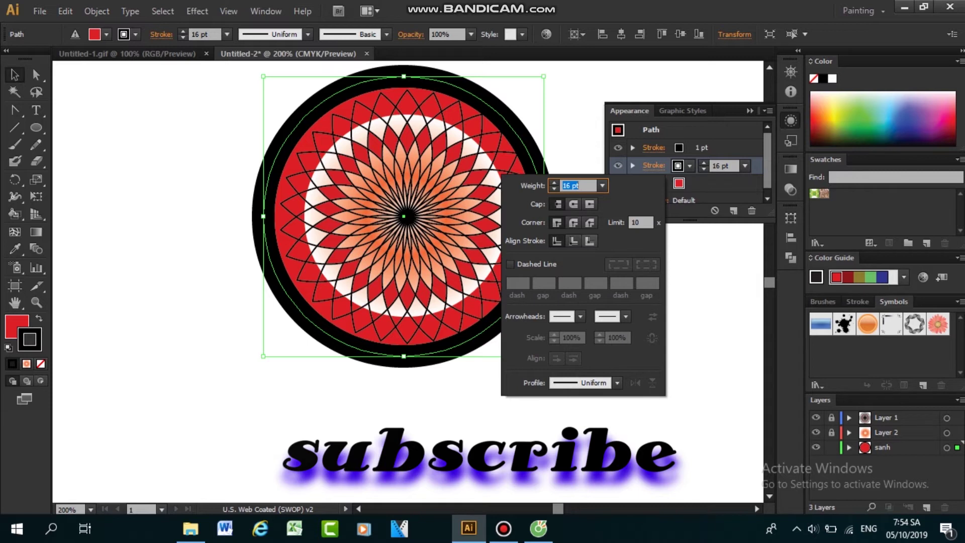
{"action": "left_click", "coordinate": [589, 241]}
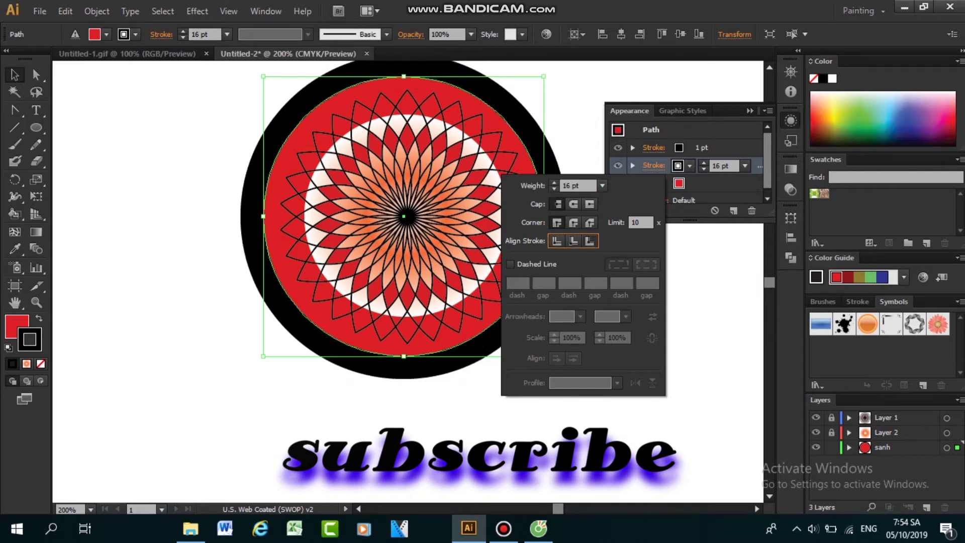
{"action": "left_click", "coordinate": [681, 169]}
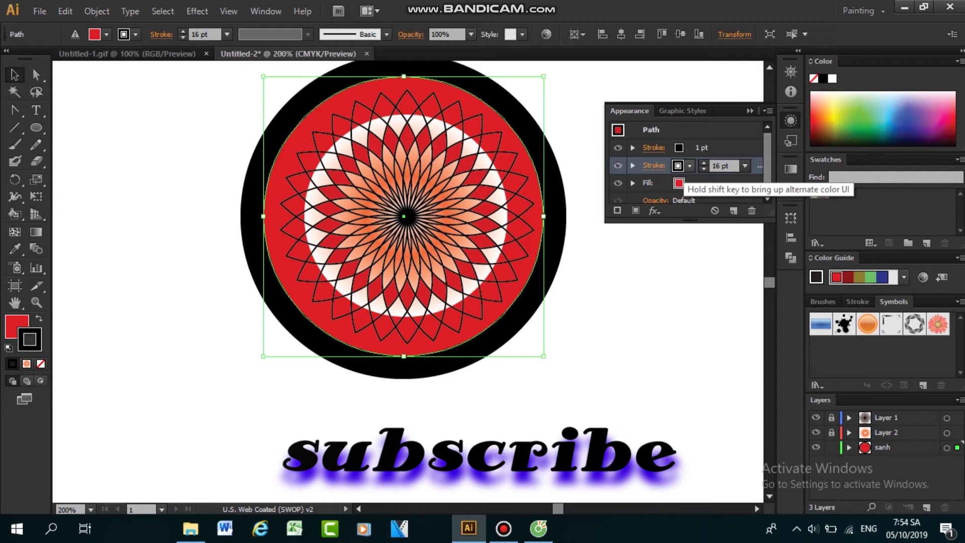
Step: Color the 16 pt stroke with a dark gray swatch, keeping its alignment set to outside
{"action": "left_click", "coordinate": [679, 183]}
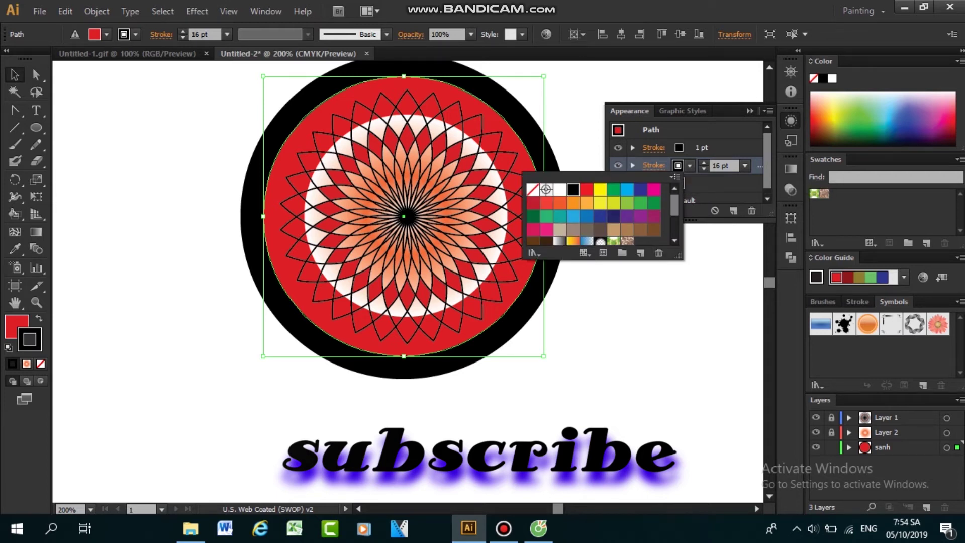
{"action": "scroll", "coordinate": [599, 216], "scroll_direction": "down", "scroll_amount": 5}
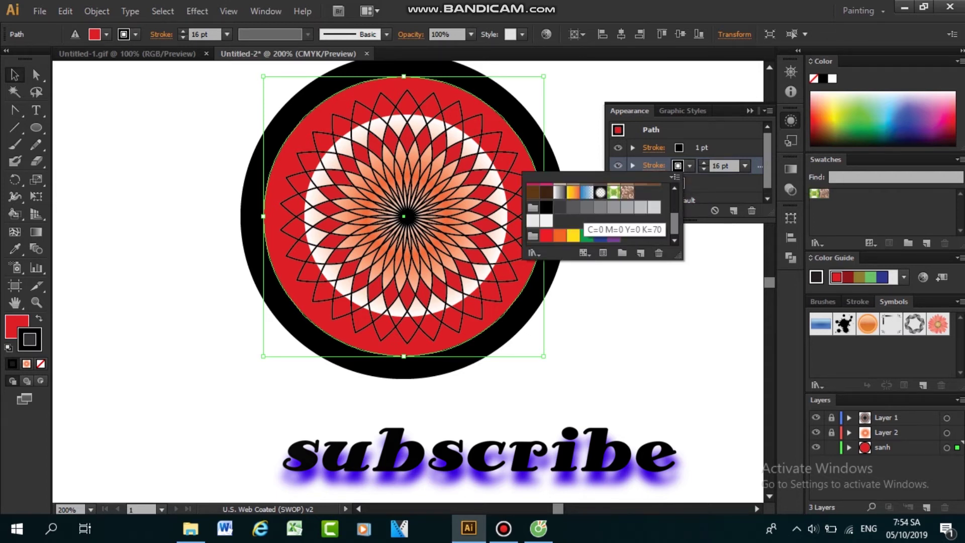
{"action": "left_click", "coordinate": [587, 207]}
{"action": "left_click", "coordinate": [573, 207]}
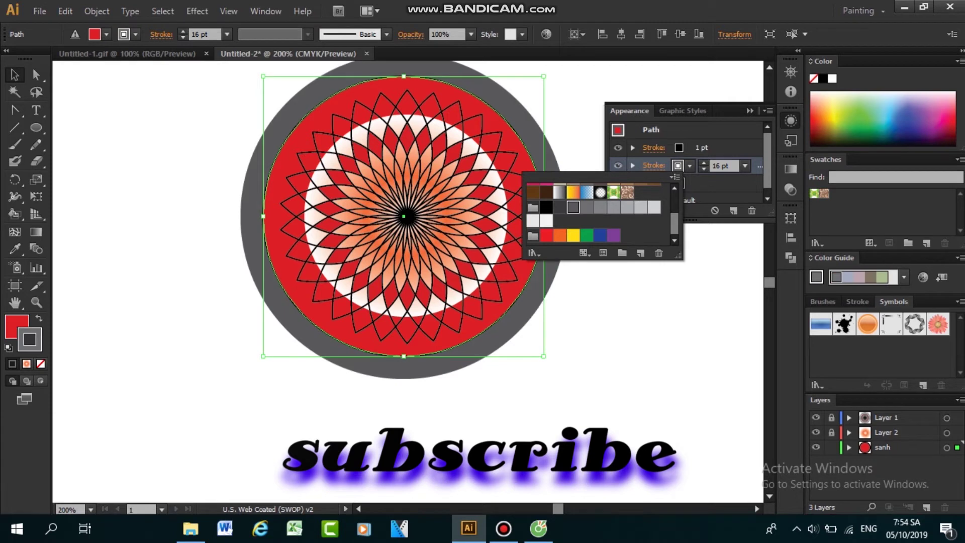
{"action": "left_click", "coordinate": [660, 166]}
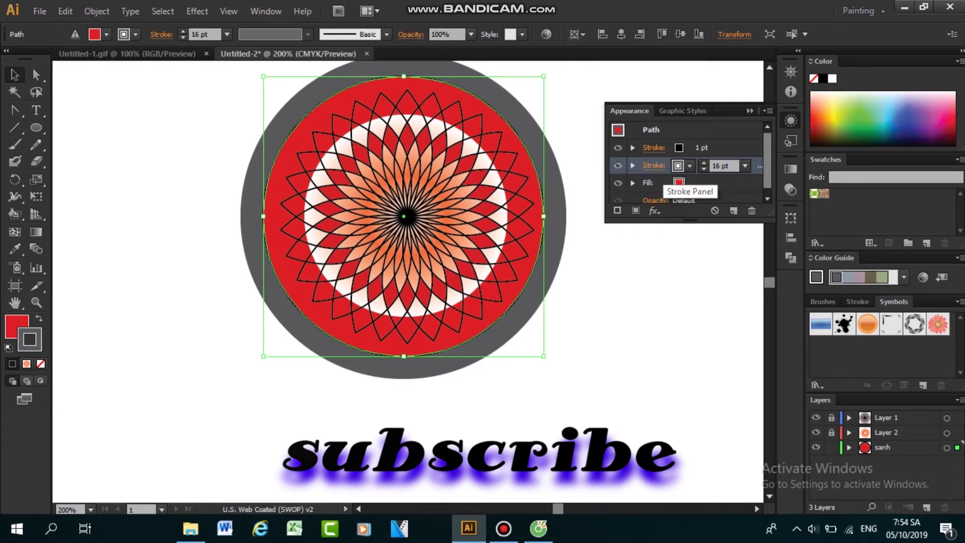
{"action": "left_click", "coordinate": [653, 165]}
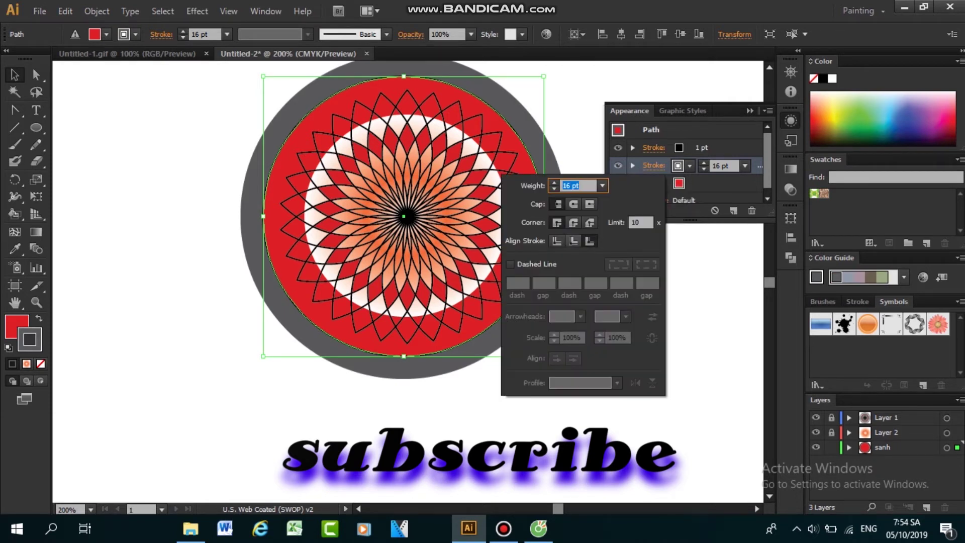
{"action": "left_click", "coordinate": [590, 240]}
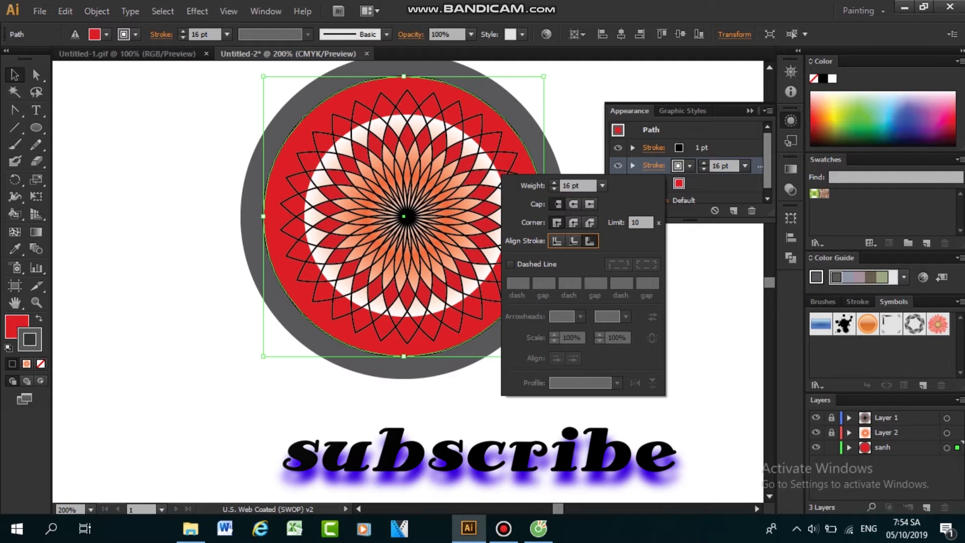
{"action": "key", "text": "Escape"}
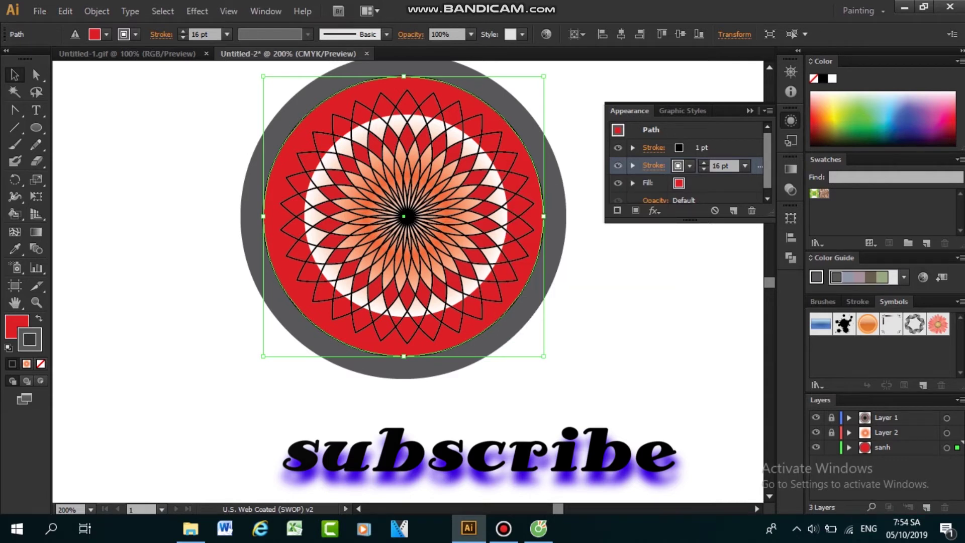
Step: Deselect the circle and lock the sanh layer
{"action": "key", "text": "ctrl+shift+a"}
{"action": "scroll", "coordinate": [404, 227], "scroll_direction": "up", "scroll_amount": 1}
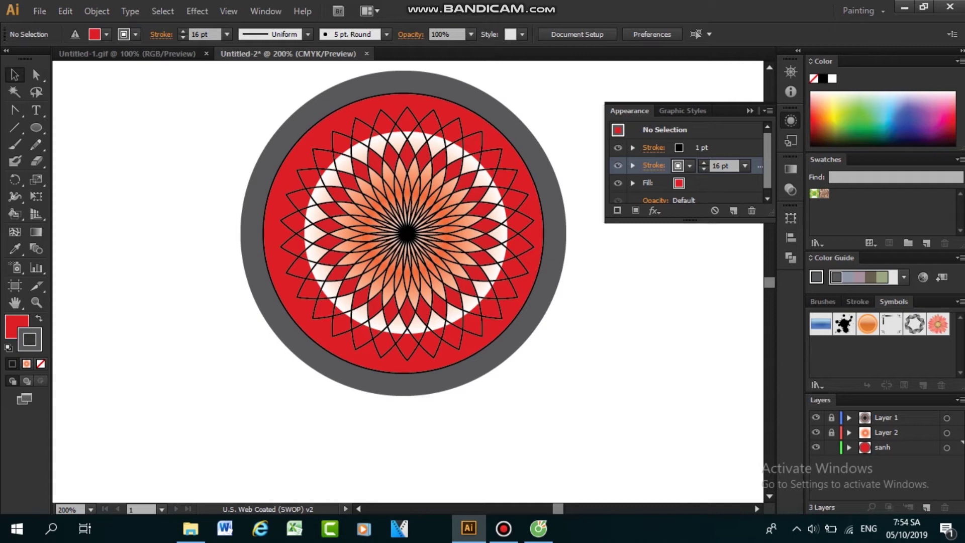
{"action": "left_click", "coordinate": [831, 447]}
{"action": "scroll", "coordinate": [402, 267], "scroll_direction": "up", "scroll_amount": 3}
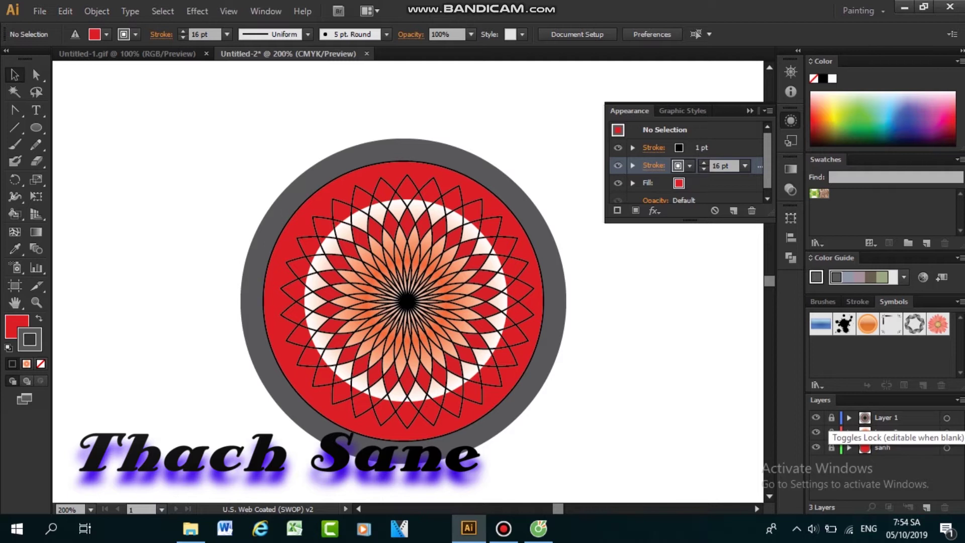
Step: Unlock Layer 1, select its flower artwork, and paint the outer petal segments white (FFFFFF) with the Live Paint Bucket
{"action": "left_click", "coordinate": [832, 418]}
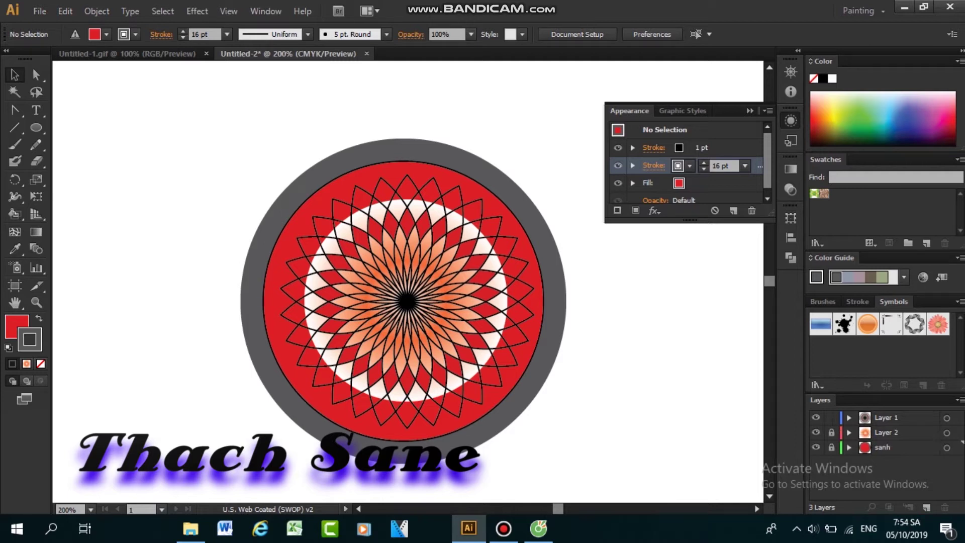
{"action": "left_click", "coordinate": [946, 417]}
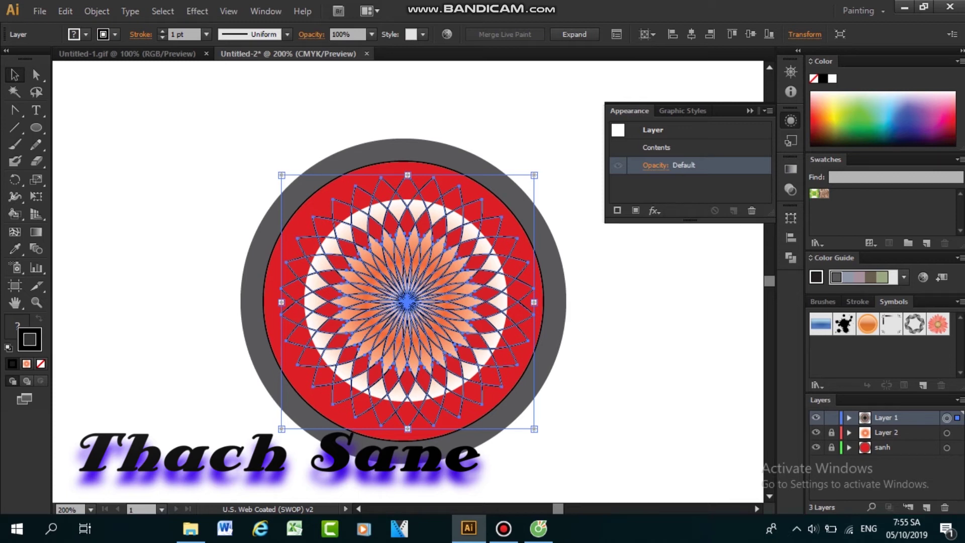
{"action": "key", "text": "g"}
{"action": "left_click", "coordinate": [14, 213]}
{"action": "left_click", "coordinate": [14, 214]}
{"action": "left_click", "coordinate": [92, 231]}
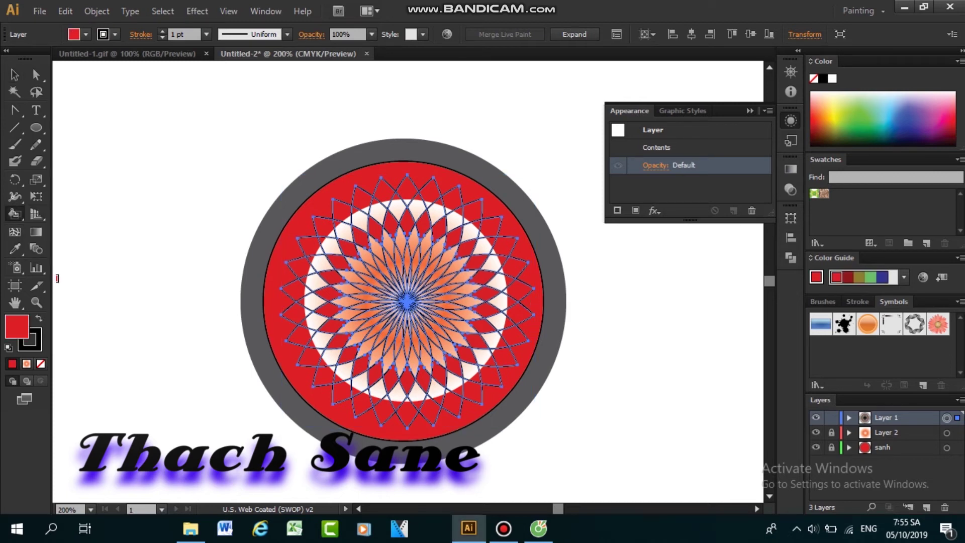
{"action": "double_click", "coordinate": [19, 336]}
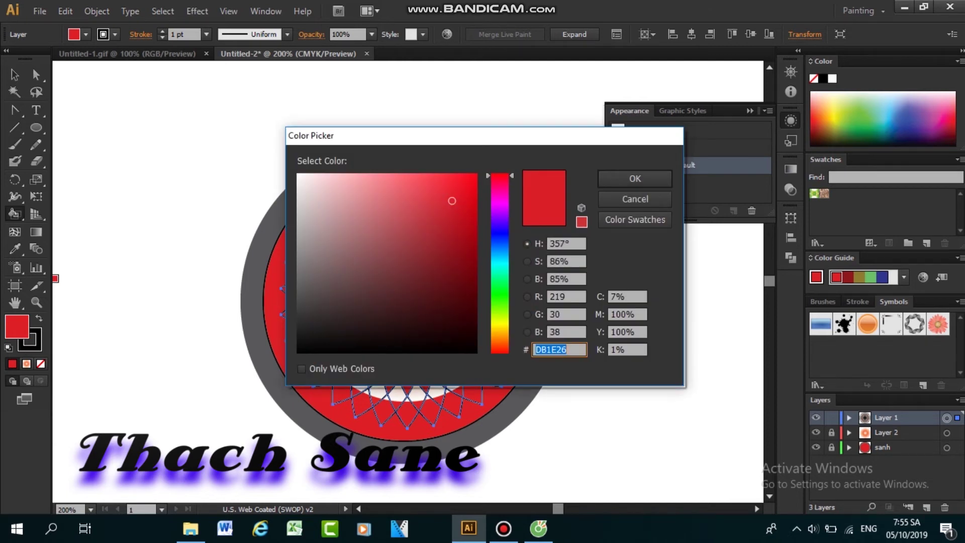
{"action": "mouse_move", "coordinate": [452, 200]}
{"action": "left_mouse_down"}
{"action": "mouse_move", "coordinate": [308, 189]}
{"action": "mouse_move", "coordinate": [450, 202]}
{"action": "mouse_move", "coordinate": [312, 187]}
{"action": "mouse_move", "coordinate": [298, 175]}
{"action": "left_mouse_up"}
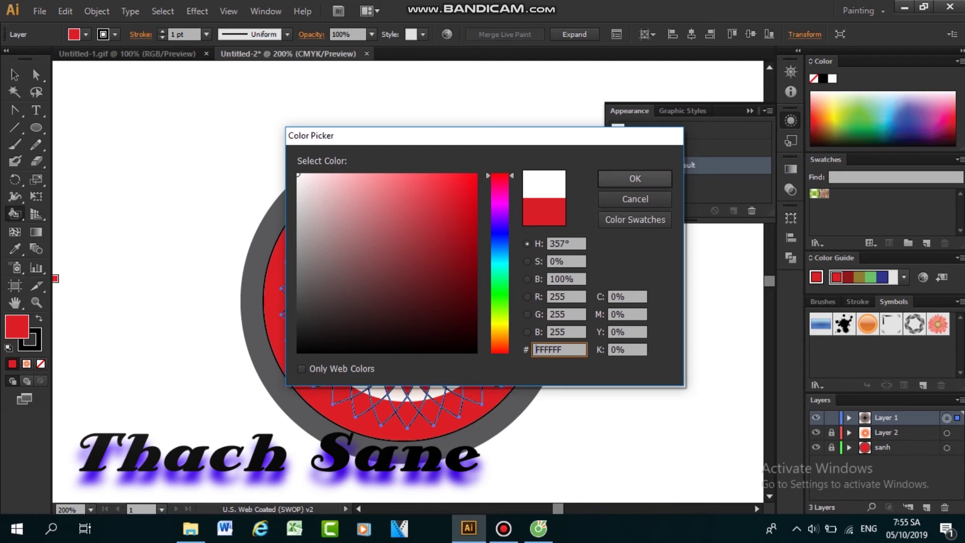
{"action": "left_click", "coordinate": [635, 179]}
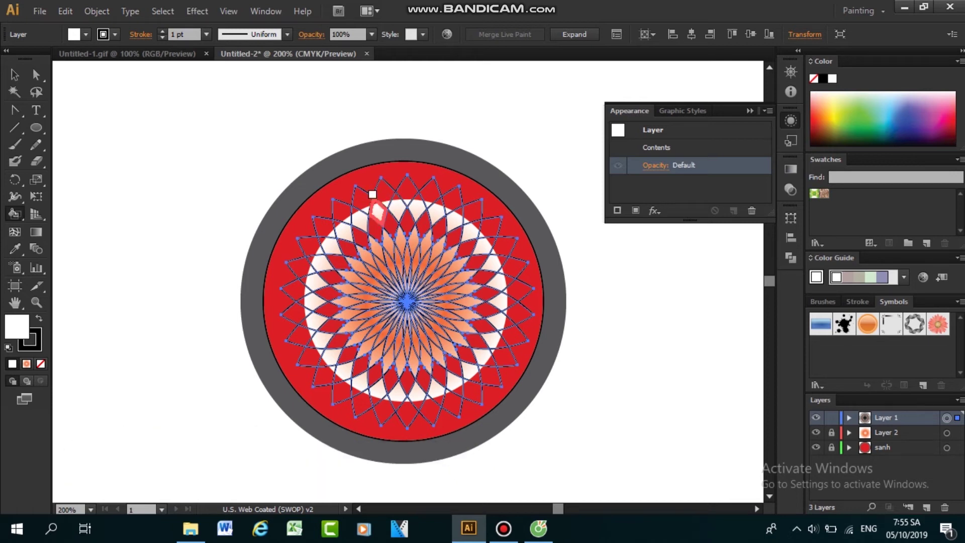
{"action": "mouse_move", "coordinate": [378, 212]}
{"action": "left_mouse_down"}
{"action": "mouse_move", "coordinate": [385, 193]}
{"action": "mouse_move", "coordinate": [398, 207]}
{"action": "mouse_move", "coordinate": [408, 190]}
{"action": "mouse_move", "coordinate": [417, 209]}
{"action": "mouse_move", "coordinate": [433, 192]}
{"action": "mouse_move", "coordinate": [437, 211]}
{"action": "mouse_move", "coordinate": [454, 200]}
{"action": "mouse_move", "coordinate": [455, 220]}
{"action": "mouse_move", "coordinate": [472, 212]}
{"action": "mouse_move", "coordinate": [491, 227]}
{"action": "mouse_move", "coordinate": [526, 299]}
{"action": "mouse_move", "coordinate": [470, 398]}
{"action": "mouse_move", "coordinate": [430, 417]}
{"action": "mouse_move", "coordinate": [382, 420]}
{"action": "mouse_move", "coordinate": [357, 387]}
{"action": "mouse_move", "coordinate": [321, 372]}
{"action": "mouse_move", "coordinate": [317, 341]}
{"action": "mouse_move", "coordinate": [302, 334]}
{"action": "mouse_move", "coordinate": [300, 259]}
{"action": "mouse_move", "coordinate": [309, 244]}
{"action": "mouse_move", "coordinate": [320, 259]}
{"action": "mouse_move", "coordinate": [325, 229]}
{"action": "mouse_move", "coordinate": [373, 195]}
{"action": "left_mouse_up"}
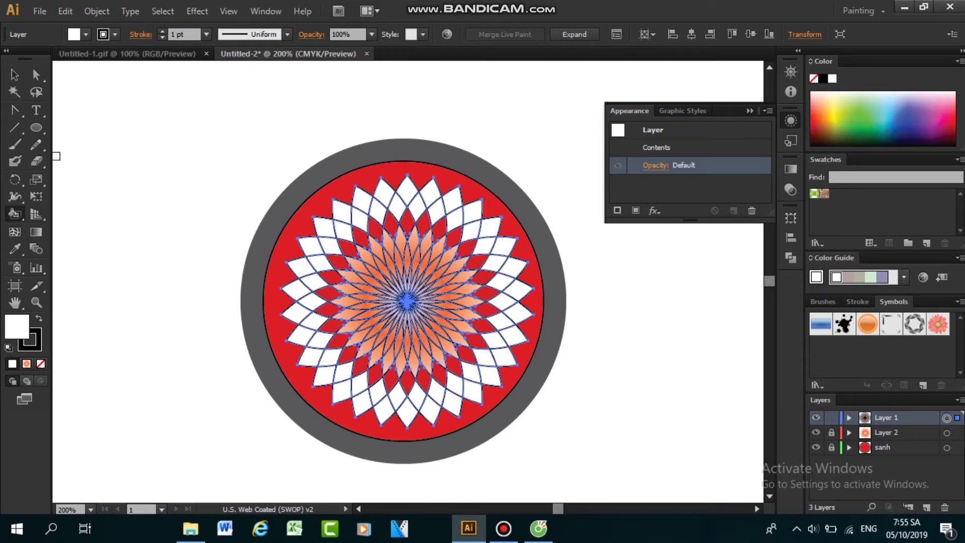
Step: Deselect the flower, lock Layer 1, and add a new layer placed beneath the sanh layer
{"action": "key", "text": "v"}
{"action": "left_click", "coordinate": [56, 156]}
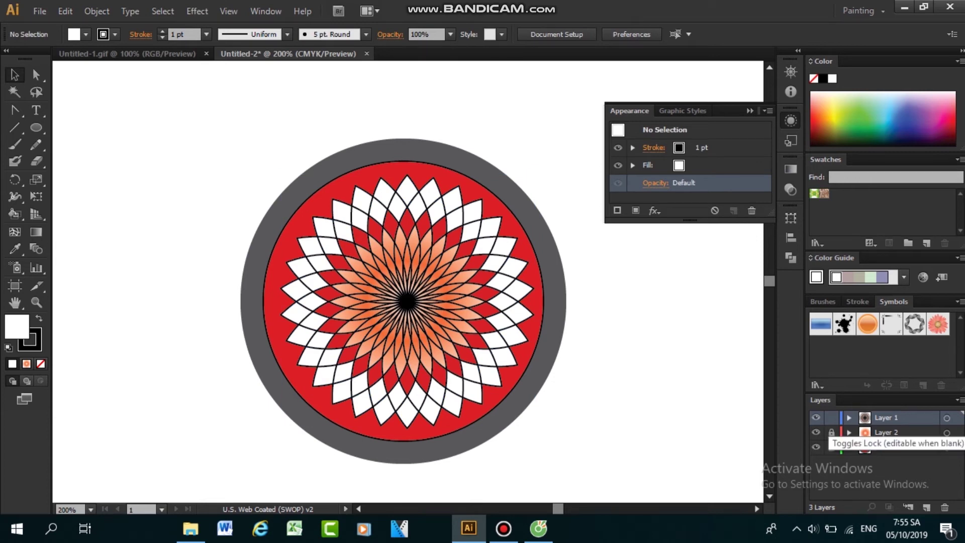
{"action": "left_click", "coordinate": [832, 418]}
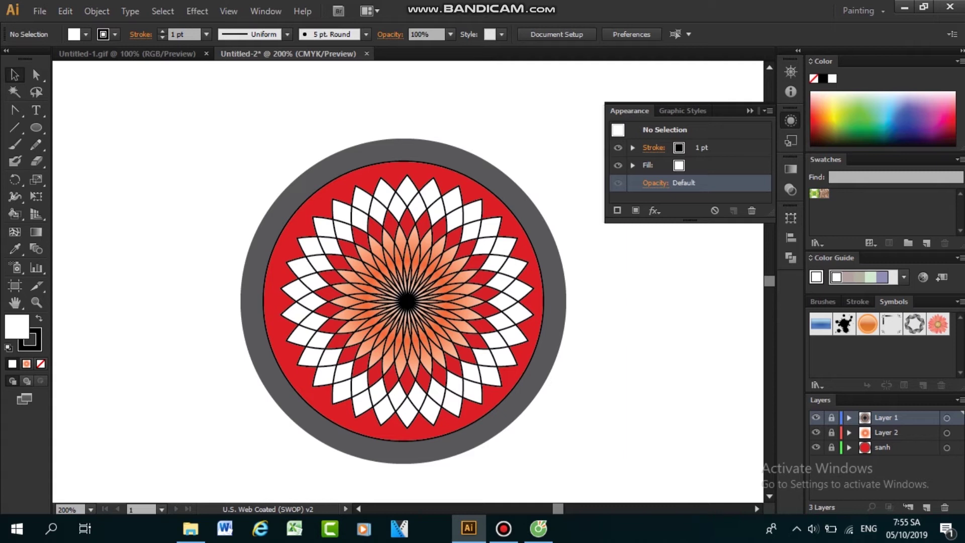
{"action": "left_click", "coordinate": [927, 507]}
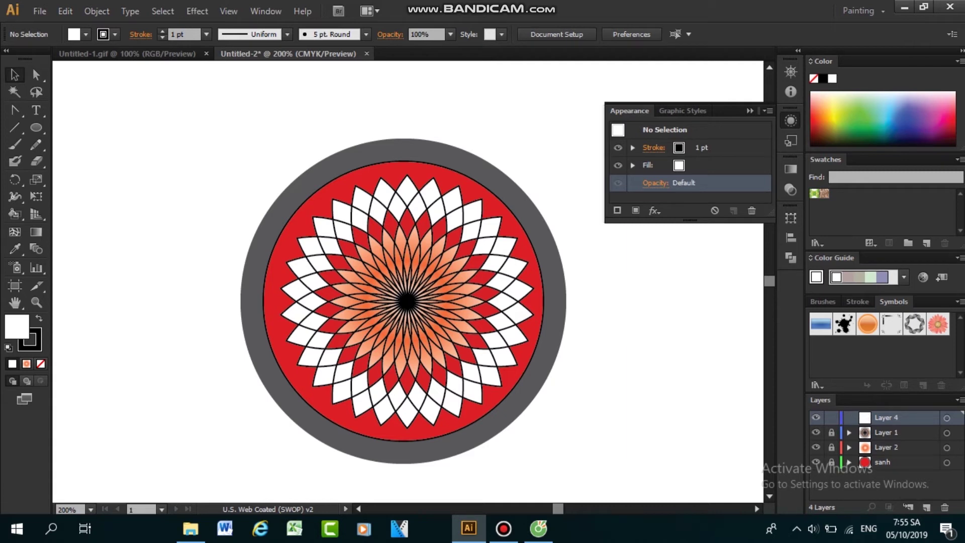
{"action": "left_click_drag", "start_coordinate": [888, 417], "coordinate": [885, 468]}
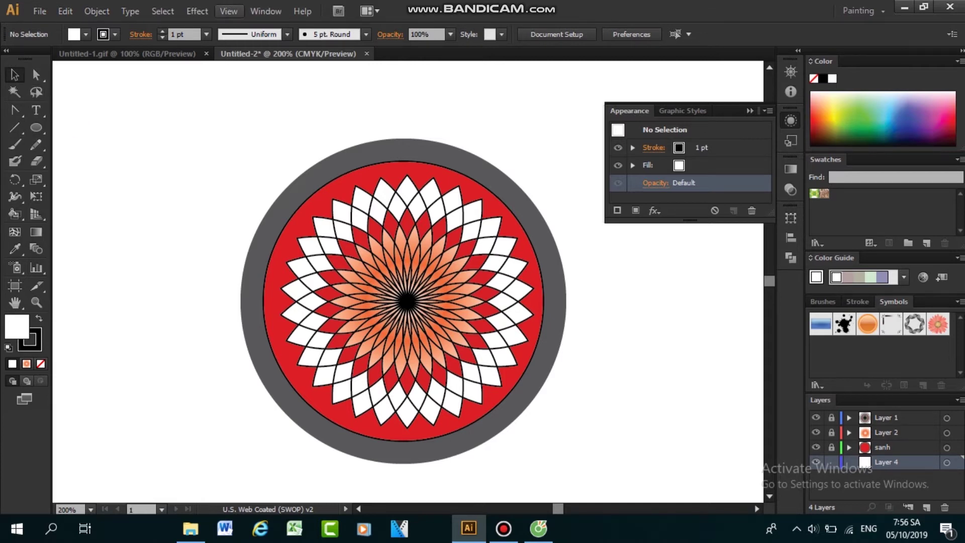
Step: Show the rulers and place a vertical guide through the center of the flower
{"action": "left_click", "coordinate": [229, 11]}
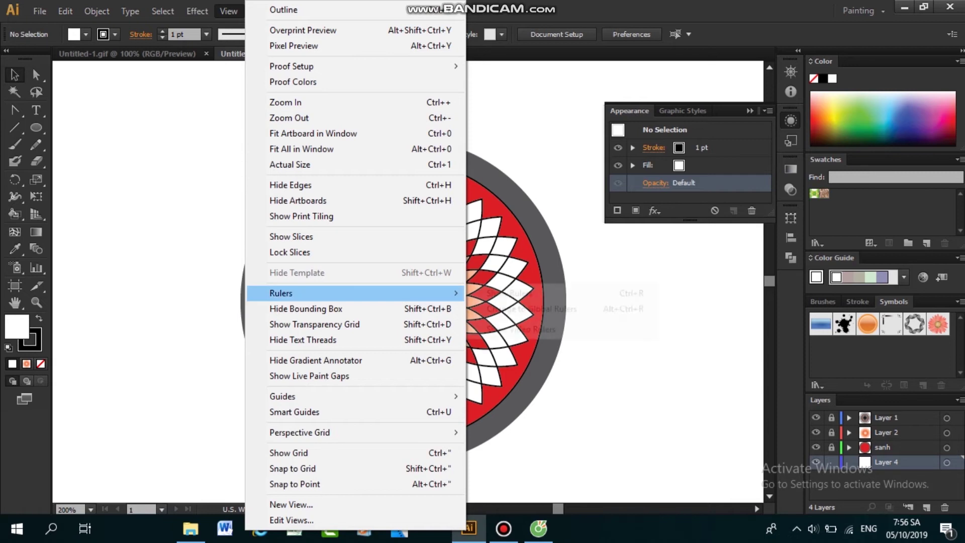
{"action": "mouse_move", "coordinate": [301, 293]}
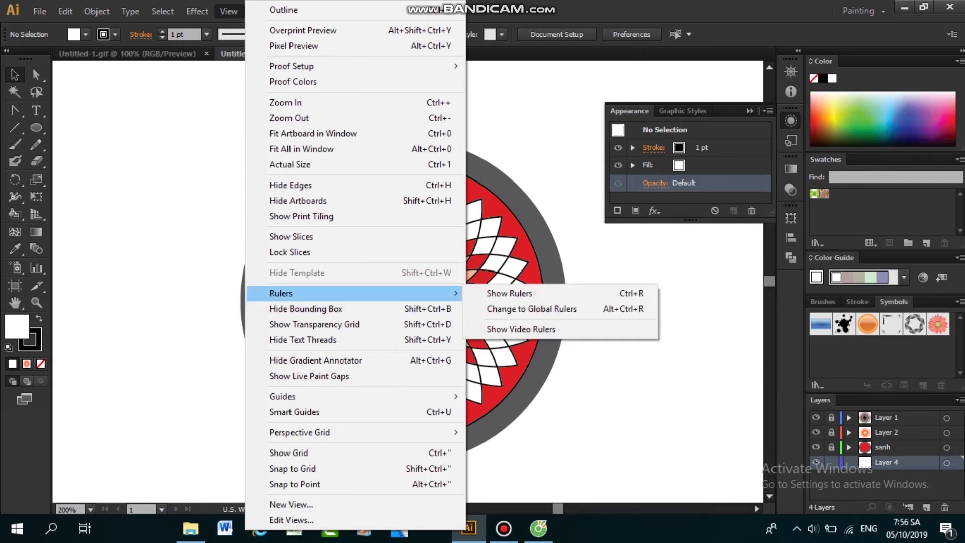
{"action": "left_click", "coordinate": [509, 294]}
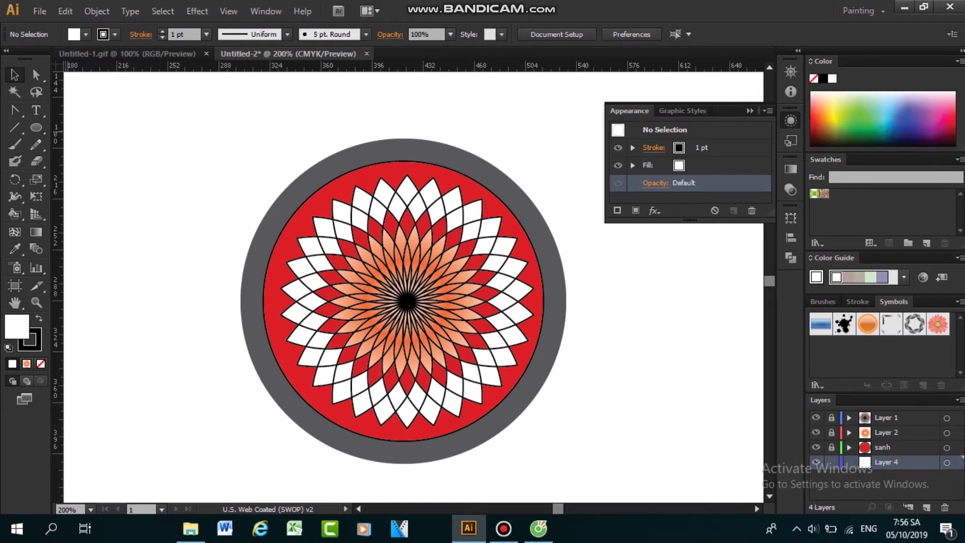
{"action": "left_click_drag", "start_coordinate": [63, 89], "coordinate": [369, 140]}
{"action": "left_click_drag", "start_coordinate": [370, 96], "coordinate": [407, 95]}
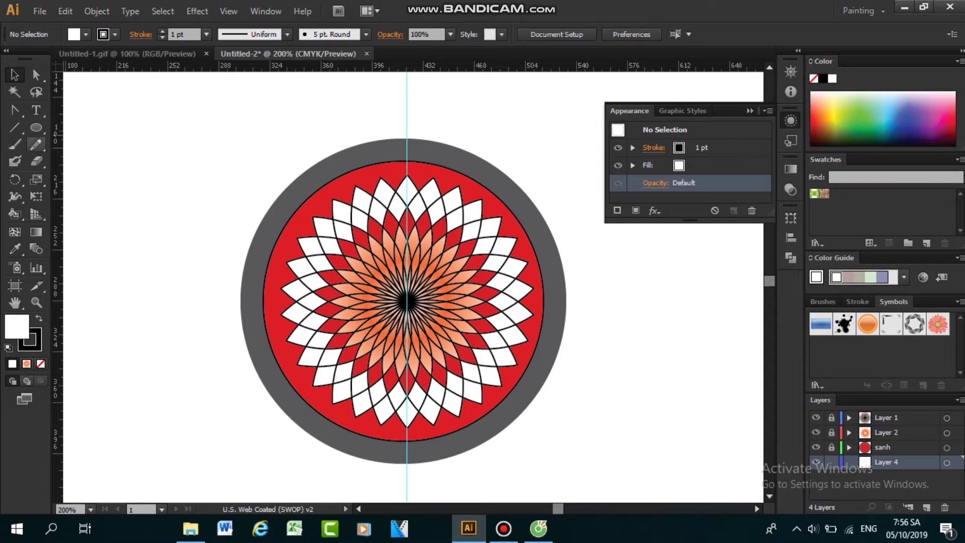
Step: Draw an S-curved Pen path from the guide above the circle down to the gray ring's upper-right edge, ending at about X 462 pt, Y 181 pt
{"action": "left_click", "coordinate": [15, 109]}
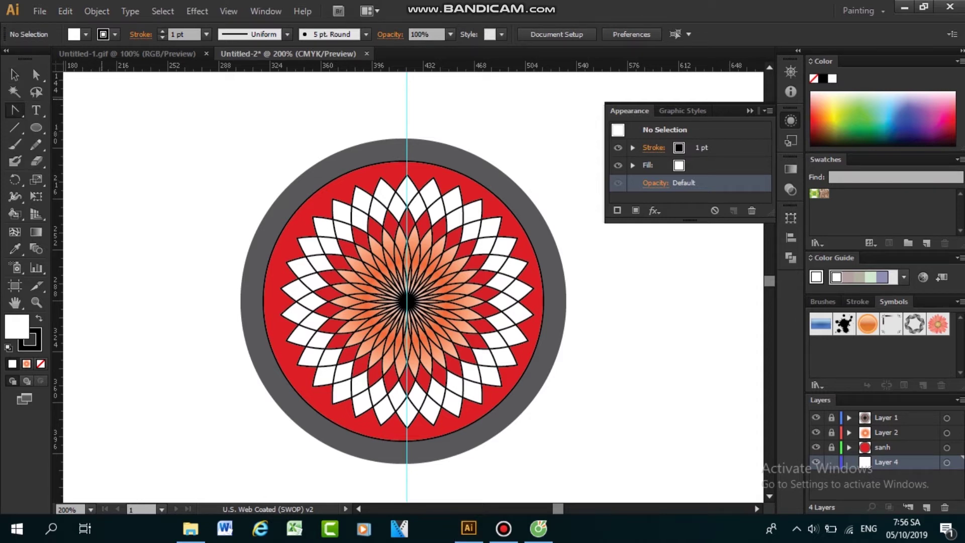
{"action": "scroll", "coordinate": [417, 287], "scroll_direction": "up", "scroll_amount": 2}
{"action": "scroll", "coordinate": [417, 159], "scroll_direction": "up", "scroll_amount": 4}
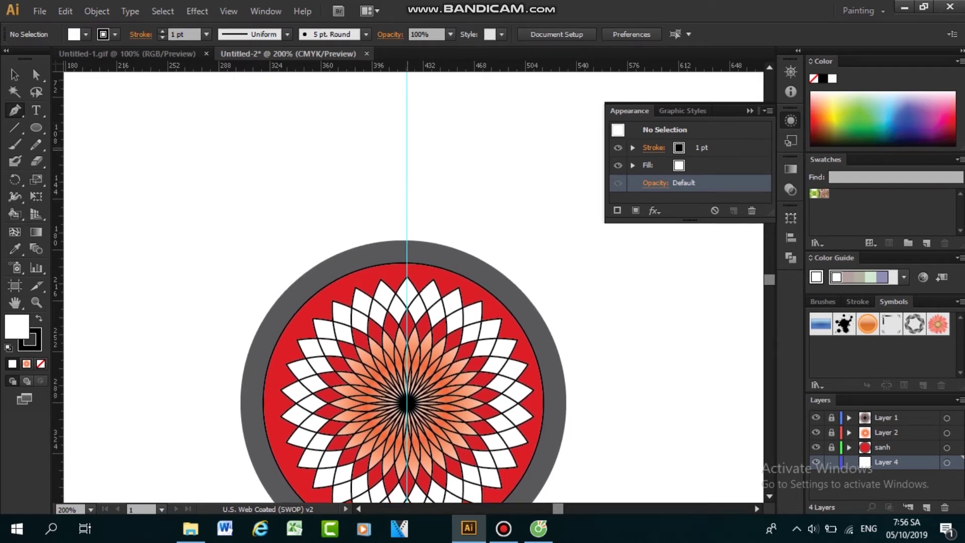
{"action": "left_click_drag", "start_coordinate": [407, 158], "coordinate": [407, 190]}
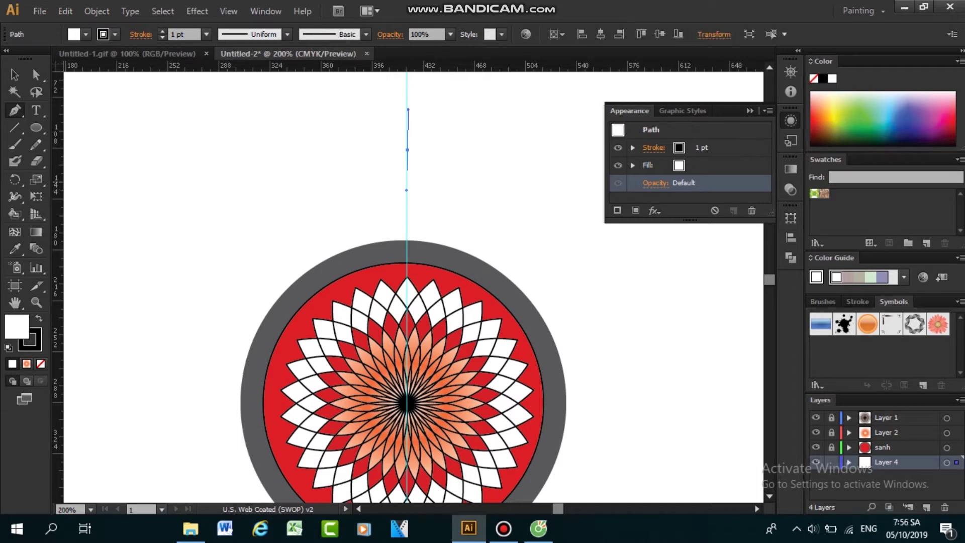
{"action": "scroll", "coordinate": [310, 291], "scroll_direction": "down", "scroll_amount": 2}
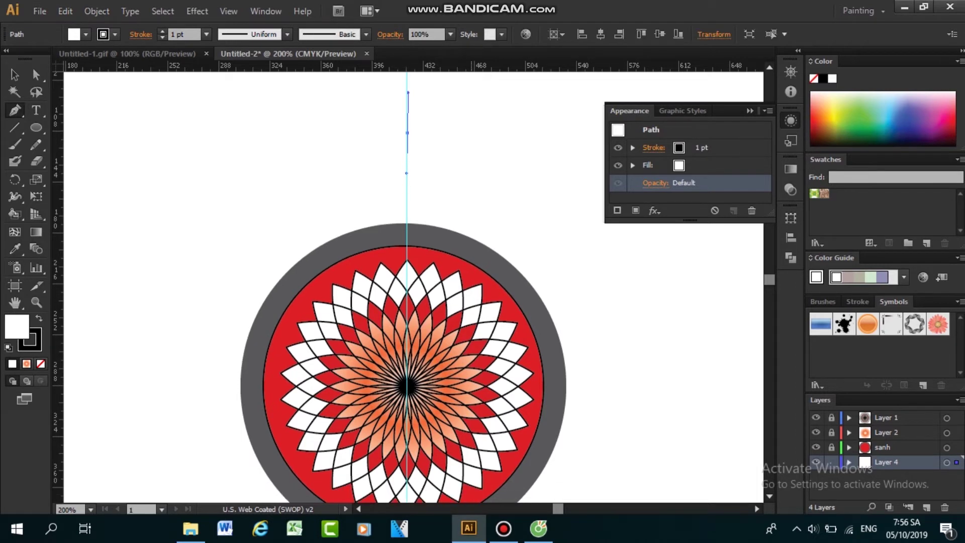
{"action": "left_click_drag", "start_coordinate": [465, 233], "coordinate": [442, 269]}
{"action": "scroll", "coordinate": [442, 269], "scroll_direction": "down", "scroll_amount": 4}
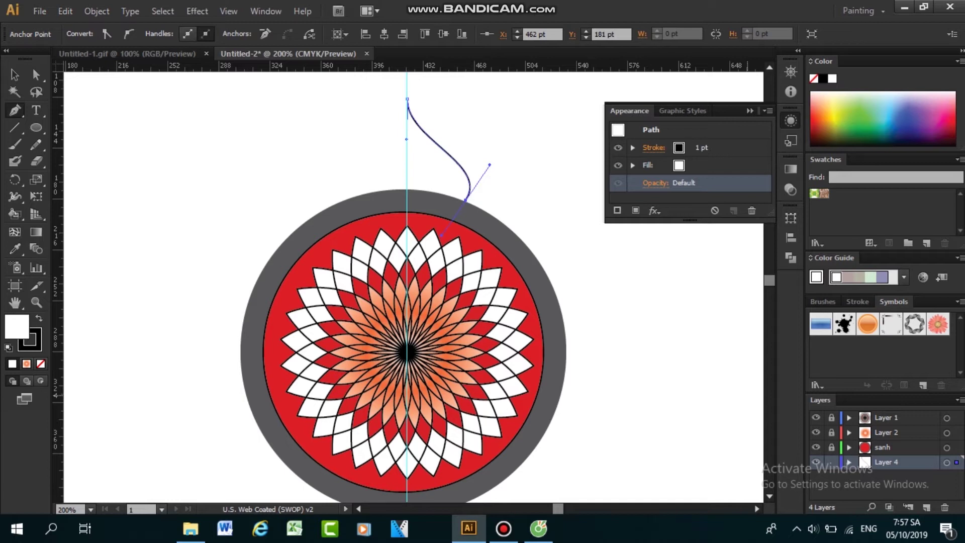
Step: Delete the vertical guide from Layer 4, keeping the curved path
{"action": "left_click", "coordinate": [849, 462]}
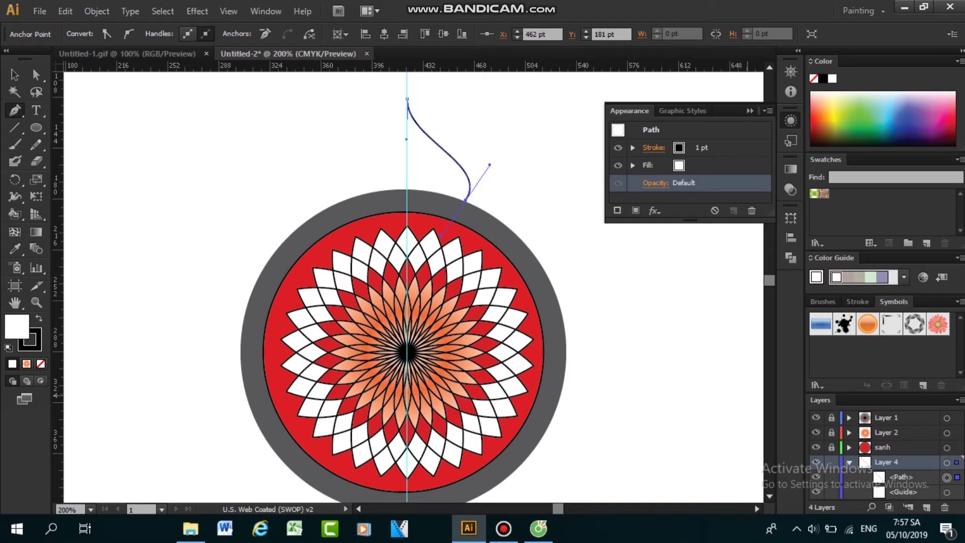
{"action": "left_click", "coordinate": [947, 477]}
{"action": "left_click", "coordinate": [904, 492]}
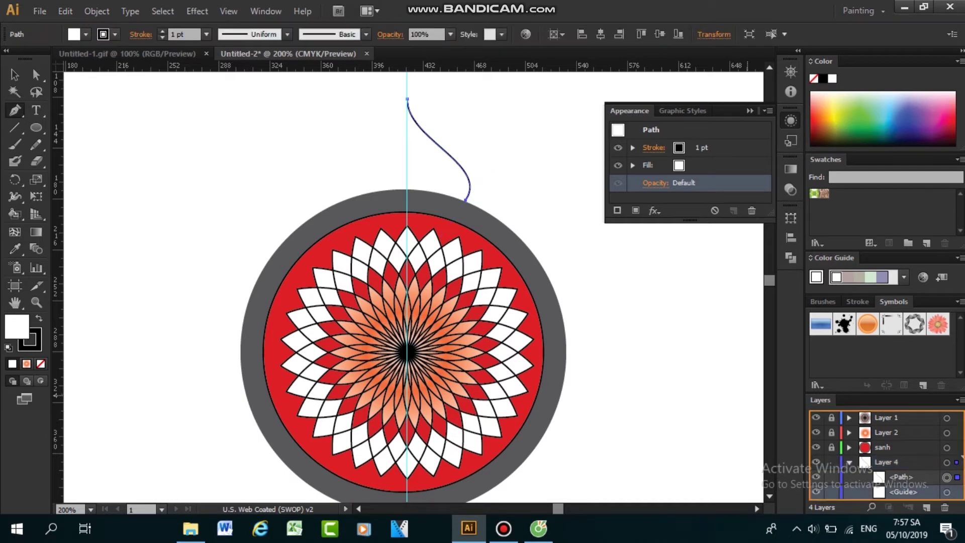
{"action": "key", "text": "Delete"}
{"action": "left_click", "coordinate": [850, 462]}
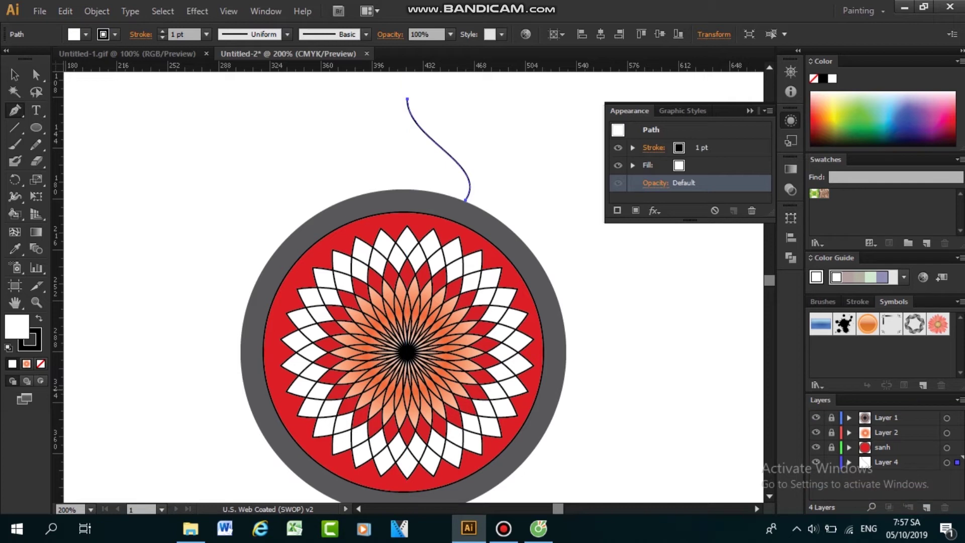
Step: Try a black fill on the curved path, and undo the fill change
{"action": "scroll", "coordinate": [665, 302], "scroll_direction": "up", "scroll_amount": 5}
{"action": "scroll", "coordinate": [407, 281], "scroll_direction": "up", "scroll_amount": 2}
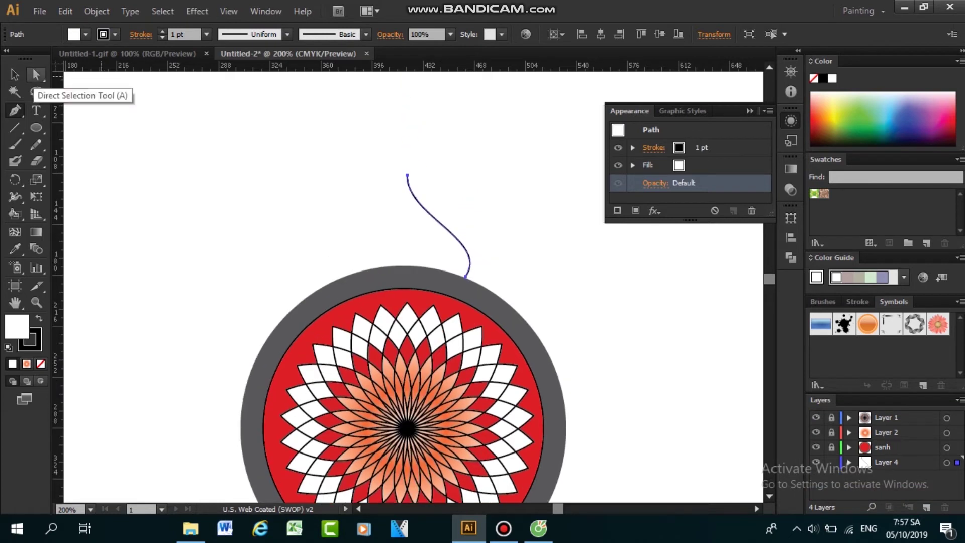
{"action": "left_click", "coordinate": [36, 75]}
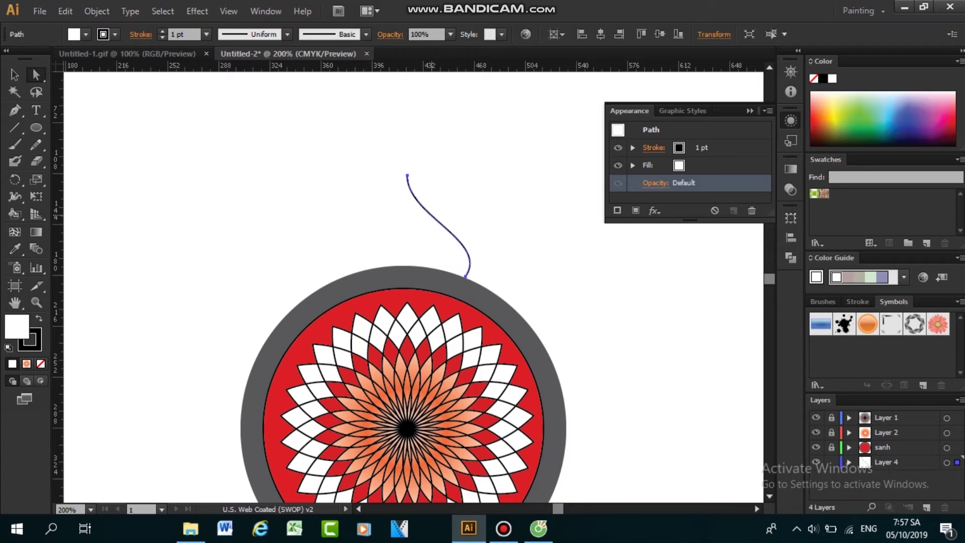
{"action": "key", "text": "x"}
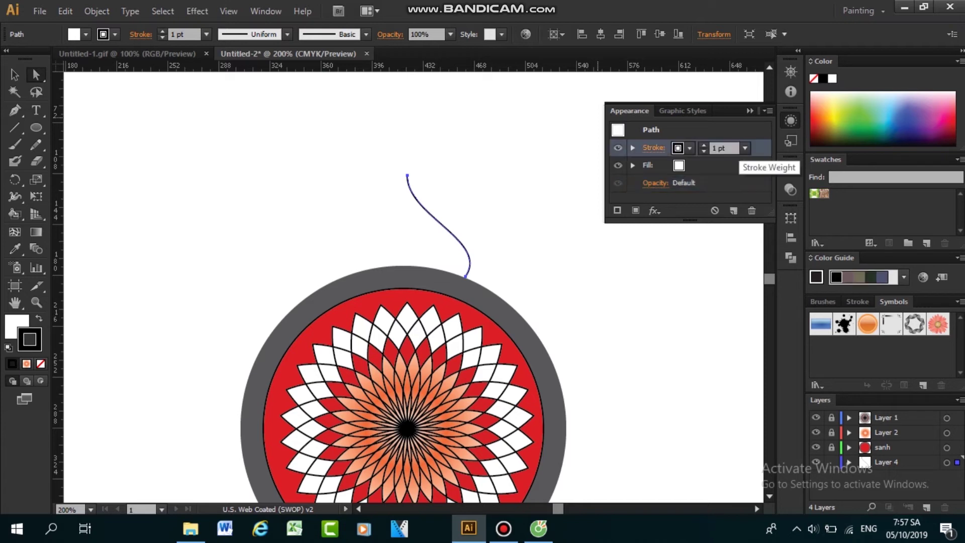
{"action": "left_click", "coordinate": [745, 148]}
{"action": "key", "text": "Escape"}
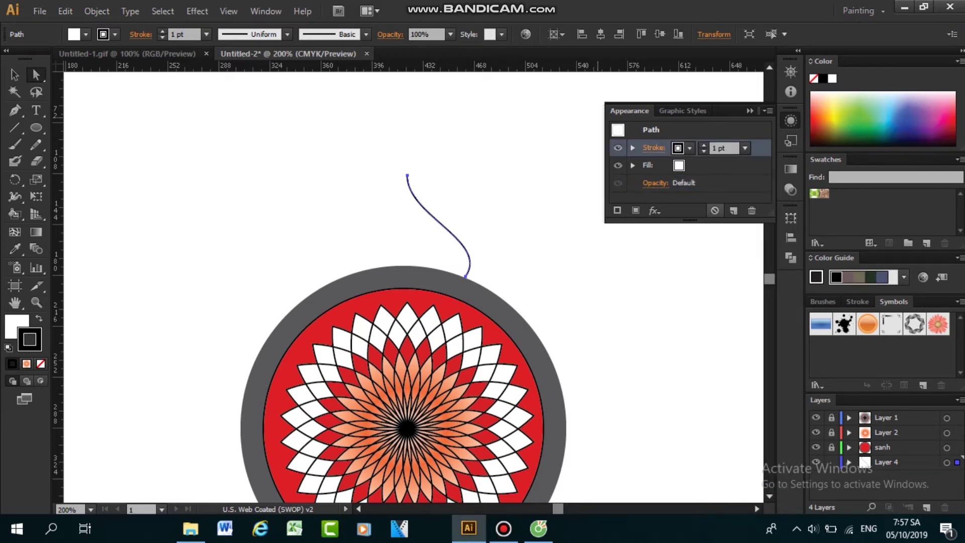
{"action": "key", "text": "x"}
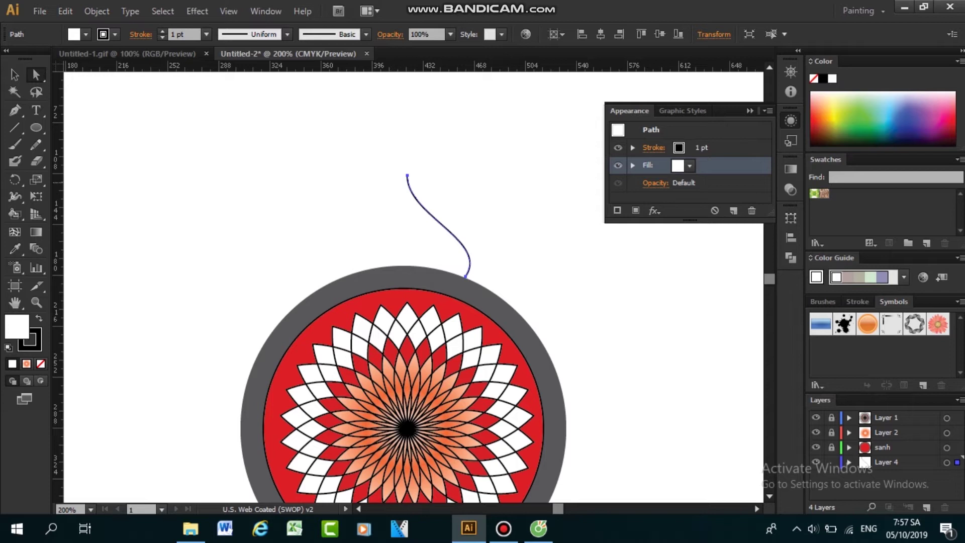
{"action": "left_click", "coordinate": [690, 165]}
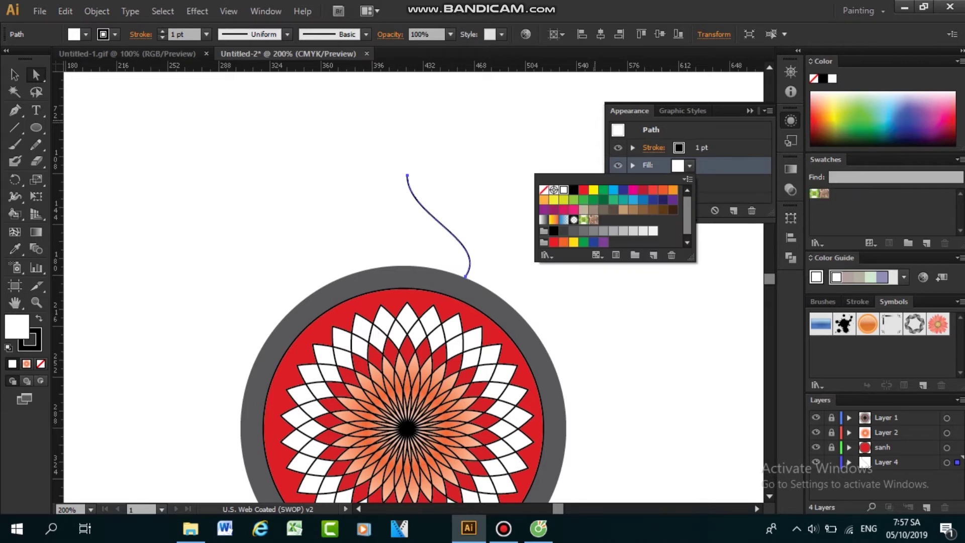
{"action": "left_click", "coordinate": [573, 190]}
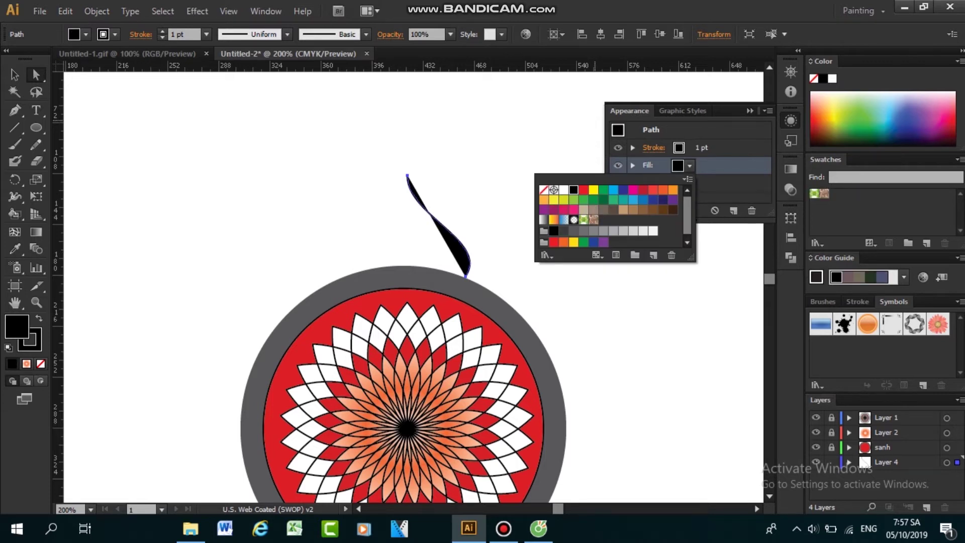
{"action": "key", "text": "ctrl+z"}
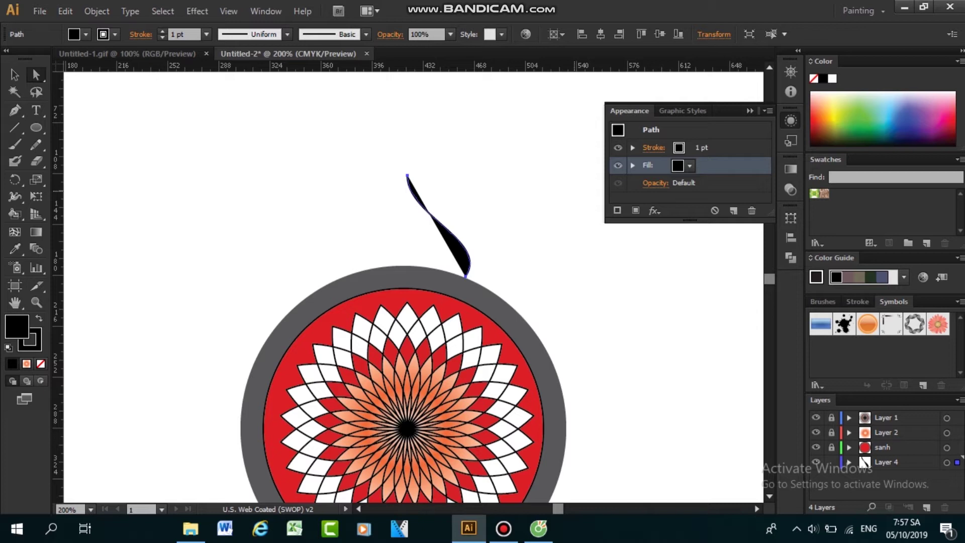
{"action": "key", "text": "ctrl+z"}
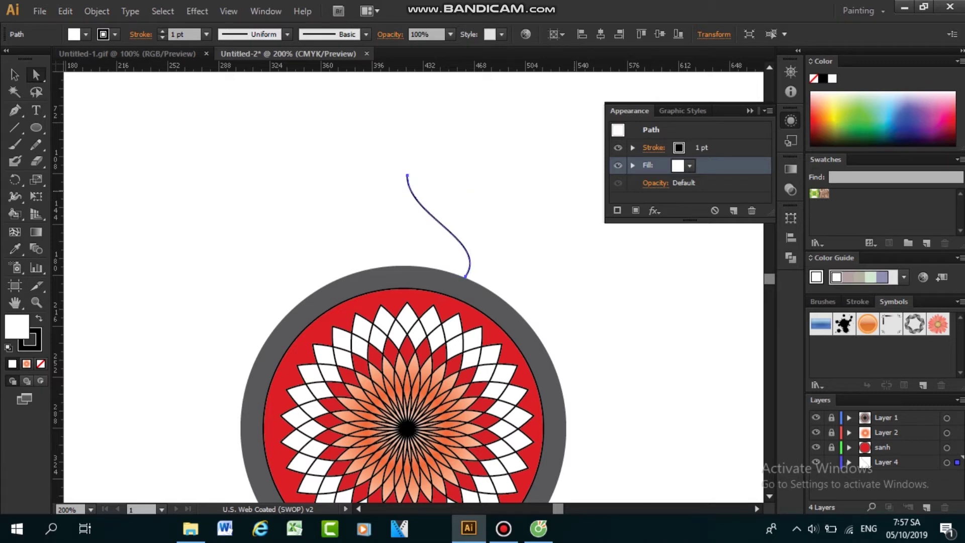
{"action": "left_click", "coordinate": [686, 149]}
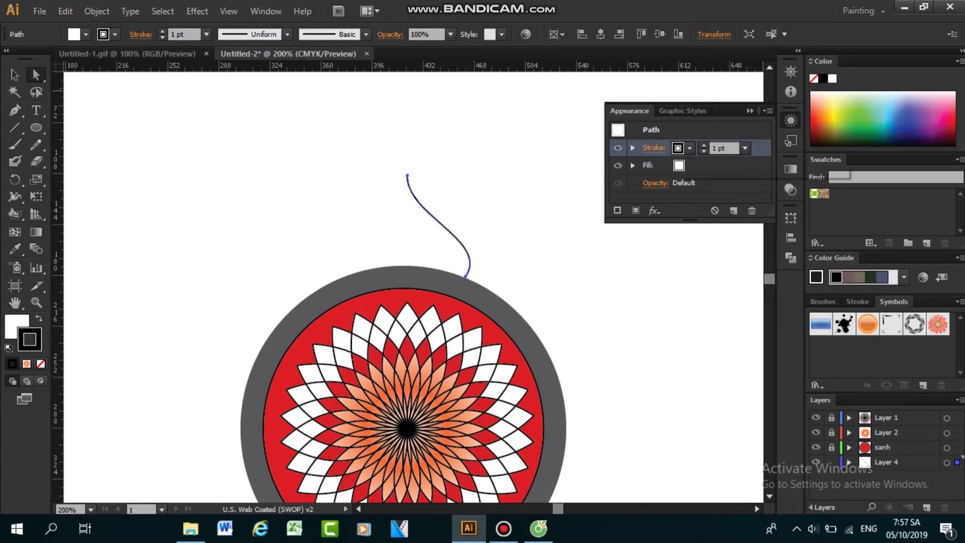
{"action": "left_click", "coordinate": [689, 149]}
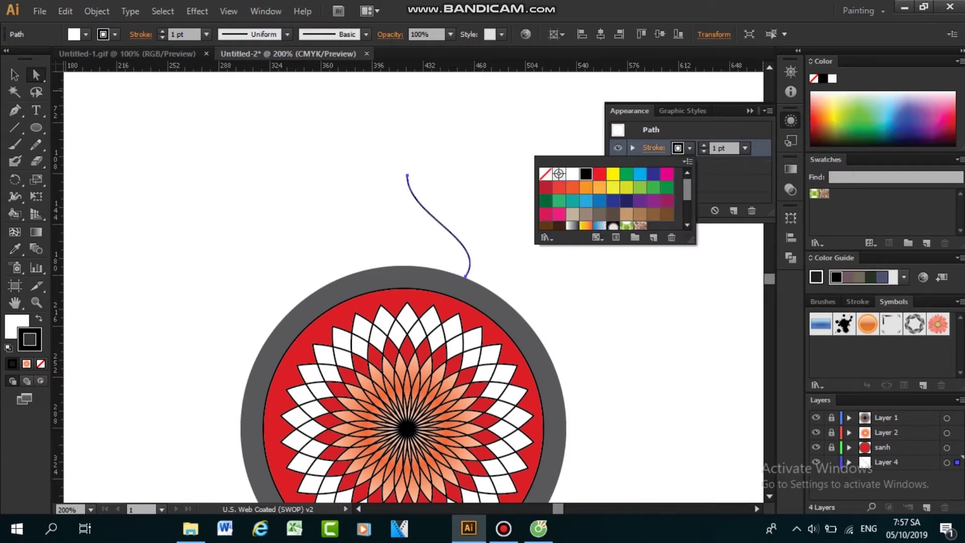
{"action": "left_click", "coordinate": [689, 148]}
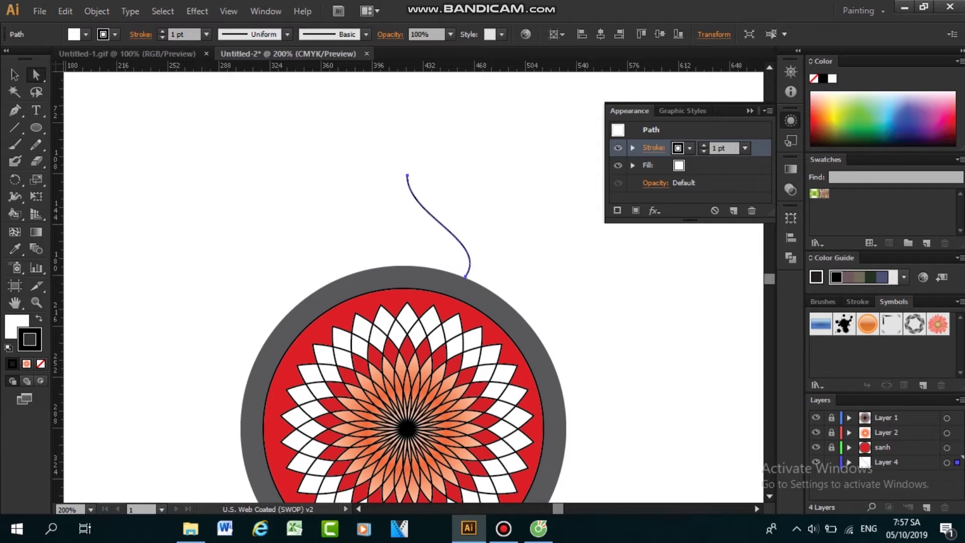
Step: Undo back to the state with the vertical guide, and delete the leftover start of the curved path
{"action": "key", "text": "ctrl+z"}
{"action": "key", "text": "ctrl+z"}
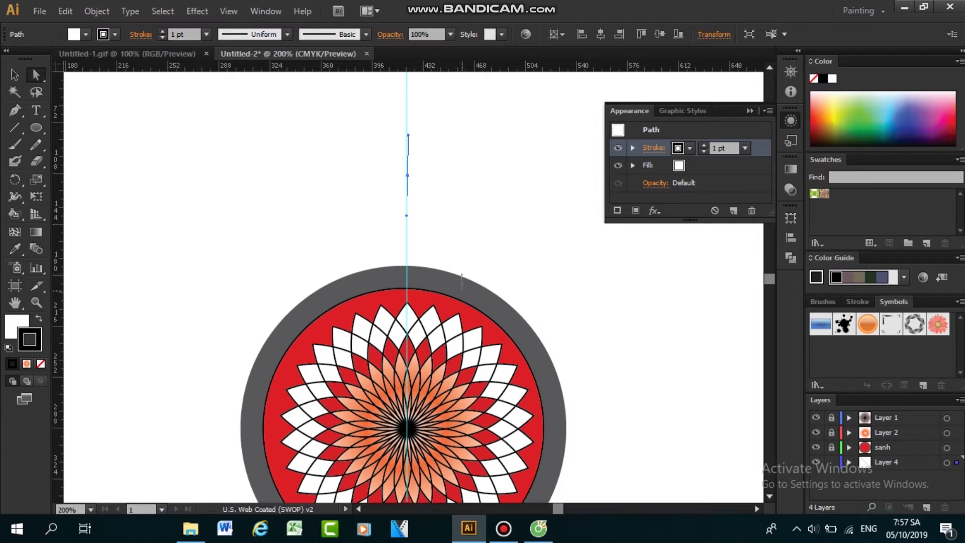
{"action": "key", "text": "Delete"}
Step: Draw a shorter S-curved Pen path from the guide to the gray ring's upper-right edge, ending at about X 451.5 pt, Y 184 pt
{"action": "left_click", "coordinate": [16, 110]}
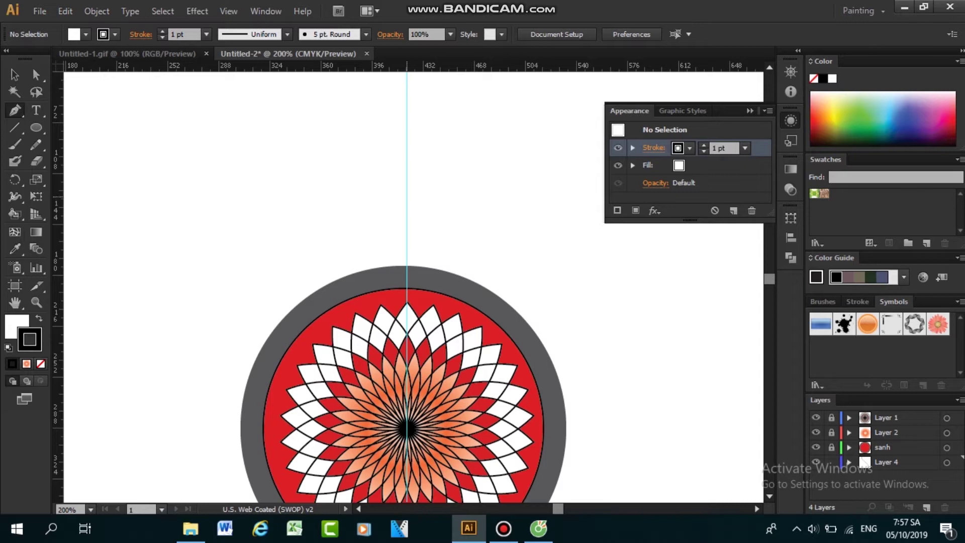
{"action": "left_click_drag", "start_coordinate": [408, 197], "coordinate": [407, 233]}
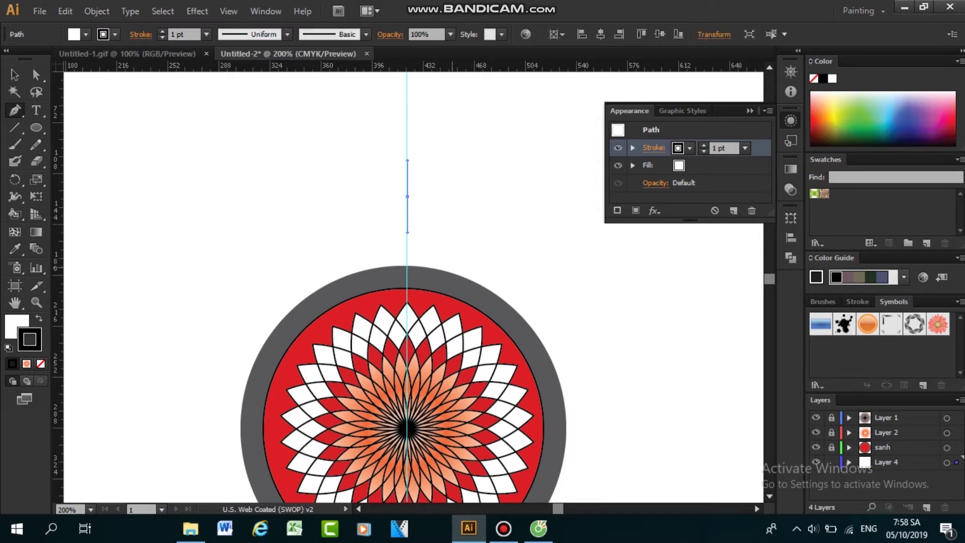
{"action": "left_click_drag", "start_coordinate": [459, 274], "coordinate": [481, 239]}
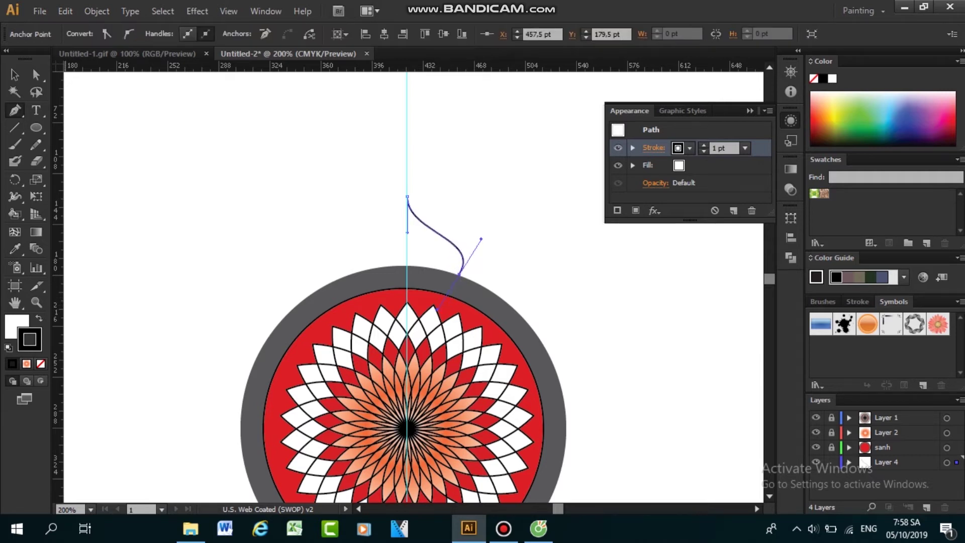
{"action": "key", "text": "a"}
{"action": "left_click", "coordinate": [451, 280]}
{"action": "left_click_drag", "start_coordinate": [459, 274], "coordinate": [451, 279]}
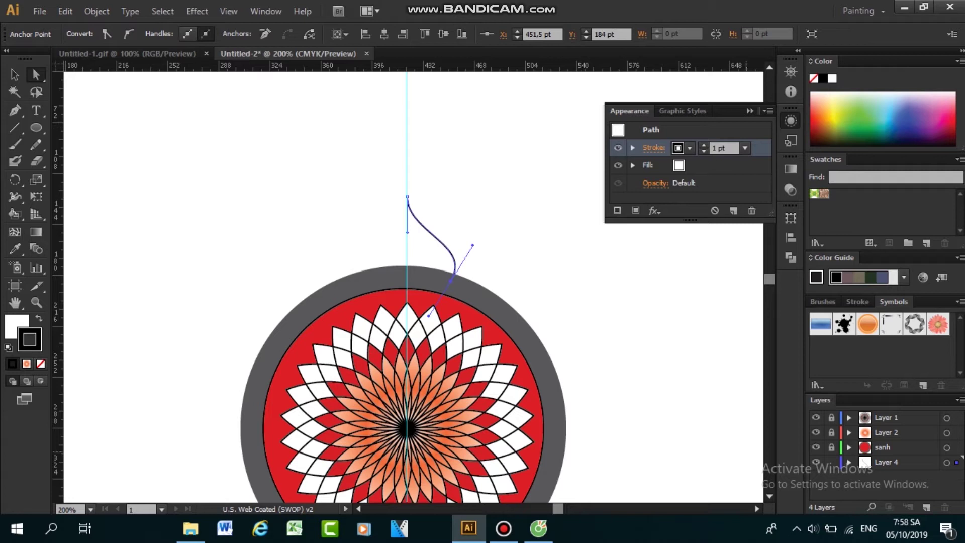
Step: Delete the vertical guide from the contents of Layer 4
{"action": "left_click", "coordinate": [849, 462]}
{"action": "scroll", "coordinate": [875, 462], "scroll_direction": "down", "scroll_amount": 1}
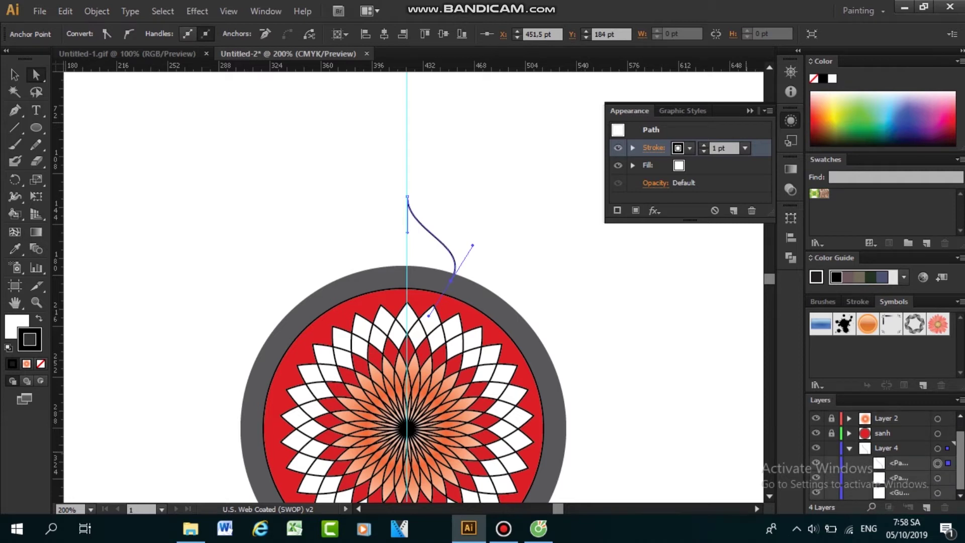
{"action": "left_click", "coordinate": [900, 493]}
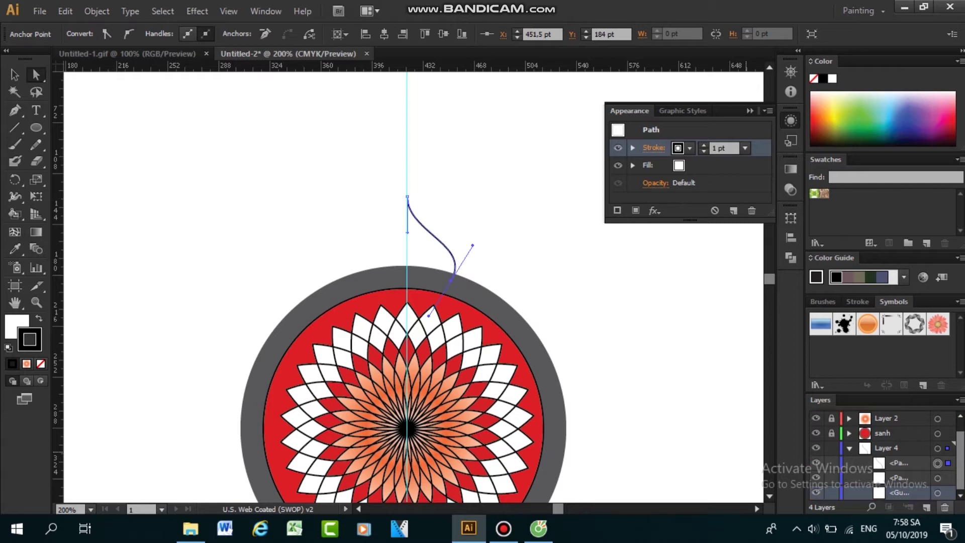
{"action": "left_click_drag", "start_coordinate": [900, 493], "coordinate": [945, 508]}
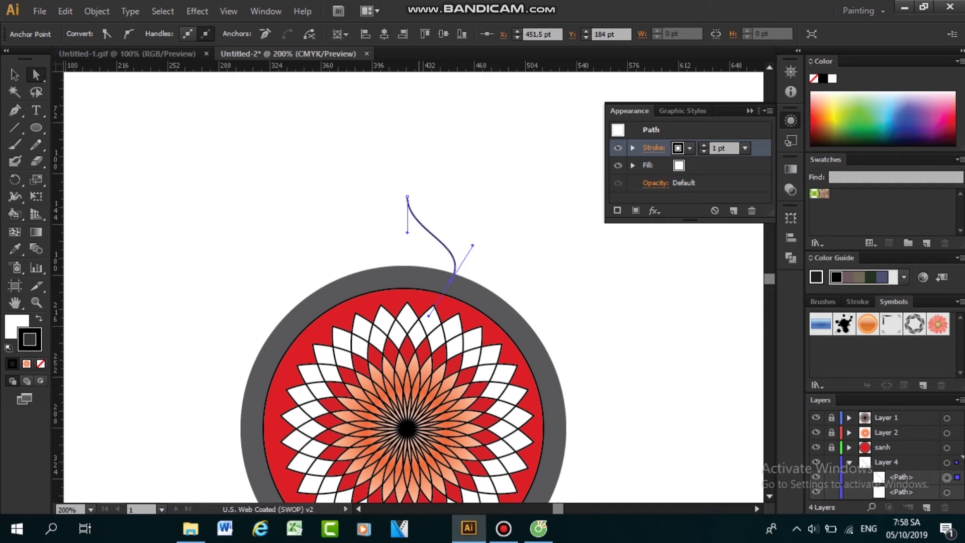
Step: Try to create a reflected copy of the curved path across the vertical axis, and undo the copy
{"action": "key", "text": "v"}
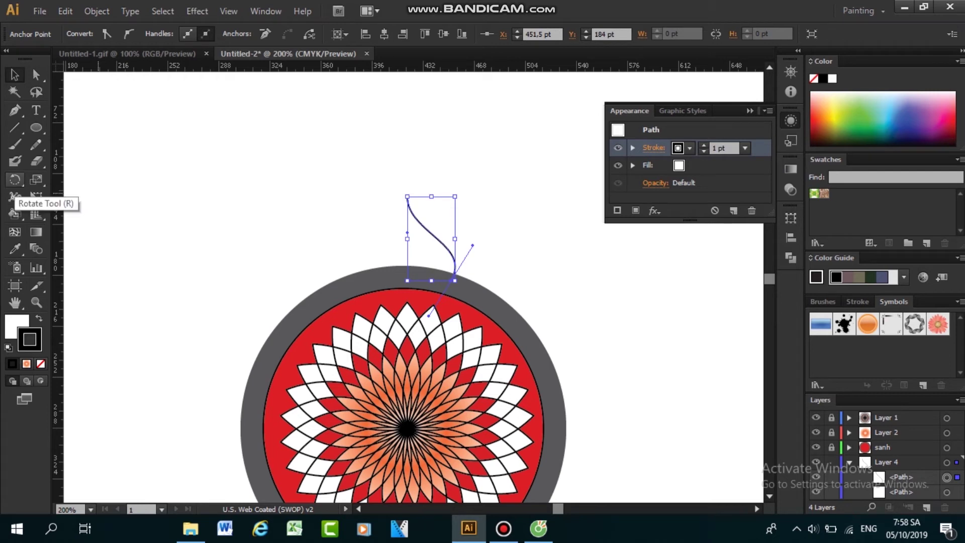
{"action": "left_click", "coordinate": [14, 180]}
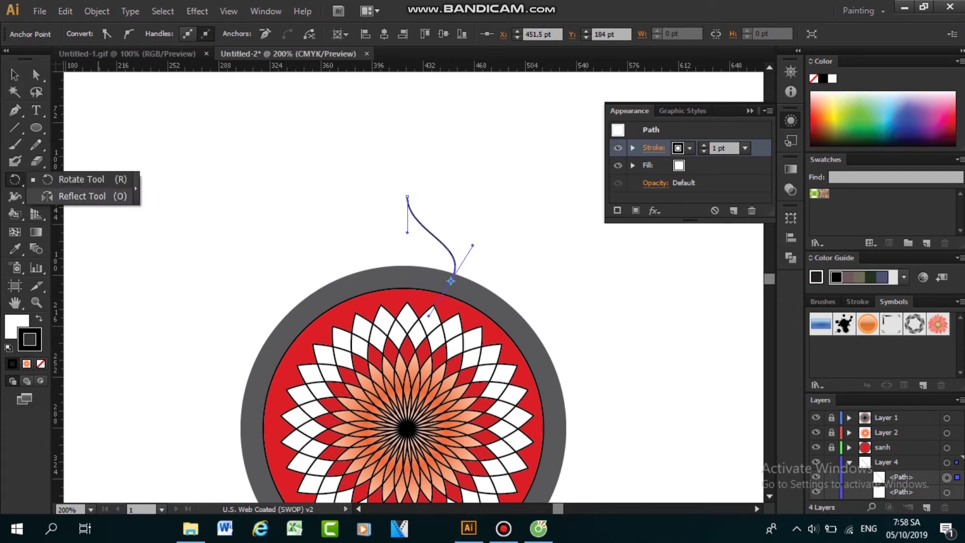
{"action": "left_click", "coordinate": [98, 196]}
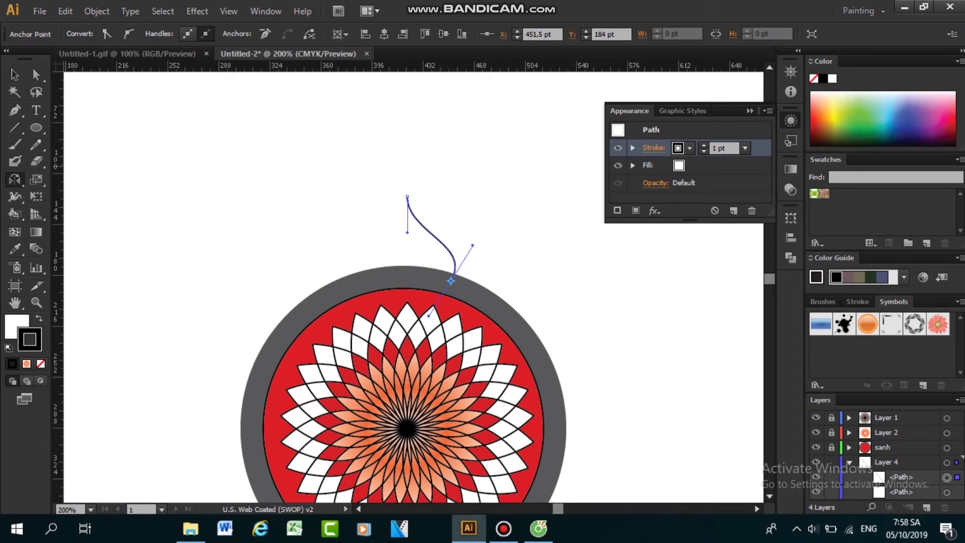
{"action": "key", "text": "Return"}
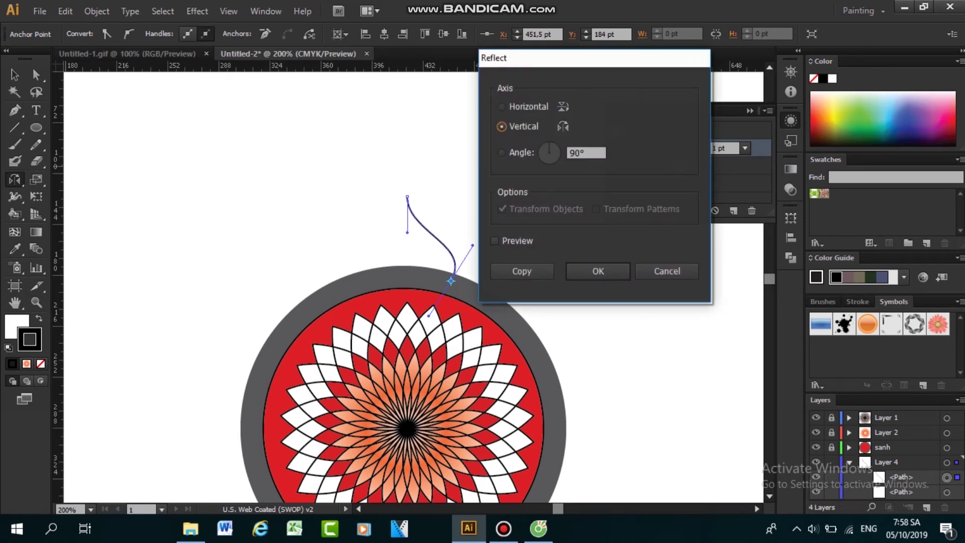
{"action": "left_click", "coordinate": [522, 272]}
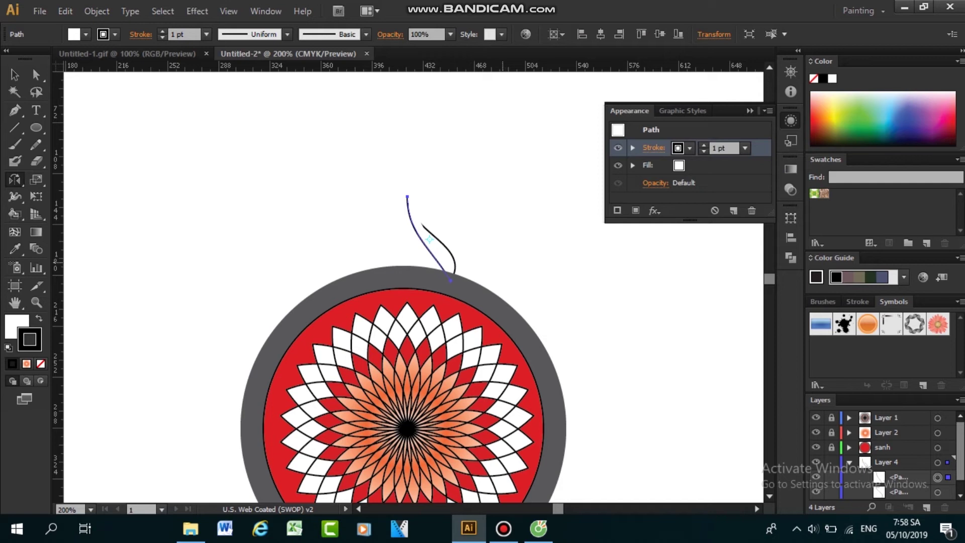
{"action": "key", "text": "ctrl"}
{"action": "key", "text": "ctrl+z"}
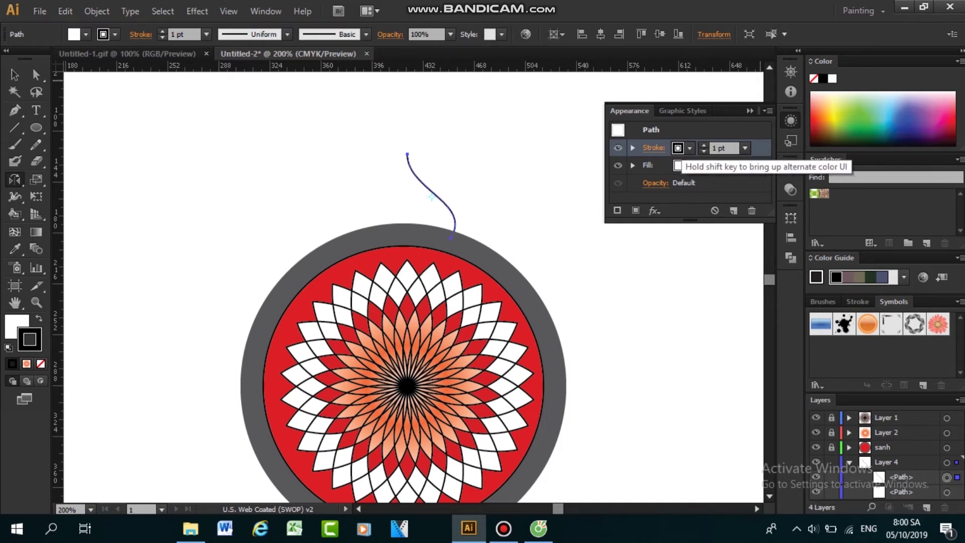
{"action": "left_click", "coordinate": [689, 147]}
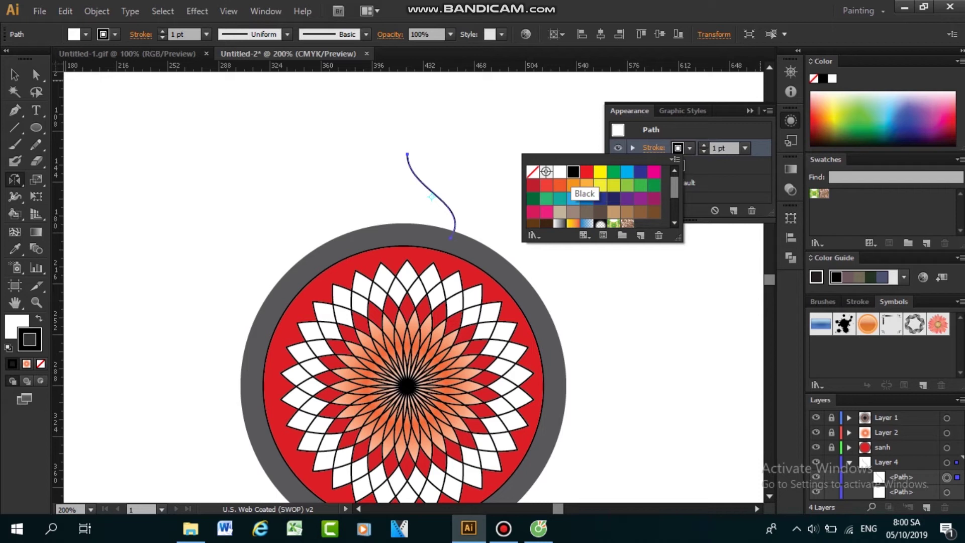
{"action": "left_click", "coordinate": [15, 75]}
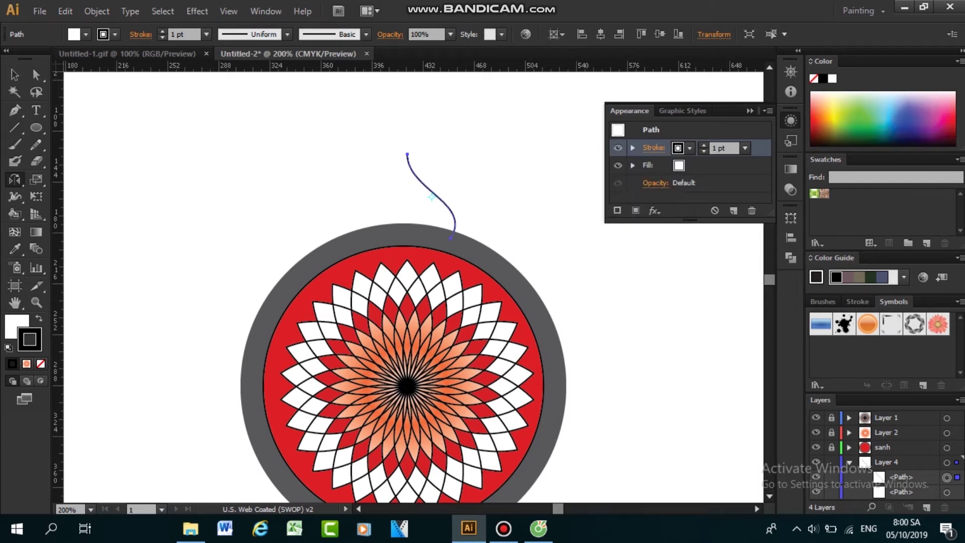
{"action": "left_click", "coordinate": [690, 148]}
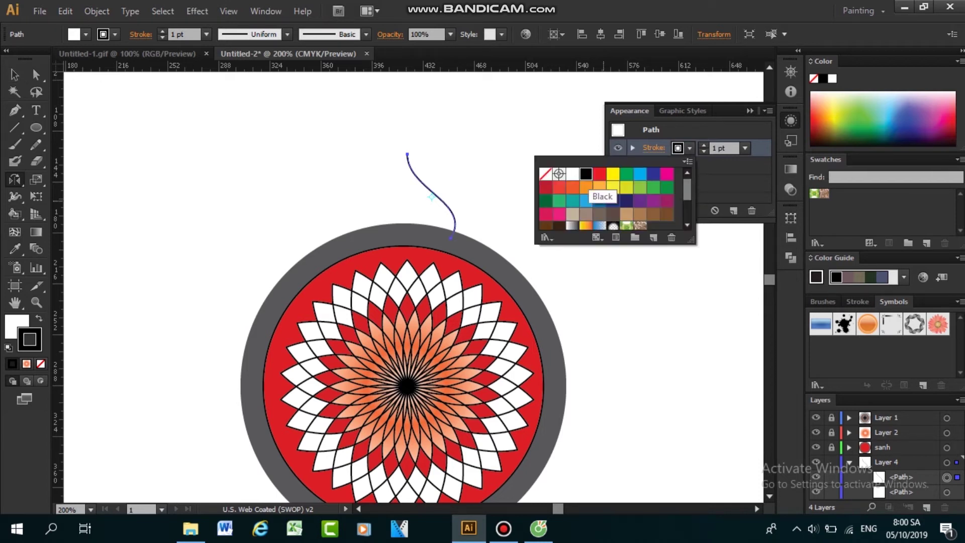
{"action": "left_click", "coordinate": [745, 148]}
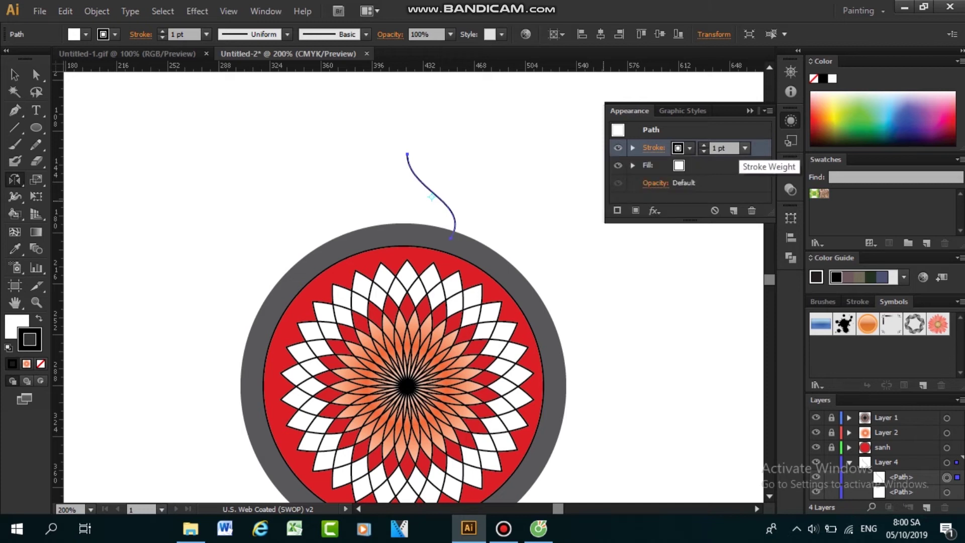
{"action": "left_click", "coordinate": [745, 147]}
{"action": "left_click", "coordinate": [755, 209]}
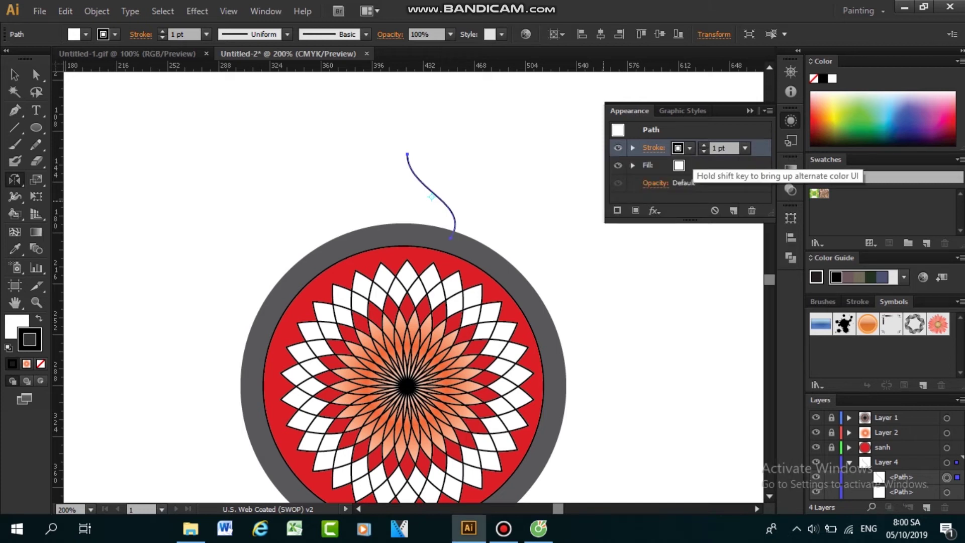
{"action": "left_click", "coordinate": [690, 148]}
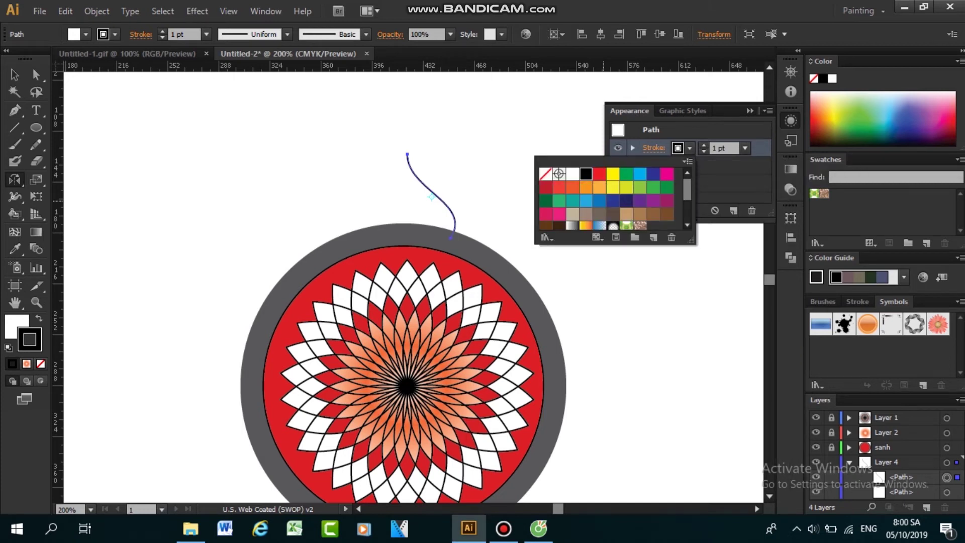
{"action": "left_click", "coordinate": [395, 179]}
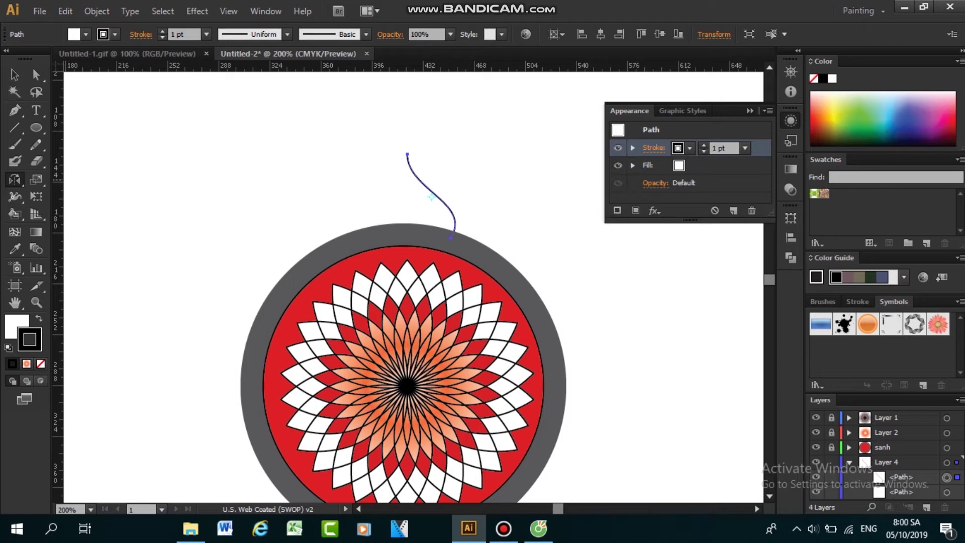
Step: Reflect a copy of the curved path across the vertical axis and move it left as the petal's other half, centered at about X 402 pt, Y 154 pt
{"action": "key", "text": "v"}
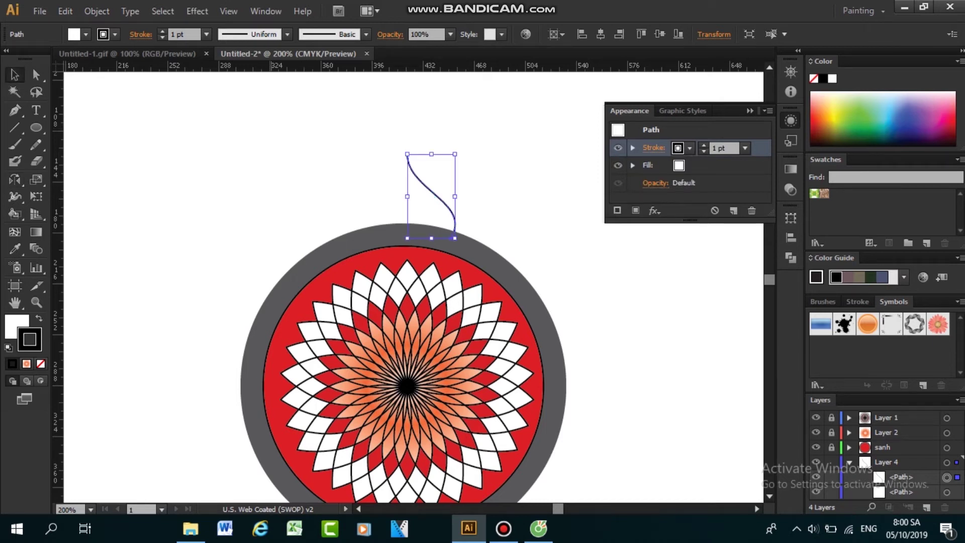
{"action": "key", "text": "o"}
{"action": "key", "text": "Return"}
{"action": "key", "text": "alt+c"}
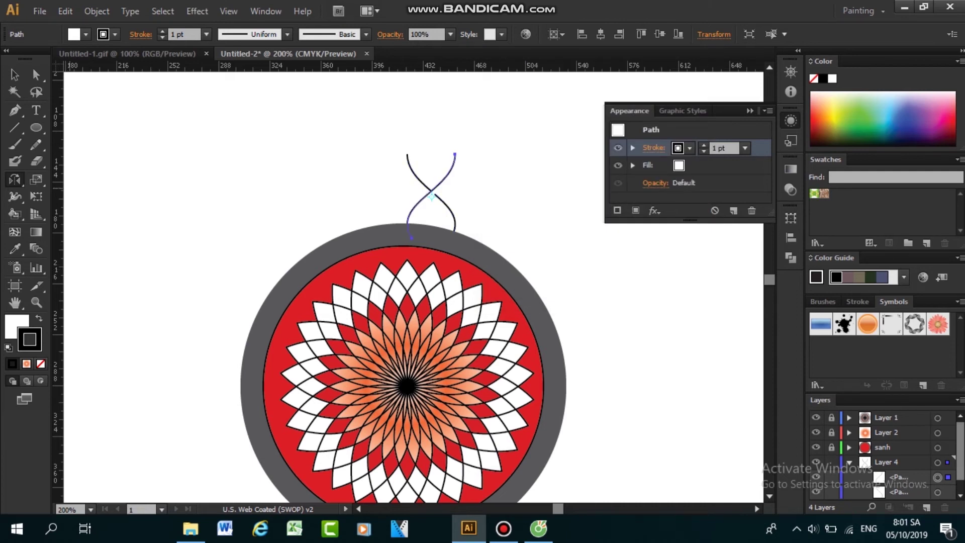
{"action": "left_click", "coordinate": [15, 75]}
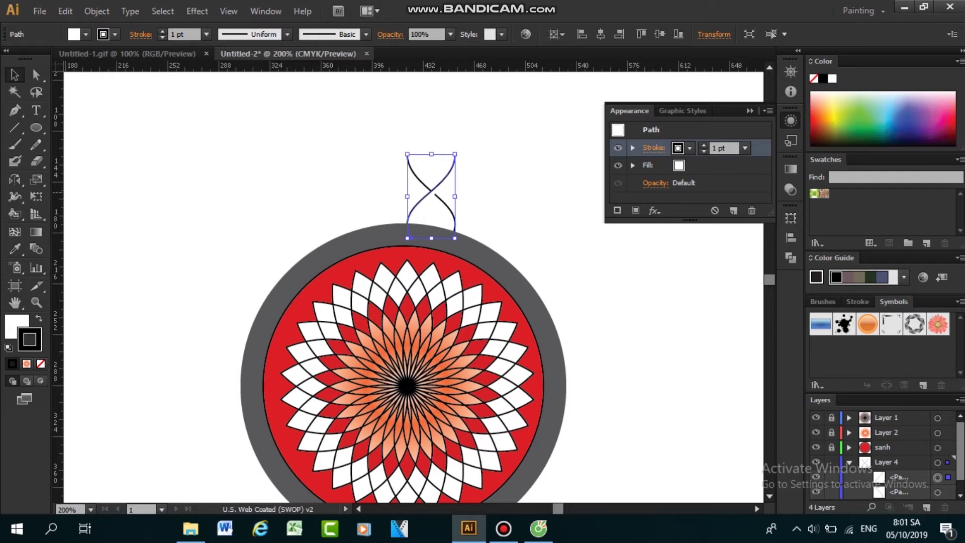
{"action": "left_click_drag", "start_coordinate": [431, 193], "coordinate": [381, 192]}
{"action": "left_click", "coordinate": [509, 169]}
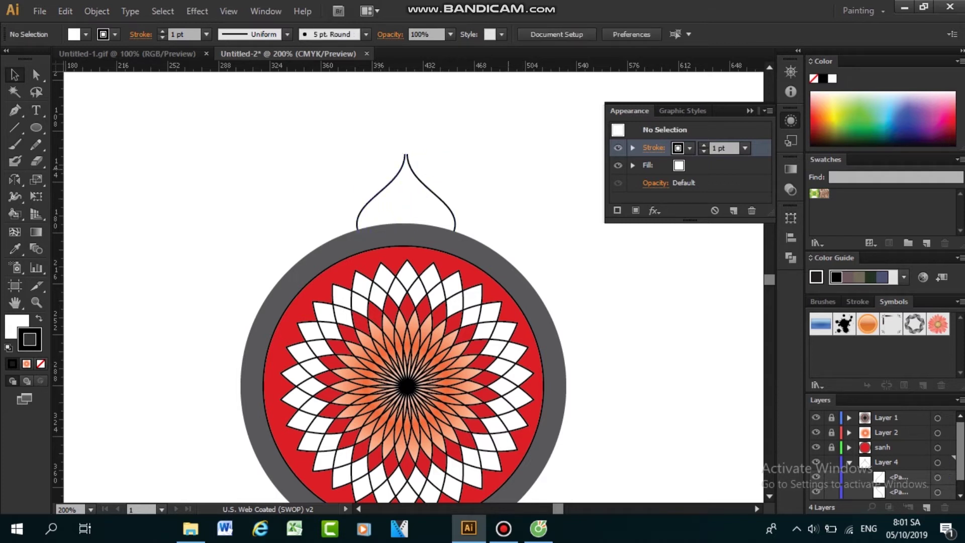
Step: Try to adjust the left petal curve near its tip with the Direct Selection tool, and undo the change
{"action": "scroll", "coordinate": [407, 302], "scroll_direction": "up", "scroll_amount": 2}
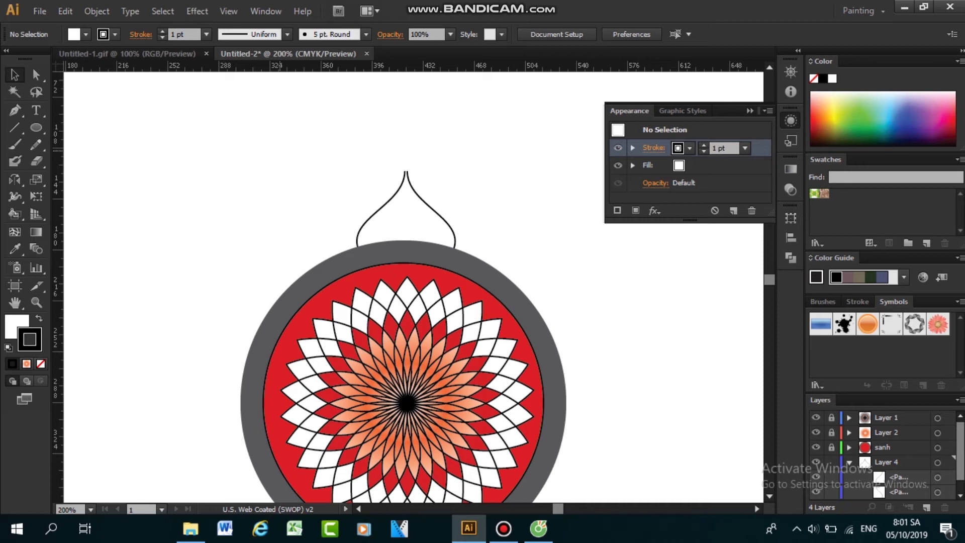
{"action": "key", "text": "a"}
{"action": "left_click_drag", "start_coordinate": [350, 145], "coordinate": [449, 180]}
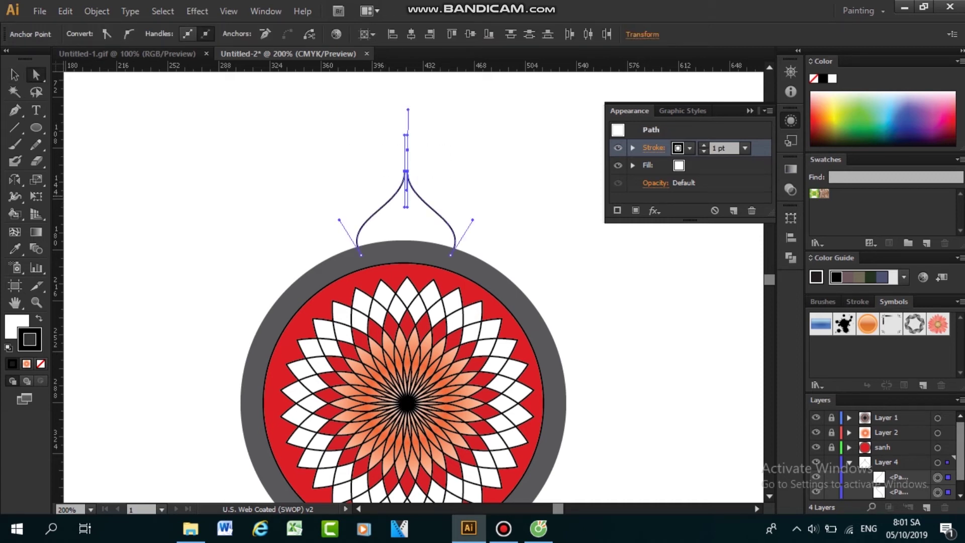
{"action": "left_click", "coordinate": [451, 169]}
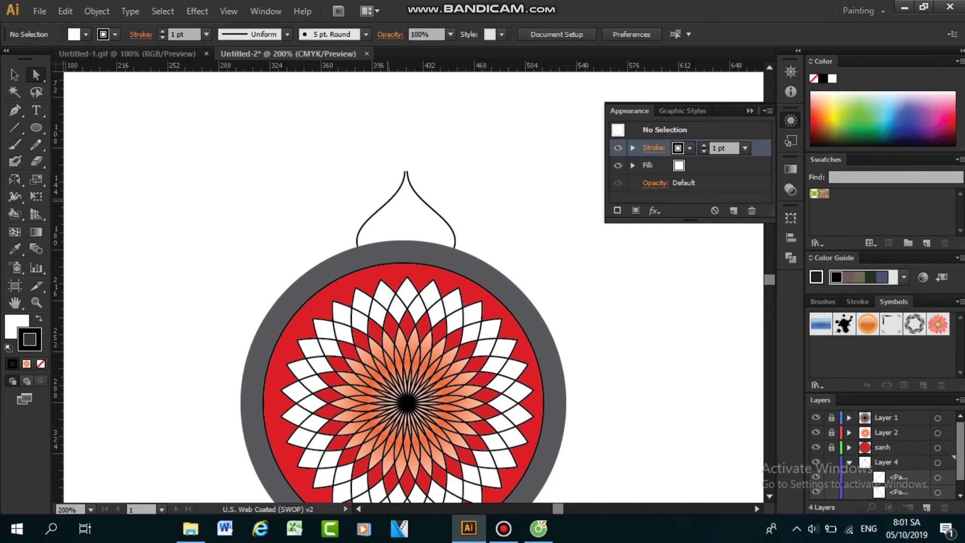
{"action": "left_click", "coordinate": [388, 201]}
{"action": "left_click_drag", "start_coordinate": [389, 202], "coordinate": [339, 220]}
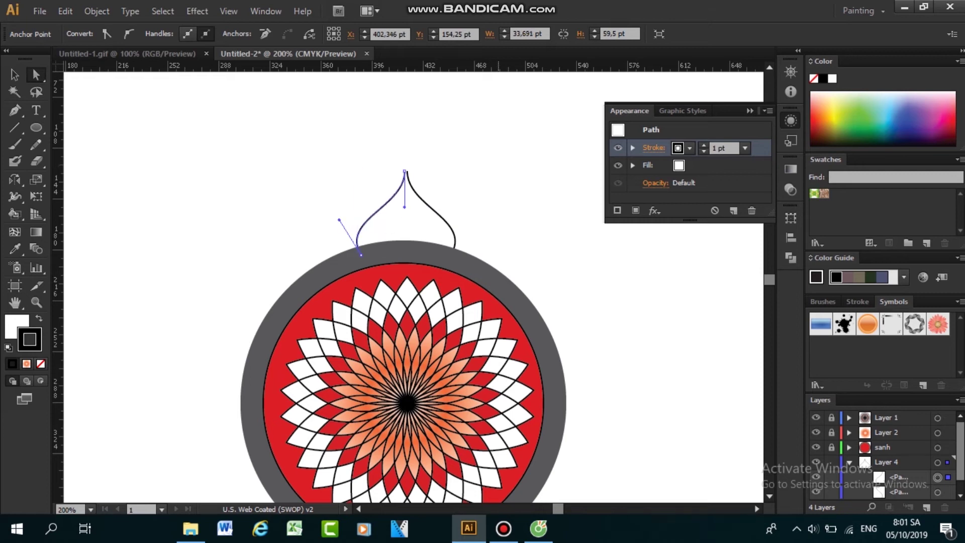
{"action": "left_click", "coordinate": [488, 166]}
{"action": "scroll", "coordinate": [458, 176], "scroll_direction": "up", "scroll_amount": 1}
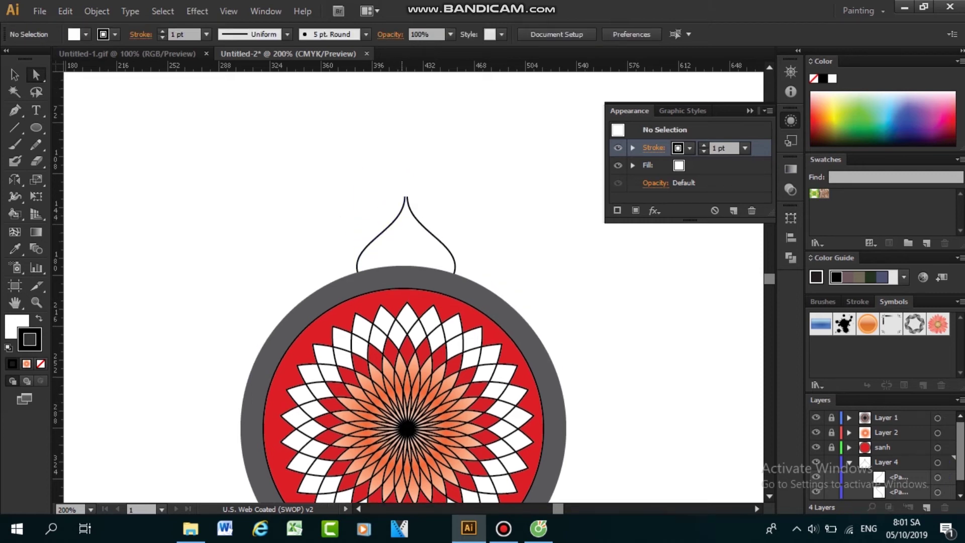
{"action": "left_click", "coordinate": [402, 207]}
{"action": "left_click_drag", "start_coordinate": [404, 207], "coordinate": [406, 204]}
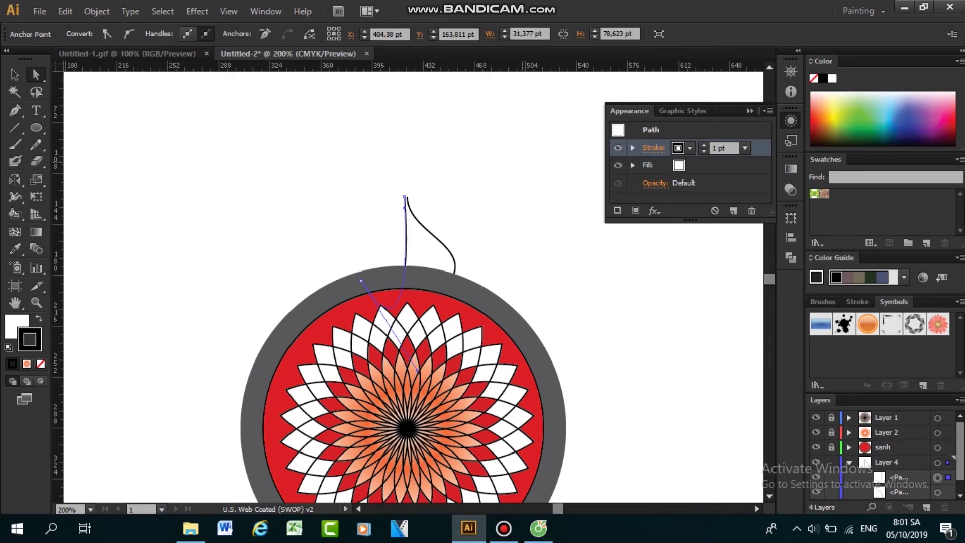
{"action": "key", "text": "ctrl+z"}
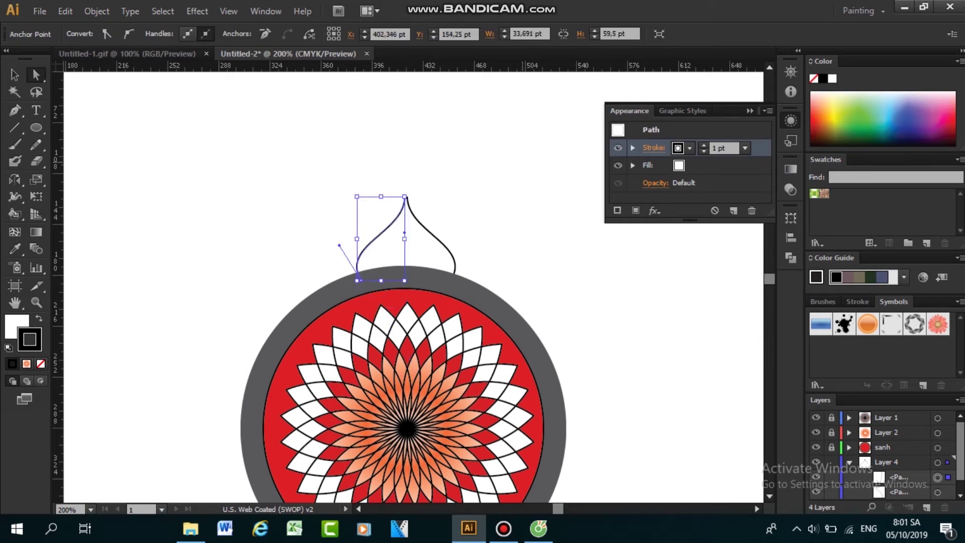
Step: Move the whole left petal curve slightly to bring its tip closer to the right curve's tip
{"action": "left_click", "coordinate": [523, 161]}
{"action": "left_click_drag", "start_coordinate": [343, 205], "coordinate": [396, 254]}
{"action": "left_click", "coordinate": [14, 74]}
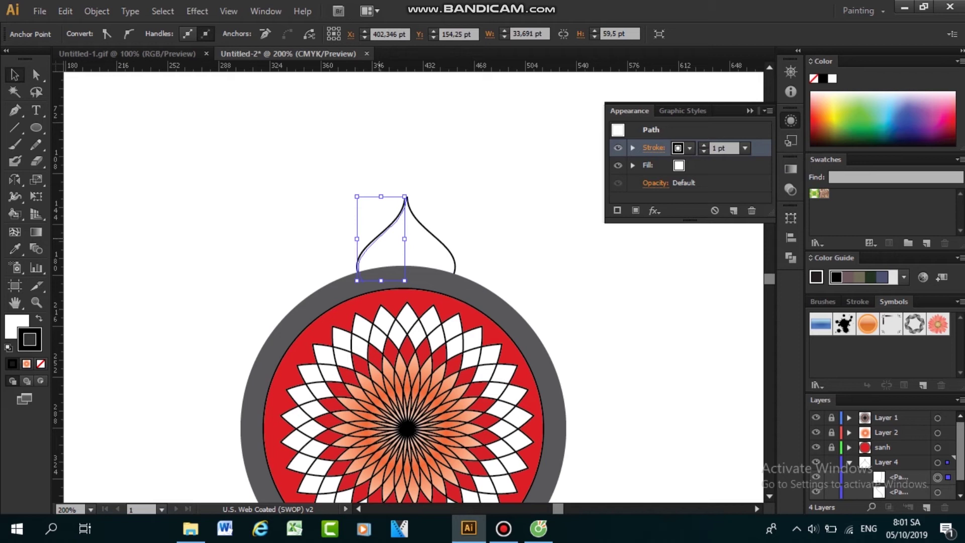
{"action": "left_click_drag", "start_coordinate": [380, 239], "coordinate": [380, 237]}
{"action": "left_click", "coordinate": [375, 199]}
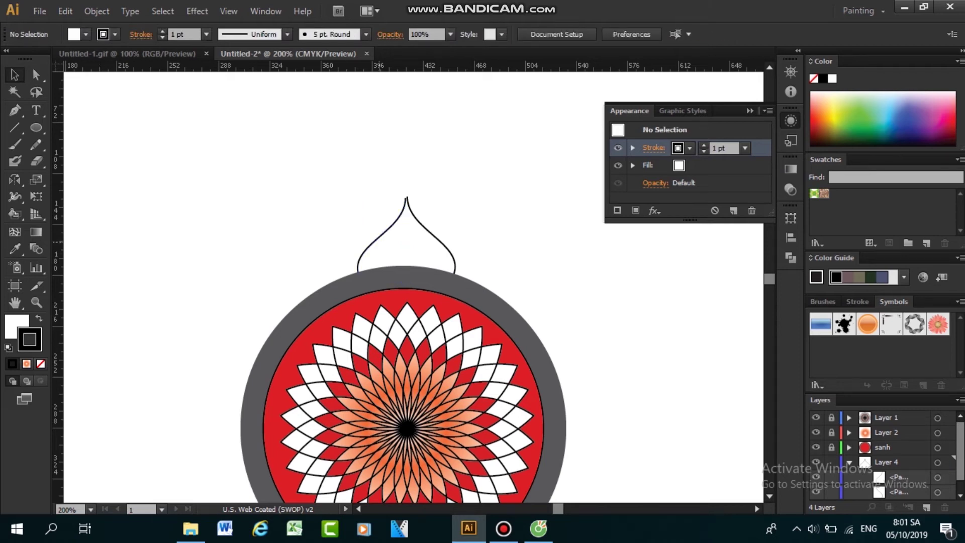
Step: Fine-tune the left petal curve's position in small moves so its tip meets the right curve's tip at the same height
{"action": "left_click", "coordinate": [374, 238]}
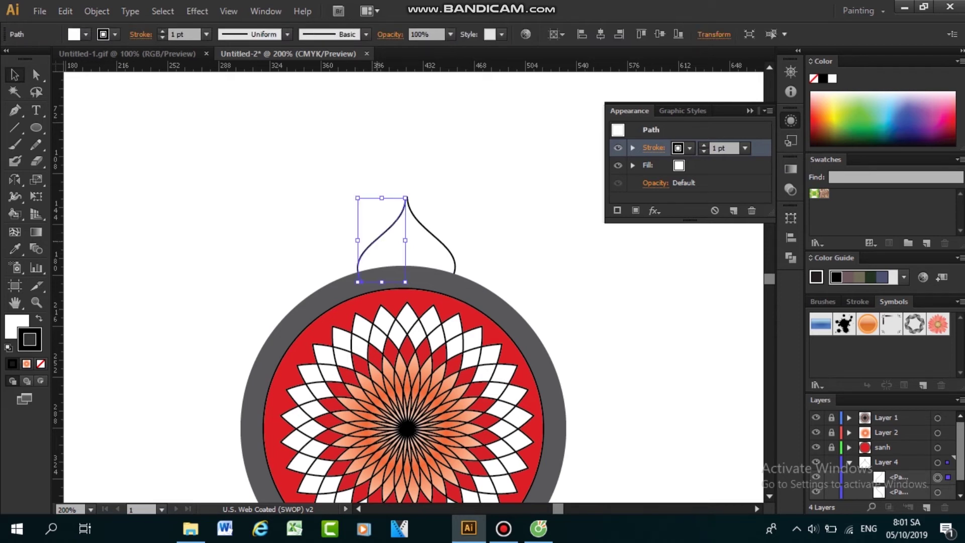
{"action": "key", "text": "ctrl+equal"}
{"action": "key", "text": "ctrl+equal"}
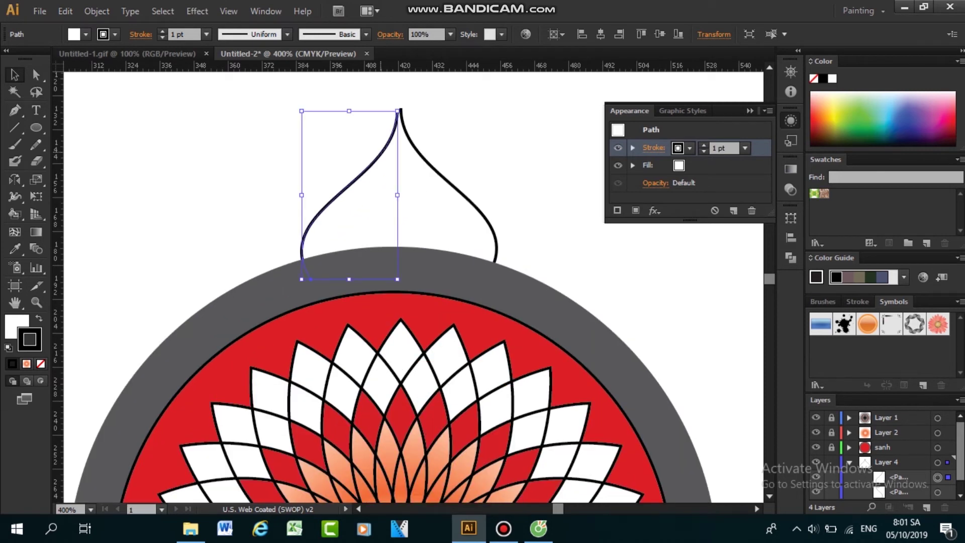
{"action": "left_click_drag", "start_coordinate": [384, 150], "coordinate": [383, 147]}
{"action": "scroll", "coordinate": [400, 114], "scroll_direction": "up", "scroll_amount": 1}
{"action": "left_click", "coordinate": [406, 151]}
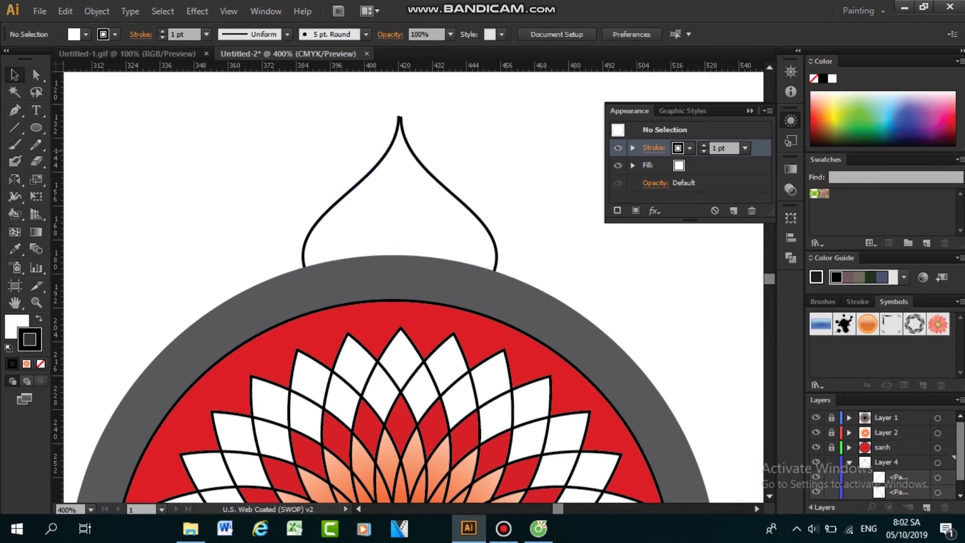
{"action": "left_click", "coordinate": [375, 170]}
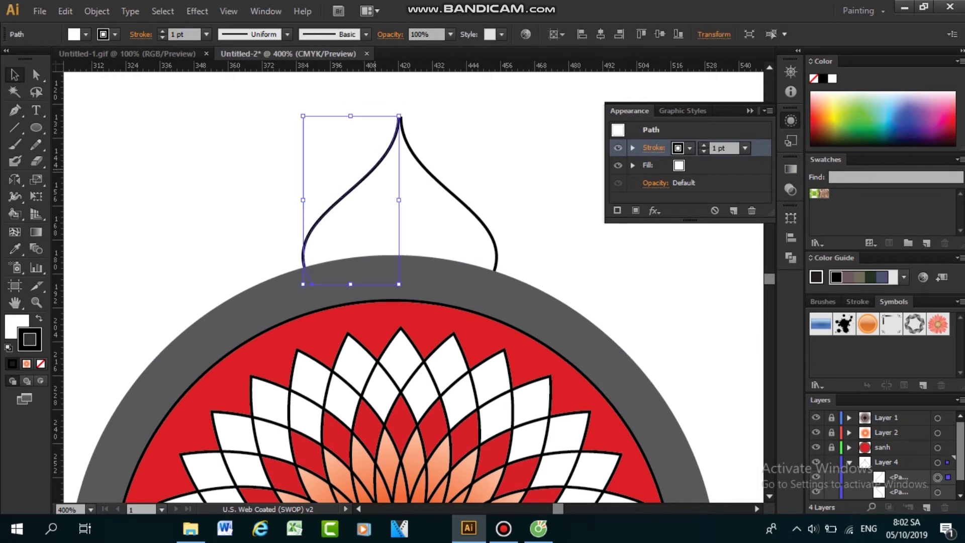
{"action": "key", "text": "ctrl+shift+a"}
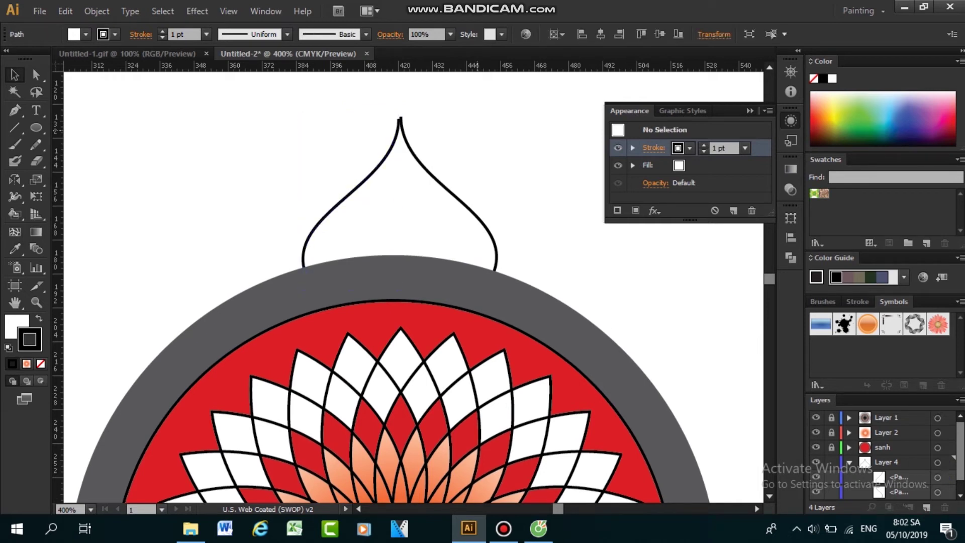
{"action": "left_click_drag", "start_coordinate": [384, 159], "coordinate": [383, 156]}
{"action": "left_click", "coordinate": [489, 155]}
{"action": "scroll", "coordinate": [410, 287], "scroll_direction": "up", "scroll_amount": 2}
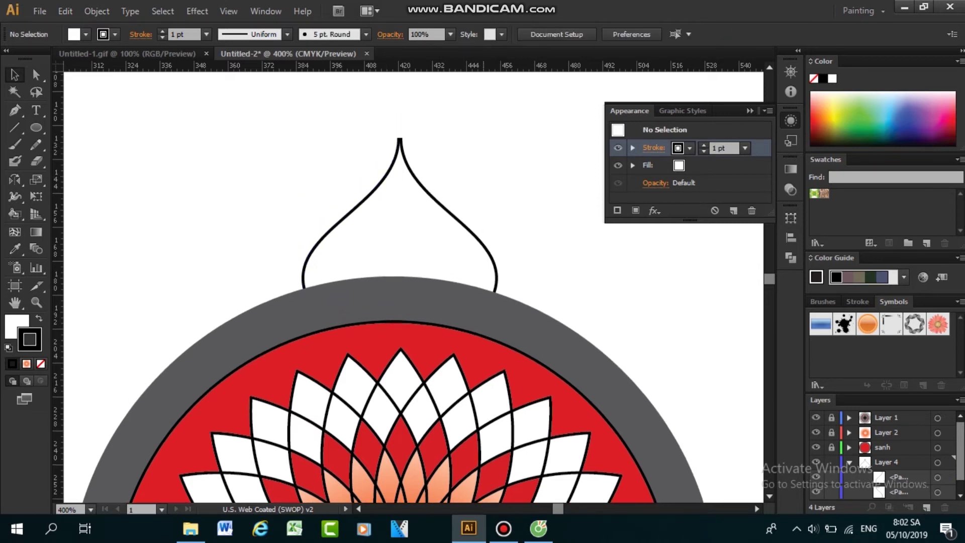
Step: Select the end anchor points of both curves at the petal's tip and open the path operations for them
{"action": "left_click", "coordinate": [35, 74]}
{"action": "left_click_drag", "start_coordinate": [360, 116], "coordinate": [440, 174]}
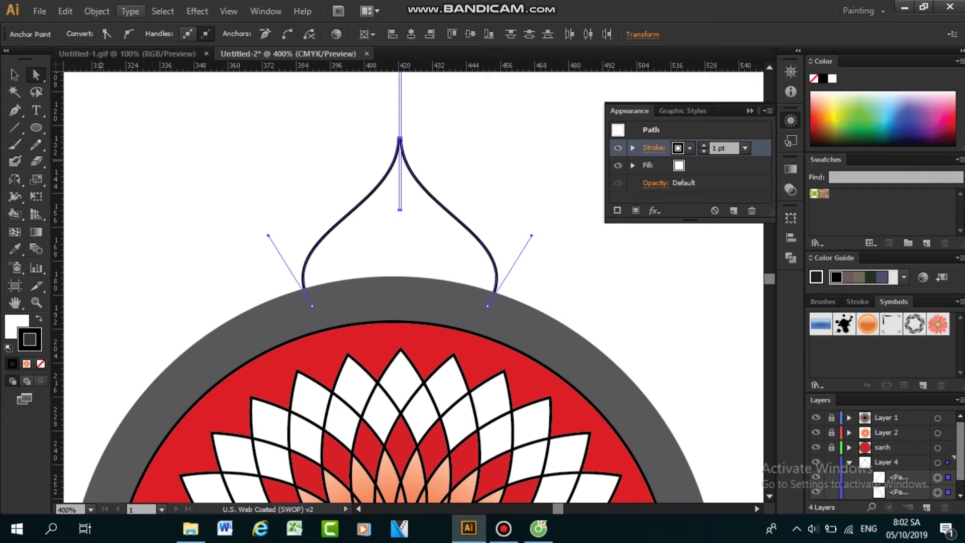
{"action": "left_click", "coordinate": [97, 11]}
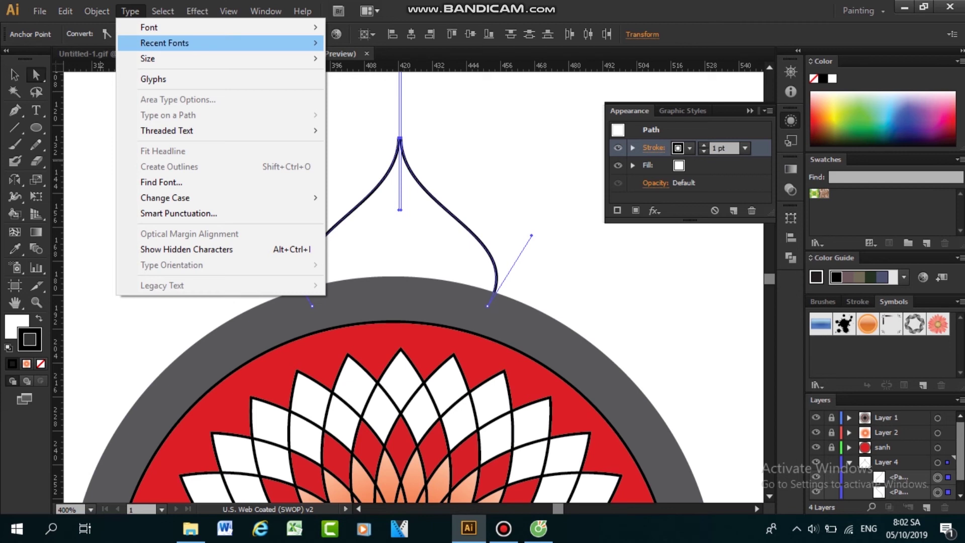
{"action": "mouse_move", "coordinate": [96, 11]}
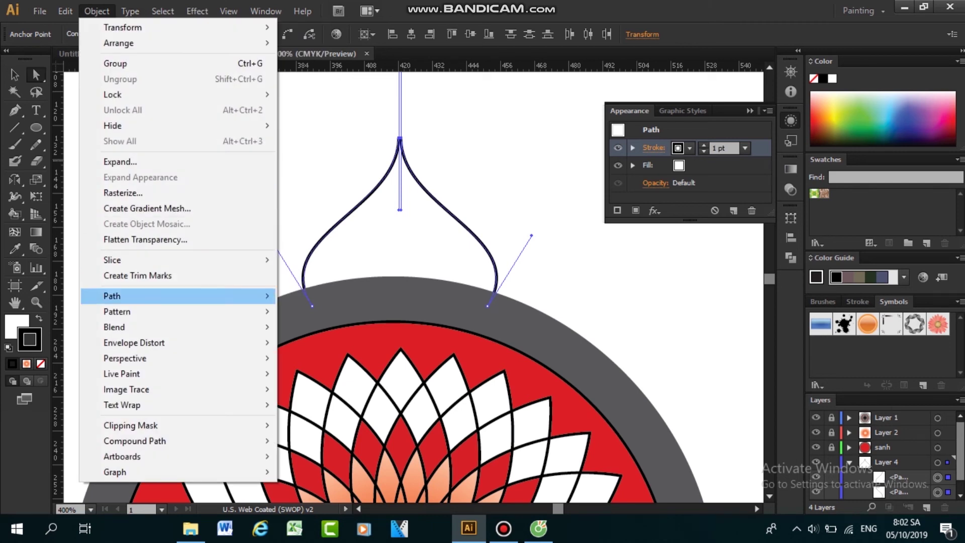
Step: Join the meeting anchor points at the peak of the pointed outline and average them on both axes
{"action": "mouse_move", "coordinate": [151, 296]}
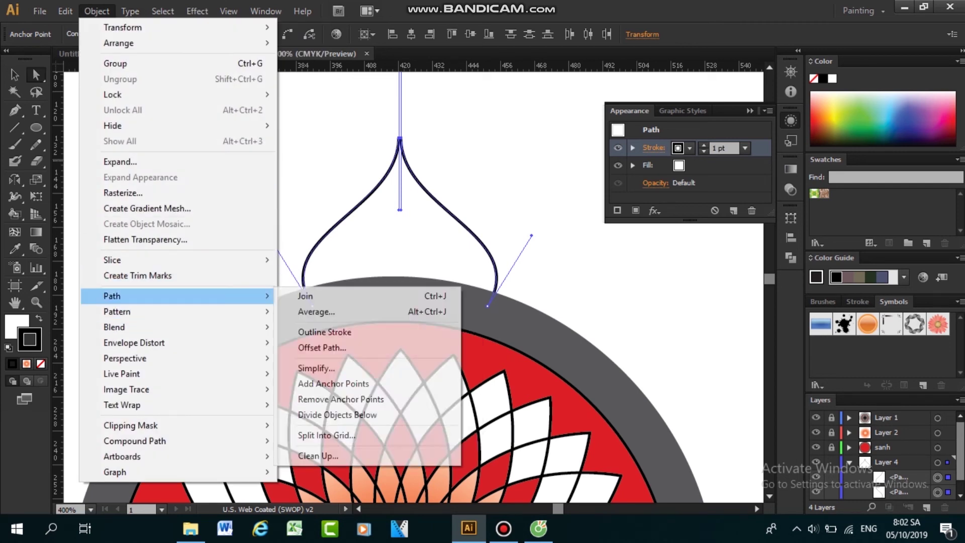
{"action": "left_click", "coordinate": [311, 296]}
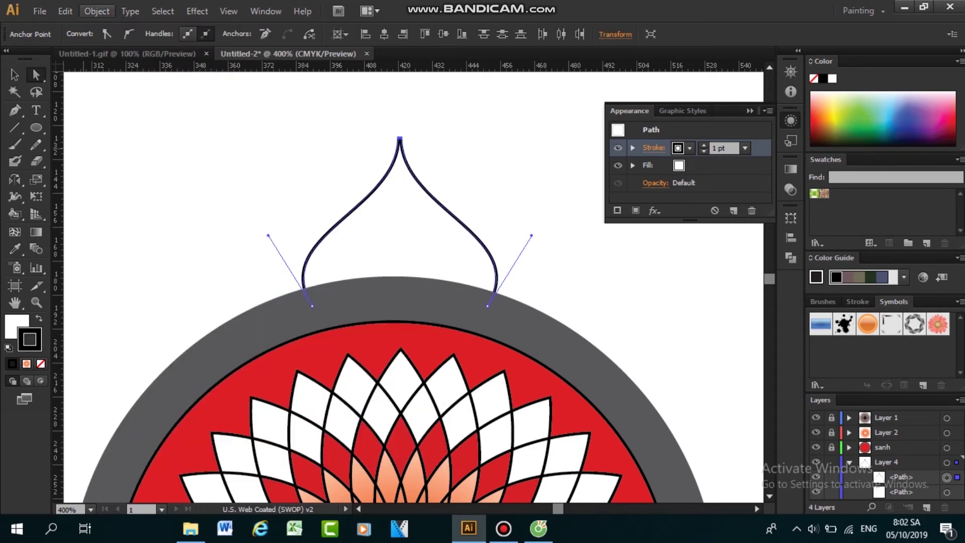
{"action": "left_click", "coordinate": [97, 11]}
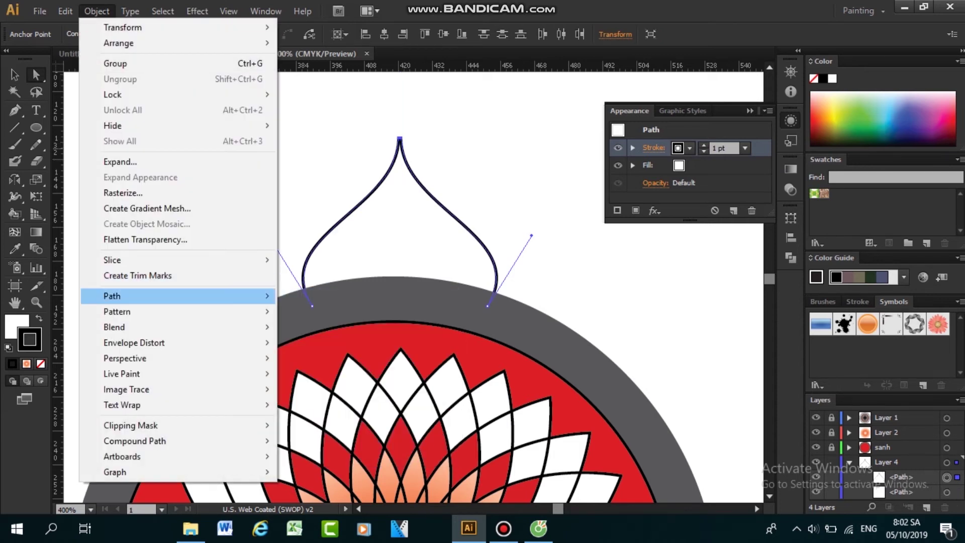
{"action": "mouse_move", "coordinate": [151, 296]}
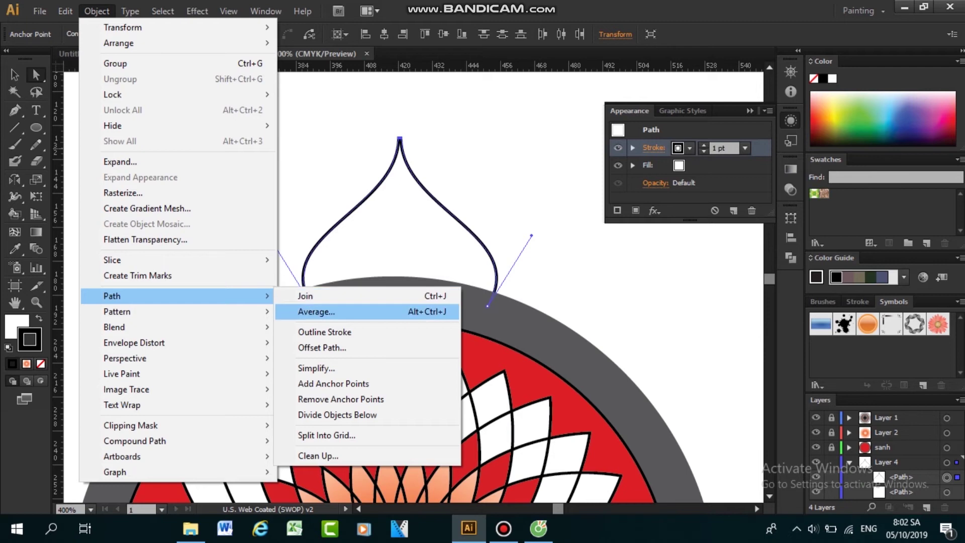
{"action": "left_click", "coordinate": [317, 312]}
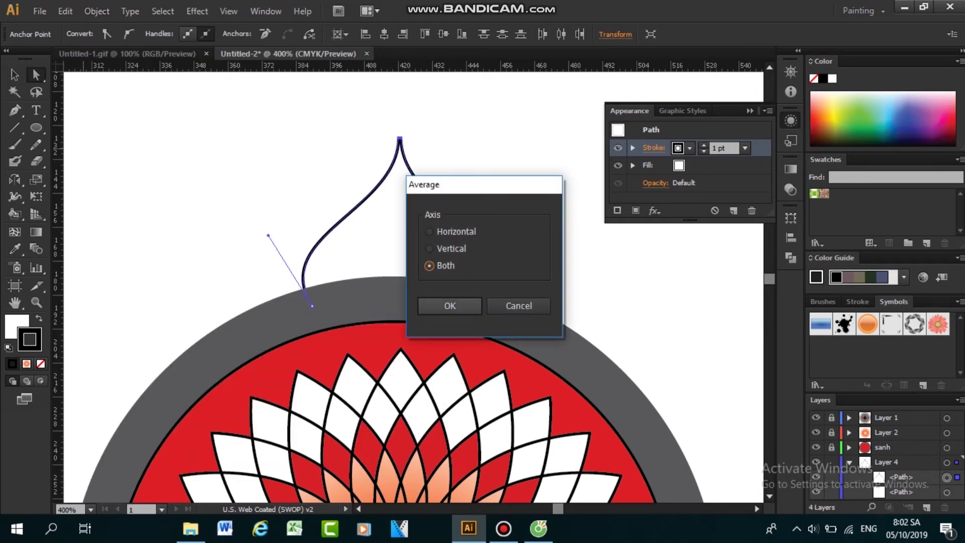
{"action": "key", "text": "Return"}
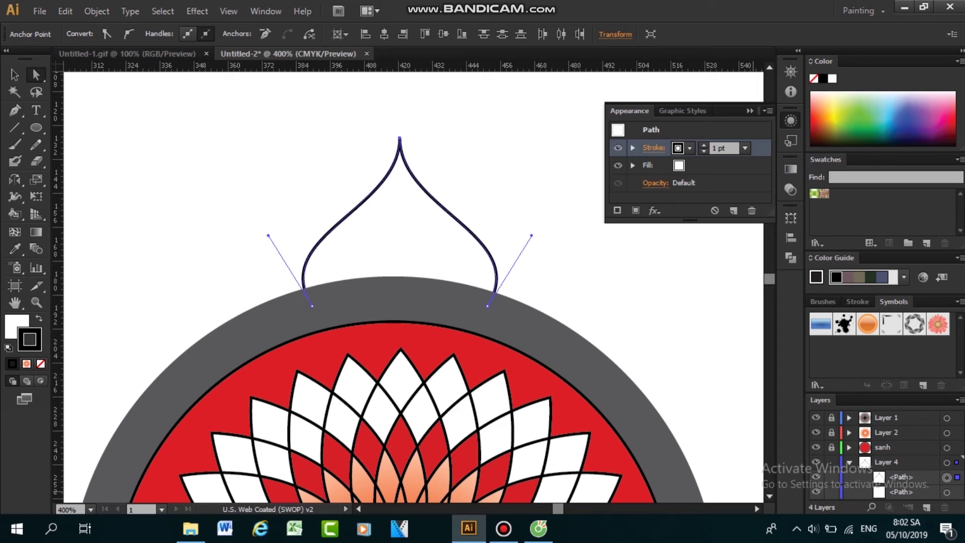
Step: Collapse Layer 4 and hide Layer 1, Layer 2 and the sanh layer
{"action": "left_click", "coordinate": [849, 462]}
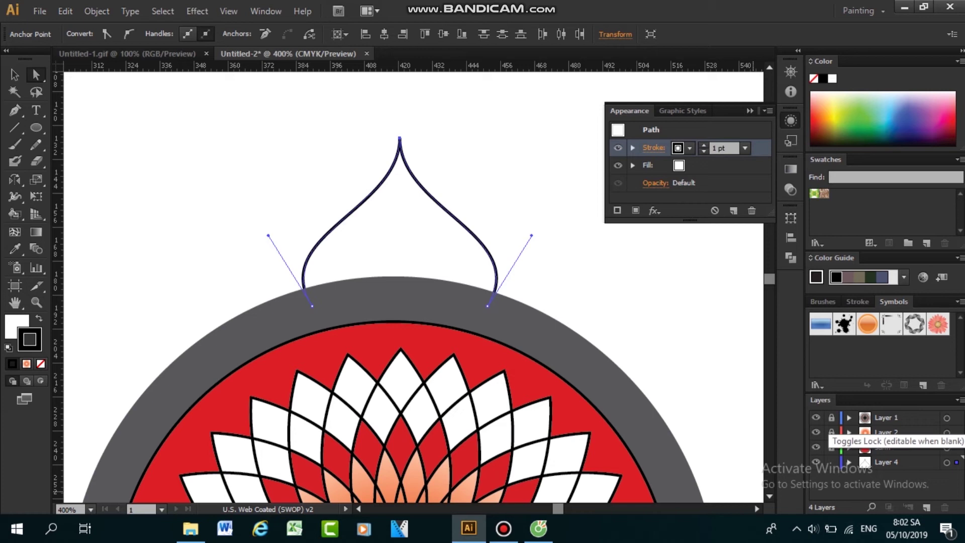
{"action": "left_click", "coordinate": [832, 418]}
{"action": "left_click", "coordinate": [832, 433]}
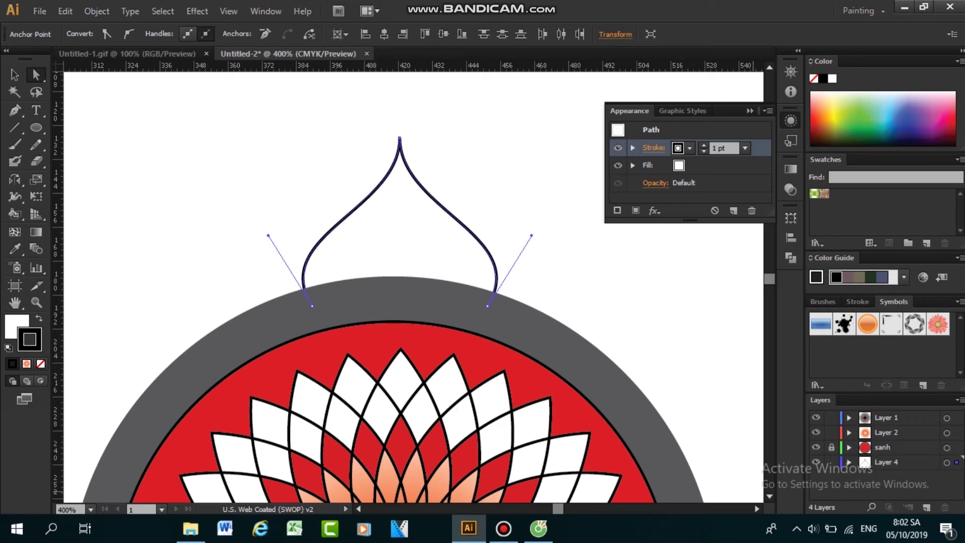
{"action": "left_click", "coordinate": [832, 461]}
{"action": "left_click", "coordinate": [831, 432]}
{"action": "left_click", "coordinate": [832, 417]}
{"action": "left_click", "coordinate": [816, 418]}
{"action": "left_click", "coordinate": [816, 433]}
{"action": "left_click", "coordinate": [816, 447]}
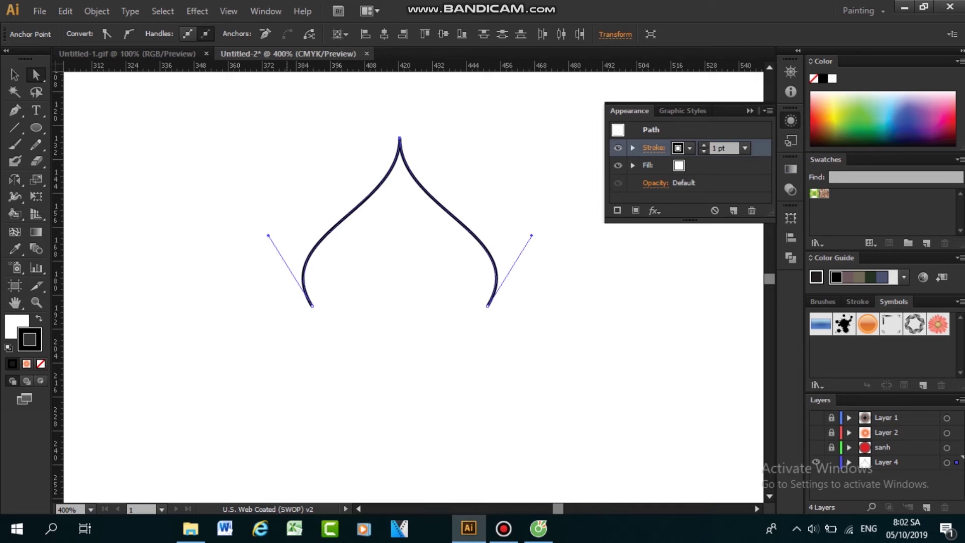
Step: Copy both curves of the pointed outline and paste the copy in front
{"action": "left_click_drag", "start_coordinate": [290, 271], "coordinate": [525, 309]}
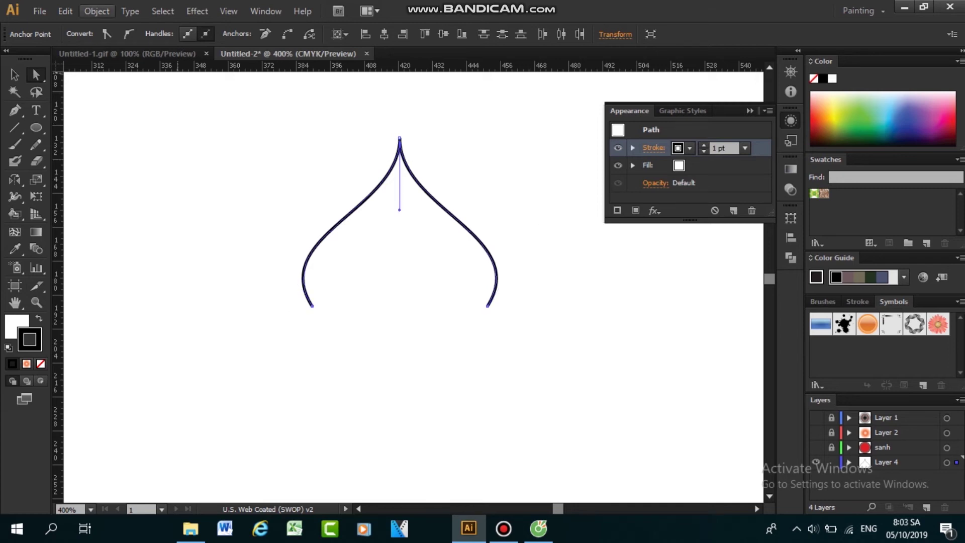
{"action": "left_click", "coordinate": [96, 11]}
{"action": "mouse_move", "coordinate": [65, 11]}
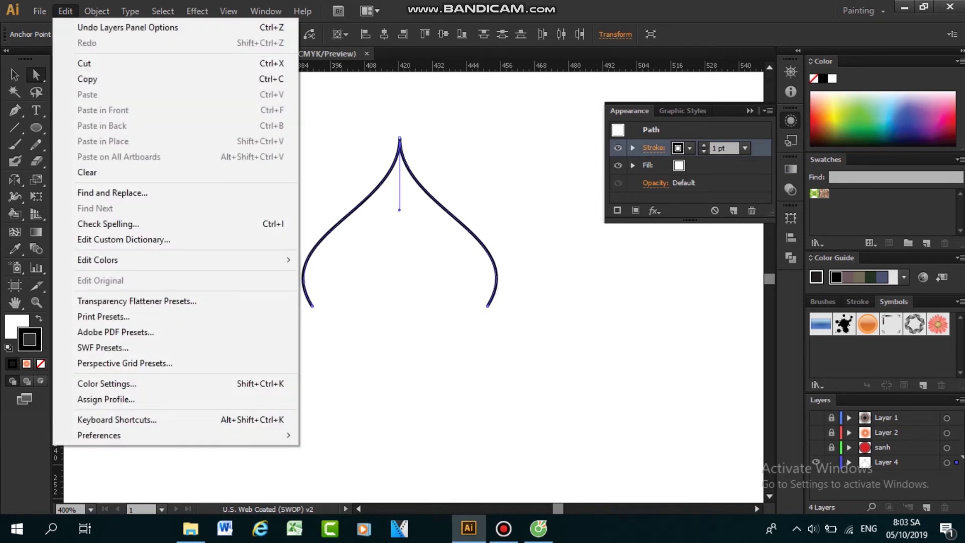
{"action": "left_click", "coordinate": [87, 79]}
{"action": "left_click", "coordinate": [64, 11]}
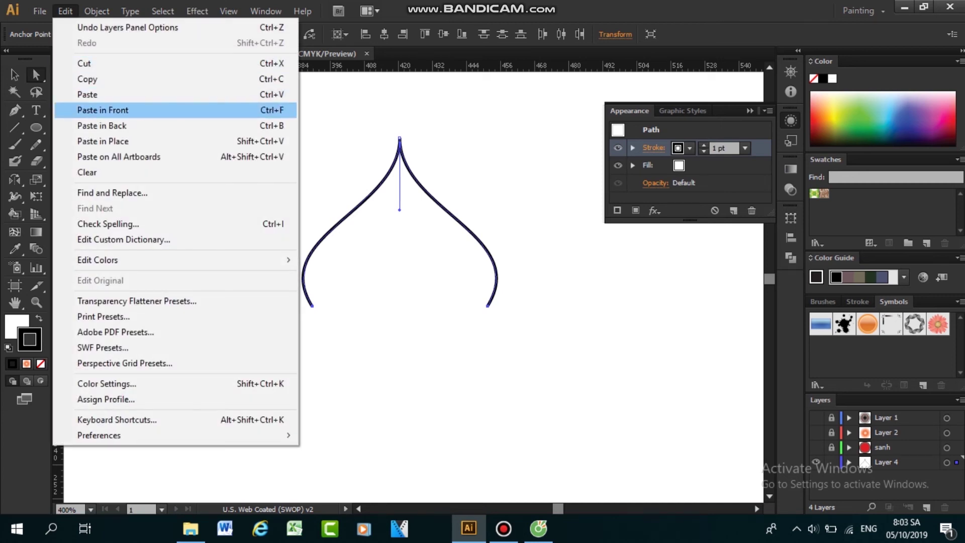
{"action": "left_click", "coordinate": [103, 110]}
Step: Copy the whole pasted outline with the Selection tool active and paste another copy in front
{"action": "left_click", "coordinate": [15, 75]}
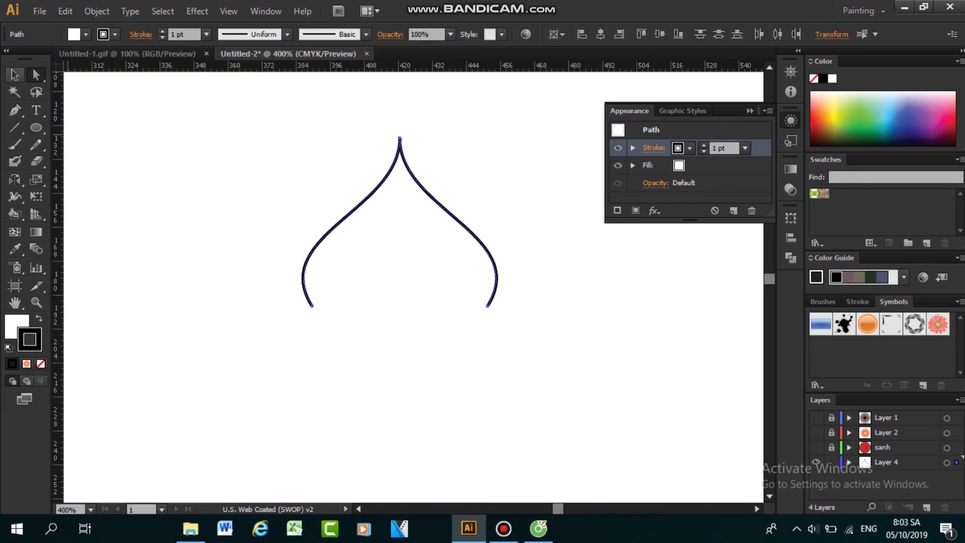
{"action": "left_click", "coordinate": [14, 75]}
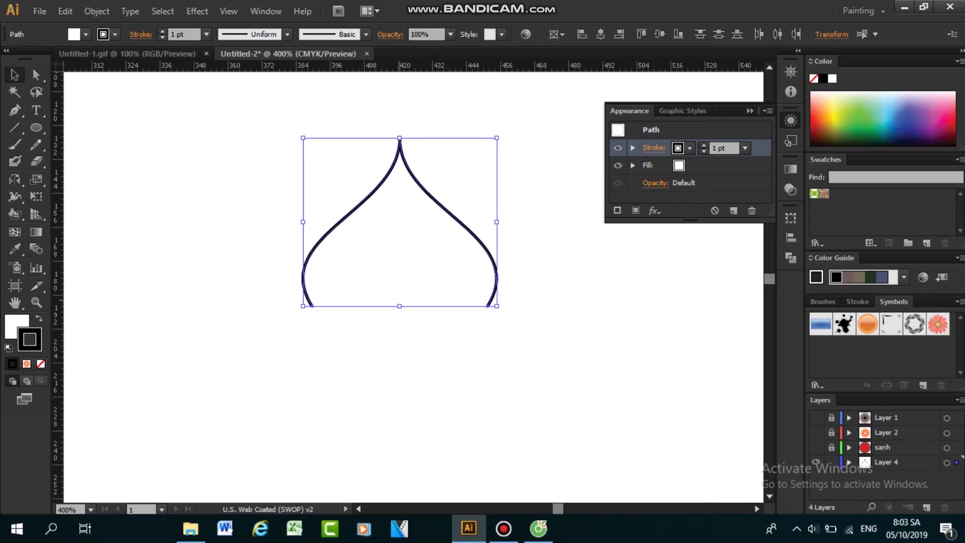
{"action": "left_click", "coordinate": [65, 11]}
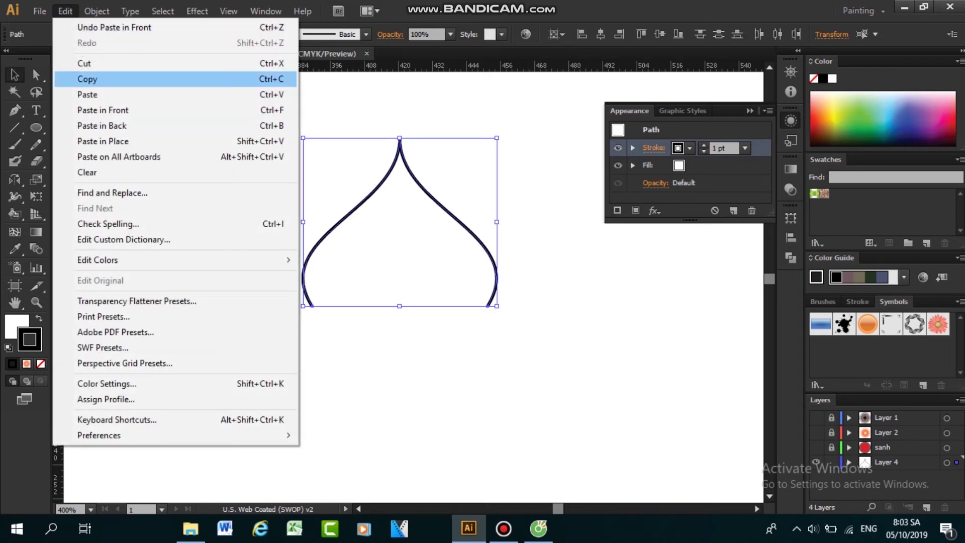
{"action": "left_click", "coordinate": [87, 79]}
{"action": "left_click", "coordinate": [65, 11]}
{"action": "left_click", "coordinate": [103, 110]}
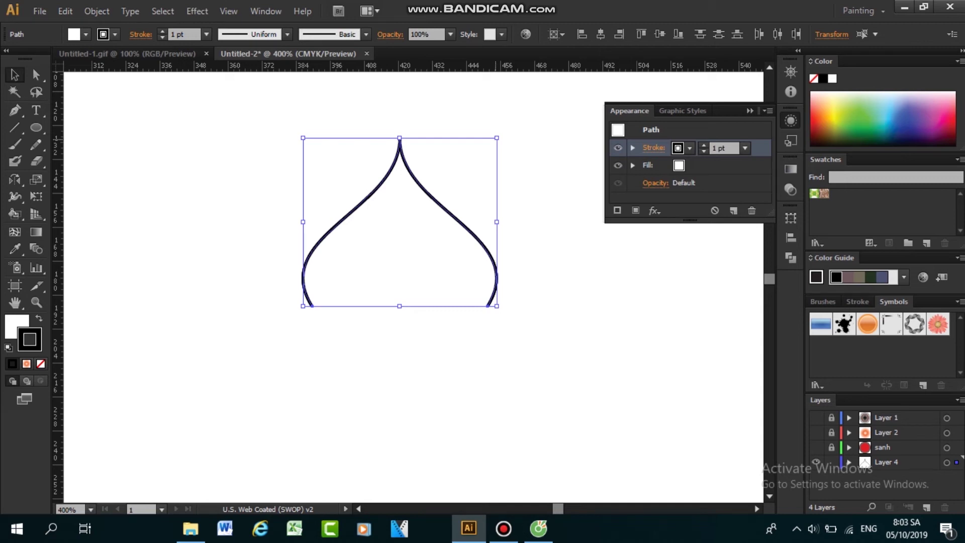
Step: Scale the front copy down about its centre and move it down inside the outer outline, level with its lower ends
{"action": "left_click_drag", "start_coordinate": [497, 138], "coordinate": [485, 161]}
{"action": "left_click_drag", "start_coordinate": [484, 284], "coordinate": [480, 273]}
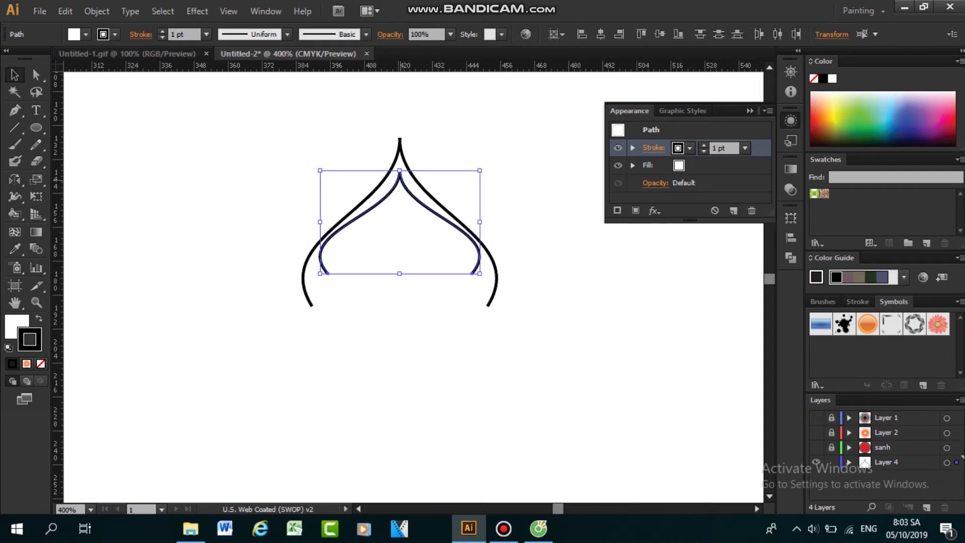
{"action": "left_click_drag", "start_coordinate": [401, 180], "coordinate": [397, 212]}
{"action": "left_click", "coordinate": [552, 180]}
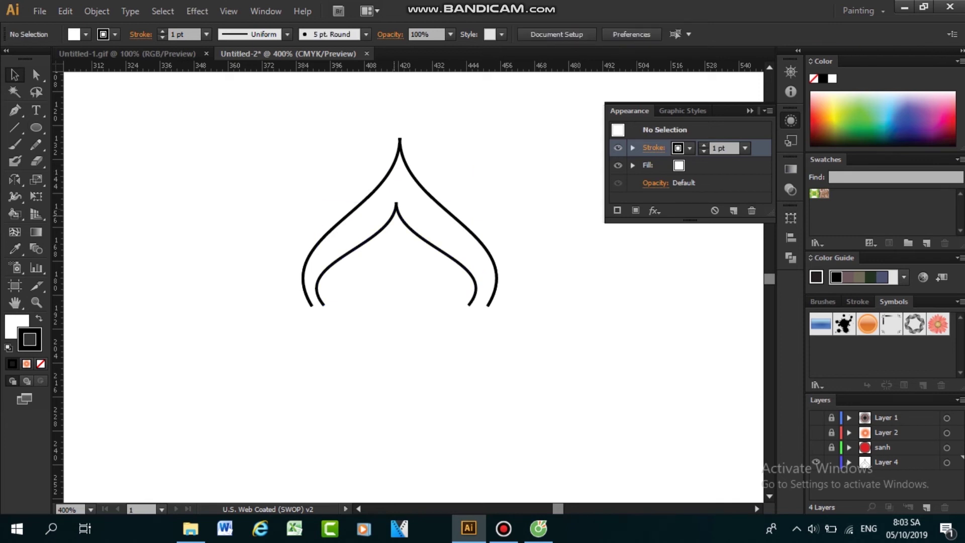
{"action": "left_click", "coordinate": [394, 216]}
{"action": "left_click", "coordinate": [213, 266]}
{"action": "left_click_drag", "start_coordinate": [330, 266], "coordinate": [362, 239]}
{"action": "key", "text": "Left"}
{"action": "key", "text": "Left"}
{"action": "key", "text": "Left"}
{"action": "key", "text": "Up"}
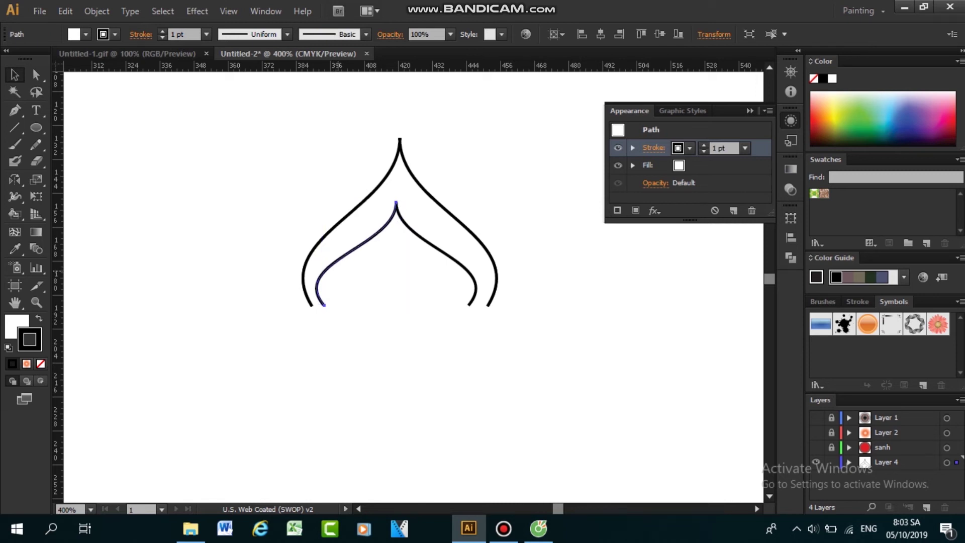
{"action": "left_click", "coordinate": [436, 355]}
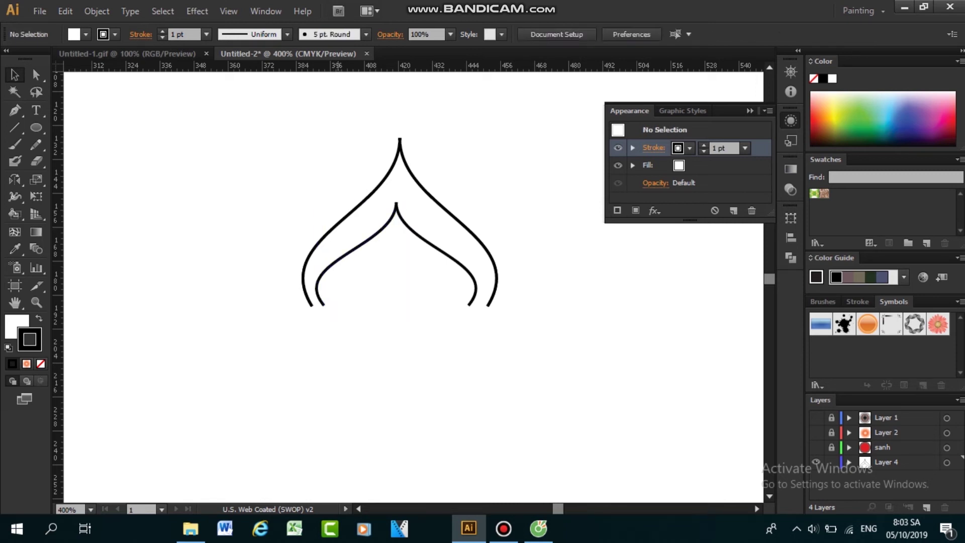
{"action": "left_click", "coordinate": [36, 75]}
{"action": "left_click_drag", "start_coordinate": [347, 231], "coordinate": [382, 250]}
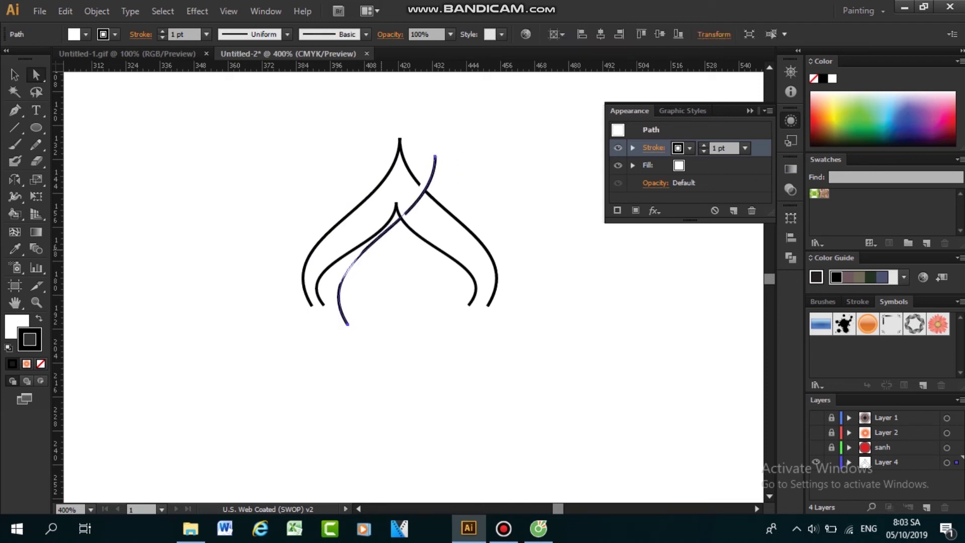
{"action": "key", "text": "ctrl+z"}
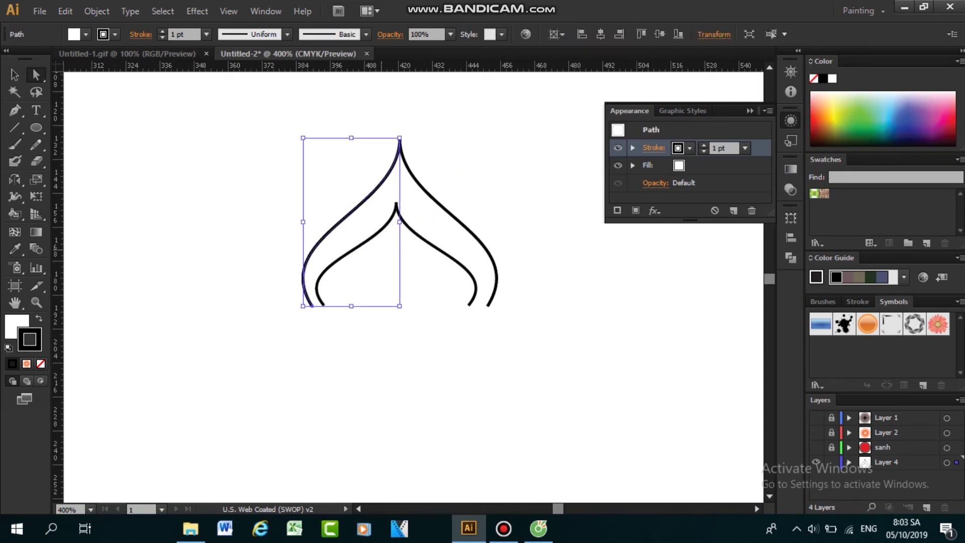
{"action": "left_click", "coordinate": [15, 75]}
{"action": "left_click", "coordinate": [400, 334]}
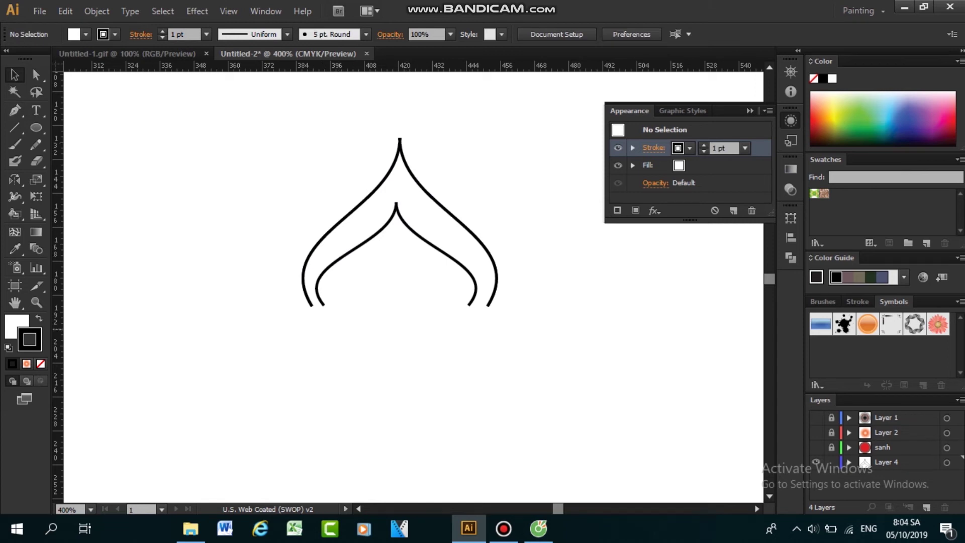
Step: Shift both inner curves slightly to the right to centre them under the outer peak, and deselect them
{"action": "left_click_drag", "start_coordinate": [324, 334], "coordinate": [425, 241]}
{"action": "left_click_drag", "start_coordinate": [396, 212], "coordinate": [398, 214]}
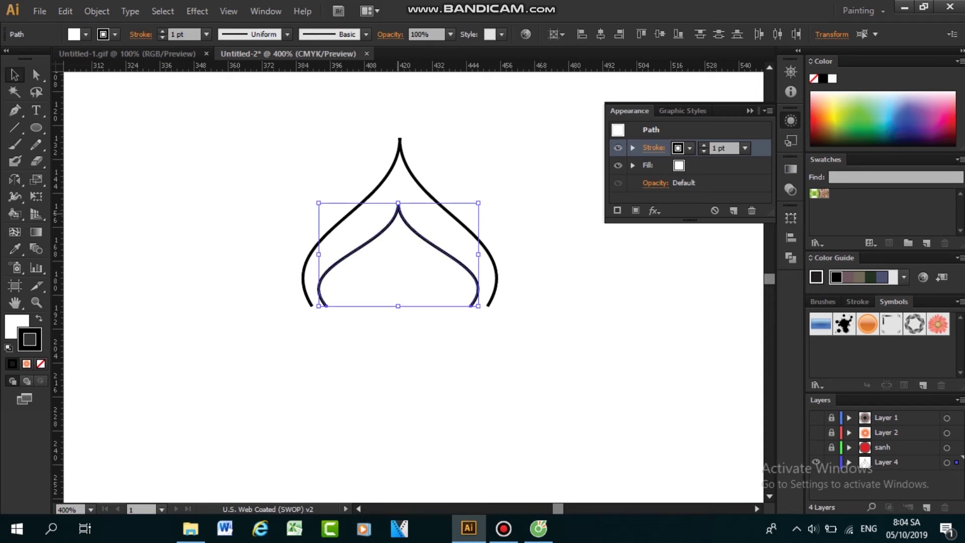
{"action": "key", "text": "ctrl+shift+a"}
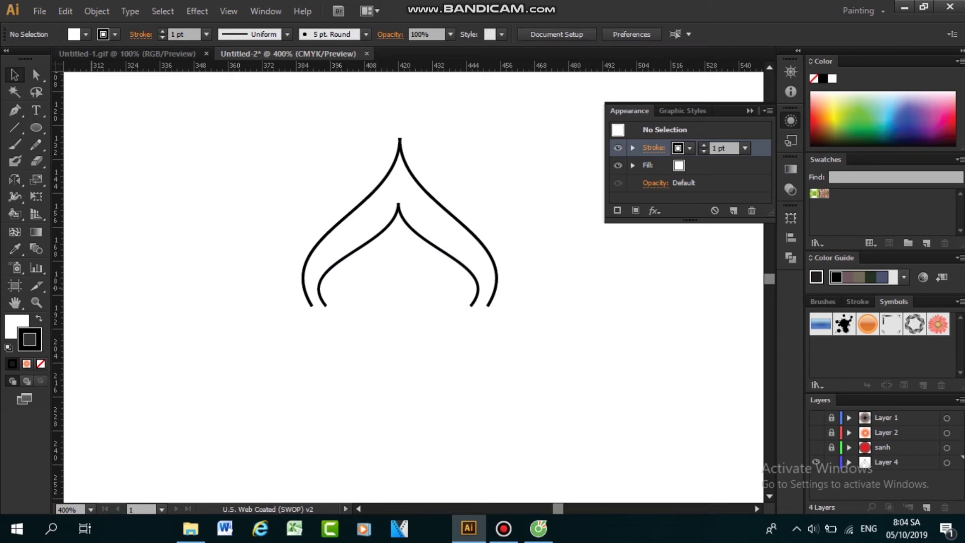
Step: Connect the lower ends of the outer and inner curves on both sides with straight Pen tool segments
{"action": "left_click", "coordinate": [15, 110]}
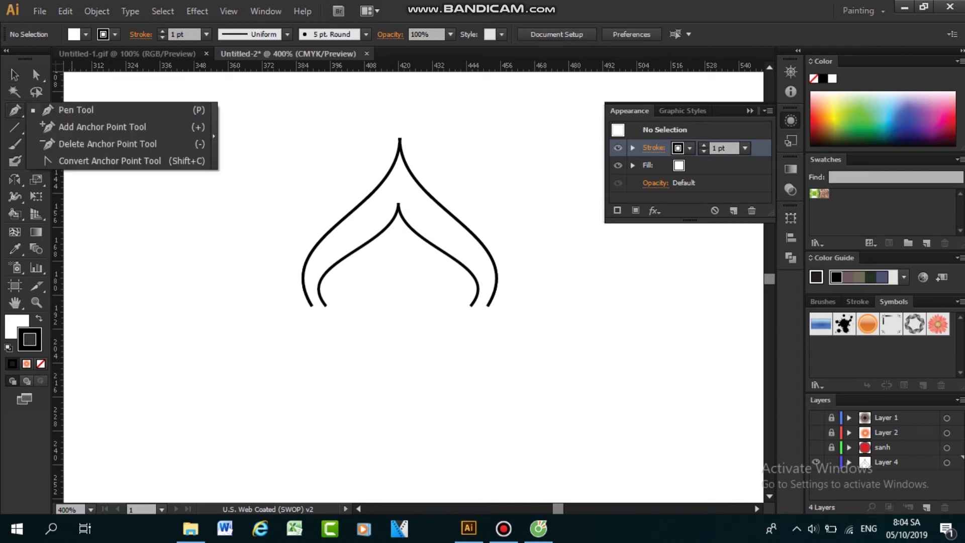
{"action": "left_click", "coordinate": [75, 110]}
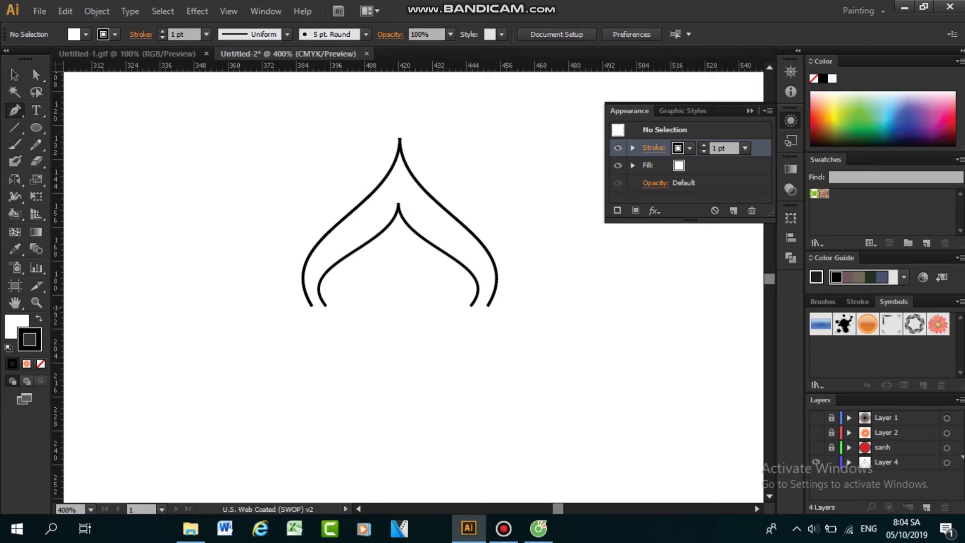
{"action": "left_click", "coordinate": [312, 306]}
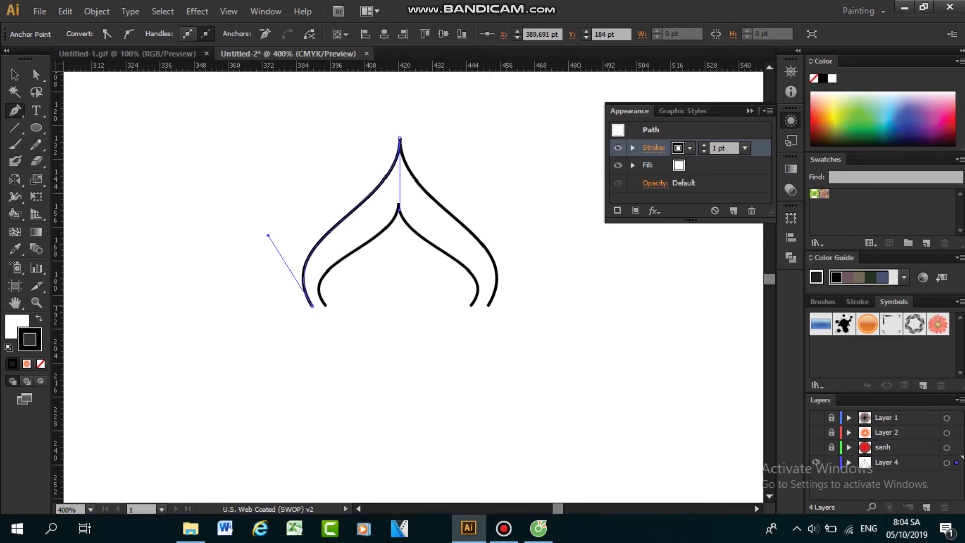
{"action": "left_click", "coordinate": [327, 306]}
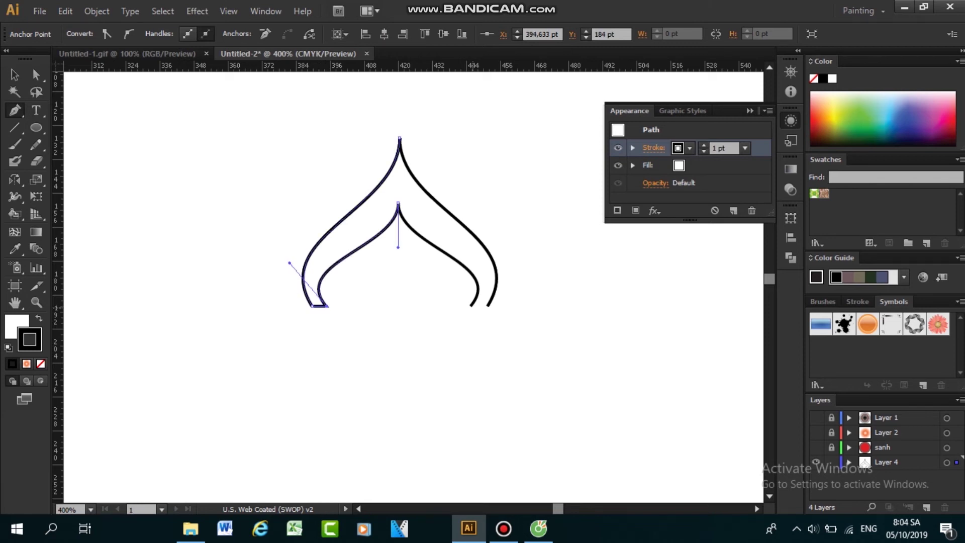
{"action": "left_click", "coordinate": [472, 306]}
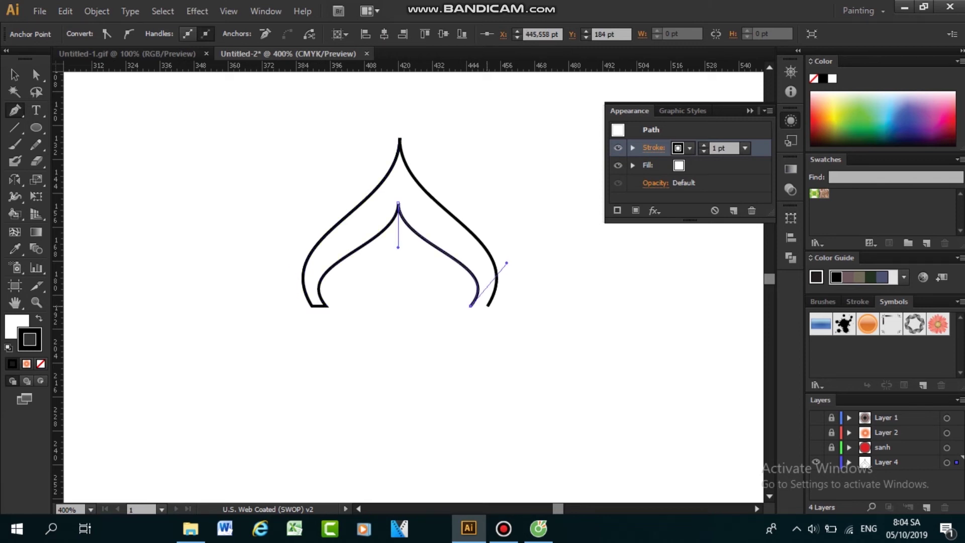
{"action": "left_click", "coordinate": [488, 306]}
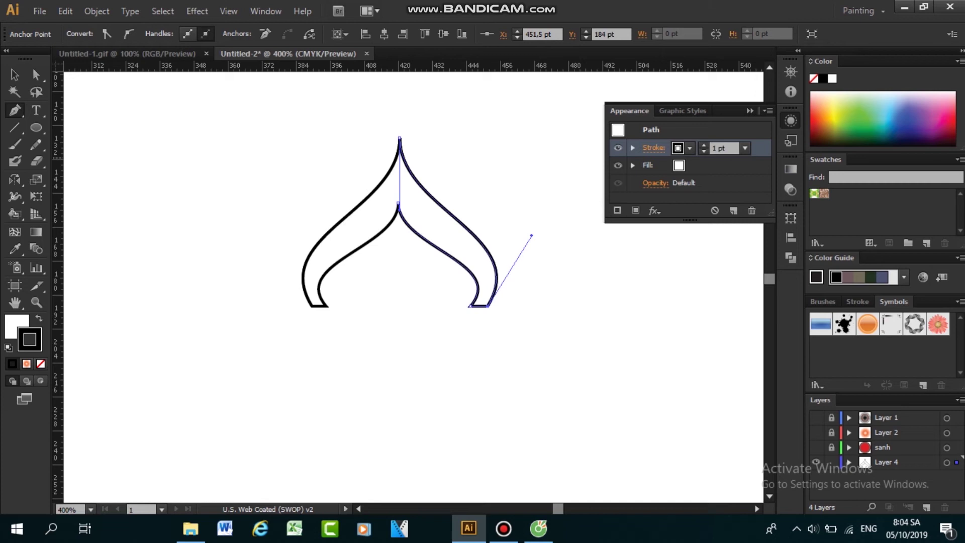
Step: Select the whole double outline, show Layer 1, Layer 2 and sanh again, and shift the outline slightly up and left
{"action": "left_click", "coordinate": [14, 74]}
{"action": "left_click_drag", "start_coordinate": [189, 140], "coordinate": [514, 329]}
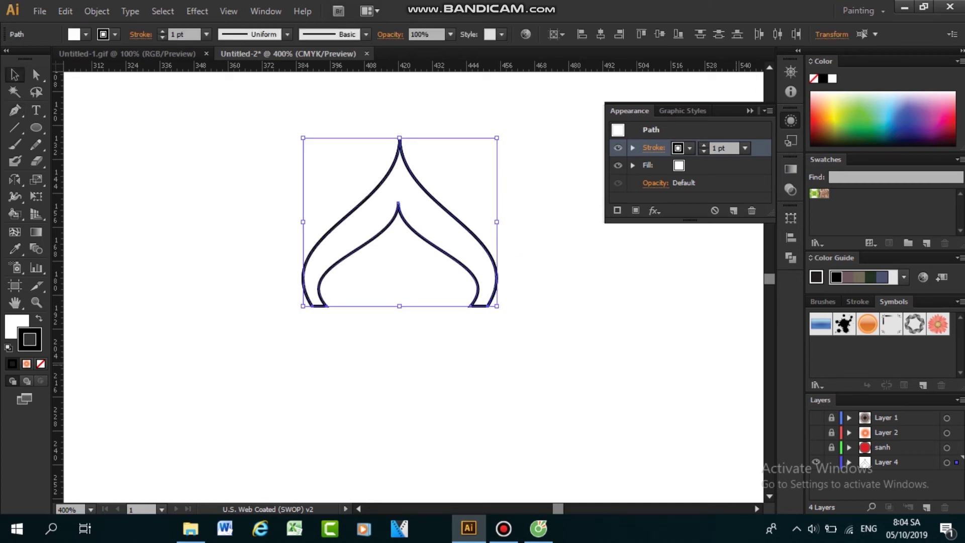
{"action": "left_click", "coordinate": [817, 418]}
{"action": "left_click", "coordinate": [816, 433]}
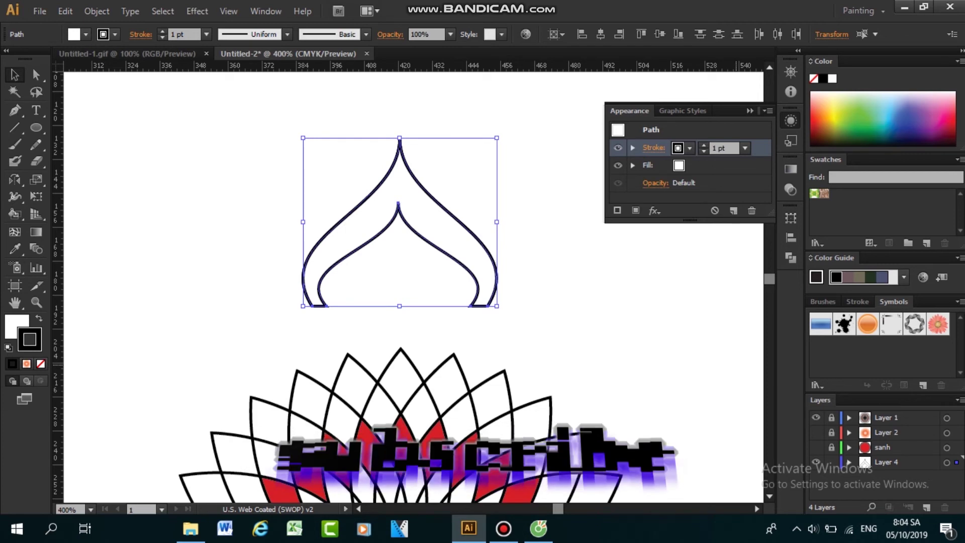
{"action": "left_click", "coordinate": [816, 447]}
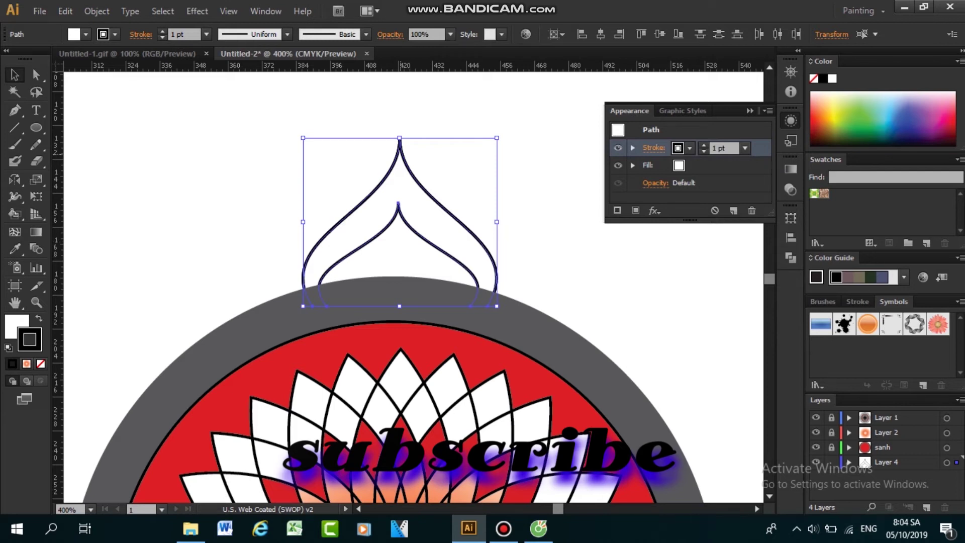
{"action": "left_click_drag", "start_coordinate": [401, 154], "coordinate": [398, 150]}
{"action": "scroll", "coordinate": [382, 281], "scroll_direction": "down", "scroll_amount": 1}
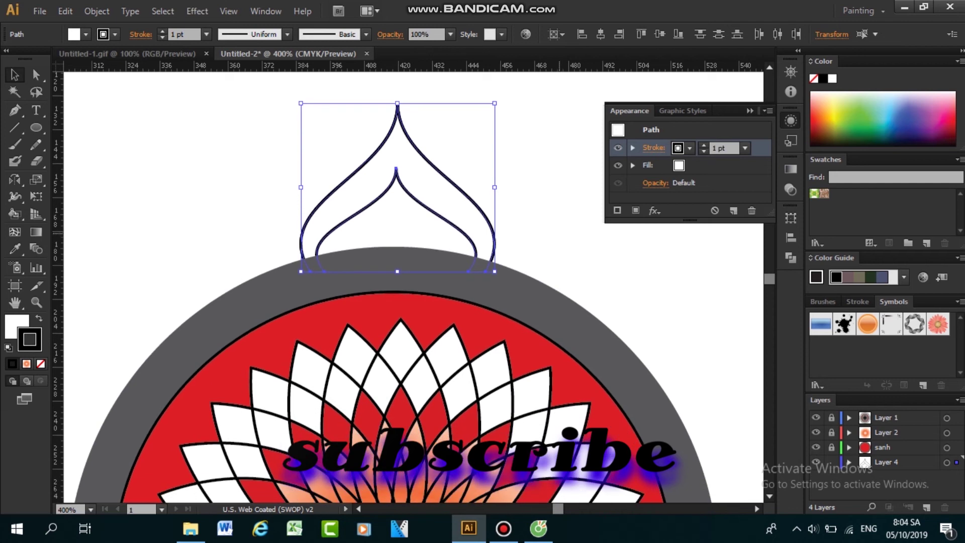
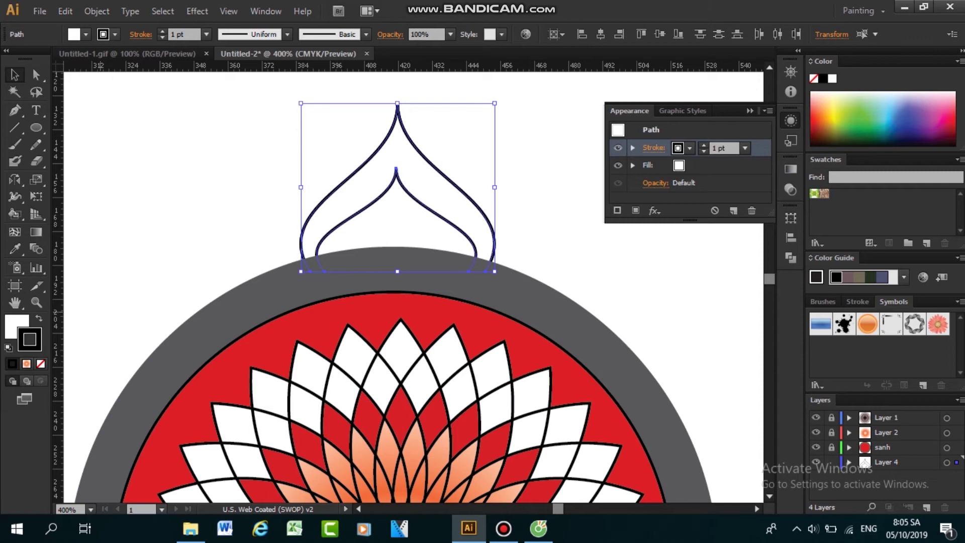
Step: Fill the selected double outline with the radial white-orange-white gradient
{"action": "double_click", "coordinate": [17, 327]}
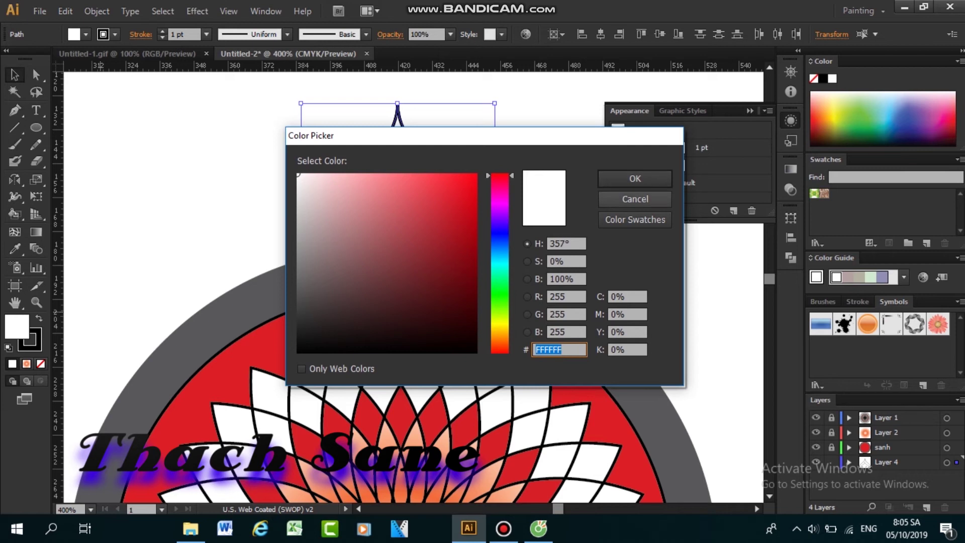
{"action": "left_click", "coordinate": [635, 199]}
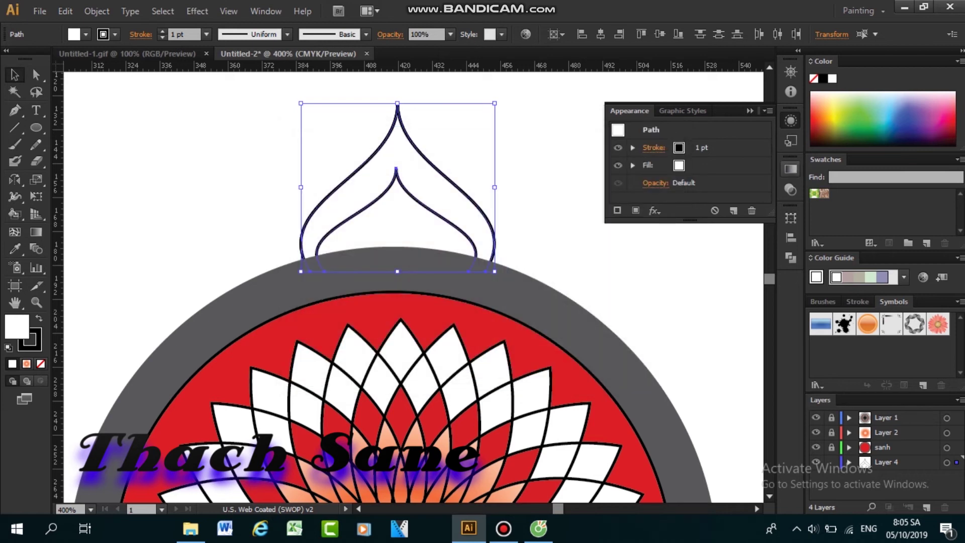
{"action": "left_click", "coordinate": [791, 169]}
{"action": "left_click", "coordinate": [684, 257]}
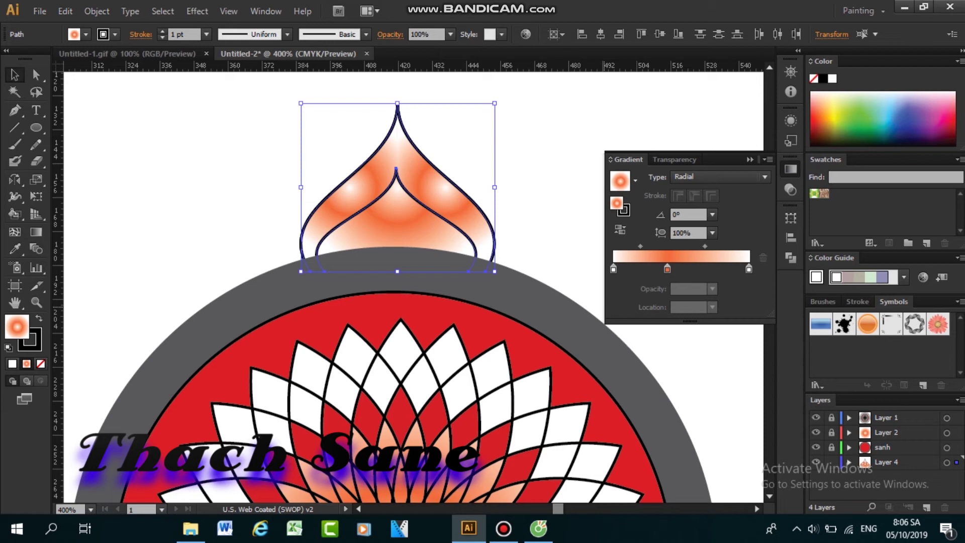
Step: Set the gradient's end stop to orange and move the midpoint before it to 20.94%
{"action": "double_click", "coordinate": [749, 269]}
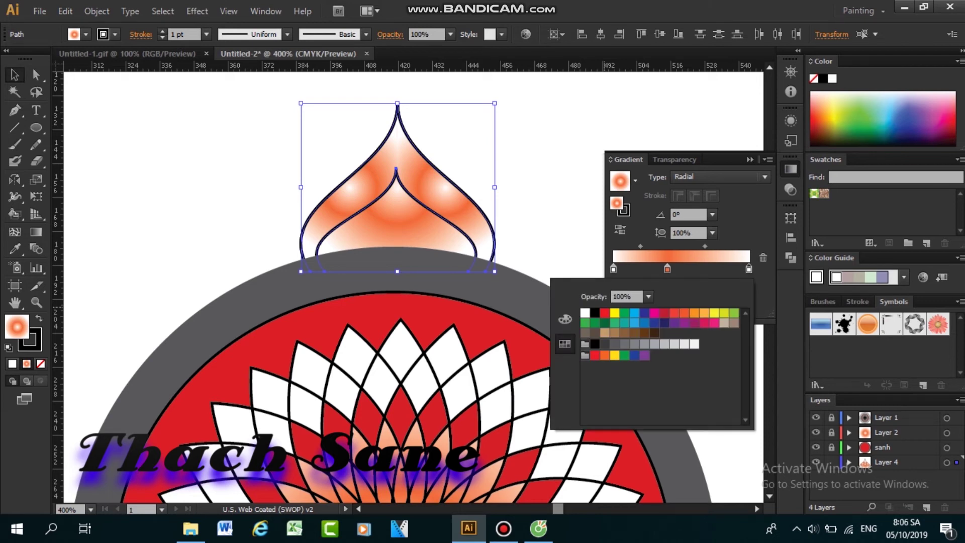
{"action": "left_click", "coordinate": [714, 313]}
{"action": "left_click", "coordinate": [694, 313]}
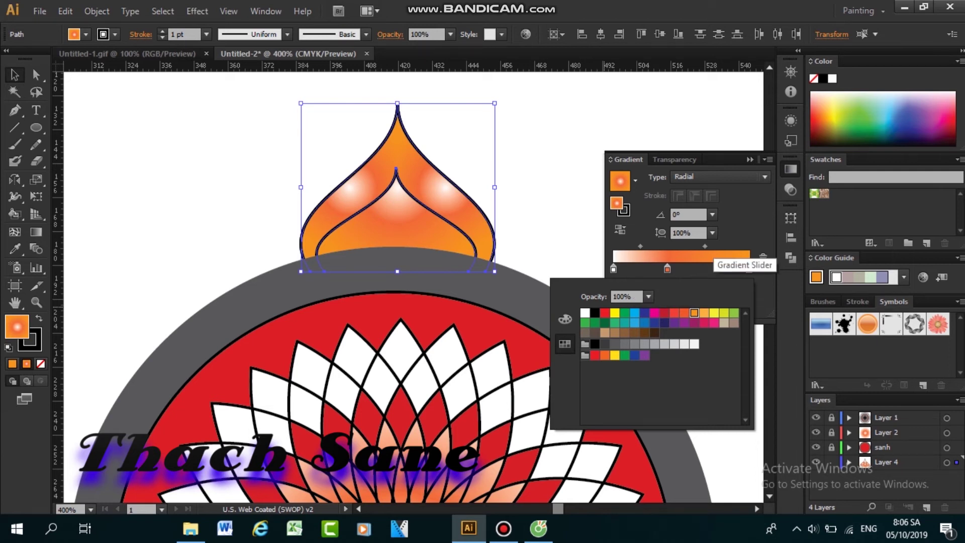
{"action": "key", "text": "Escape"}
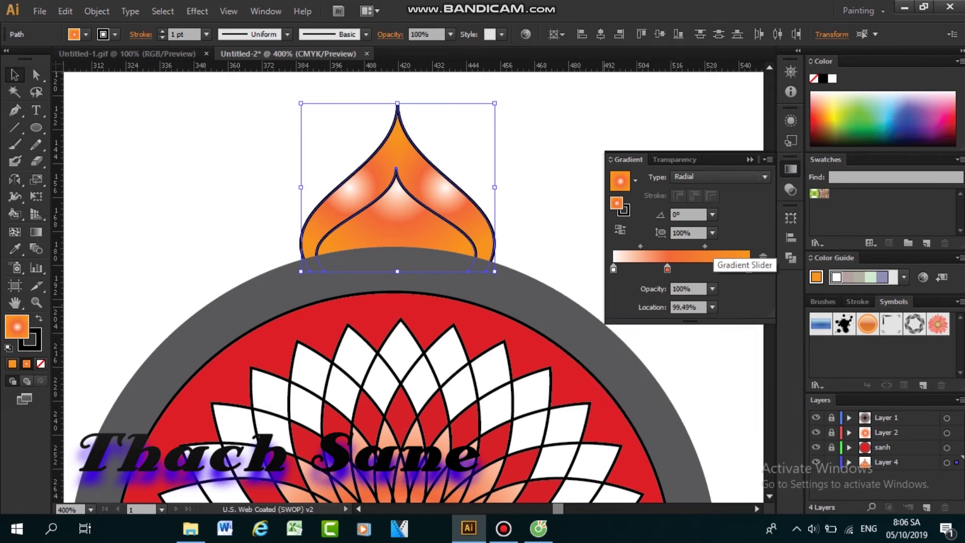
{"action": "left_click_drag", "start_coordinate": [705, 246], "coordinate": [684, 246]}
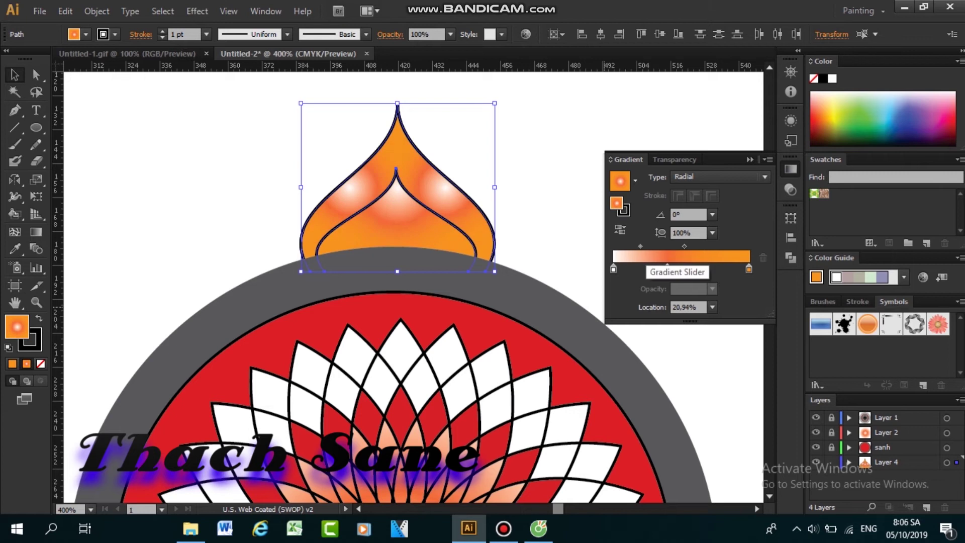
{"action": "left_click", "coordinate": [667, 269]}
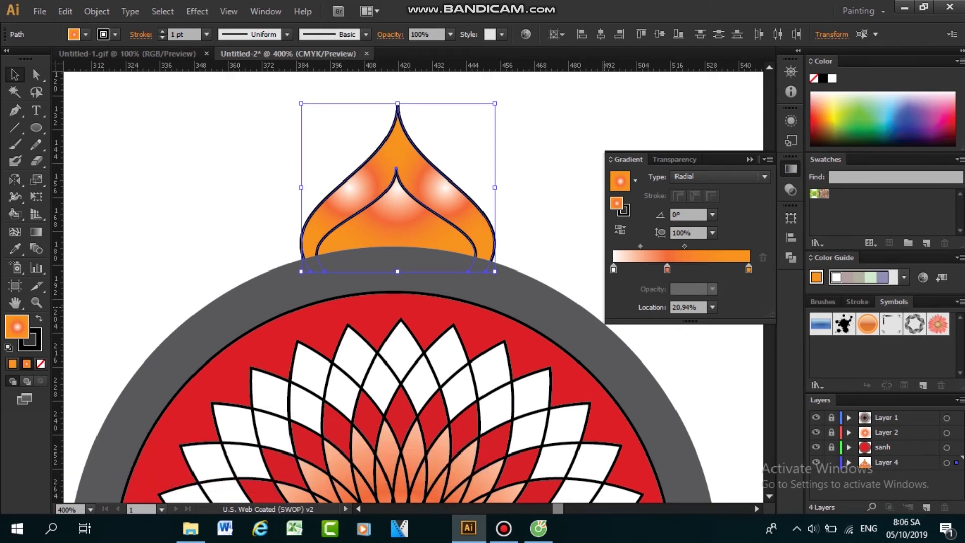
Step: Recolour the gradient's end stop red-orange and move its middle stop to 43.37%
{"action": "double_click", "coordinate": [749, 269]}
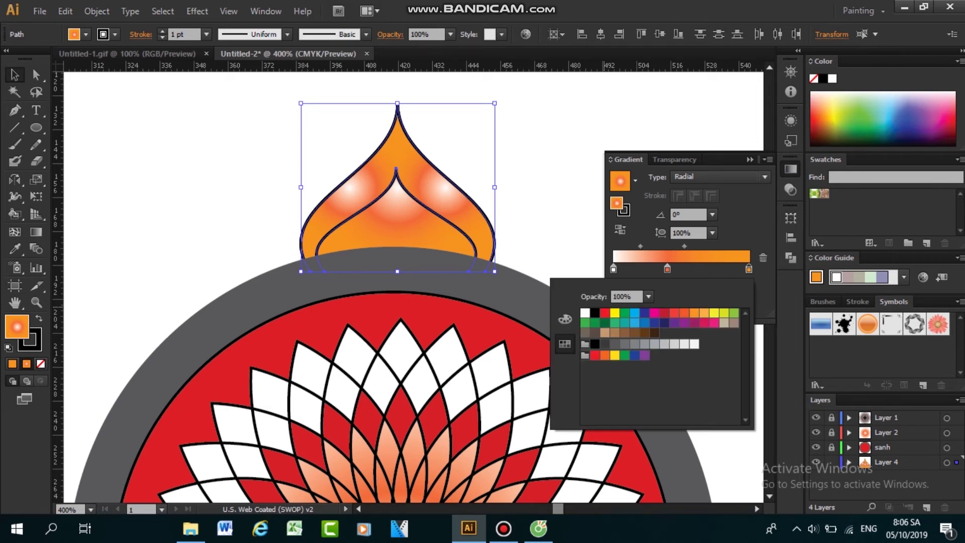
{"action": "left_click", "coordinate": [684, 313]}
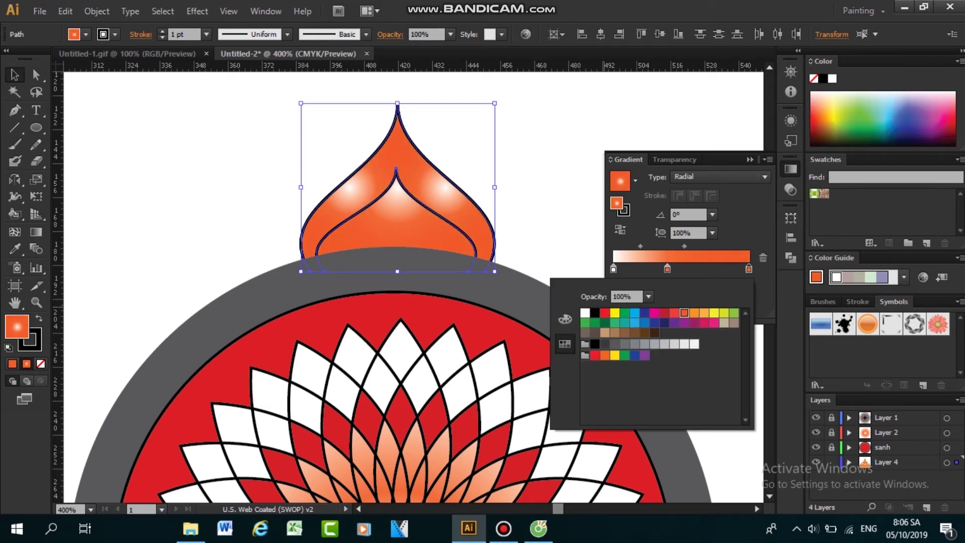
{"action": "left_click", "coordinate": [667, 270]}
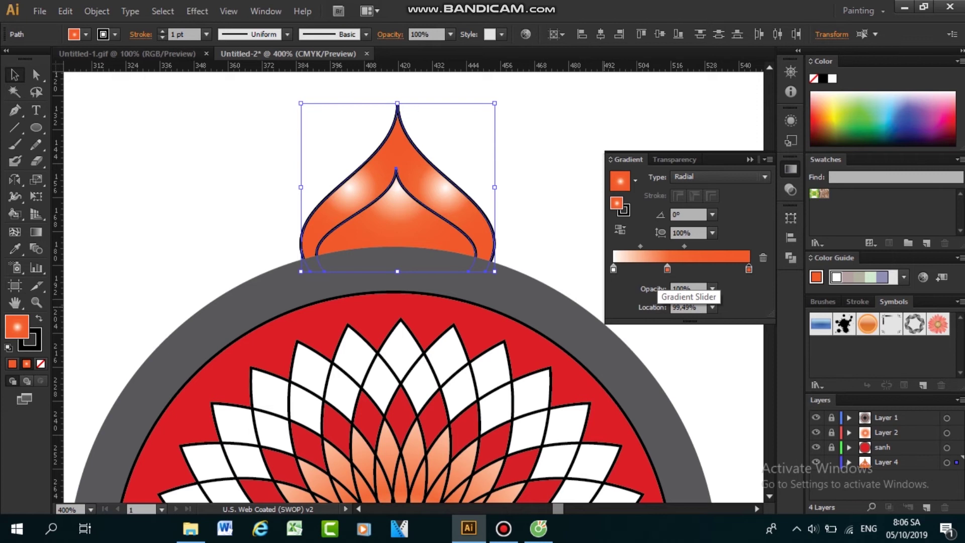
{"action": "left_click_drag", "start_coordinate": [667, 269], "coordinate": [673, 269]}
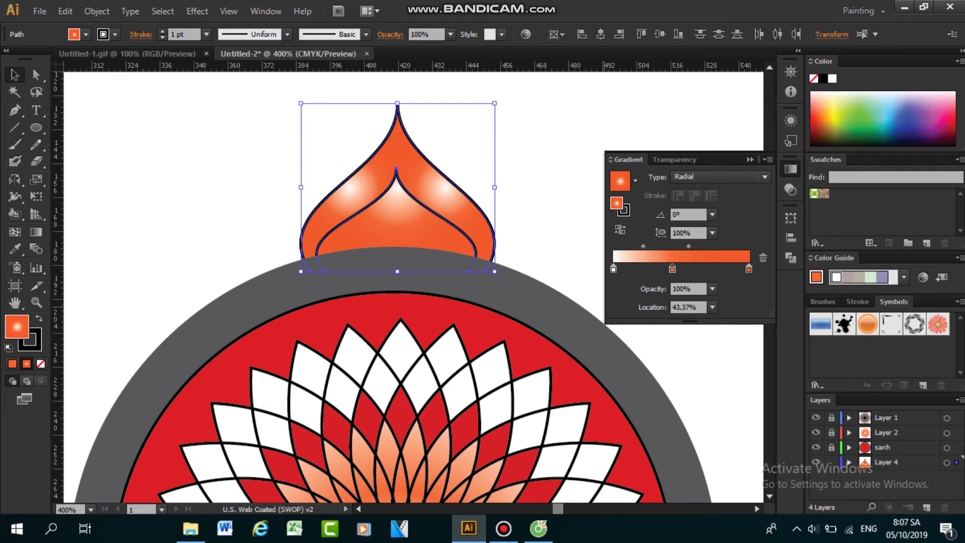
{"action": "left_click_drag", "start_coordinate": [749, 269], "coordinate": [747, 269]}
{"action": "key", "text": "ctrl+z"}
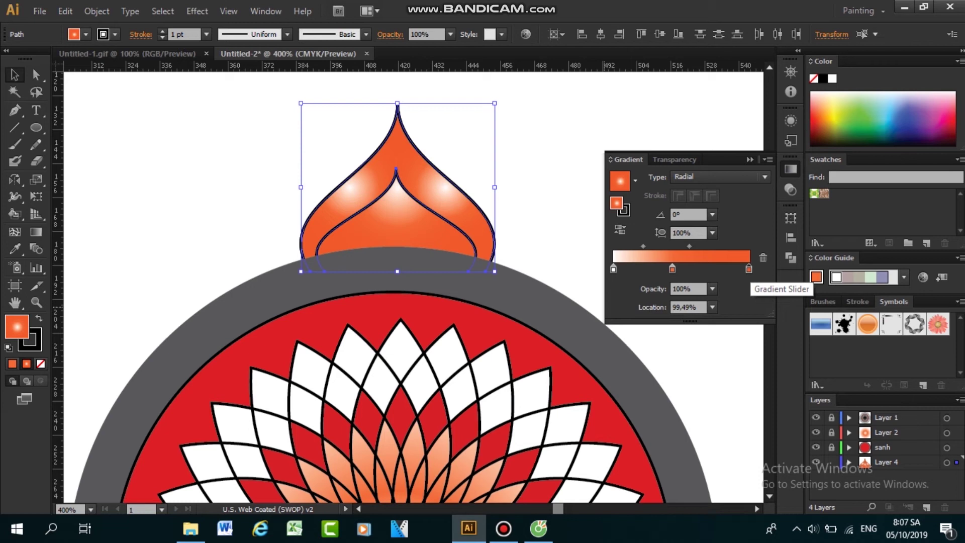
Step: Try yellow-green and then orange on the gradient's end stop, and move the first midpoint to 34.09%
{"action": "double_click", "coordinate": [749, 269]}
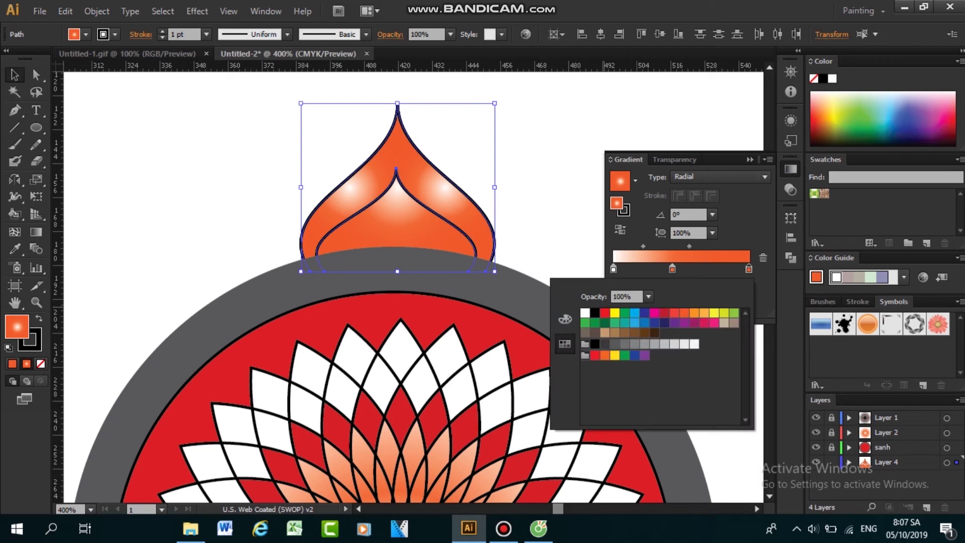
{"action": "left_click", "coordinate": [714, 312]}
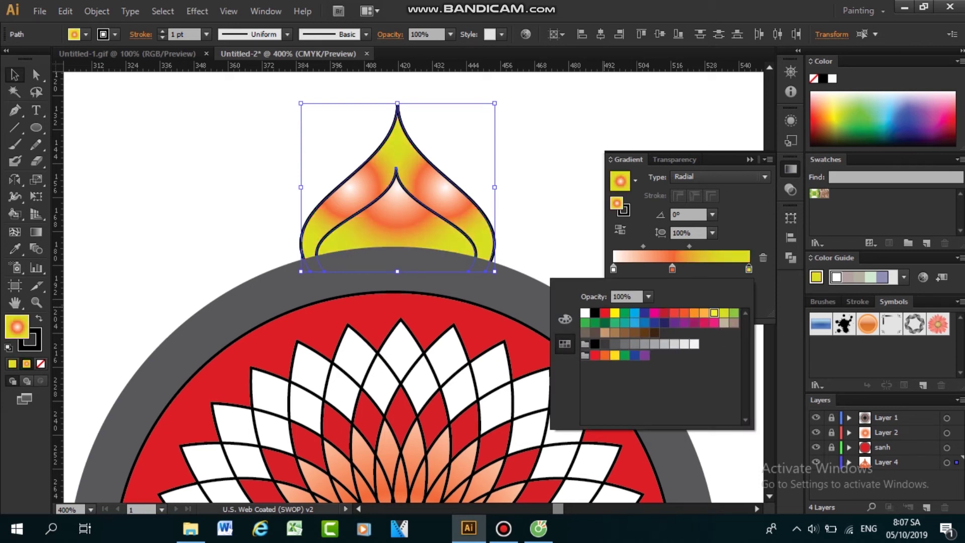
{"action": "left_click", "coordinate": [724, 313]}
{"action": "left_click", "coordinate": [694, 313]}
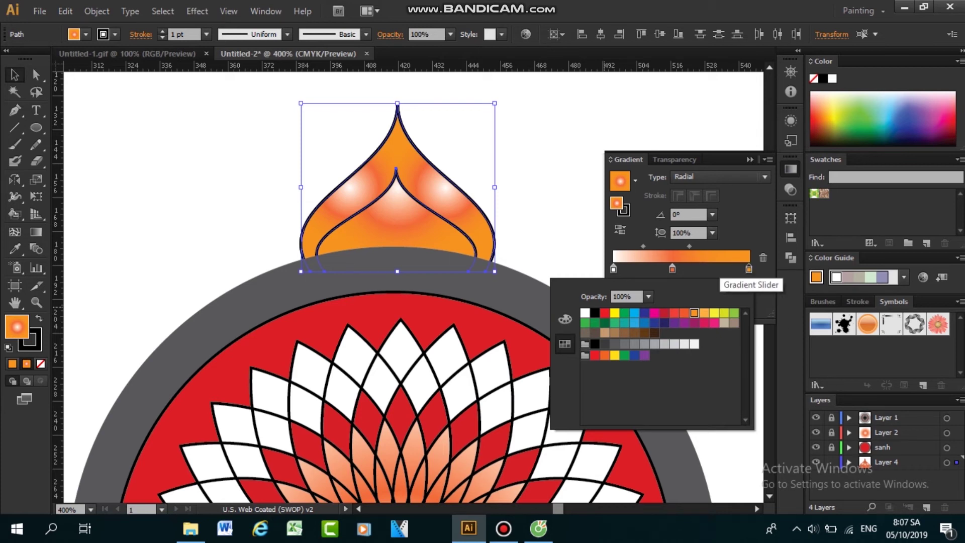
{"action": "left_click", "coordinate": [749, 269]}
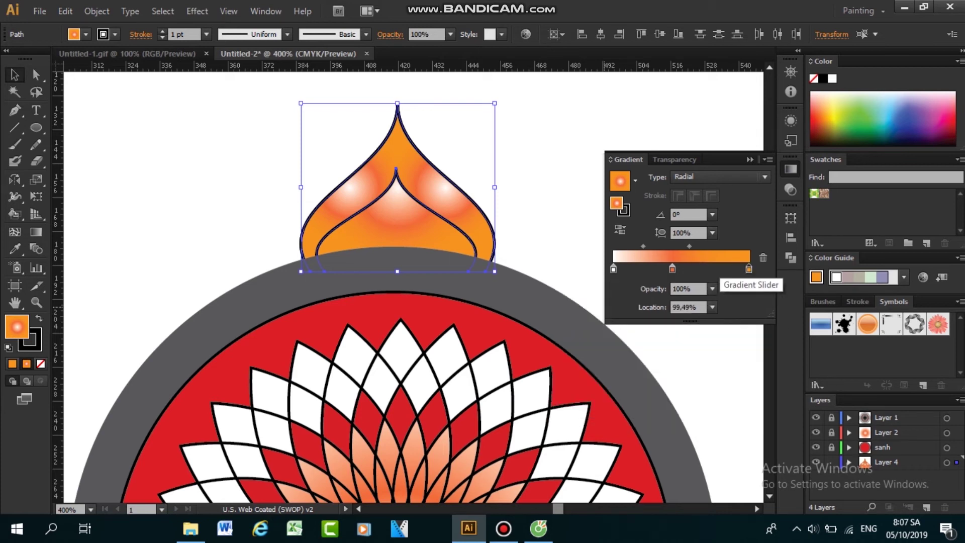
{"action": "left_click_drag", "start_coordinate": [690, 247], "coordinate": [634, 246]}
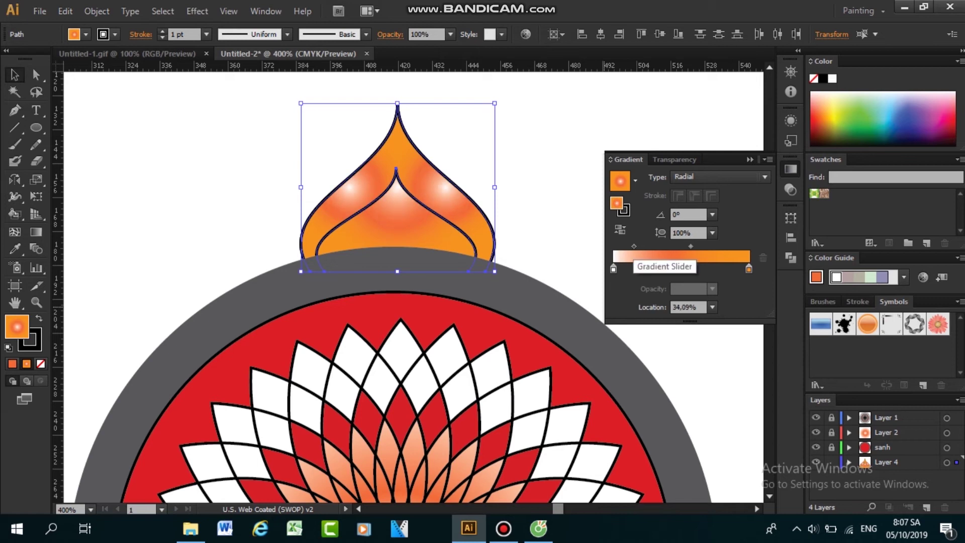
{"action": "left_click", "coordinate": [675, 269]}
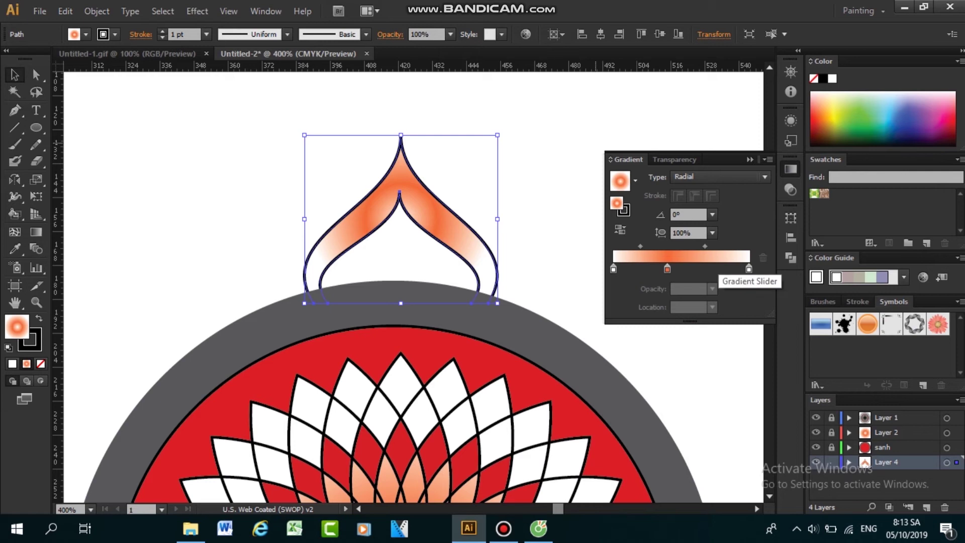
Step: Set the petal gradient's end stop to light orange, move the midpoint before it to 31.2%, and deselect the petal
{"action": "left_click", "coordinate": [748, 269]}
{"action": "double_click", "coordinate": [749, 269]}
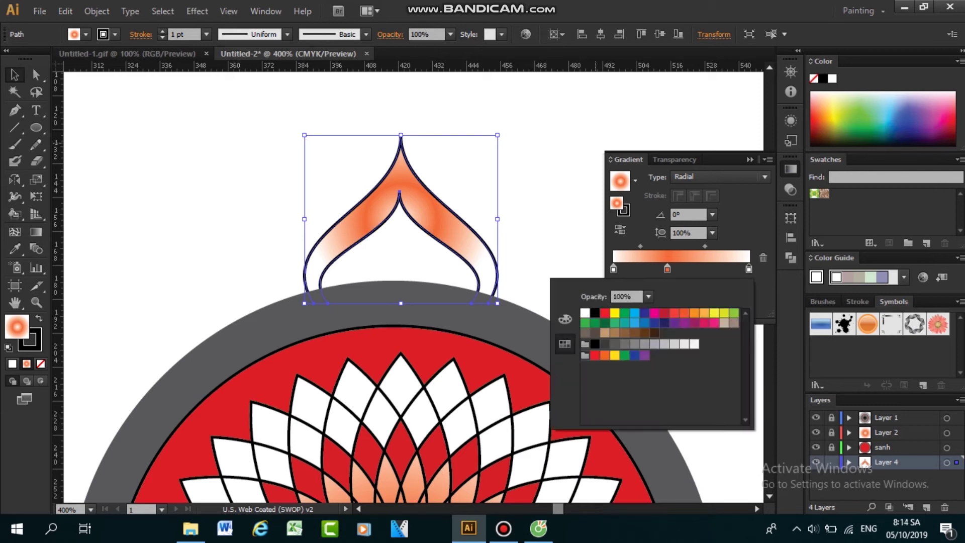
{"action": "left_click", "coordinate": [705, 313]}
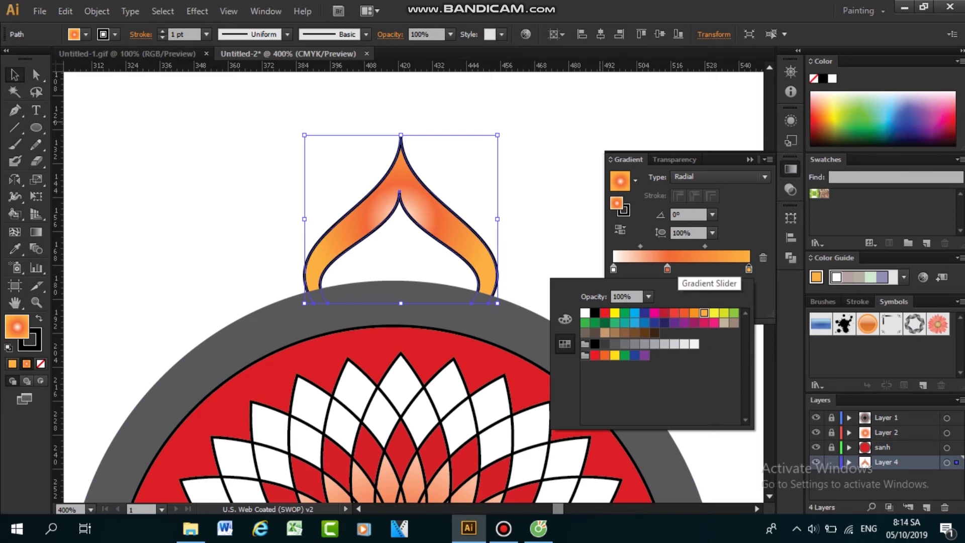
{"action": "left_click", "coordinate": [678, 267]}
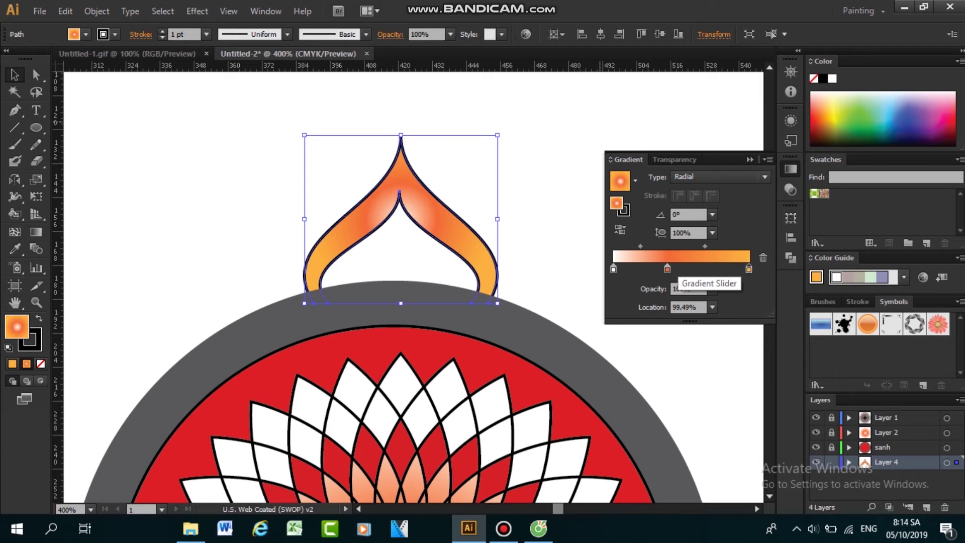
{"action": "mouse_move", "coordinate": [705, 247]}
{"action": "left_mouse_down"}
{"action": "mouse_move", "coordinate": [681, 247]}
{"action": "mouse_move", "coordinate": [693, 246]}
{"action": "left_mouse_up"}
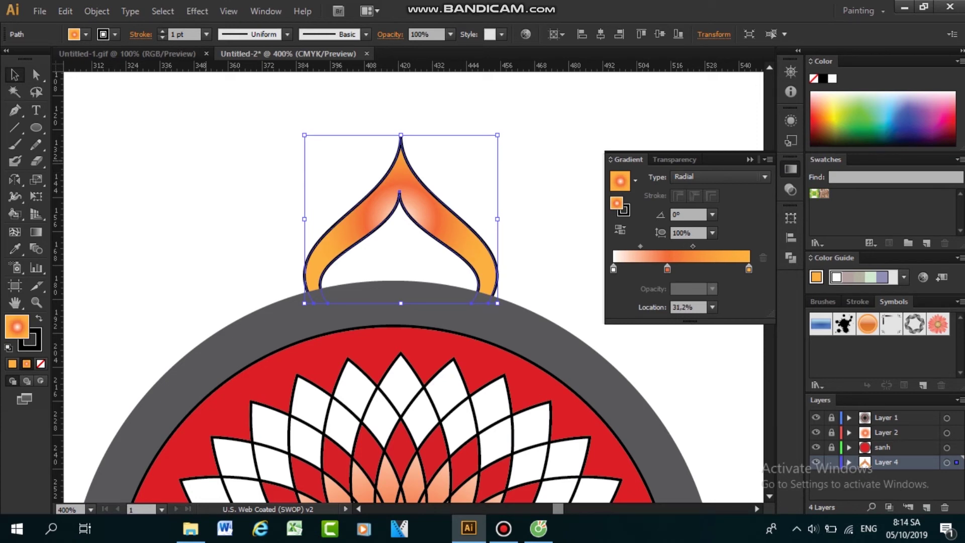
{"action": "left_click", "coordinate": [206, 160]}
Step: Copy the whole petal ornament to just below the circular design and rotate the copy 180° so it points down
{"action": "scroll", "coordinate": [206, 151], "scroll_direction": "down", "scroll_amount": 8}
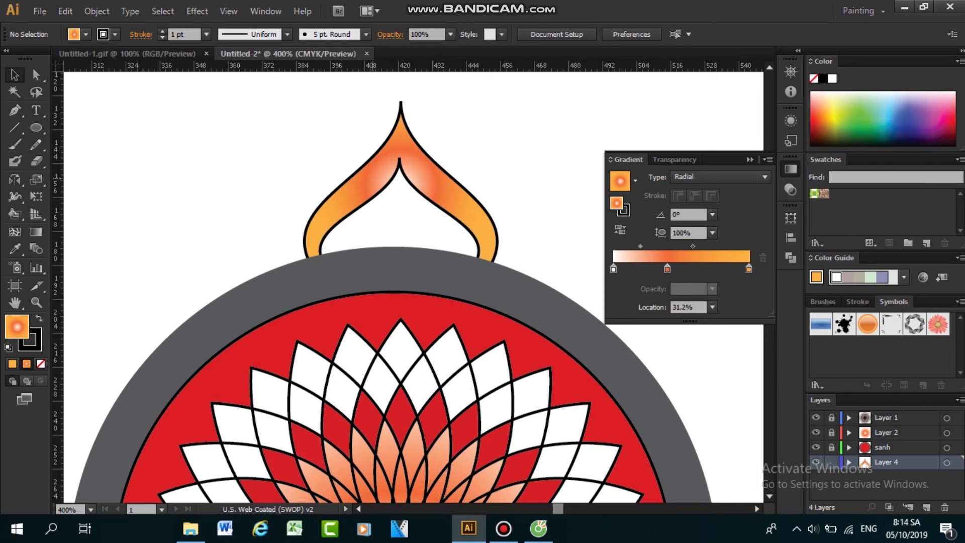
{"action": "key", "text": "ctrl+minus"}
{"action": "key", "text": "ctrl+minus"}
{"action": "key", "text": "ctrl+minus"}
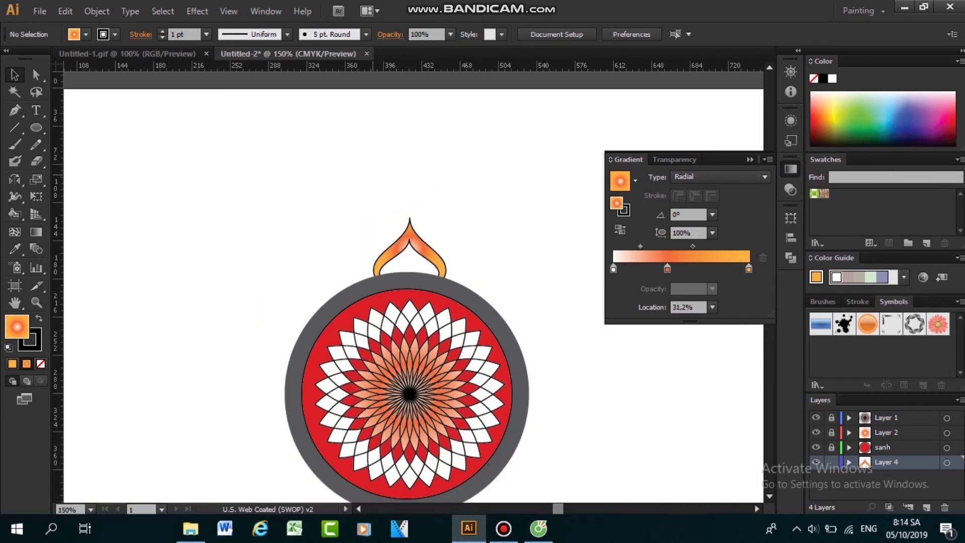
{"action": "scroll", "coordinate": [390, 281], "scroll_direction": "down", "scroll_amount": 4}
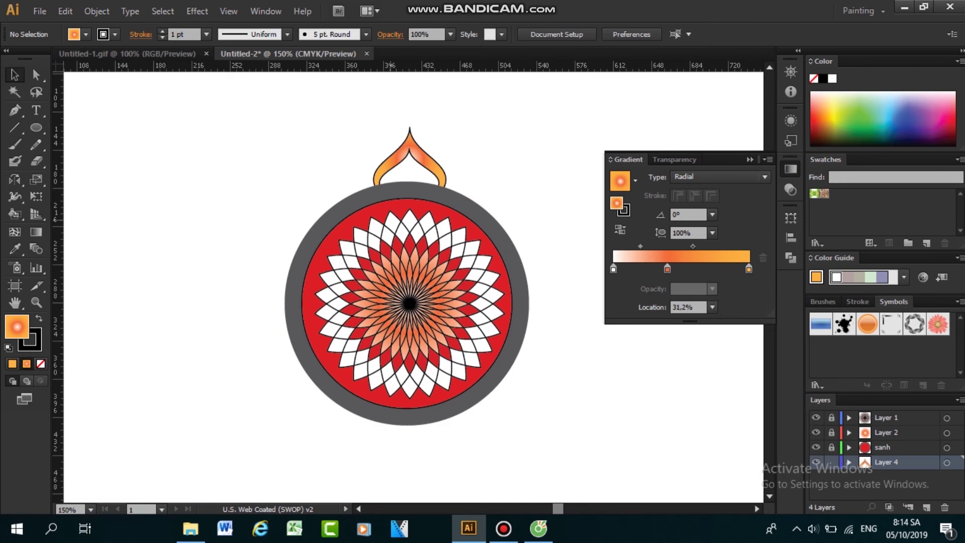
{"action": "key", "text": "ctrl+minus"}
{"action": "key", "text": "ctrl+minus"}
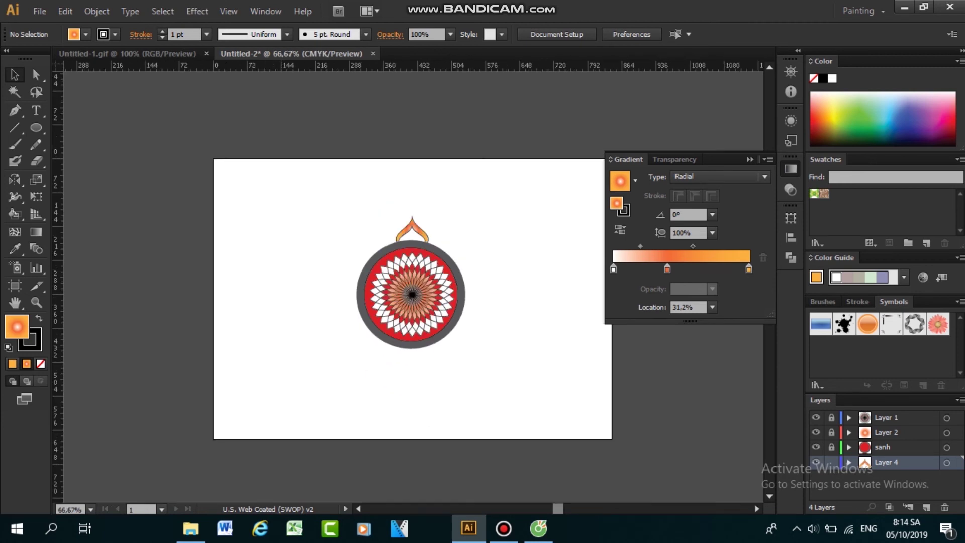
{"action": "key", "text": "ctrl+plus"}
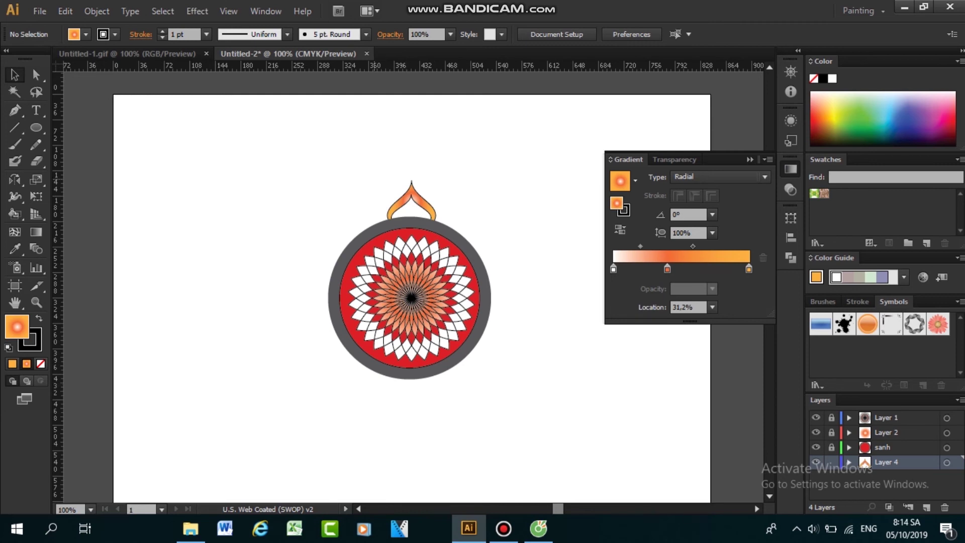
{"action": "left_click_drag", "start_coordinate": [376, 177], "coordinate": [428, 202]}
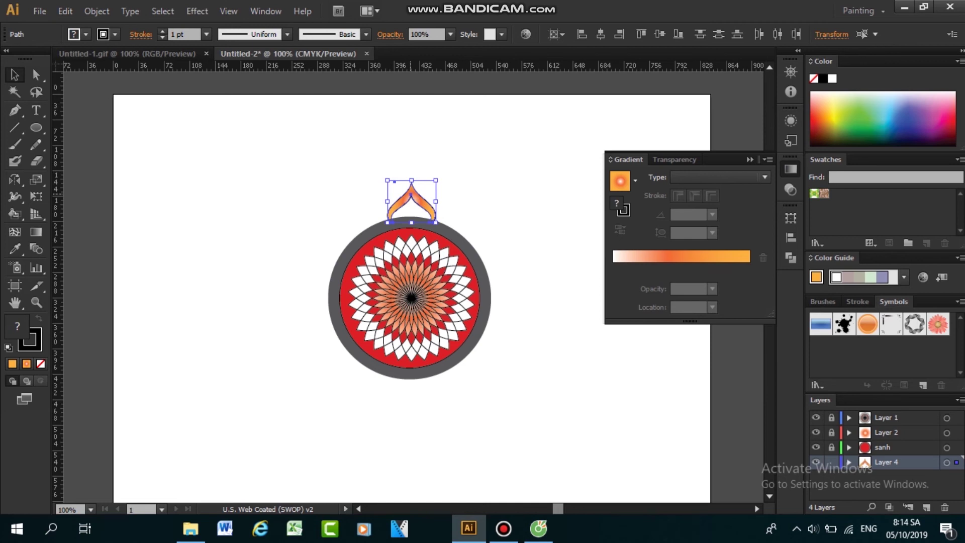
{"action": "left_click_drag", "start_coordinate": [412, 195], "coordinate": [386, 423]}
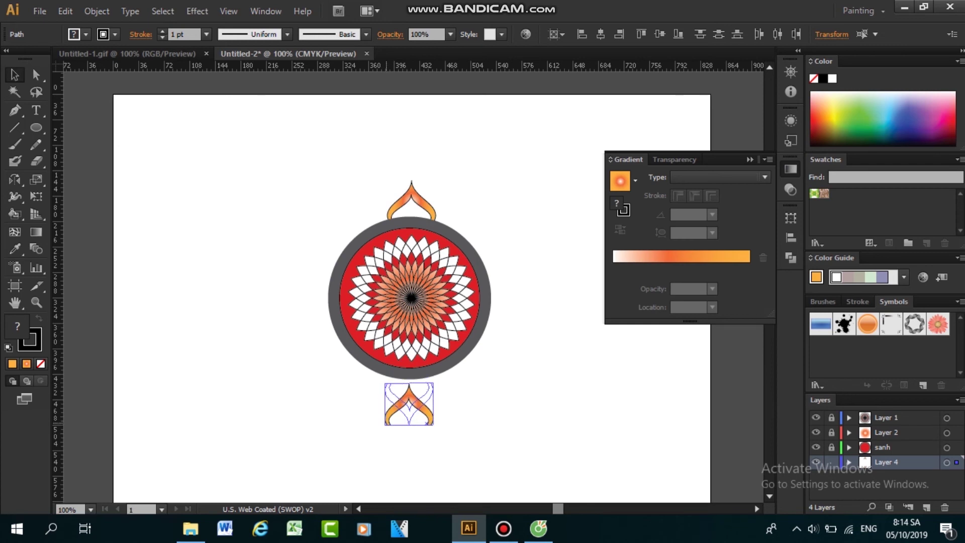
{"action": "left_click_drag", "start_coordinate": [376, 387], "coordinate": [390, 401]}
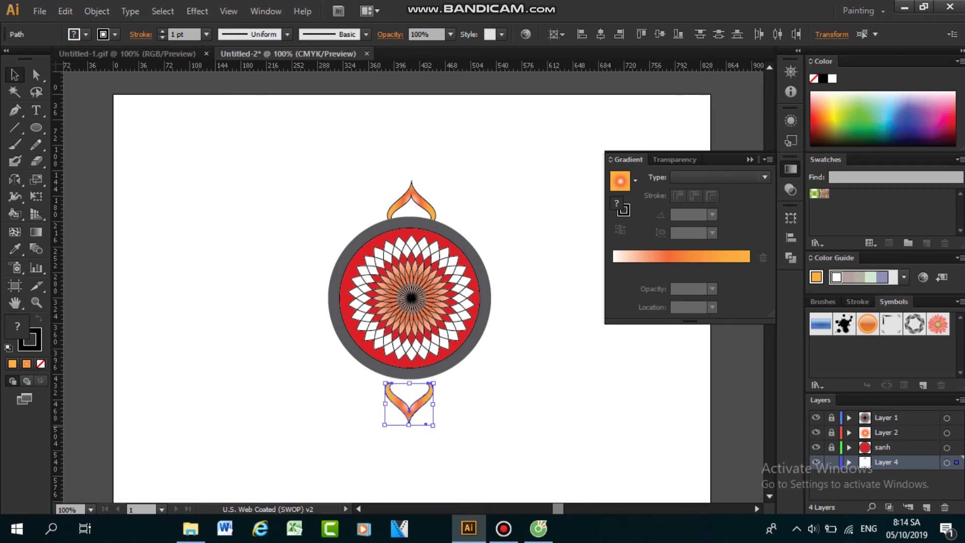
Step: Move the lower petal up against the grey ring, shift it slightly right in line with the upper petal, and deselect it
{"action": "left_click_drag", "start_coordinate": [440, 428], "coordinate": [409, 401]}
{"action": "left_click", "coordinate": [436, 420]}
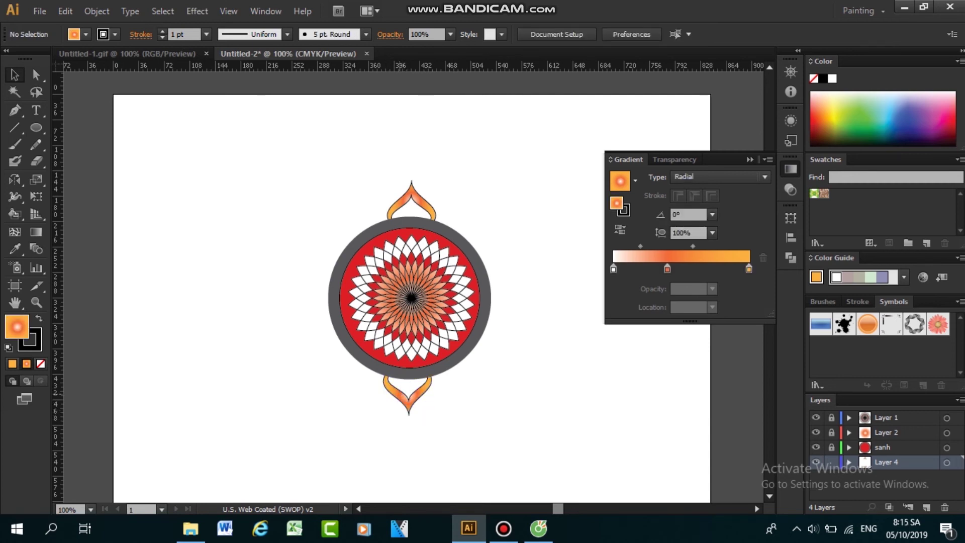
{"action": "left_click", "coordinate": [401, 395]}
{"action": "left_click_drag", "start_coordinate": [400, 395], "coordinate": [404, 398]}
{"action": "left_click", "coordinate": [445, 410]}
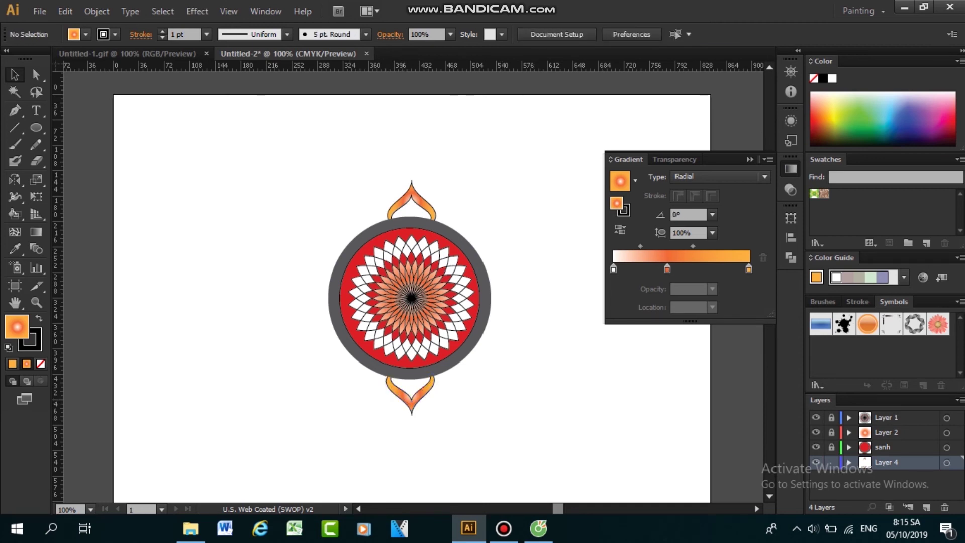
Step: Try a Transform effect that rotates the upper and lower petals by 12°, previewing it on the artwork
{"action": "left_click_drag", "start_coordinate": [377, 171], "coordinate": [422, 388]}
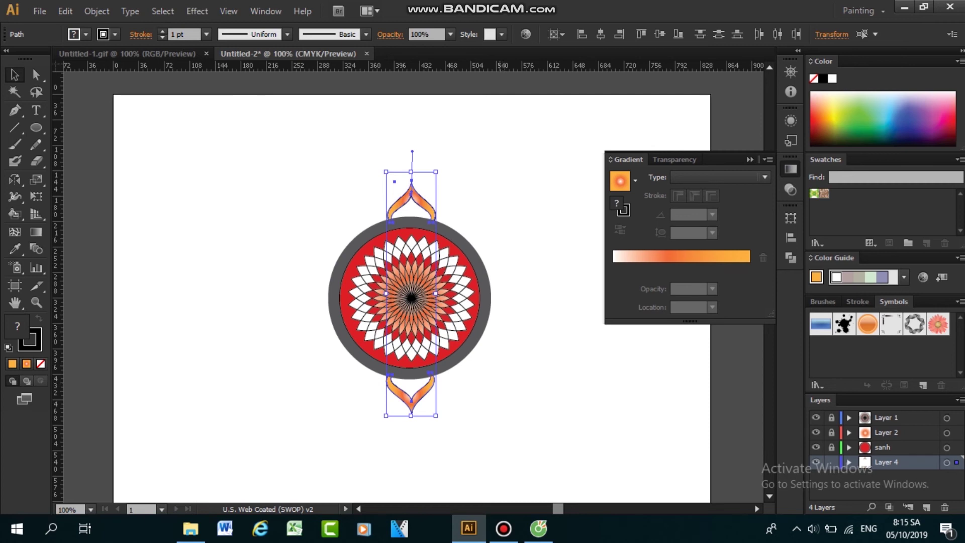
{"action": "key", "text": "ctrl+shift+a"}
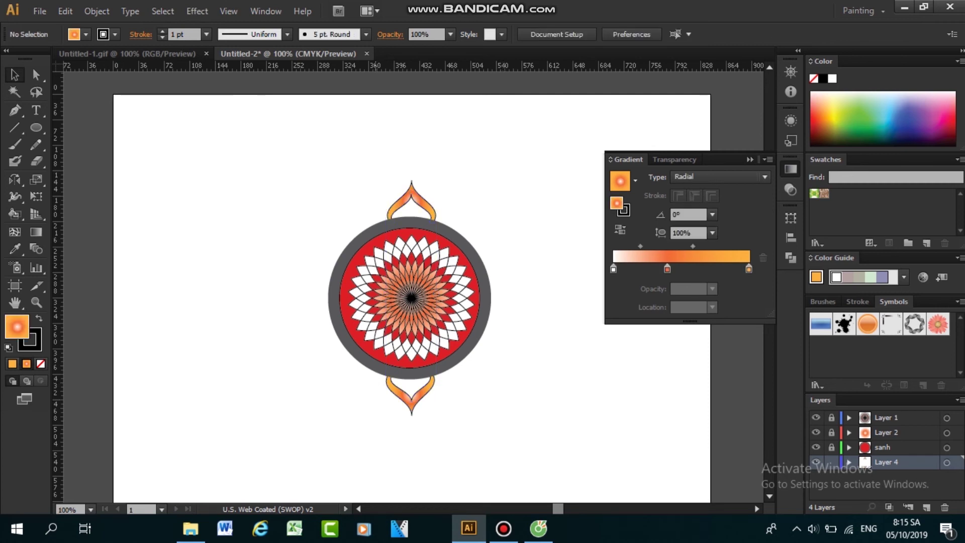
{"action": "left_click_drag", "start_coordinate": [376, 170], "coordinate": [426, 402]}
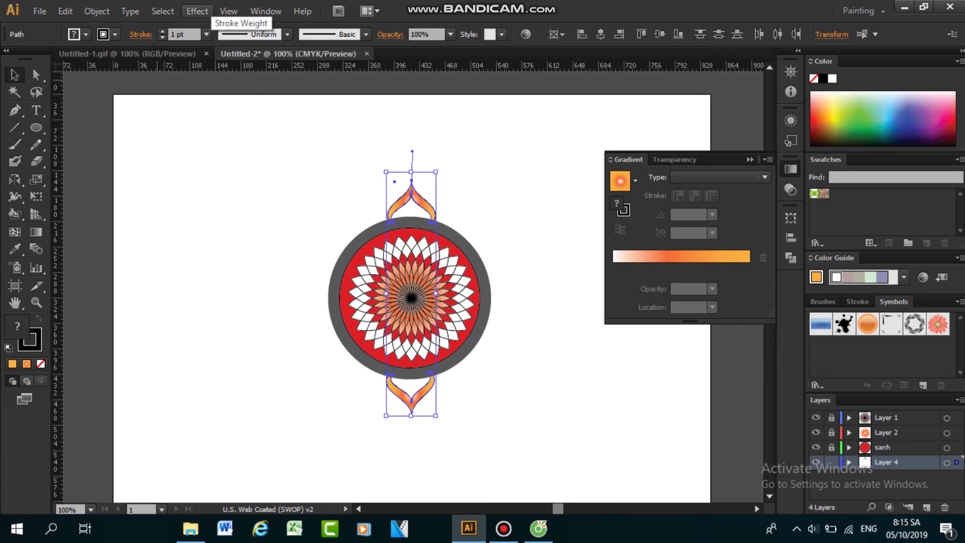
{"action": "left_click", "coordinate": [197, 11]}
{"action": "mouse_move", "coordinate": [301, 126]}
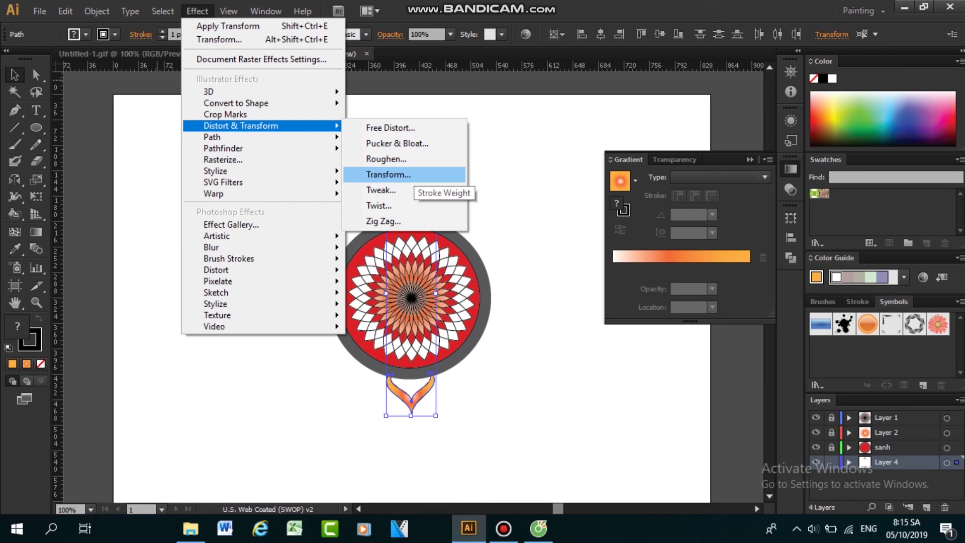
{"action": "left_click", "coordinate": [402, 174]}
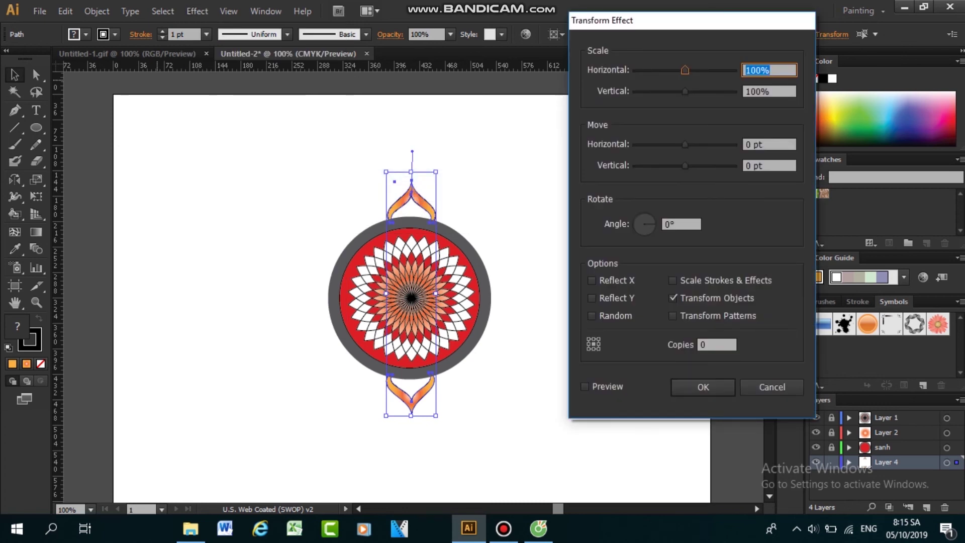
{"action": "left_click", "coordinate": [677, 224]}
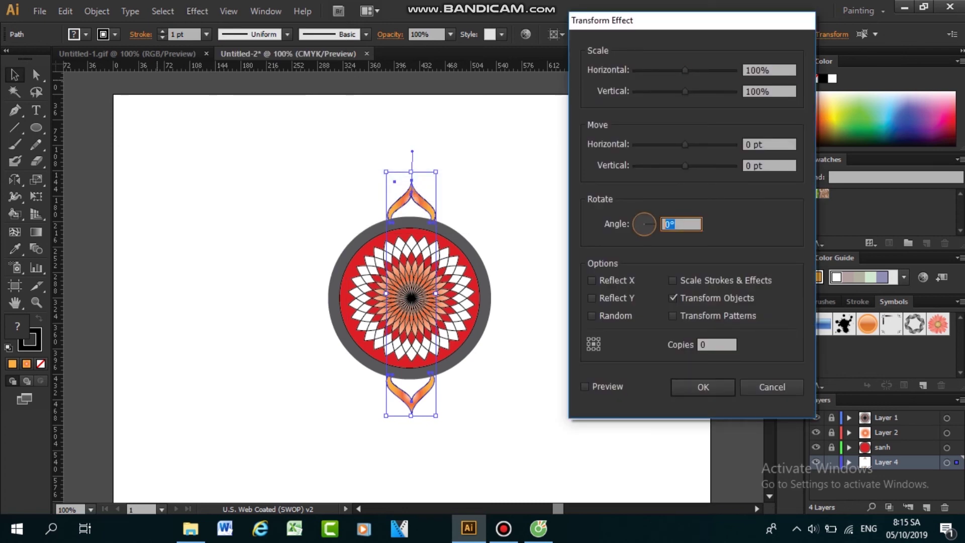
{"action": "type", "text": "12"}
{"action": "left_click", "coordinate": [585, 387]}
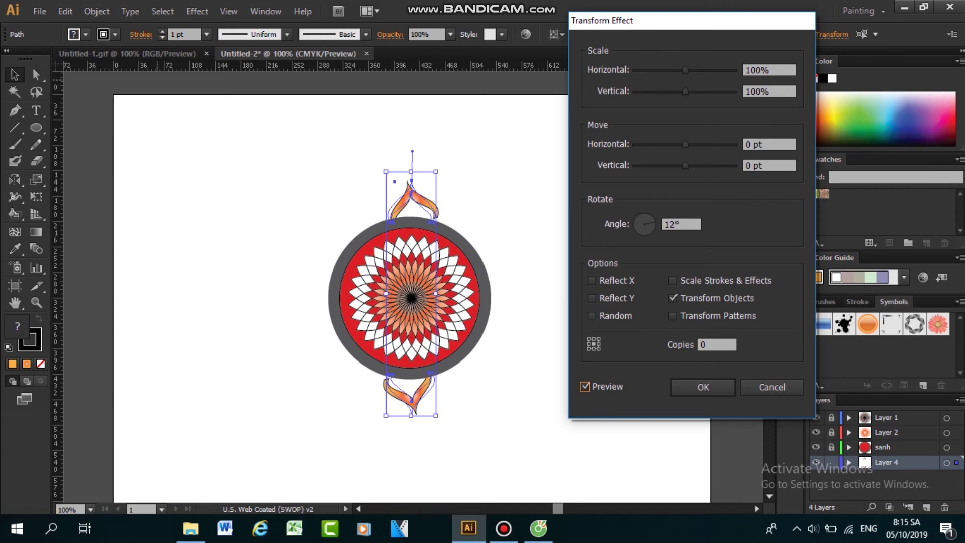
{"action": "left_click", "coordinate": [585, 387]}
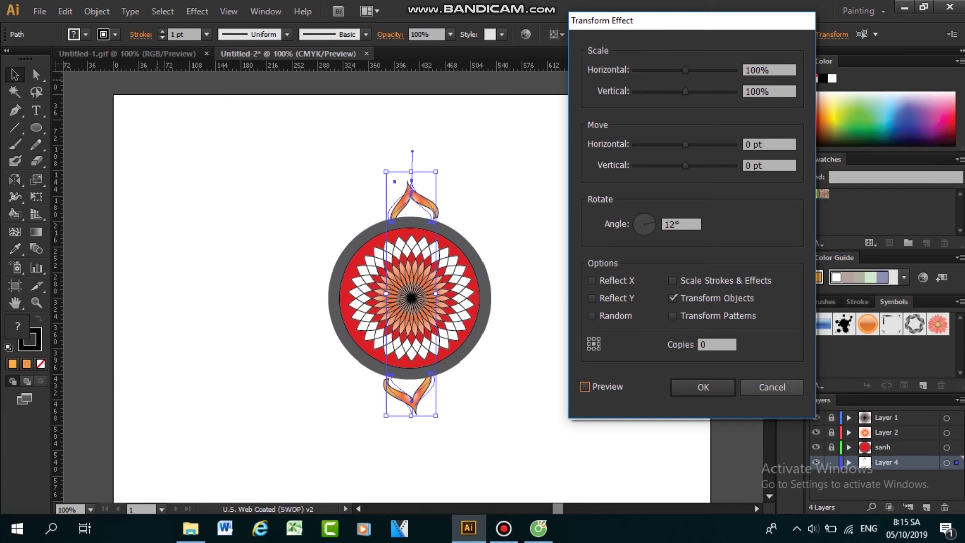
{"action": "left_click", "coordinate": [772, 387]}
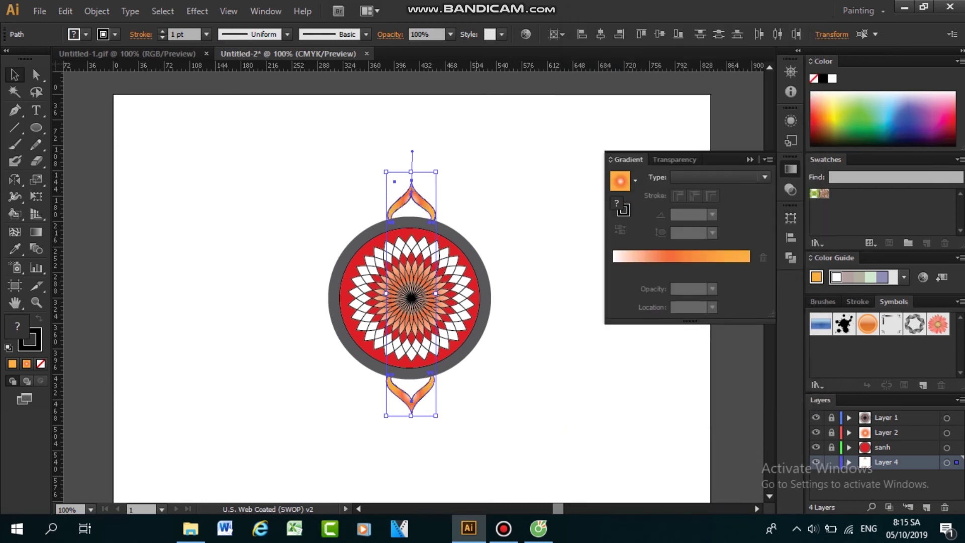
{"action": "left_click", "coordinate": [477, 395]}
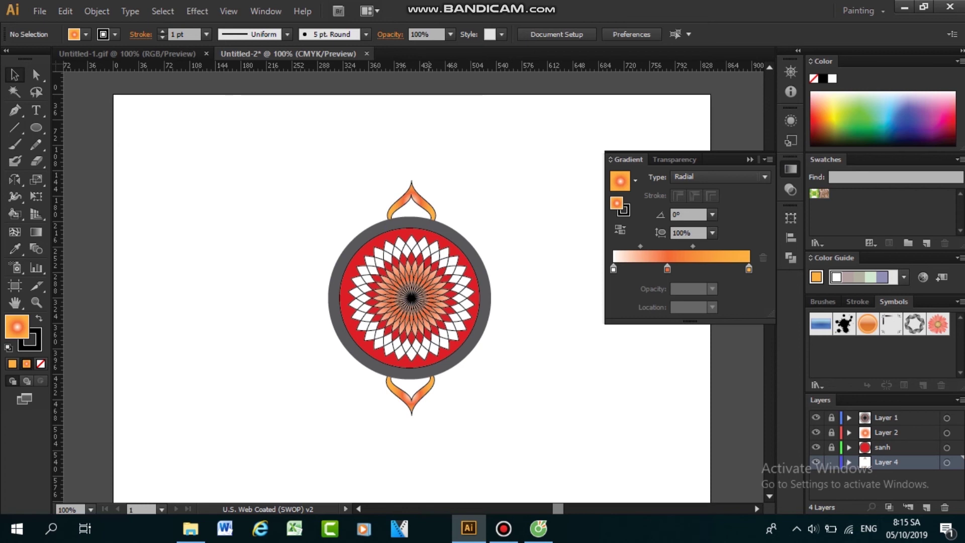
{"action": "left_click_drag", "start_coordinate": [380, 176], "coordinate": [428, 409]}
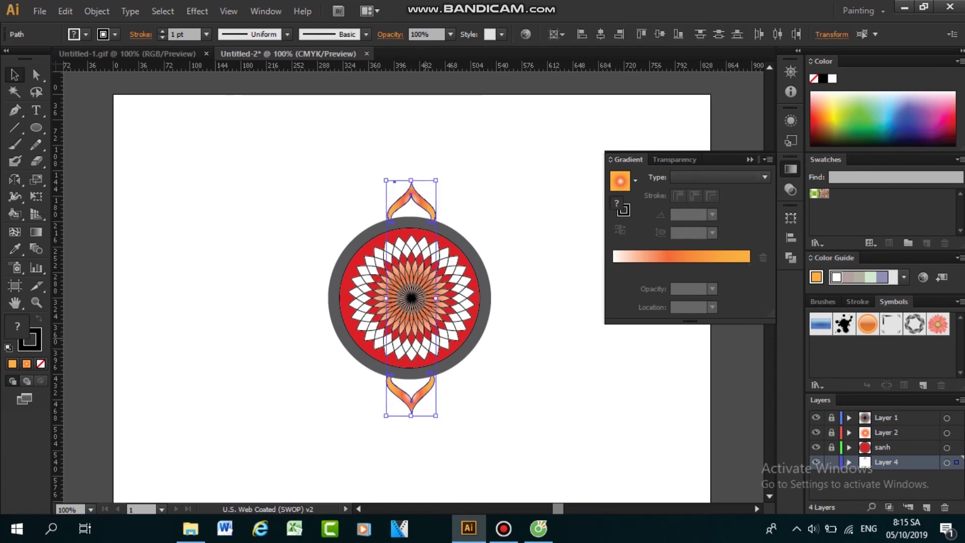
{"action": "left_click", "coordinate": [197, 11]}
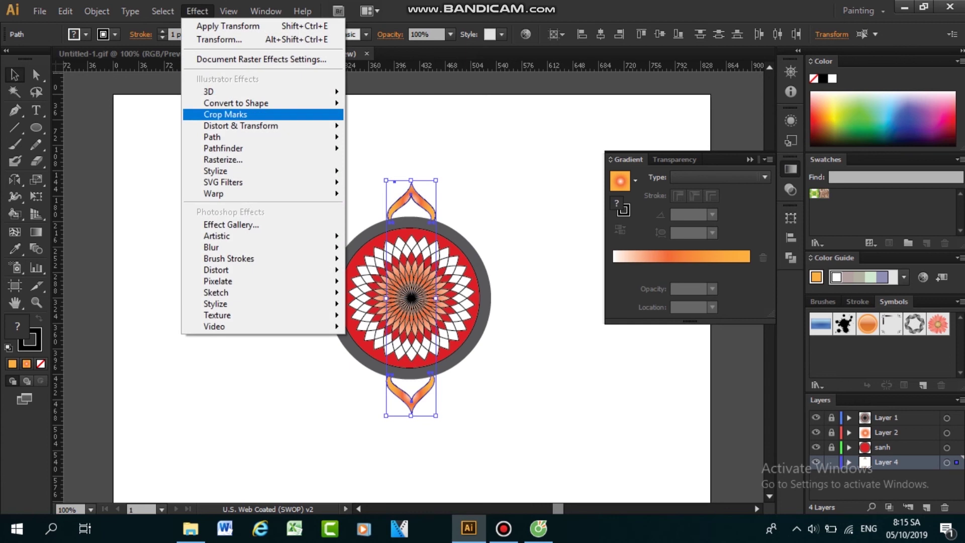
{"action": "mouse_move", "coordinate": [237, 126]}
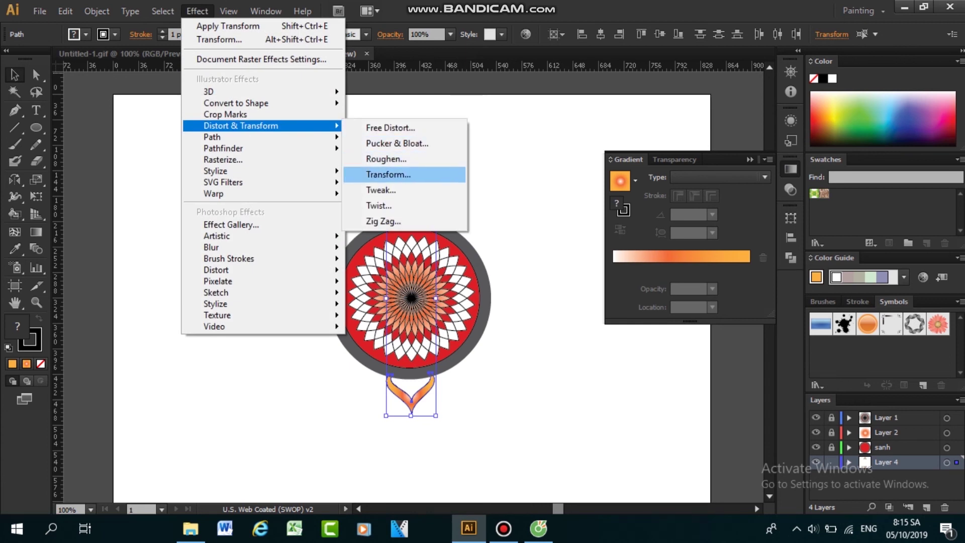
{"action": "left_click", "coordinate": [388, 174]}
{"action": "double_click", "coordinate": [705, 345]}
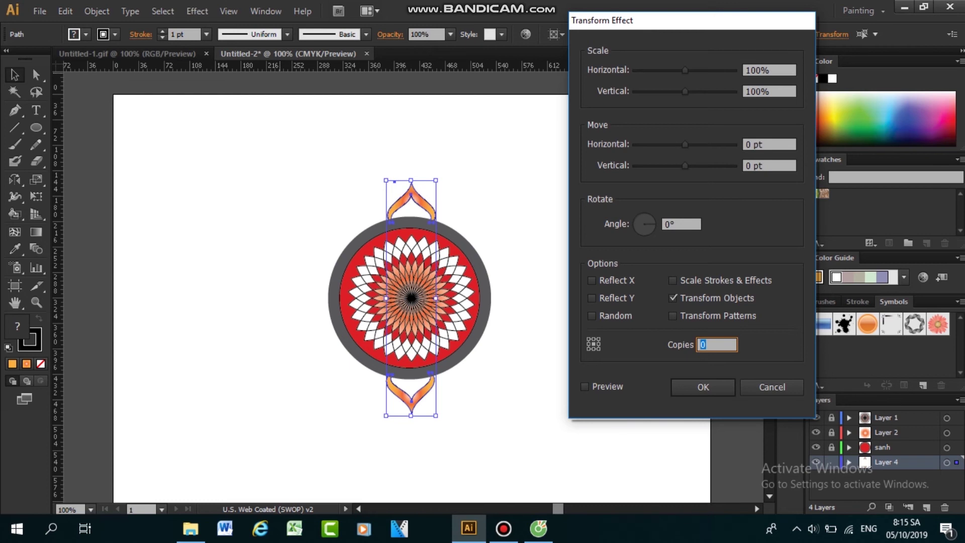
{"action": "left_click", "coordinate": [772, 387]}
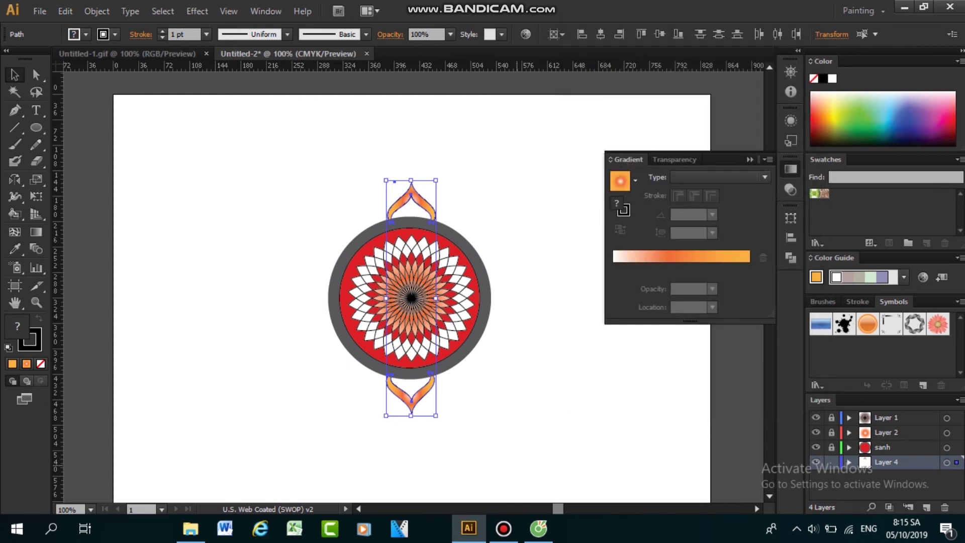
{"action": "left_click", "coordinate": [349, 201]}
Step: Move the upper petal slightly down and left and the lower petal slightly up, so both overlap the grey ring more
{"action": "left_click", "coordinate": [409, 196]}
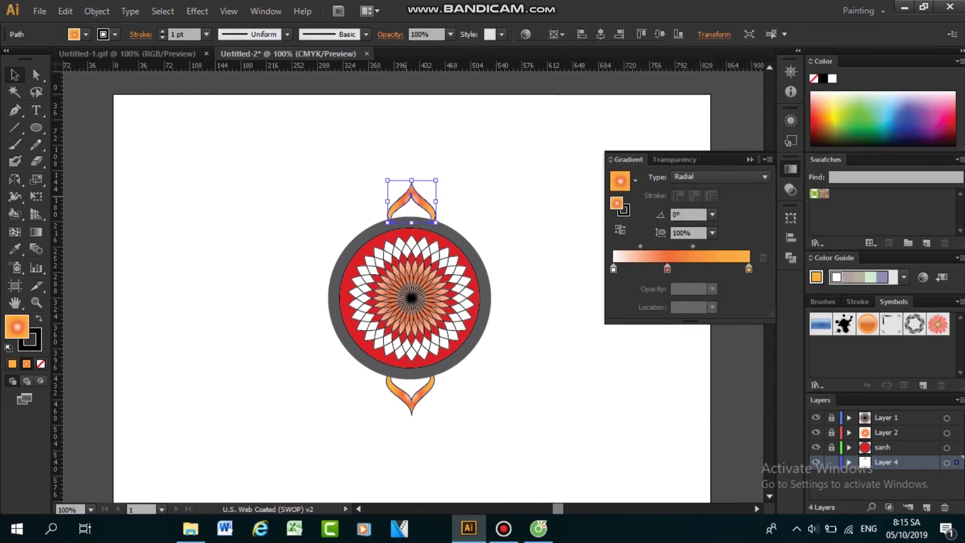
{"action": "left_click_drag", "start_coordinate": [406, 196], "coordinate": [405, 200]}
{"action": "left_click", "coordinate": [476, 195]}
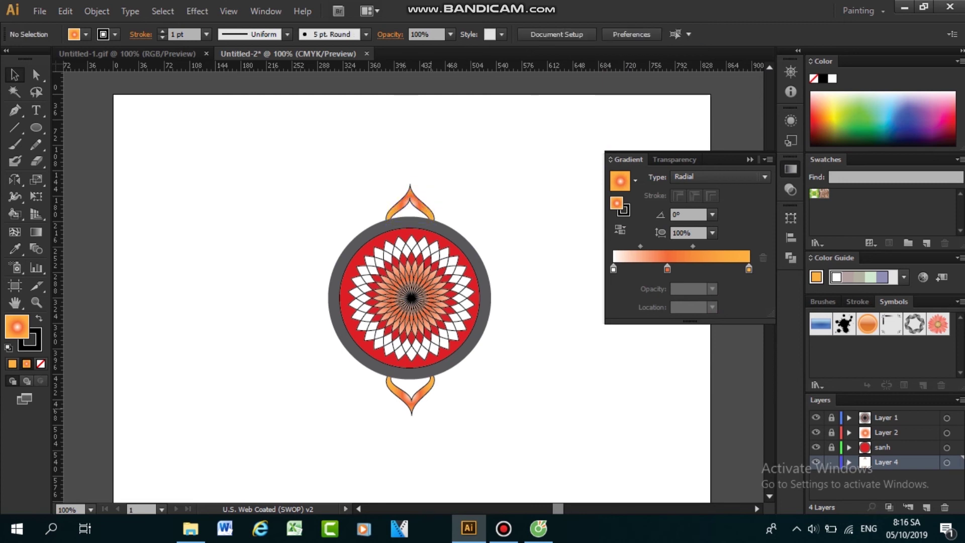
{"action": "left_click", "coordinate": [415, 400]}
{"action": "left_click_drag", "start_coordinate": [415, 400], "coordinate": [415, 397]}
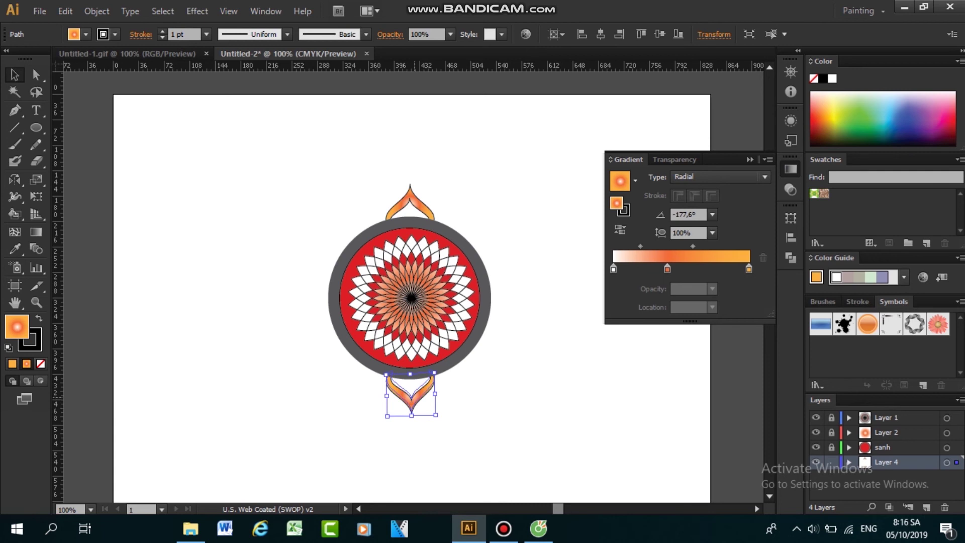
{"action": "key", "text": "ctrl+shift+a"}
Step: Try a previewed Transform effect on both petals with a 12° rotation and 4 copies
{"action": "left_click_drag", "start_coordinate": [380, 152], "coordinate": [436, 400]}
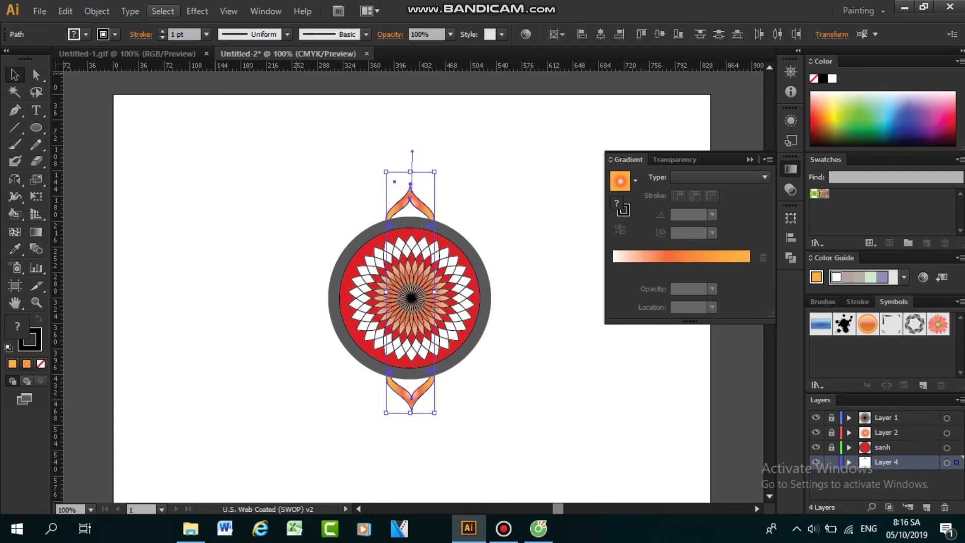
{"action": "left_click", "coordinate": [197, 11]}
{"action": "mouse_move", "coordinate": [241, 126]}
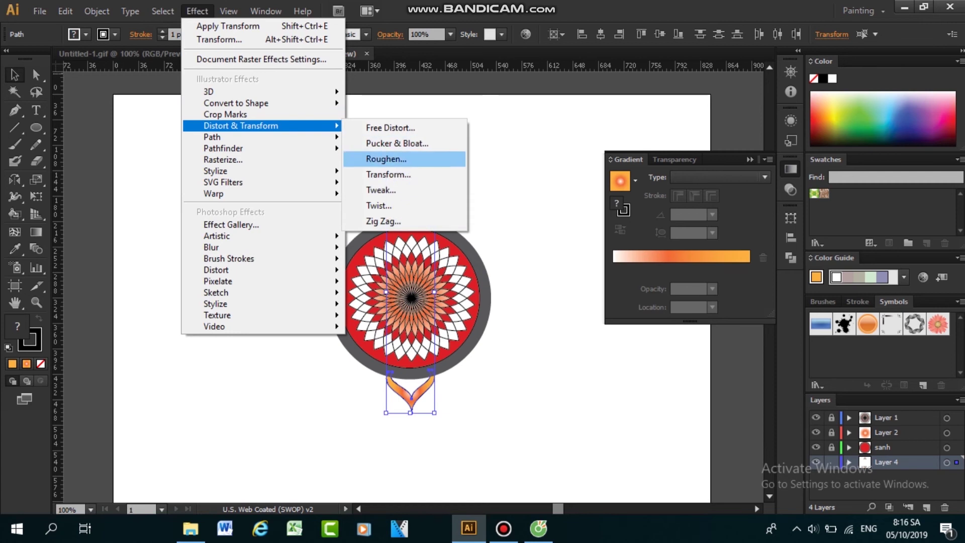
{"action": "left_click", "coordinate": [388, 175]}
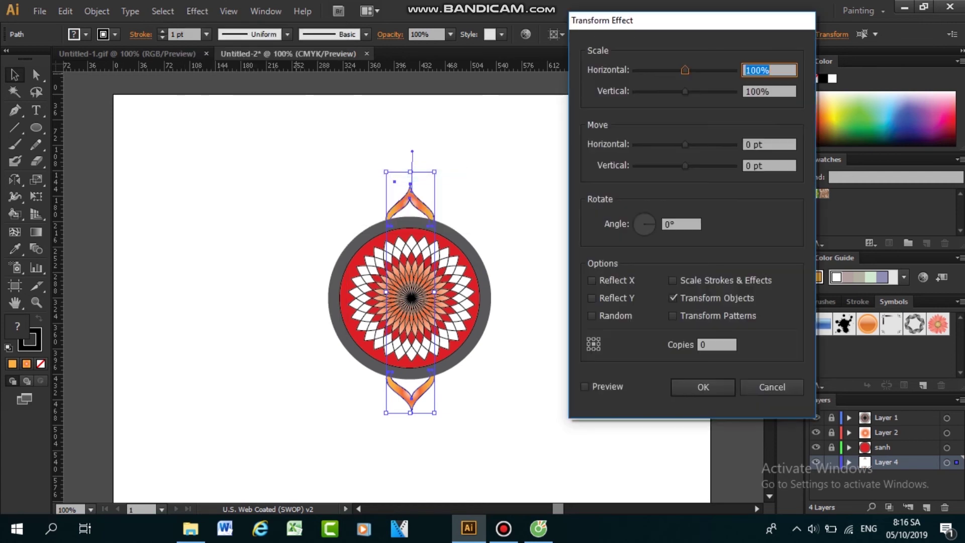
{"action": "double_click", "coordinate": [676, 224]}
{"action": "type", "text": "12"}
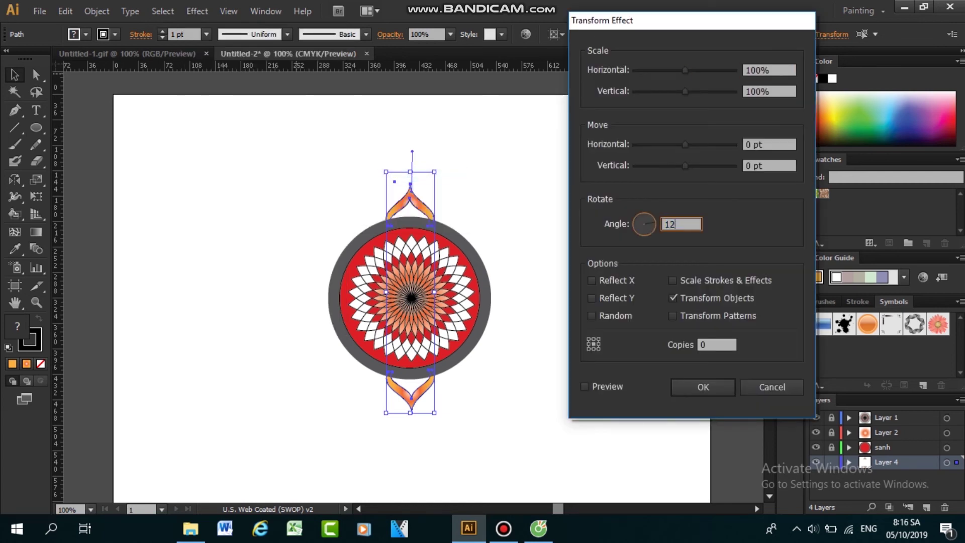
{"action": "left_click", "coordinate": [585, 386]}
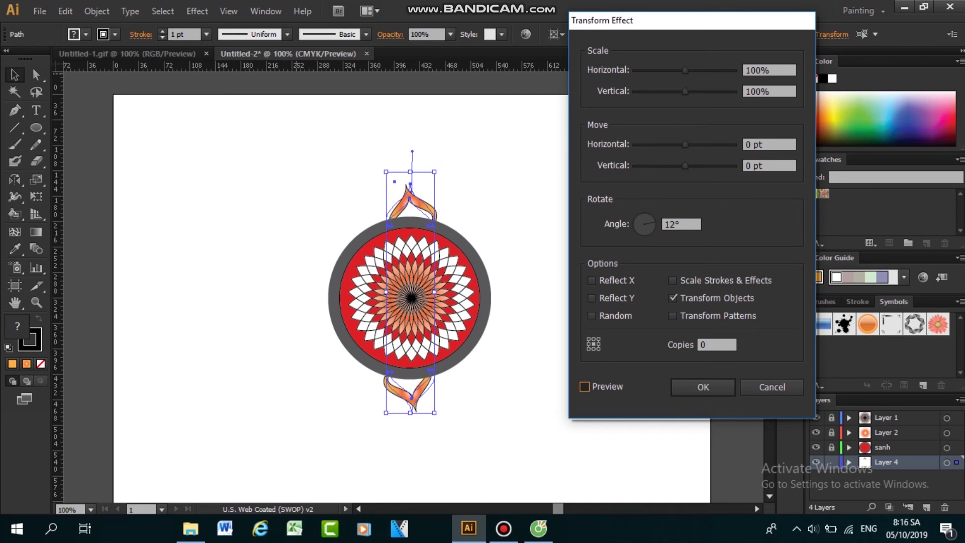
{"action": "key", "text": "space"}
{"action": "left_click", "coordinate": [673, 316]}
{"action": "left_click", "coordinate": [672, 316]}
{"action": "left_click", "coordinate": [714, 345]}
{"action": "type", "text": "4"}
{"action": "left_click", "coordinate": [683, 224]}
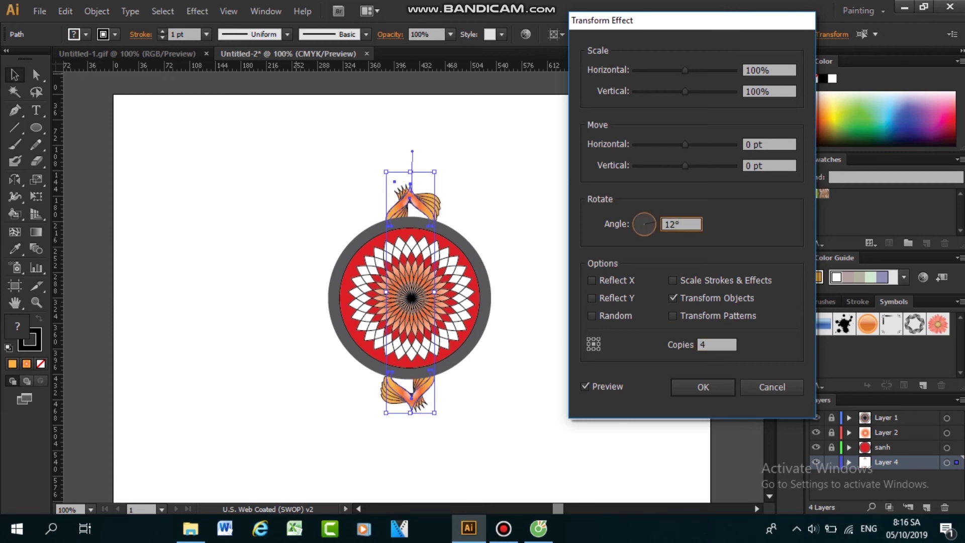
{"action": "left_click", "coordinate": [714, 345]}
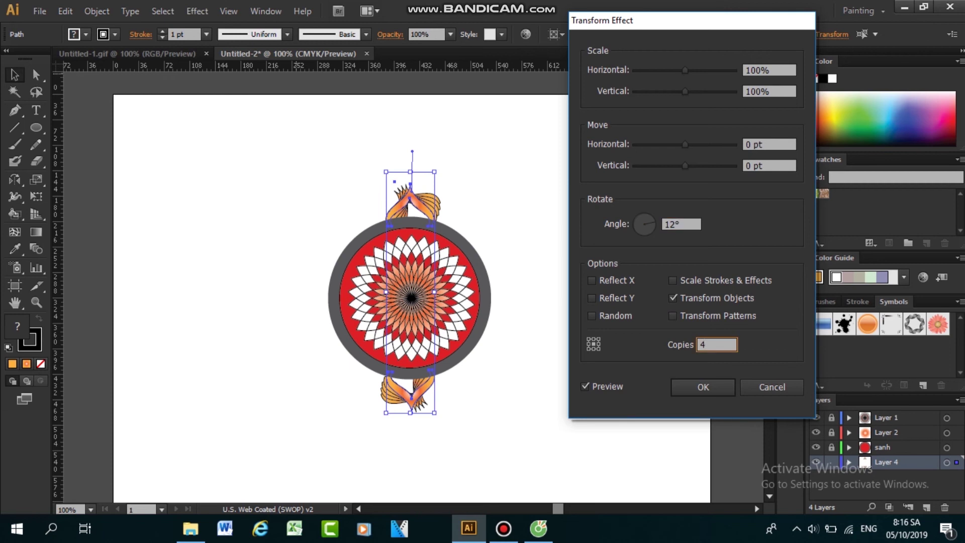
{"action": "key", "text": "BackSpace"}
{"action": "key", "text": "Escape"}
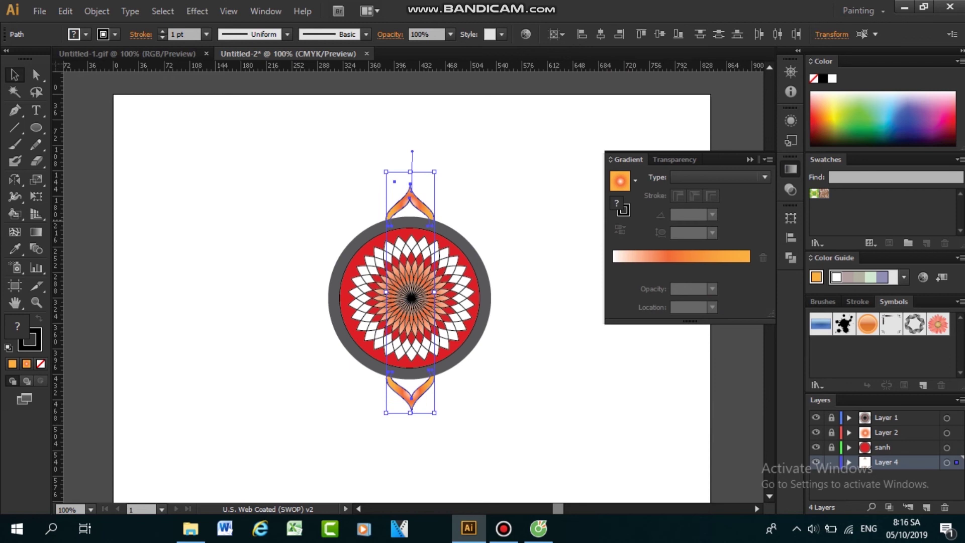
{"action": "left_click", "coordinate": [503, 386]}
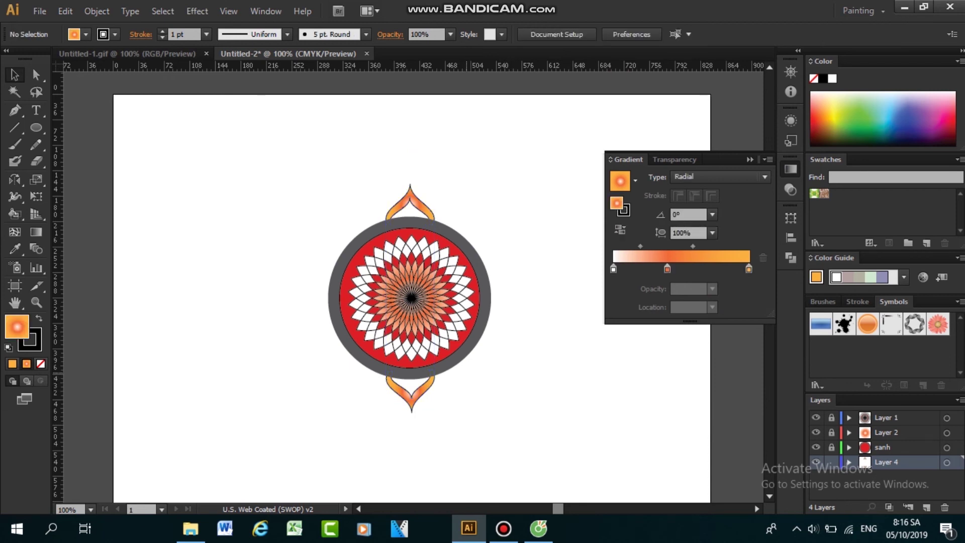
Step: Nudge the upper petal slightly right toward the circular design's vertical centre line and deselect it
{"action": "left_click", "coordinate": [414, 397]}
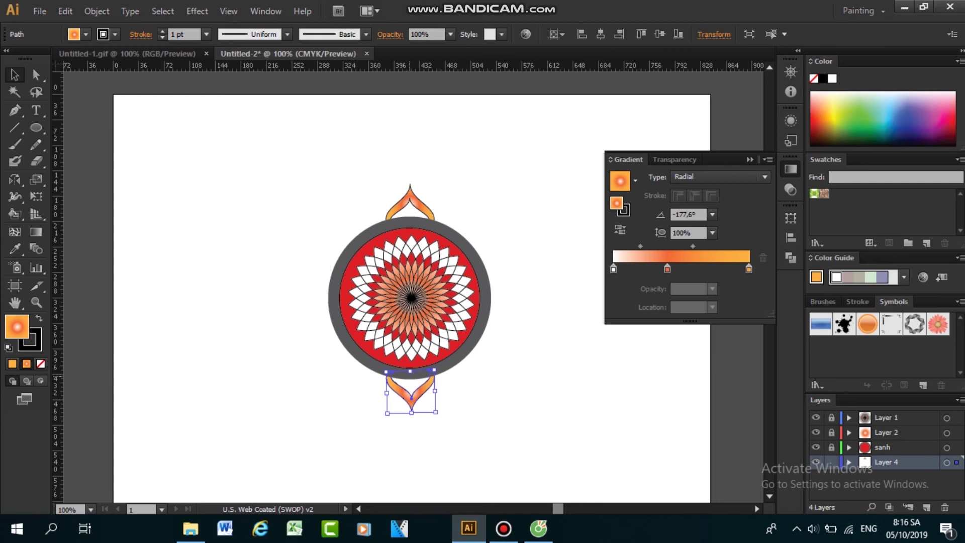
{"action": "key", "text": "ctrl+equal"}
{"action": "key", "text": "ctrl+equal"}
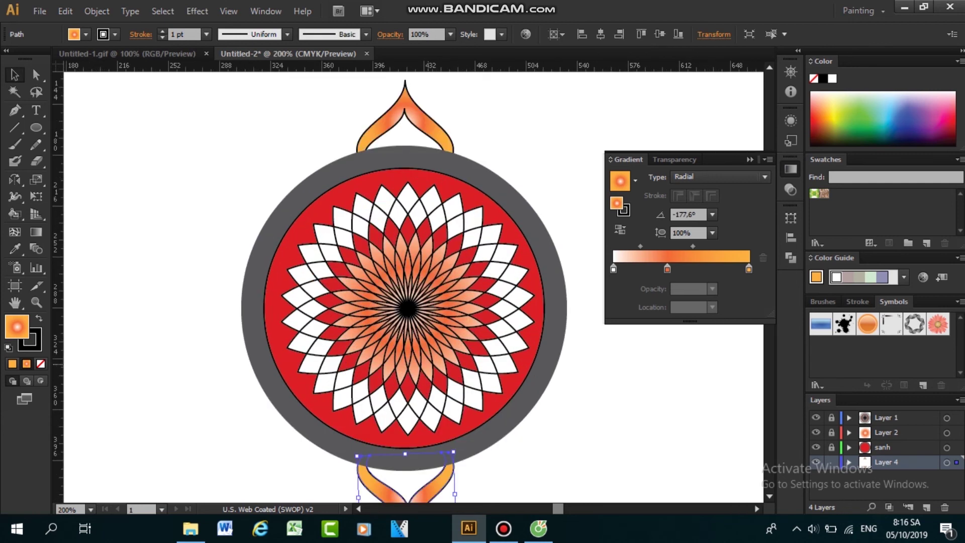
{"action": "scroll", "coordinate": [428, 363], "scroll_direction": "up", "scroll_amount": 2}
{"action": "left_click", "coordinate": [388, 149]}
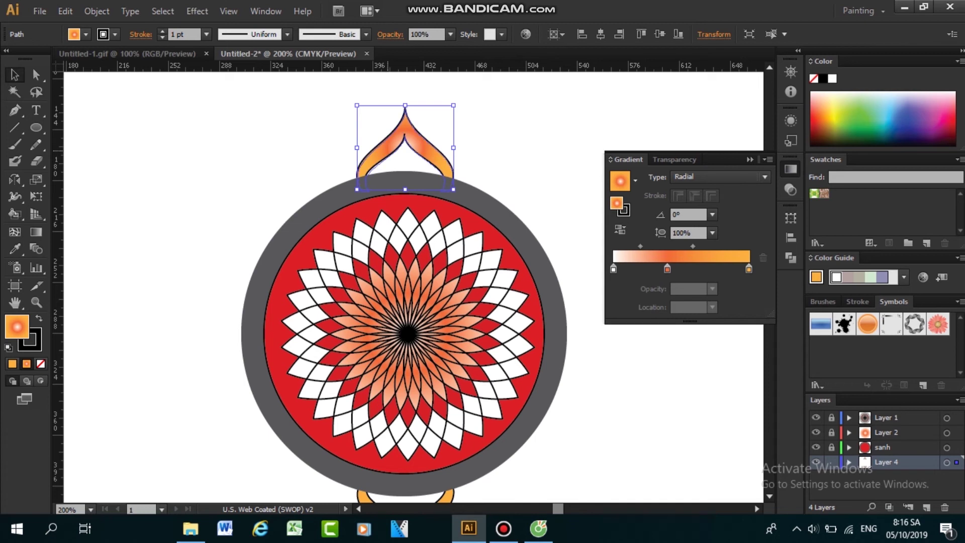
{"action": "key", "text": "Right"}
{"action": "key", "text": "ctrl+shift+a"}
Step: Shift the lower petal slightly left and up along the grey ring, and deselect it
{"action": "scroll", "coordinate": [402, 287], "scroll_direction": "down", "scroll_amount": 2}
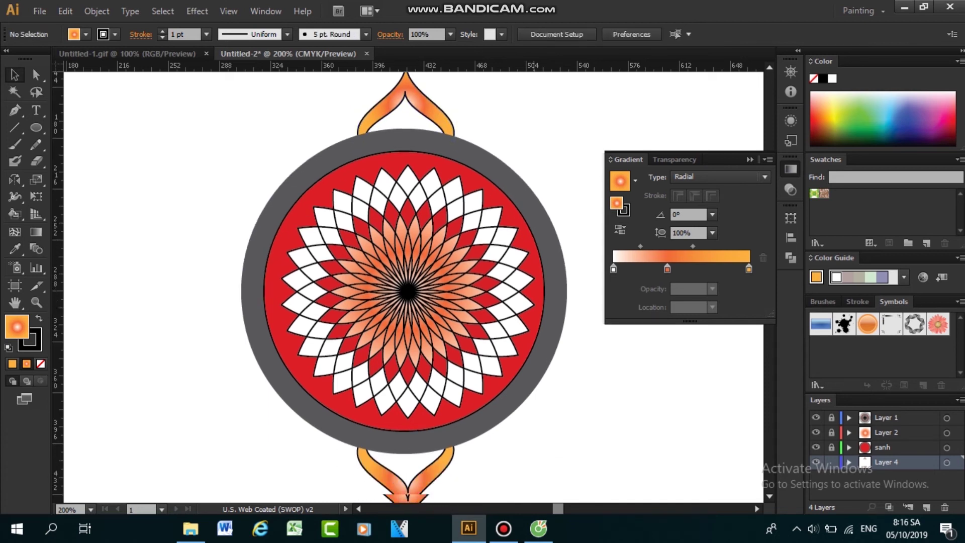
{"action": "left_click", "coordinate": [419, 468]}
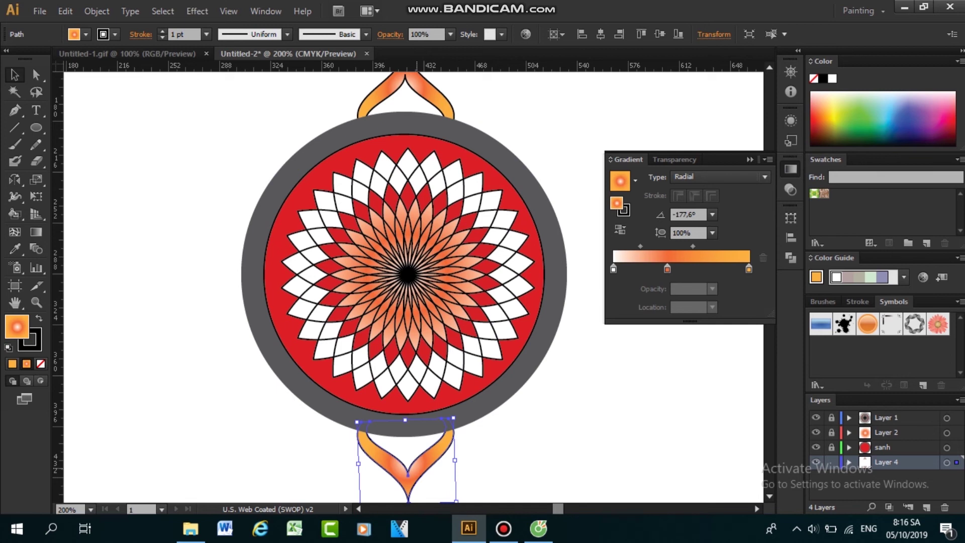
{"action": "left_click_drag", "start_coordinate": [419, 468], "coordinate": [408, 462]}
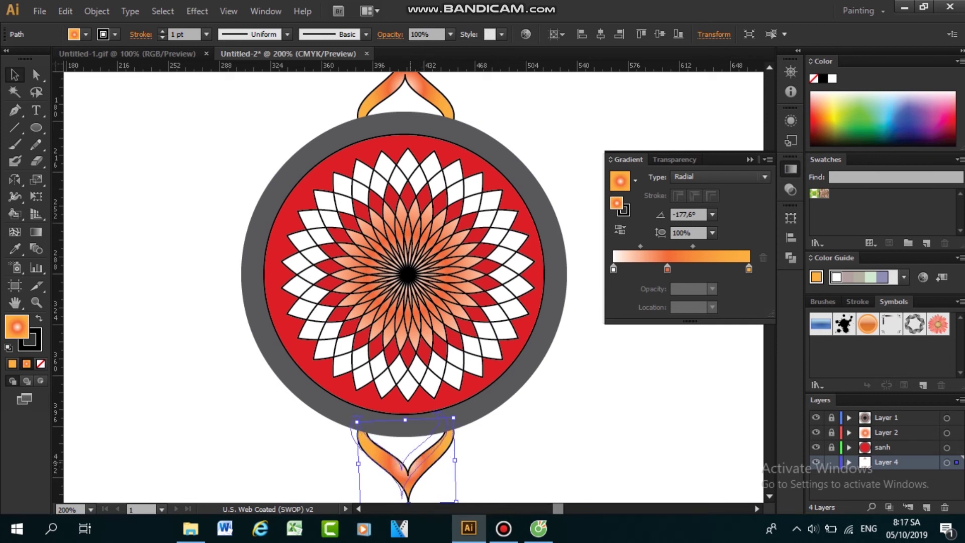
{"action": "left_click_drag", "start_coordinate": [408, 462], "coordinate": [406, 460]}
{"action": "left_click", "coordinate": [528, 458]}
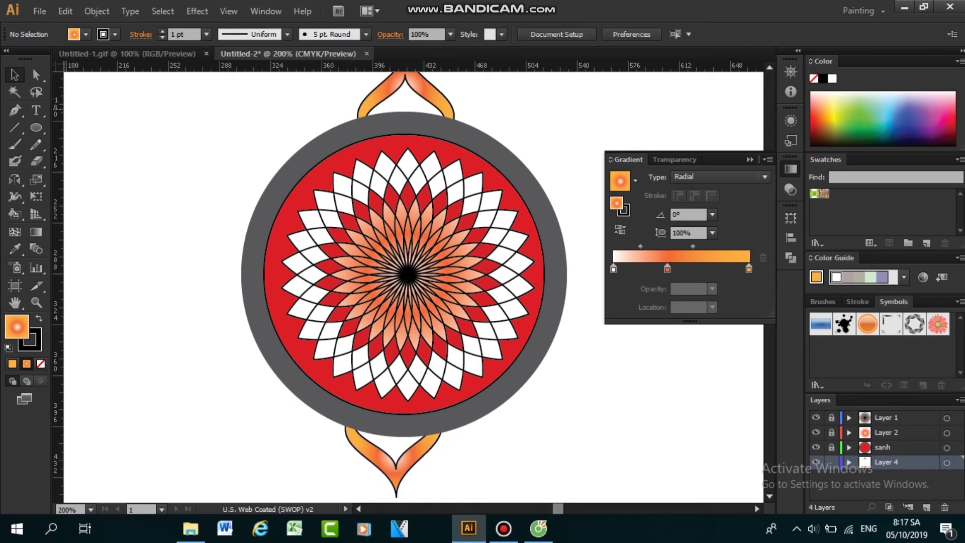
Step: Check the petals' alignment by bringing a vertical ruler guide to the circular design's centre
{"action": "left_click_drag", "start_coordinate": [59, 112], "coordinate": [405, 110]}
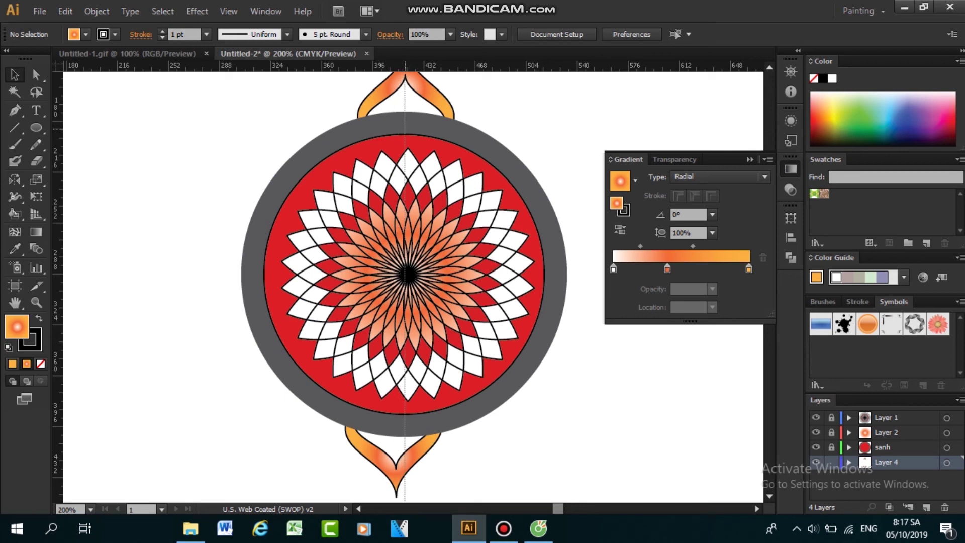
{"action": "left_click_drag", "start_coordinate": [404, 110], "coordinate": [407, 110]}
{"action": "scroll", "coordinate": [407, 286], "scroll_direction": "left", "scroll_amount": 6}
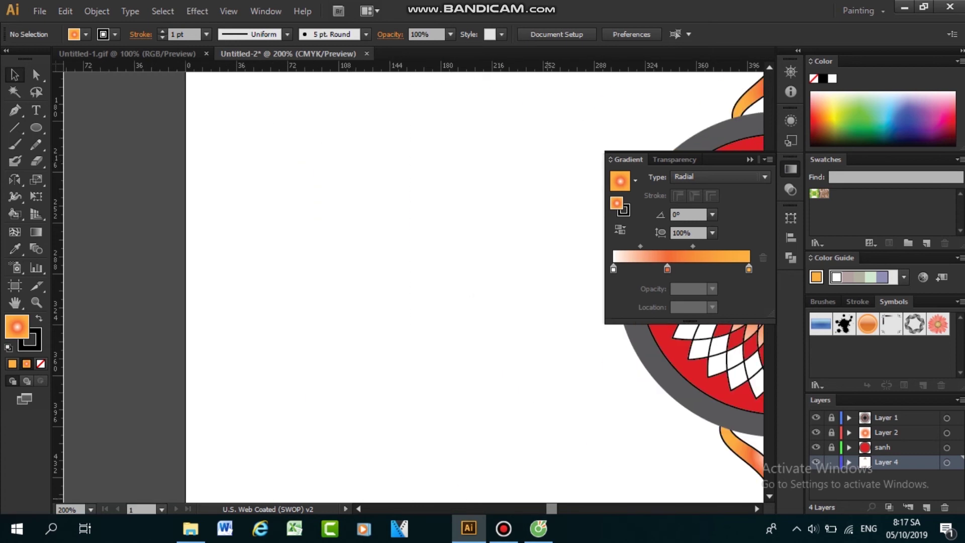
{"action": "scroll", "coordinate": [412, 286], "scroll_direction": "right", "scroll_amount": 5}
{"action": "scroll", "coordinate": [413, 287], "scroll_direction": "right", "scroll_amount": 4}
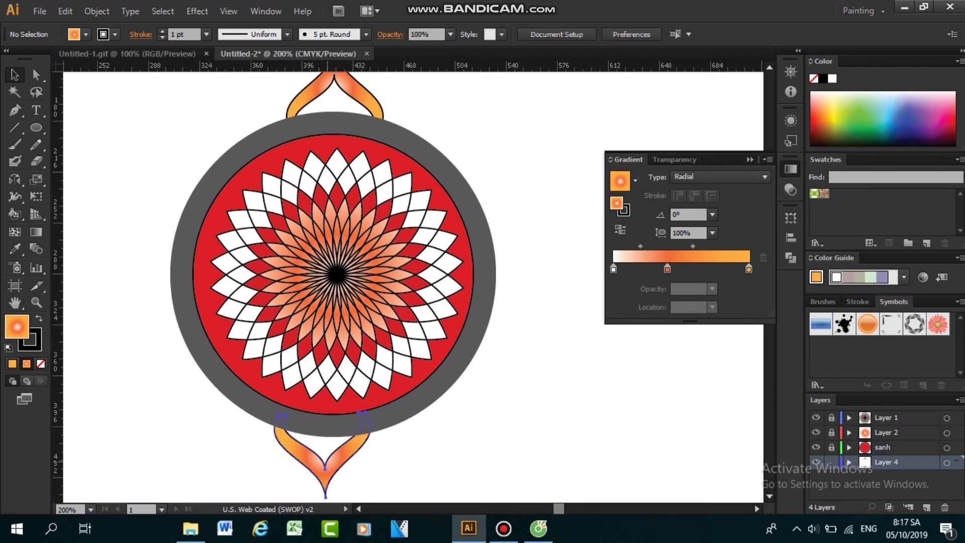
Step: Shift the lower petal right and slightly up, and the upper petal slightly right, onto the lotus design's vertical centre line, leaving both deselected
{"action": "left_click", "coordinate": [326, 465]}
{"action": "left_click_drag", "start_coordinate": [335, 466], "coordinate": [347, 465]}
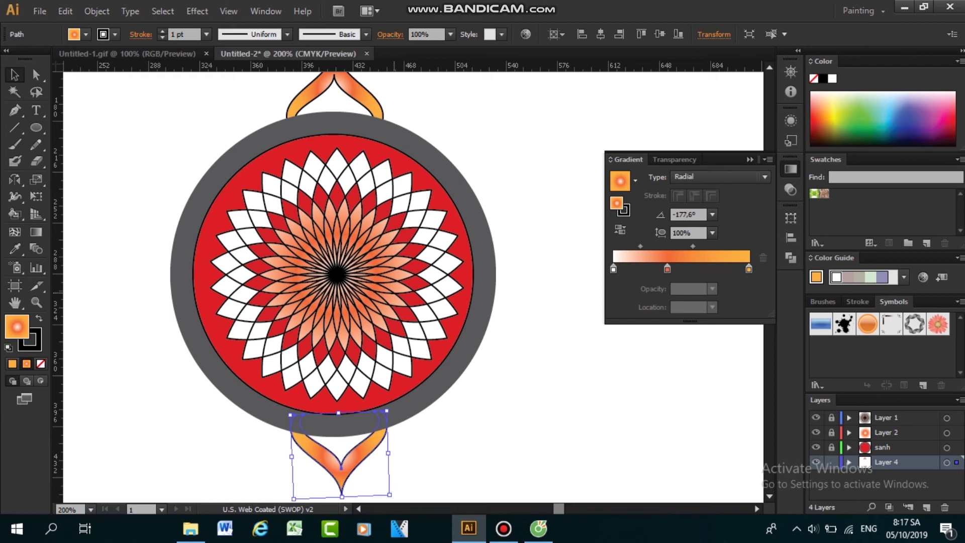
{"action": "left_click_drag", "start_coordinate": [327, 82], "coordinate": [330, 82]}
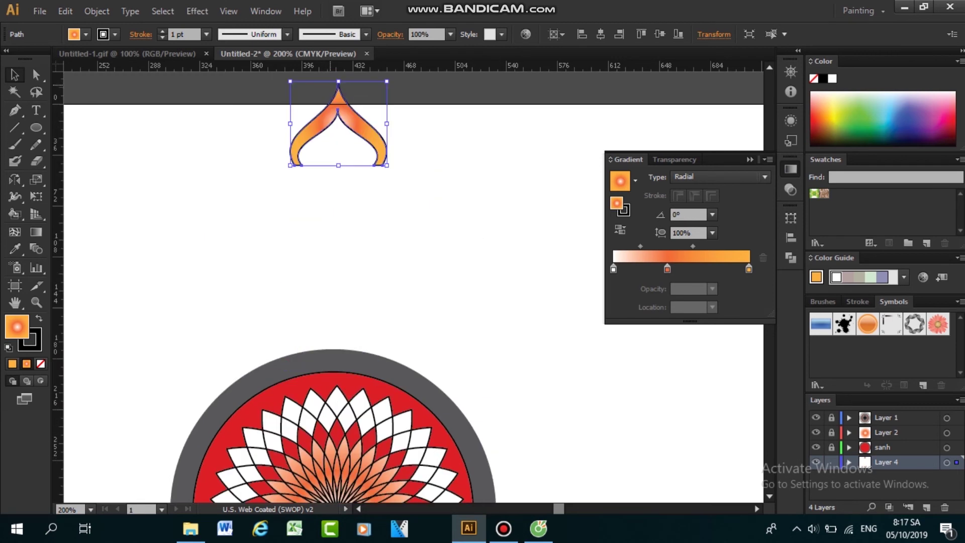
{"action": "key", "text": "ctrl+z"}
{"action": "scroll", "coordinate": [332, 302], "scroll_direction": "down", "scroll_amount": 5}
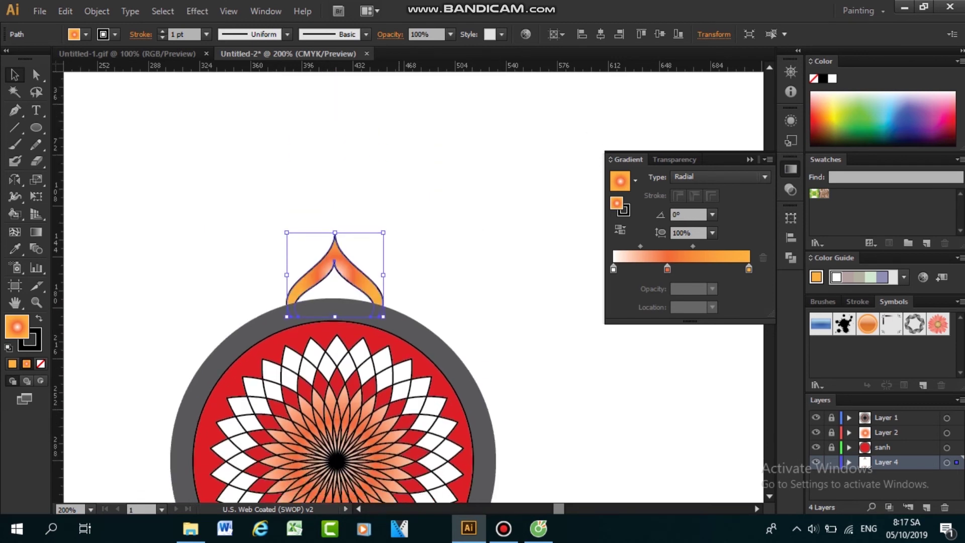
{"action": "scroll", "coordinate": [332, 302], "scroll_direction": "down", "scroll_amount": 2}
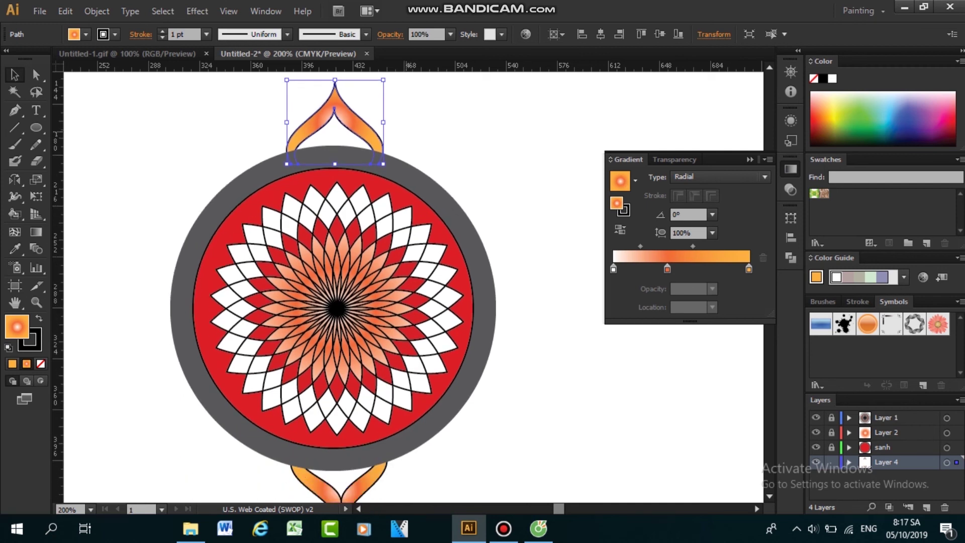
{"action": "left_click_drag", "start_coordinate": [318, 123], "coordinate": [322, 125]}
{"action": "left_click", "coordinate": [522, 163]}
{"action": "scroll", "coordinate": [522, 160], "scroll_direction": "down", "scroll_amount": 1}
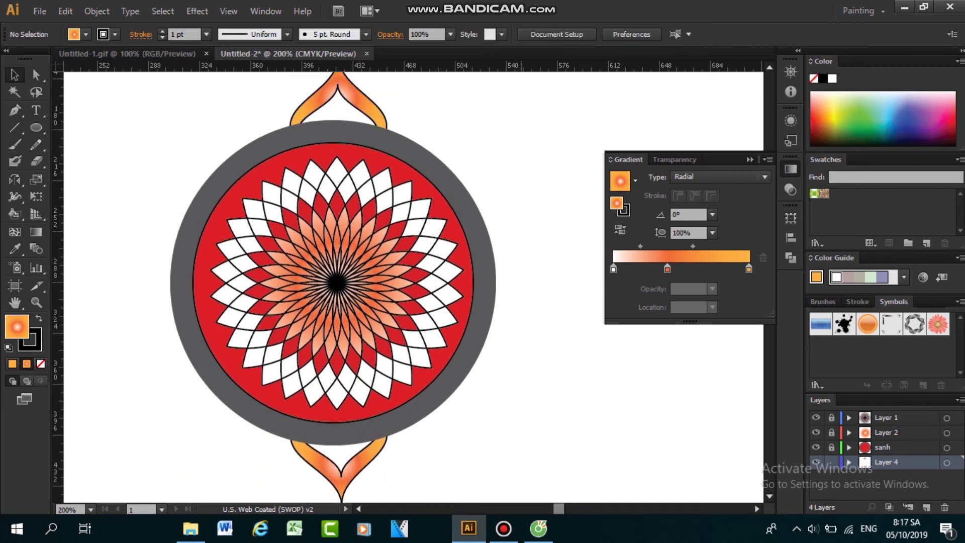
Step: Try a previewed Transform effect on both petals with a 12° rotation and 2 copies
{"action": "left_click_drag", "start_coordinate": [274, 71], "coordinate": [369, 465]}
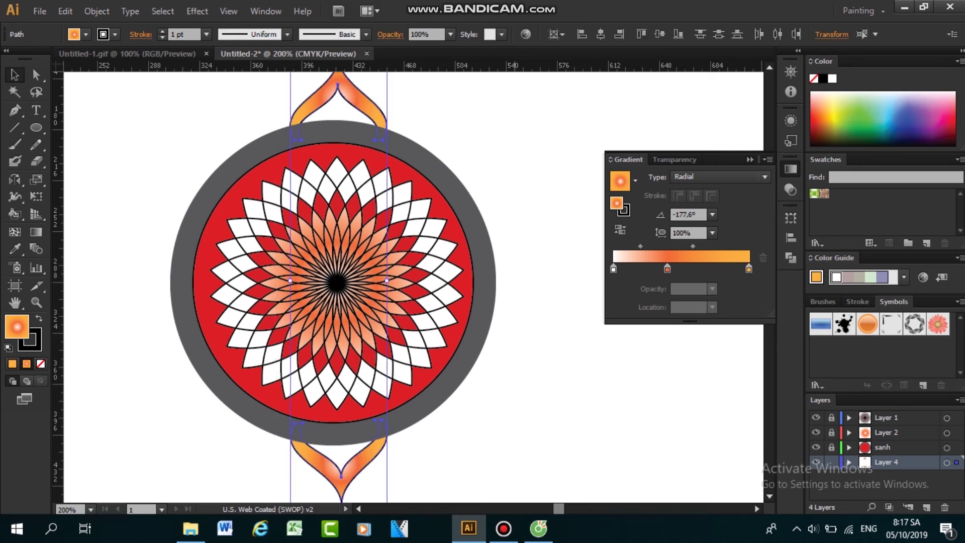
{"action": "left_click", "coordinate": [197, 11]}
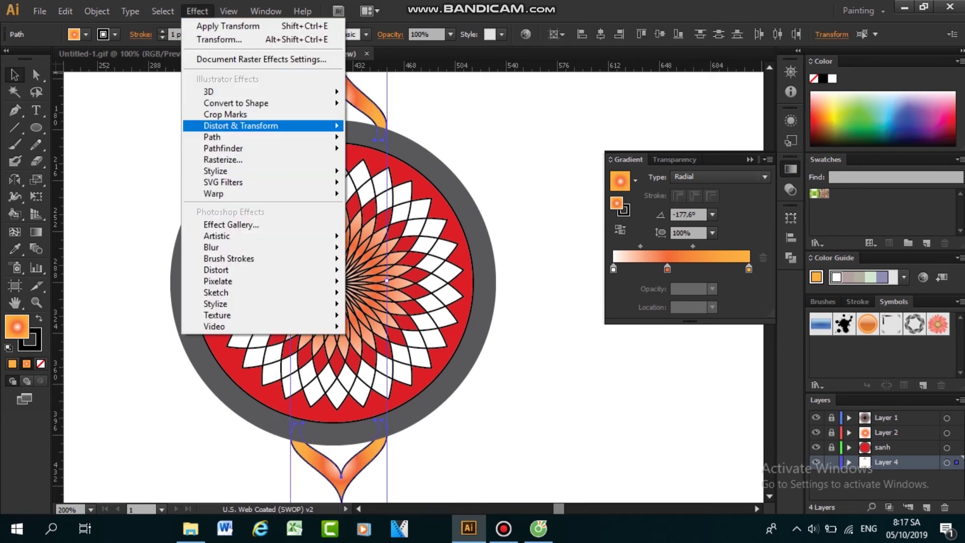
{"action": "mouse_move", "coordinate": [301, 126]}
{"action": "left_click", "coordinate": [382, 173]}
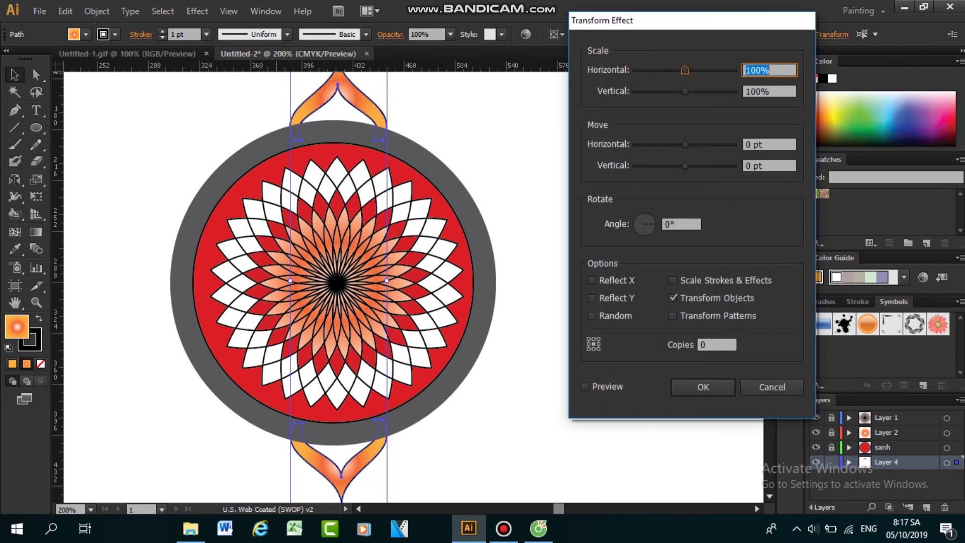
{"action": "left_click", "coordinate": [682, 225]}
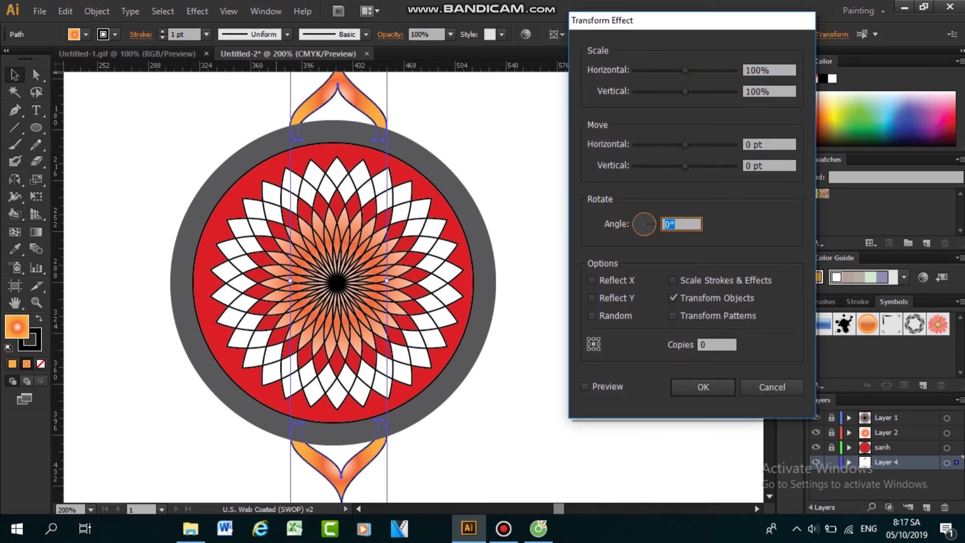
{"action": "type", "text": "12"}
{"action": "left_click", "coordinate": [711, 345]}
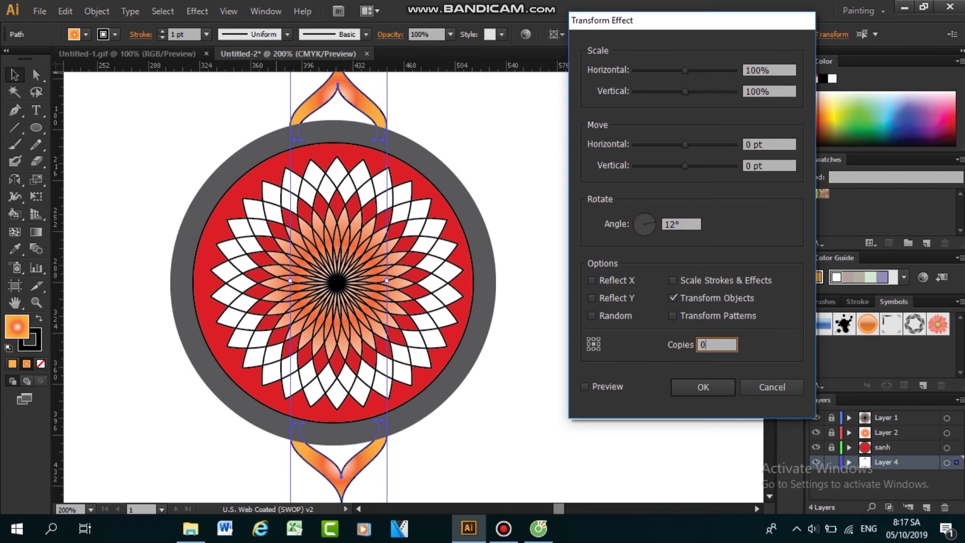
{"action": "left_click", "coordinate": [585, 387]}
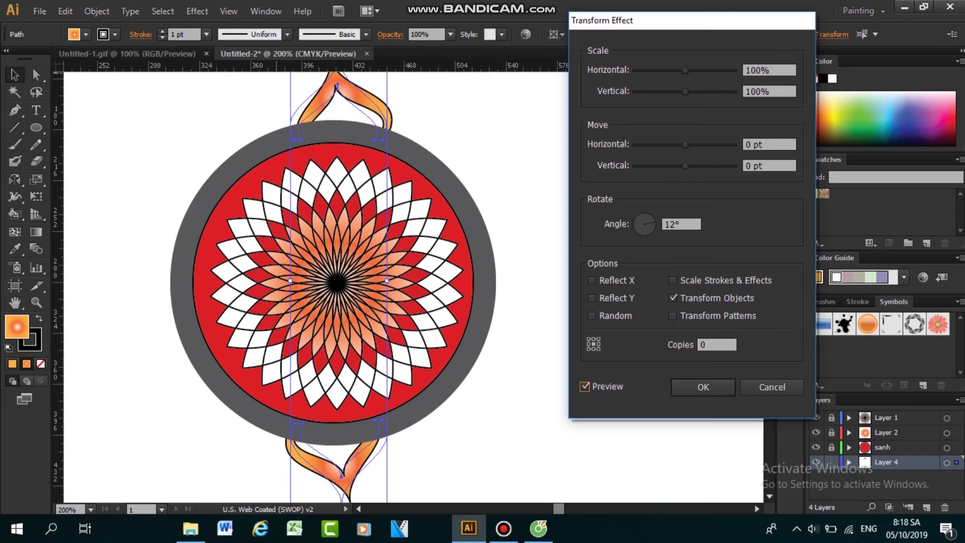
{"action": "double_click", "coordinate": [705, 345]}
{"action": "type", "text": "2"}
Step: Try 12 copies in the Transform effect while keeping the 12° rotation
{"action": "left_click", "coordinate": [681, 225]}
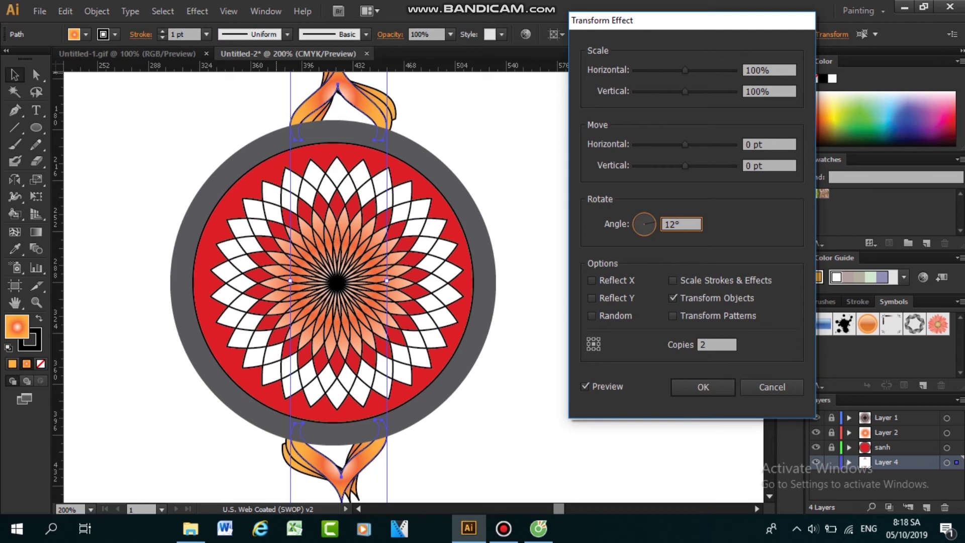
{"action": "double_click", "coordinate": [674, 225]}
{"action": "key", "text": "BackSpace"}
{"action": "key", "text": "Tab"}
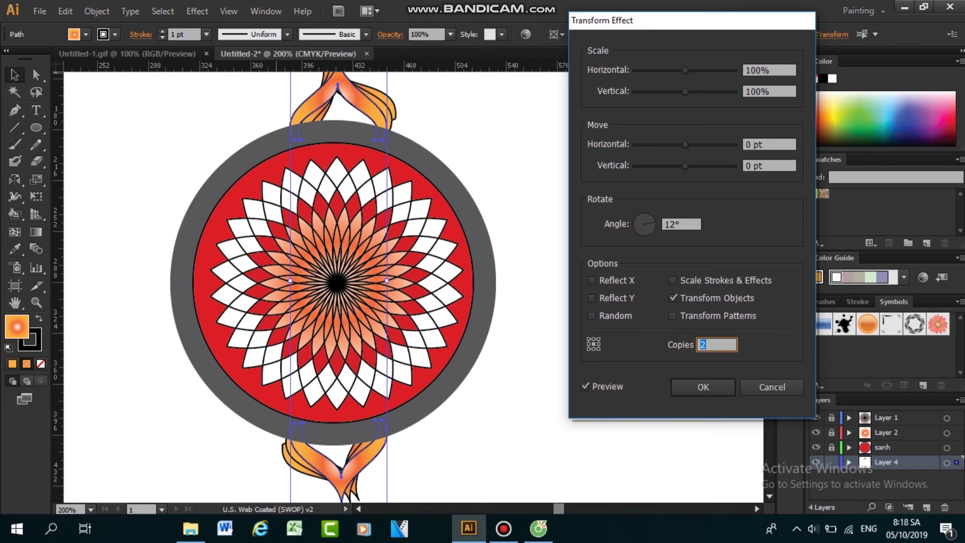
{"action": "type", "text": "12"}
Step: Try a 1° rotation with 12 copies for both petals, and cancel the Transform effect
{"action": "left_click", "coordinate": [681, 224]}
{"action": "double_click", "coordinate": [675, 224]}
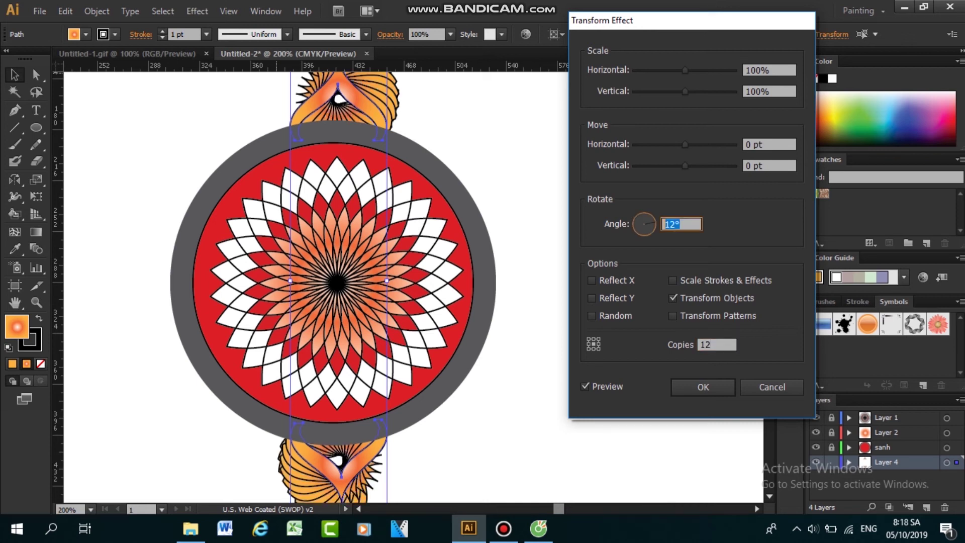
{"action": "key", "text": "BackSpace"}
{"action": "type", "text": "1"}
{"action": "left_click", "coordinate": [711, 345]}
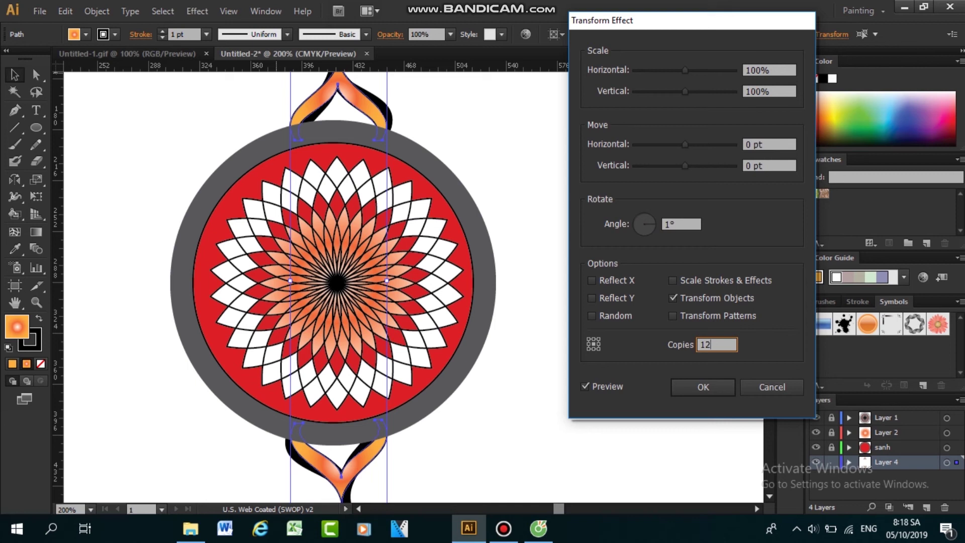
{"action": "key", "text": "Tab"}
{"action": "key", "text": "space"}
{"action": "key", "text": "space"}
{"action": "key", "text": "Escape"}
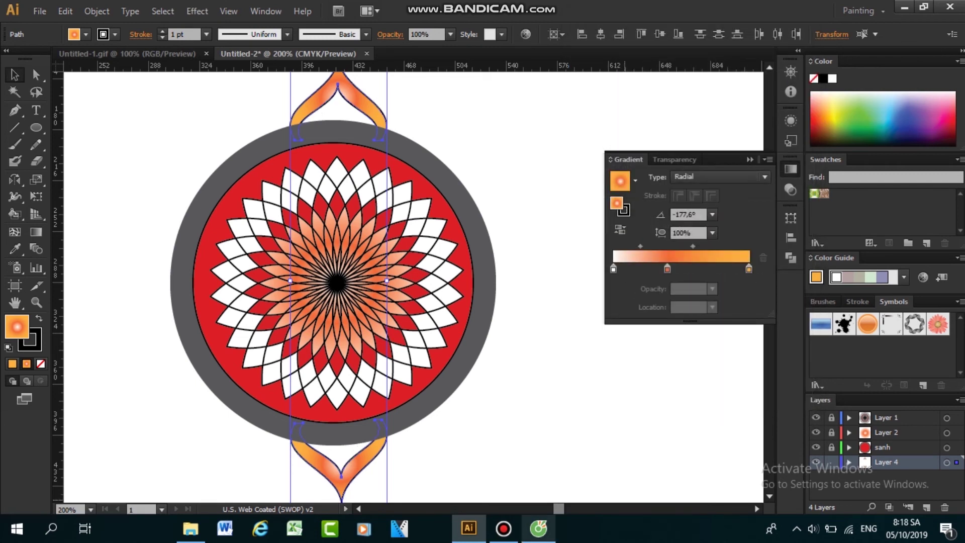
{"action": "left_click", "coordinate": [503, 529]}
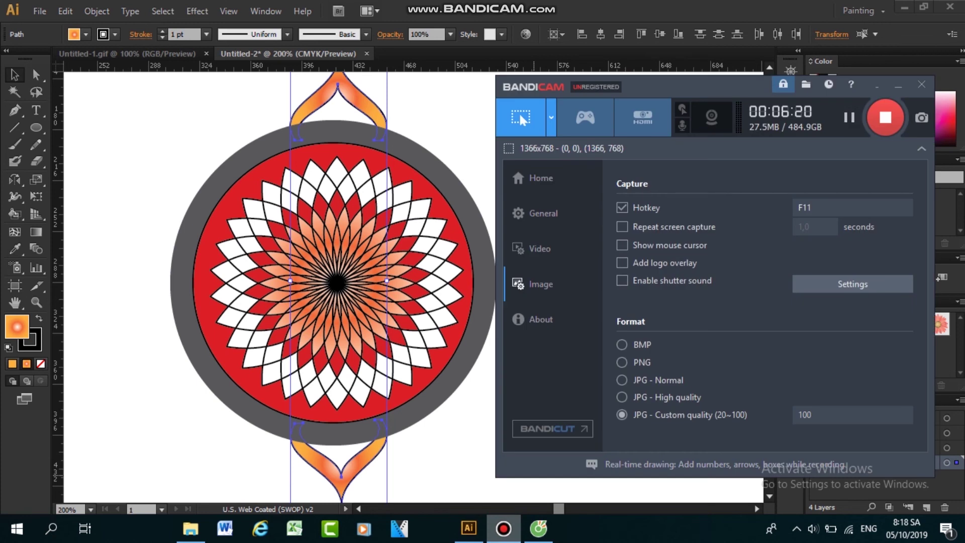
{"action": "left_click", "coordinate": [898, 86]}
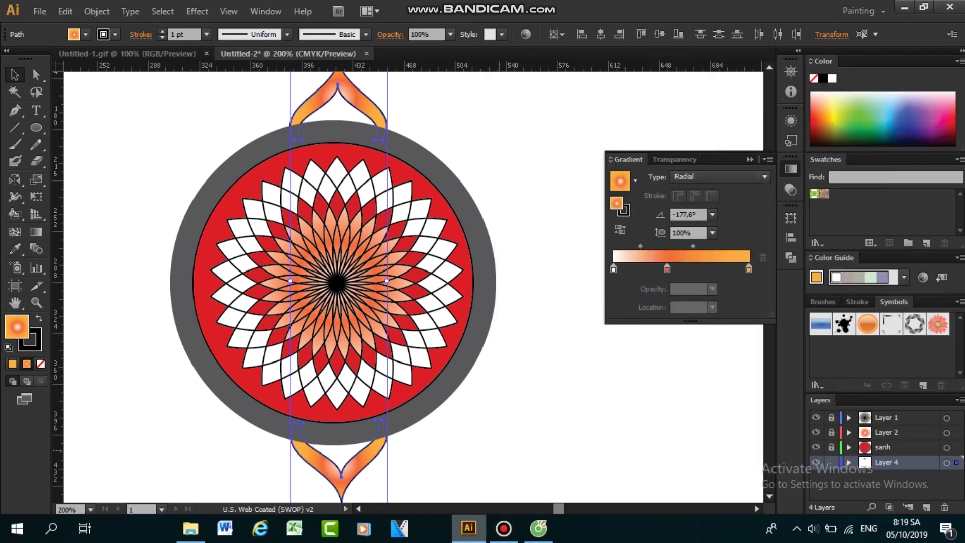
Step: Set up a previewed Transform effect on both petals with a 15° rotation and 2 copies
{"action": "left_click", "coordinate": [197, 11]}
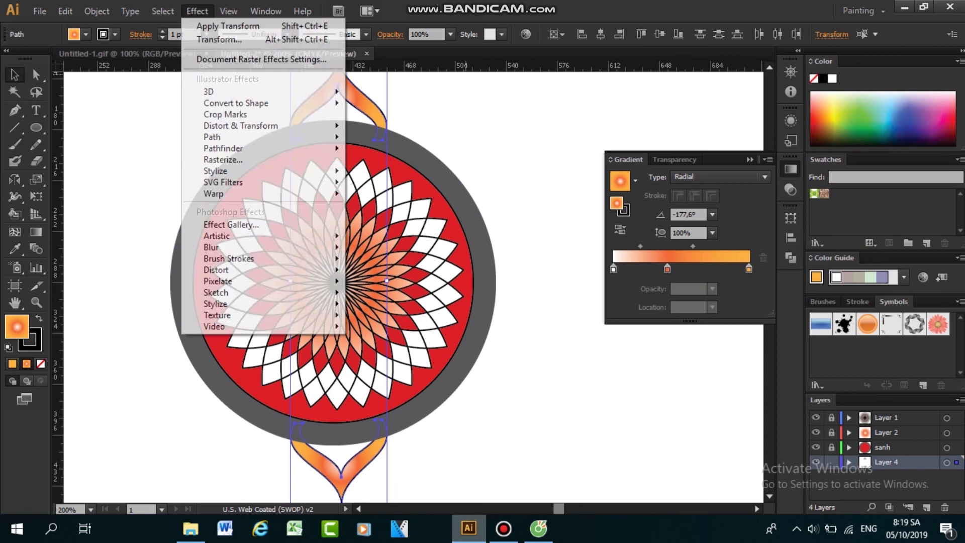
{"action": "mouse_move", "coordinate": [242, 126]}
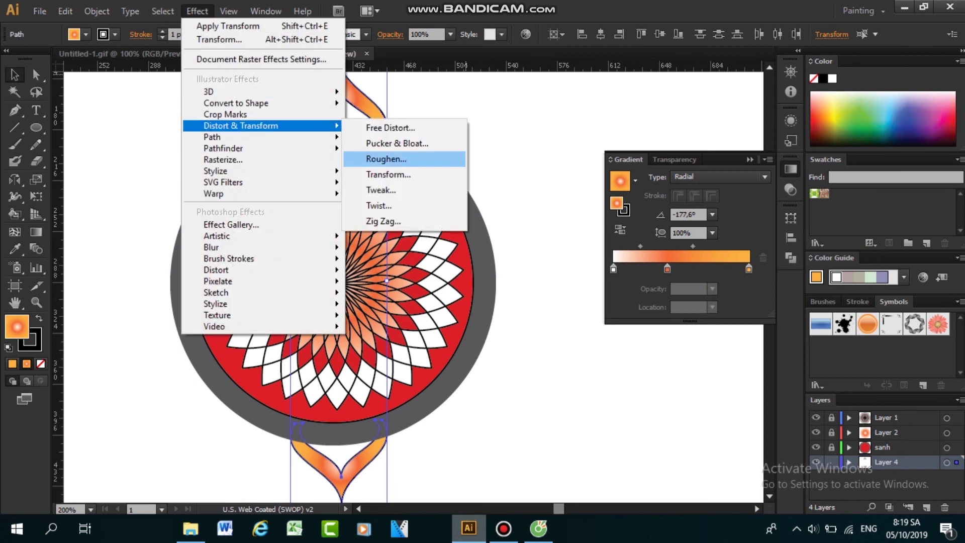
{"action": "left_click", "coordinate": [374, 174]}
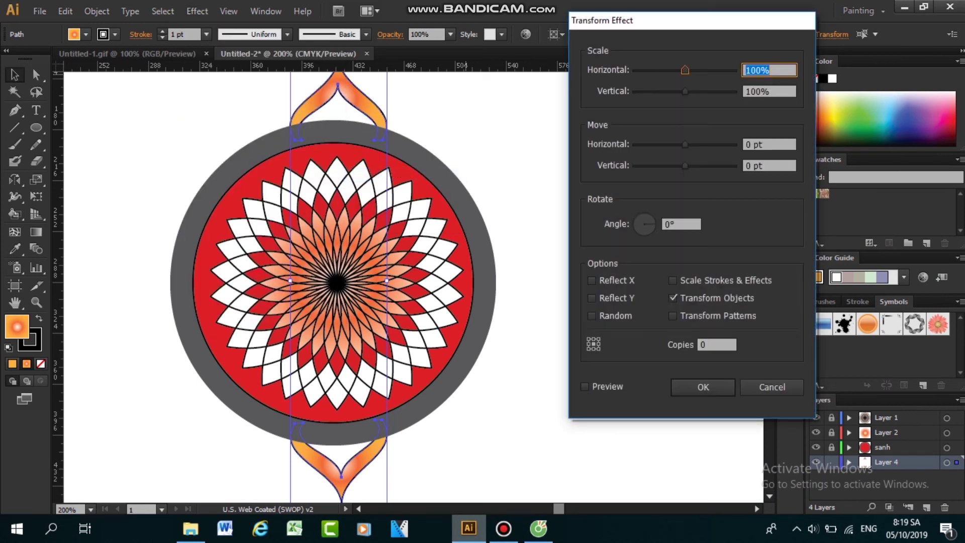
{"action": "left_click_drag", "start_coordinate": [678, 224], "coordinate": [663, 224]}
{"action": "type", "text": "1"}
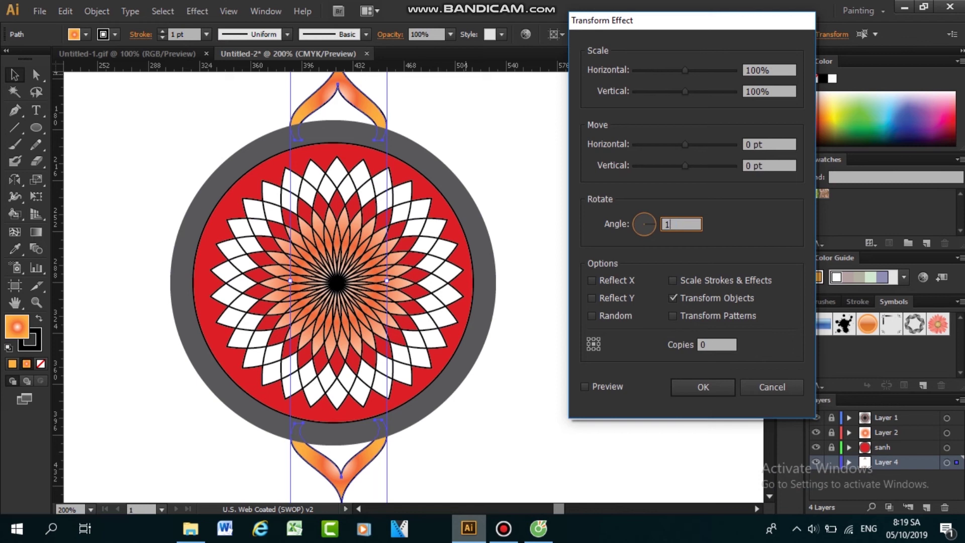
{"action": "type", "text": "5"}
{"action": "left_click", "coordinate": [585, 387]}
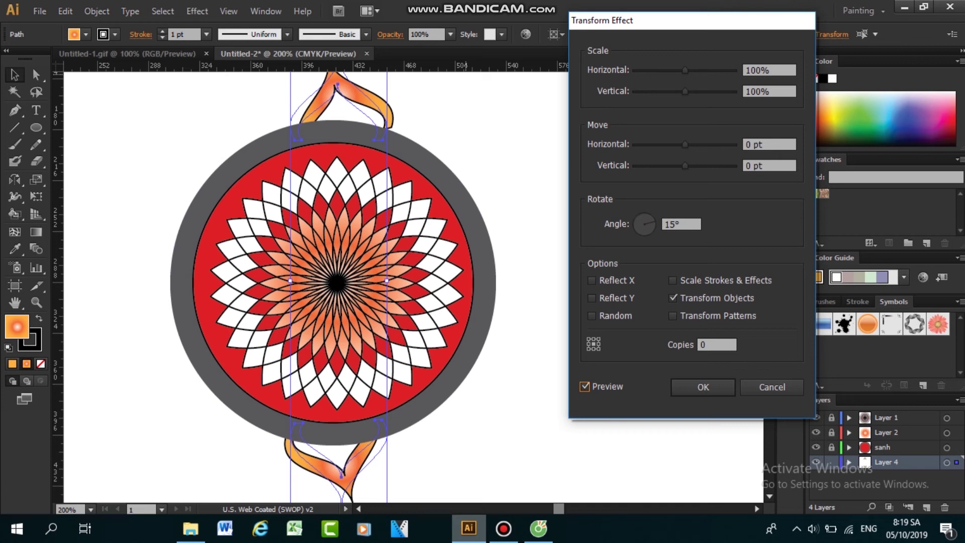
{"action": "left_click", "coordinate": [712, 345]}
{"action": "type", "text": "2"}
{"action": "double_click", "coordinate": [706, 345]}
{"action": "type", "text": "2"}
{"action": "left_click", "coordinate": [684, 224]}
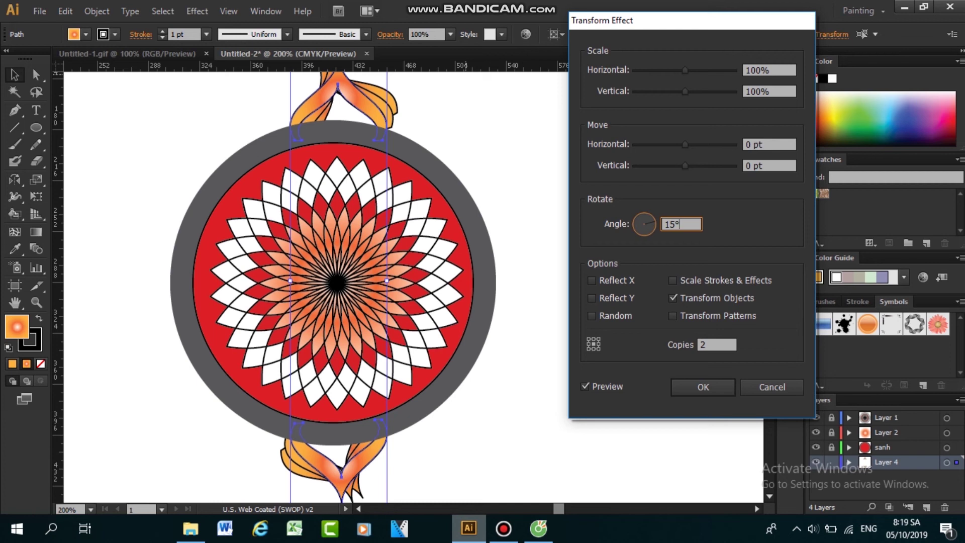
Step: Enable Reflect X in the Transform effect, and try Reflect Y before switching it off again
{"action": "left_click", "coordinate": [592, 280]}
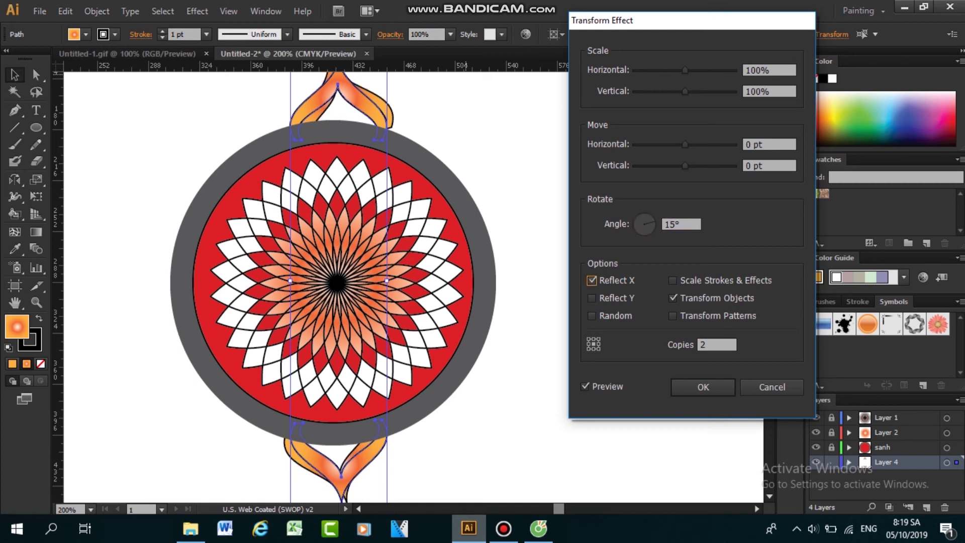
{"action": "left_click", "coordinate": [591, 298]}
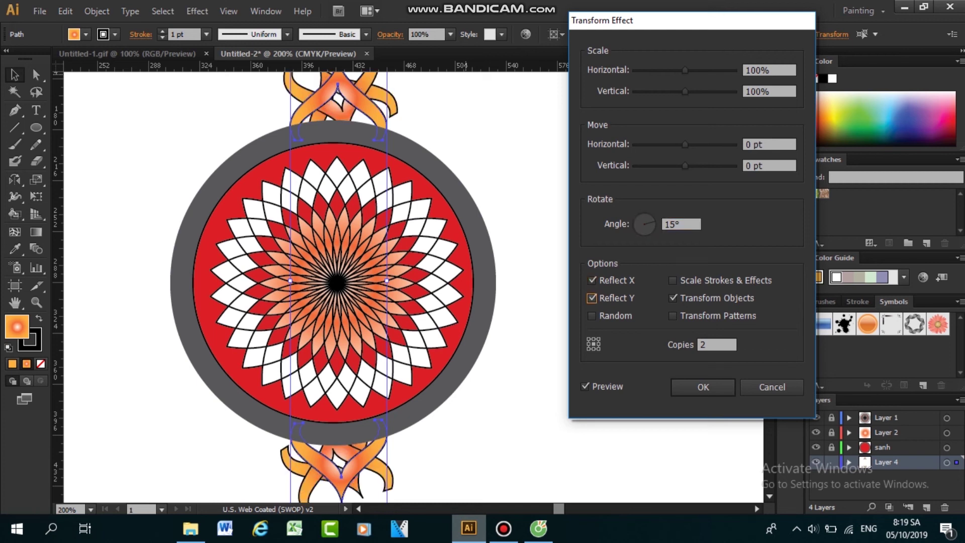
{"action": "left_click", "coordinate": [592, 297]}
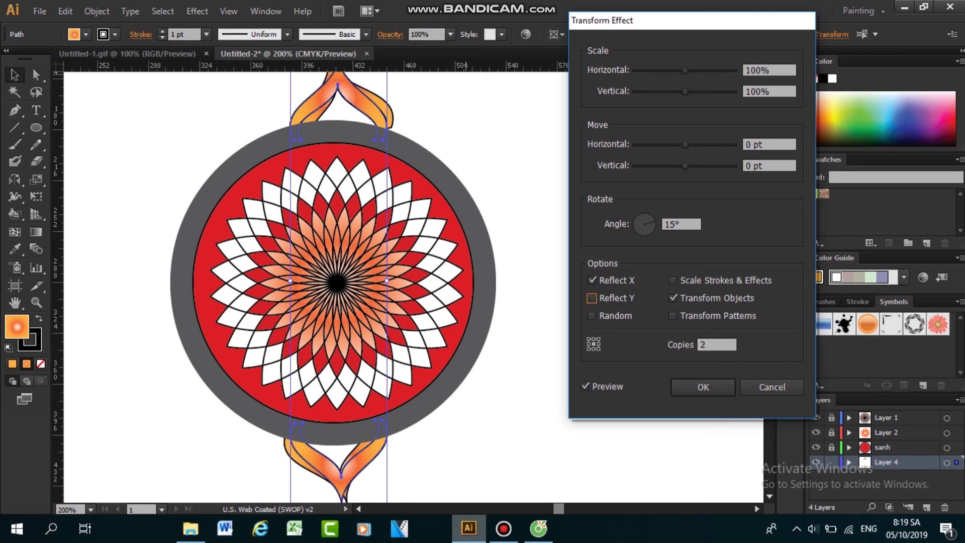
Step: Set the Transform effect's rotation to 12° and its number of copies to 4
{"action": "double_click", "coordinate": [674, 225]}
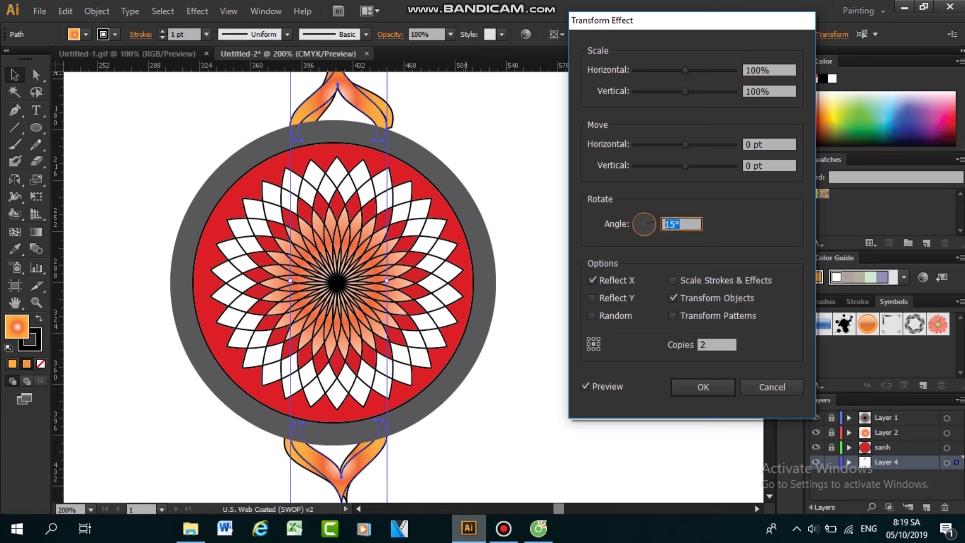
{"action": "type", "text": "12"}
{"action": "left_click", "coordinate": [714, 344]}
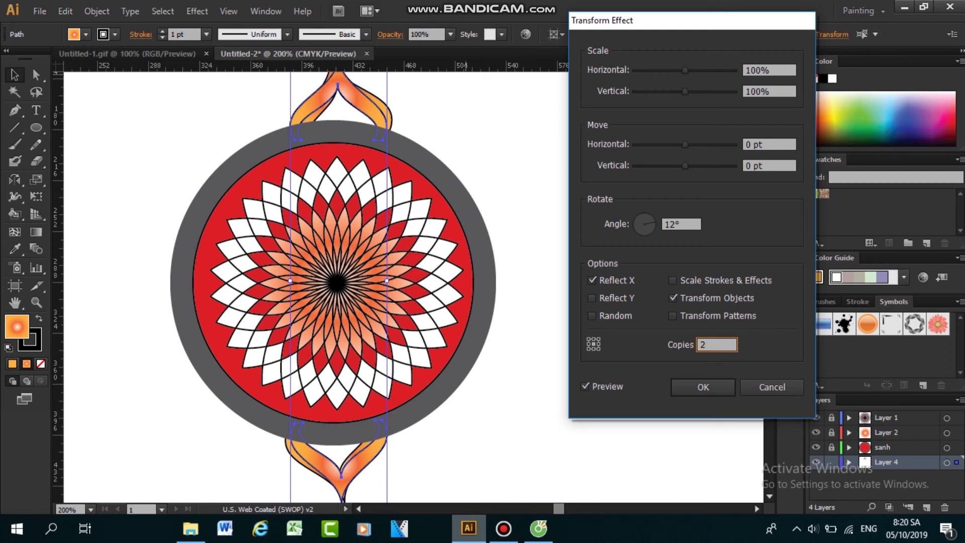
{"action": "key", "text": "ctrl+a"}
{"action": "type", "text": "4"}
{"action": "left_click", "coordinate": [681, 224]}
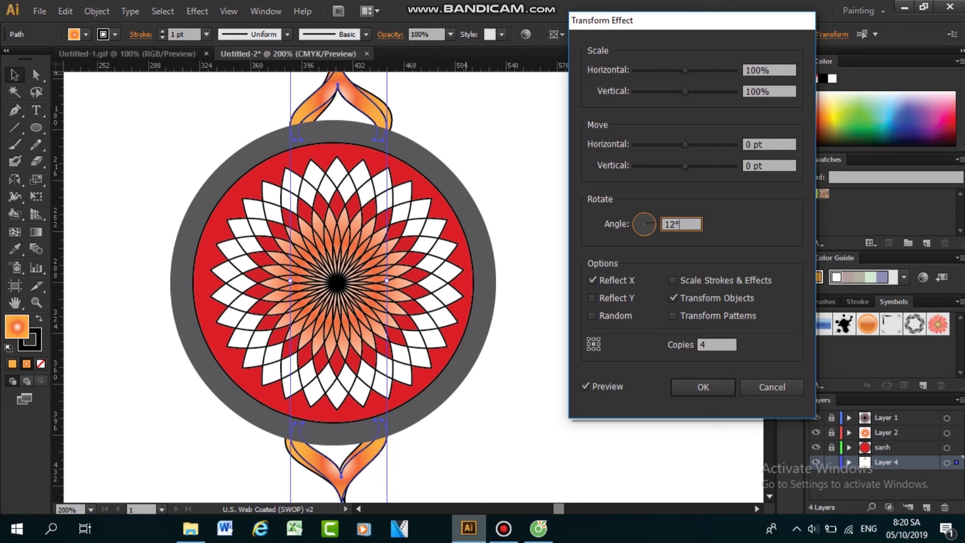
Step: Increase the Transform effect's number of copies to 6
{"action": "key", "text": "Tab"}
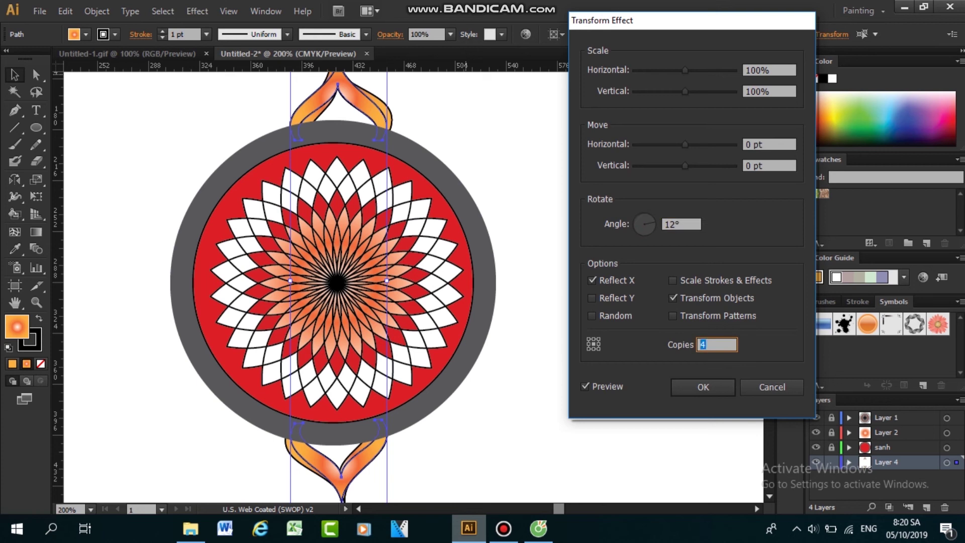
{"action": "type", "text": "6"}
{"action": "left_click", "coordinate": [681, 224]}
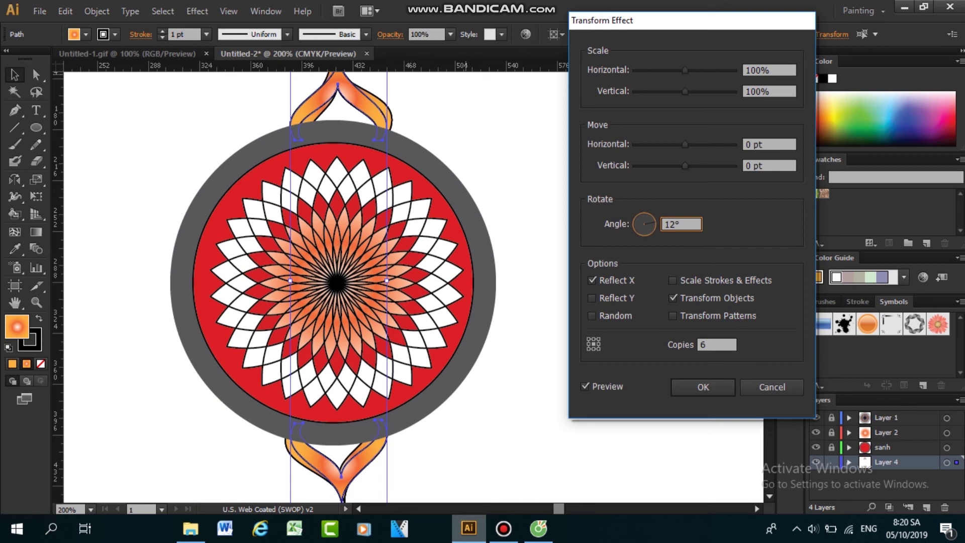
Step: Try increasing the rotation in the petals' Transform effect to 31°
{"action": "key", "text": "Up"}
{"action": "key", "text": "Up"}
{"action": "key", "text": "Up"}
{"action": "key", "text": "Up"}
{"action": "key", "text": "Up"}
{"action": "key", "text": "Up"}
{"action": "key", "text": "Up"}
{"action": "key", "text": "Up"}
{"action": "key", "text": "Up"}
{"action": "key", "text": "Up"}
{"action": "key", "text": "Up"}
{"action": "key", "text": "Up"}
{"action": "key", "text": "Up"}
{"action": "key", "text": "Up"}
{"action": "key", "text": "Up"}
{"action": "key", "text": "Up"}
{"action": "key", "text": "Up"}
{"action": "key", "text": "Up"}
{"action": "key", "text": "Up"}
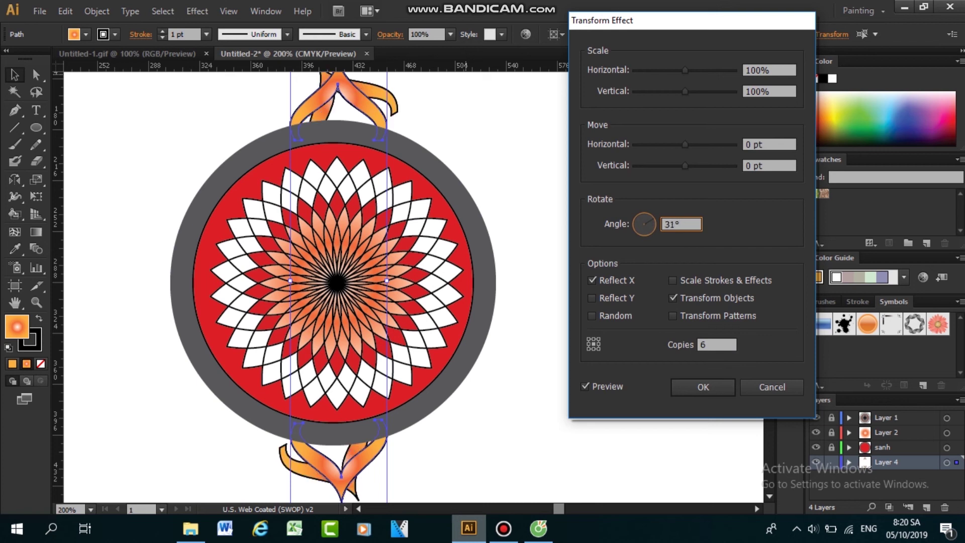
Step: Reset the Transform effect's rotation to 0°, then cancel the effect and deselect the petals
{"action": "double_click", "coordinate": [673, 225]}
{"action": "type", "text": "0"}
{"action": "key", "text": "Tab"}
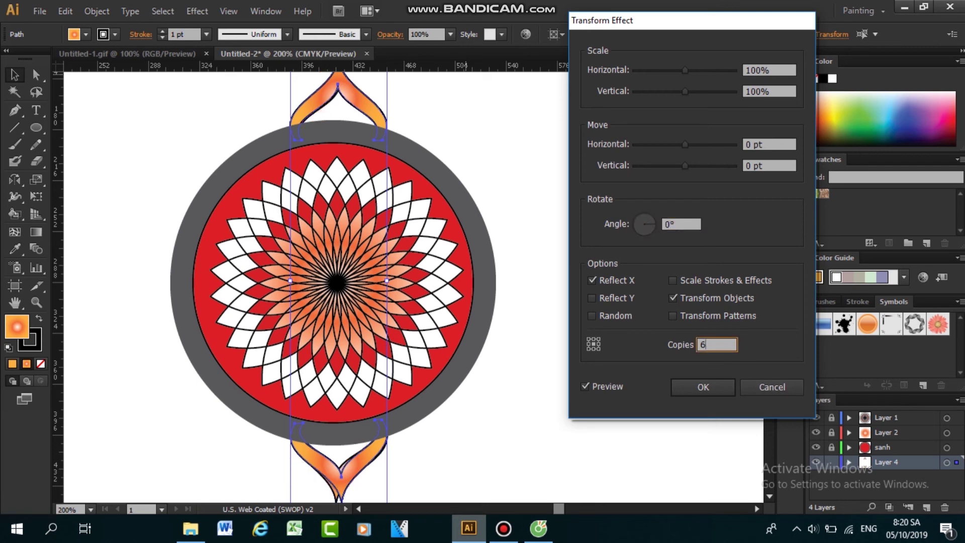
{"action": "left_click", "coordinate": [772, 387]}
{"action": "left_click", "coordinate": [479, 167]}
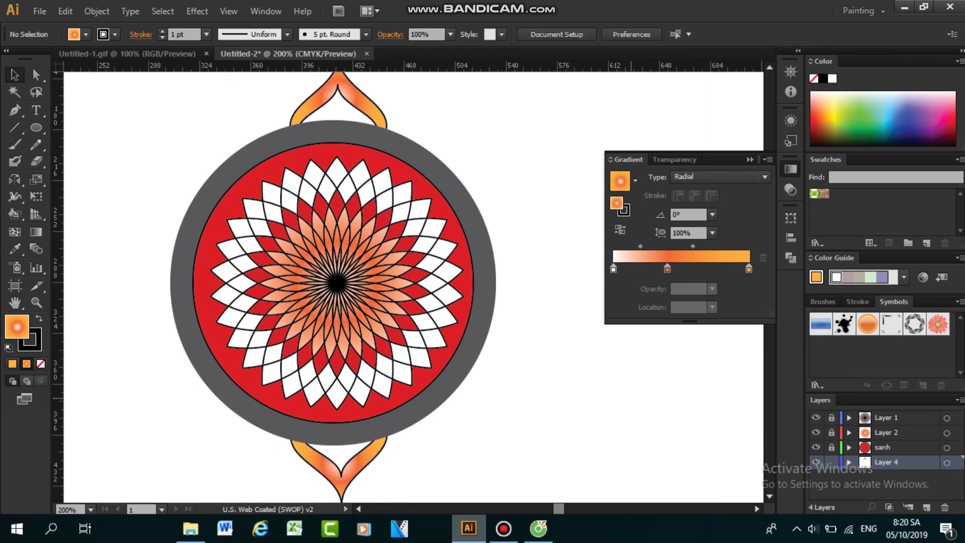
Step: Try a previewed Transform effect with 12 copies on the upper and lower petals
{"action": "scroll", "coordinate": [275, 287], "scroll_direction": "up", "scroll_amount": 1}
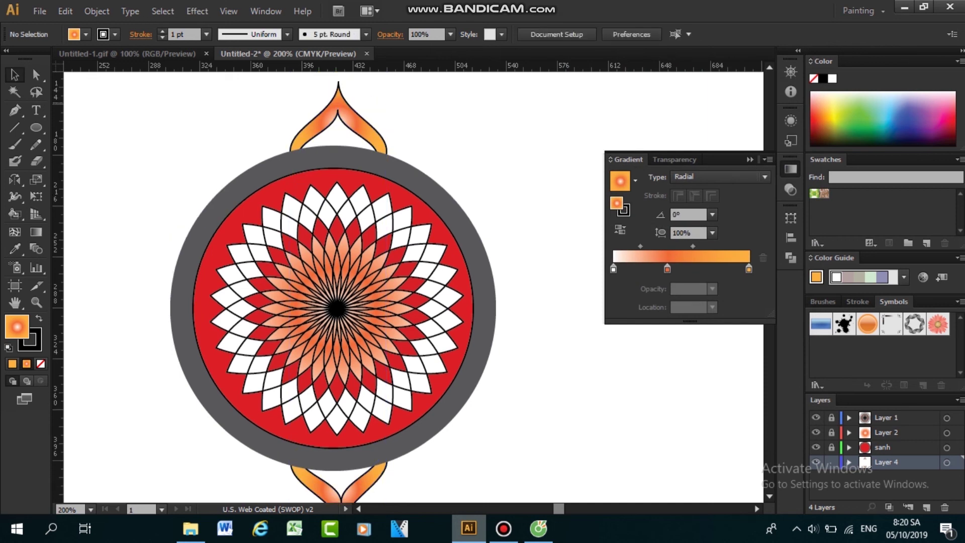
{"action": "left_click_drag", "start_coordinate": [301, 102], "coordinate": [357, 487]}
{"action": "scroll", "coordinate": [495, 292], "scroll_direction": "down", "scroll_amount": 1}
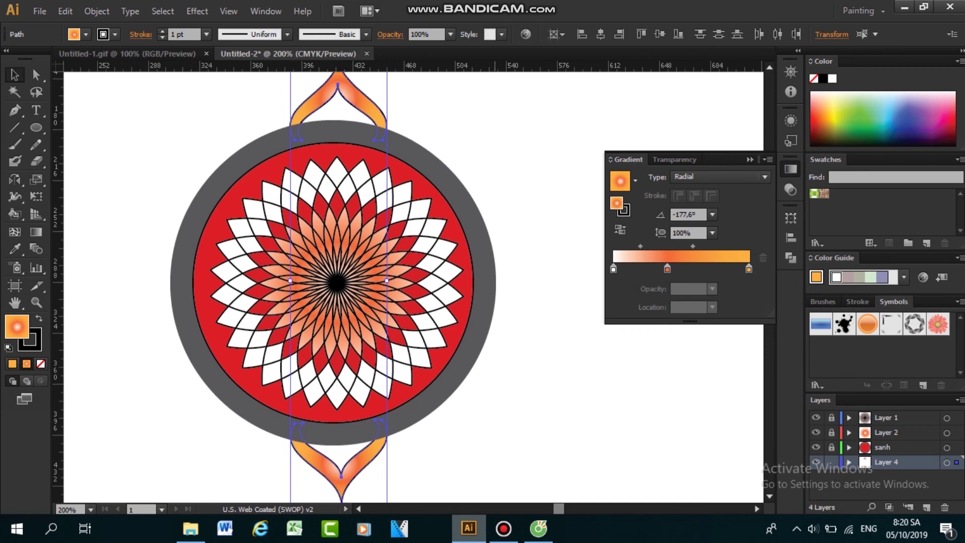
{"action": "left_click", "coordinate": [197, 11]}
{"action": "left_click", "coordinate": [213, 38]}
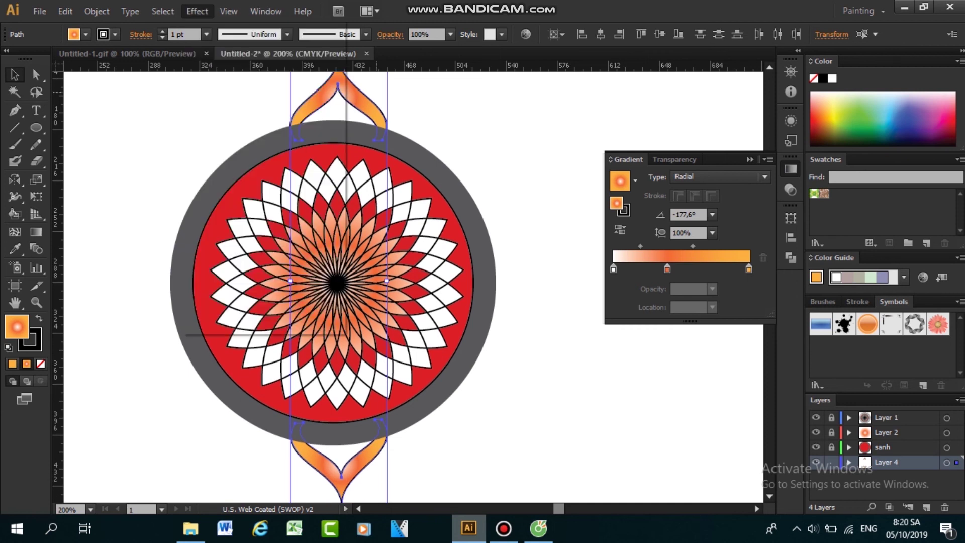
{"action": "left_click", "coordinate": [197, 11]}
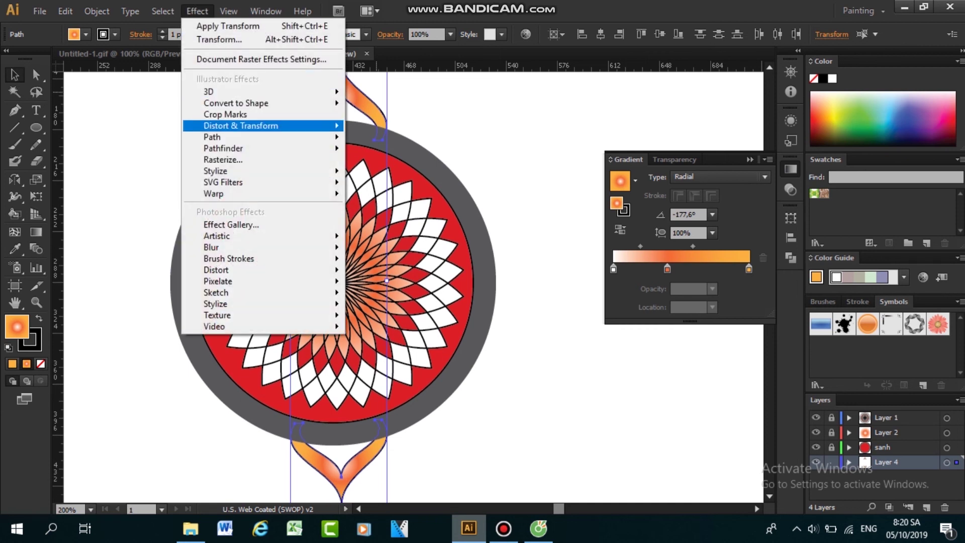
{"action": "mouse_move", "coordinate": [261, 125]}
{"action": "left_click", "coordinate": [382, 172]}
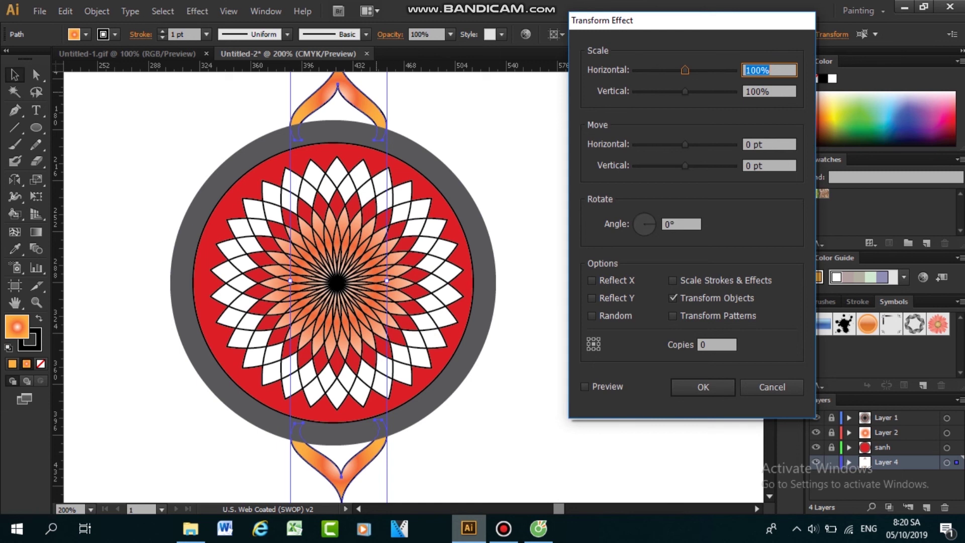
{"action": "double_click", "coordinate": [670, 224]}
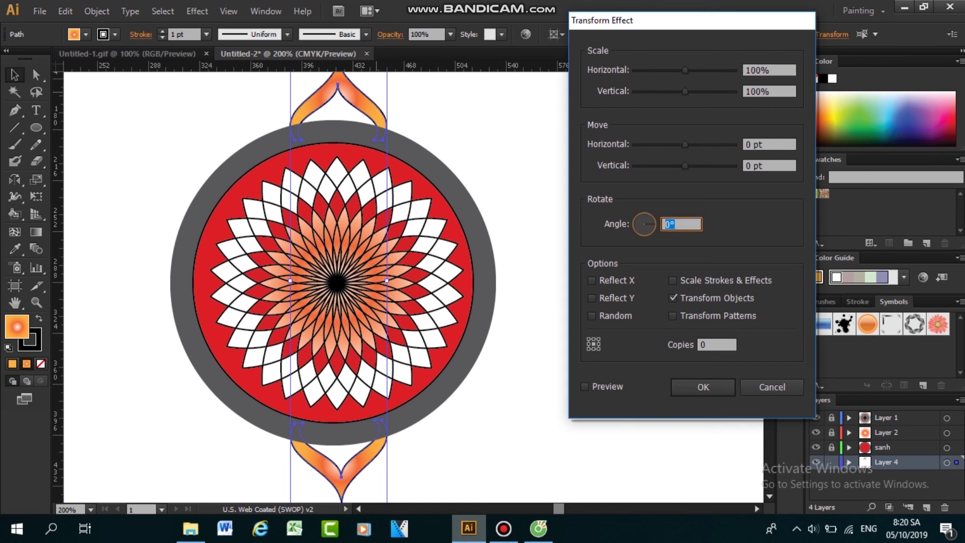
{"action": "double_click", "coordinate": [704, 345]}
{"action": "type", "text": "12"}
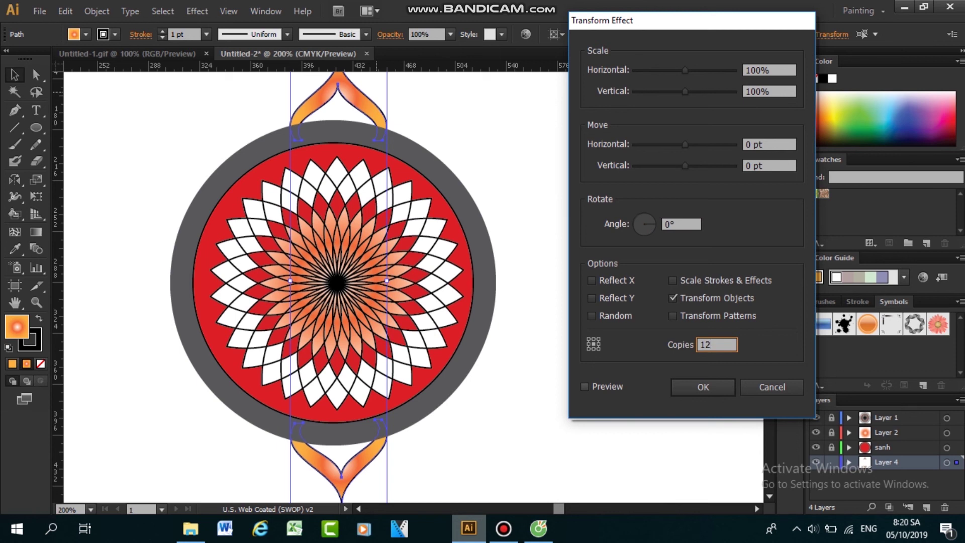
{"action": "left_click", "coordinate": [585, 387]}
Step: Try Transform effect rotations of 3° and 5° on the petals, then cancel the effect
{"action": "double_click", "coordinate": [671, 224]}
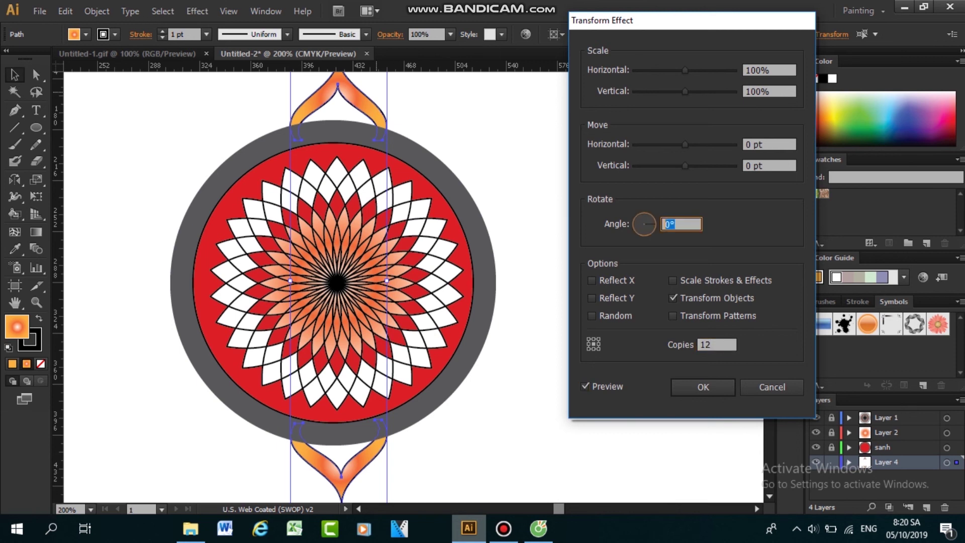
{"action": "type", "text": "3"}
{"action": "left_click", "coordinate": [716, 345]}
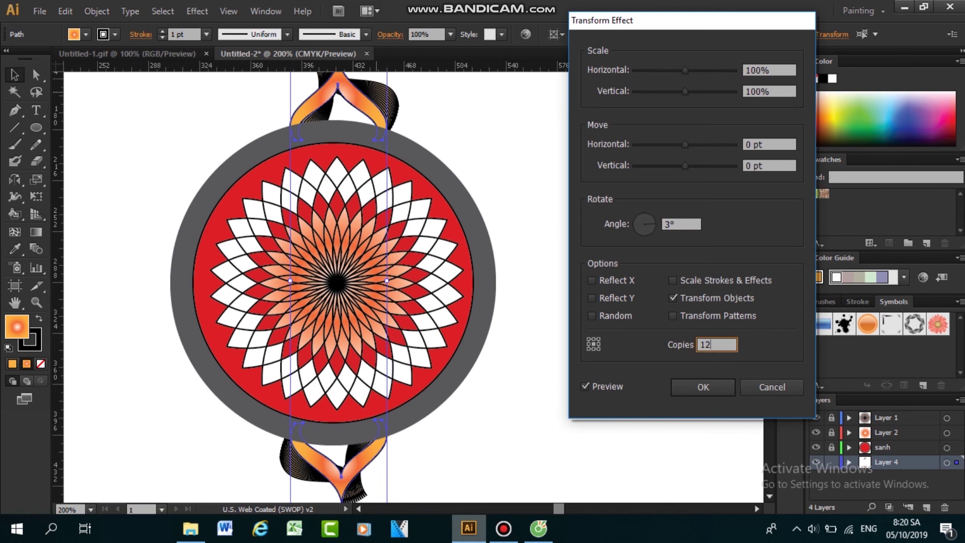
{"action": "double_click", "coordinate": [671, 224]}
{"action": "type", "text": "5"}
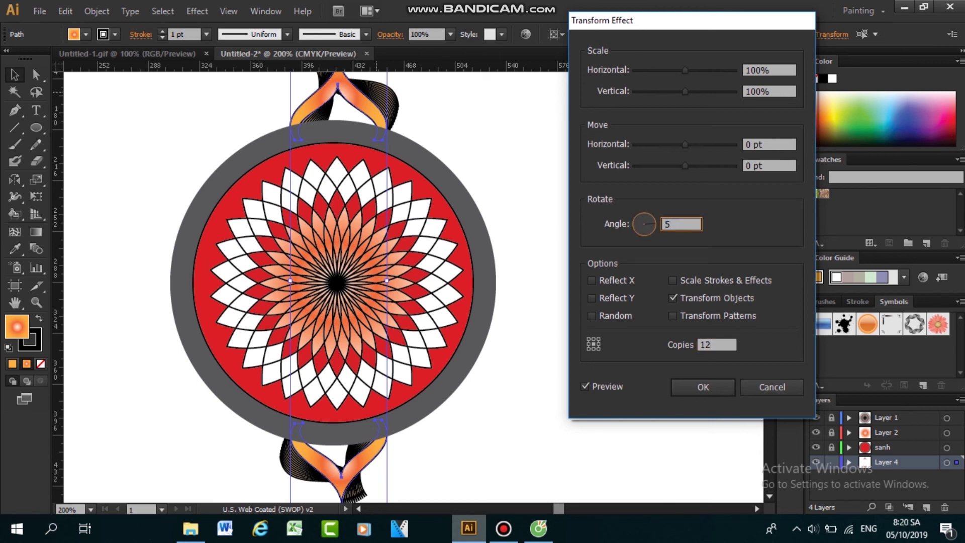
{"action": "left_click", "coordinate": [717, 345]}
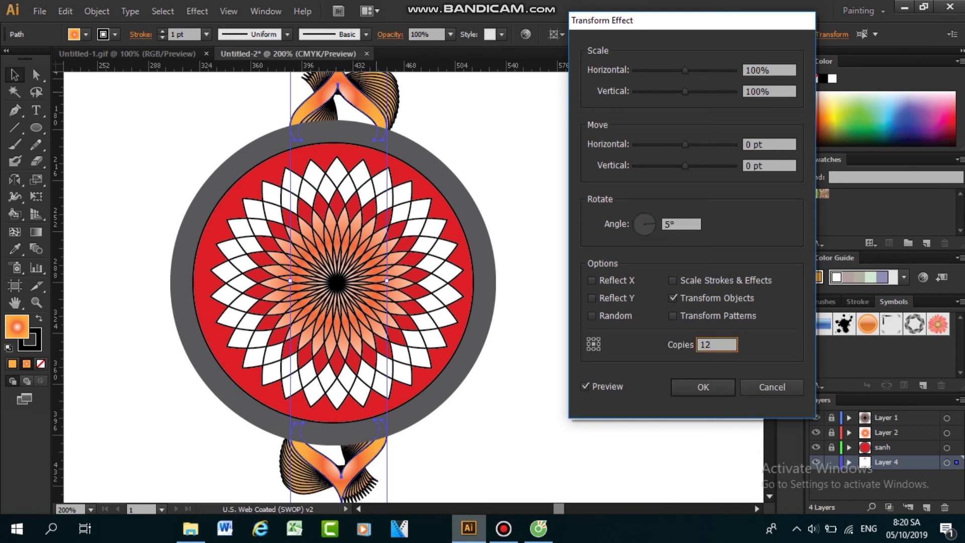
{"action": "left_click", "coordinate": [773, 387]}
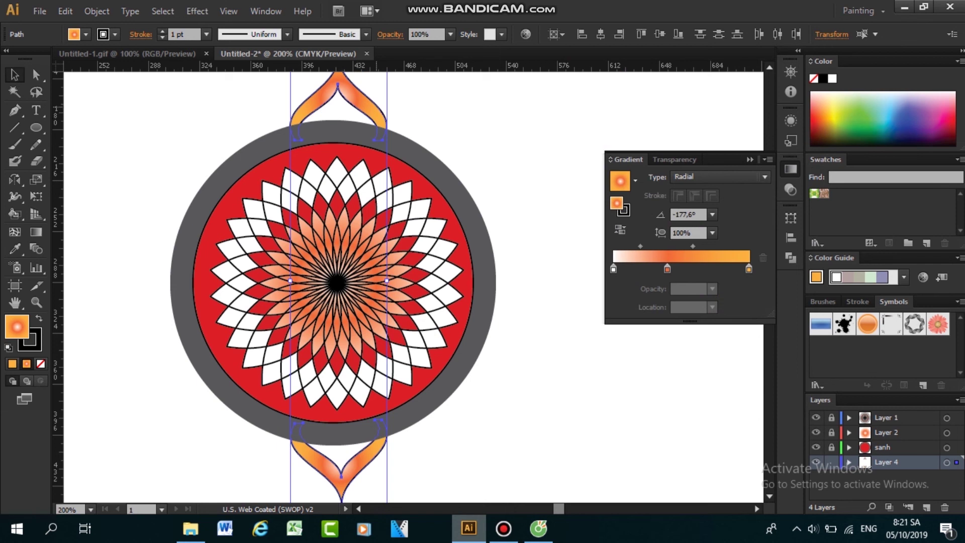
{"action": "left_click", "coordinate": [503, 528]}
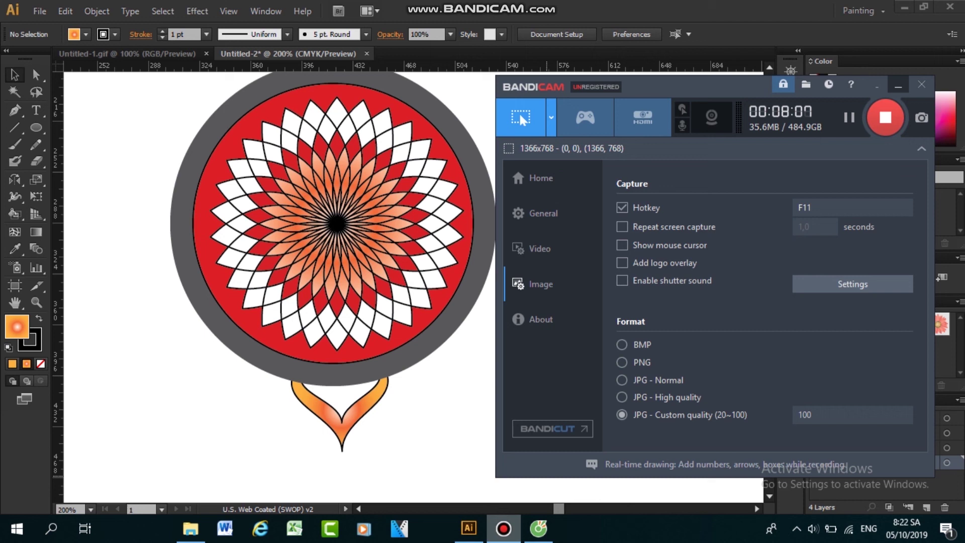
{"action": "left_click", "coordinate": [899, 85]}
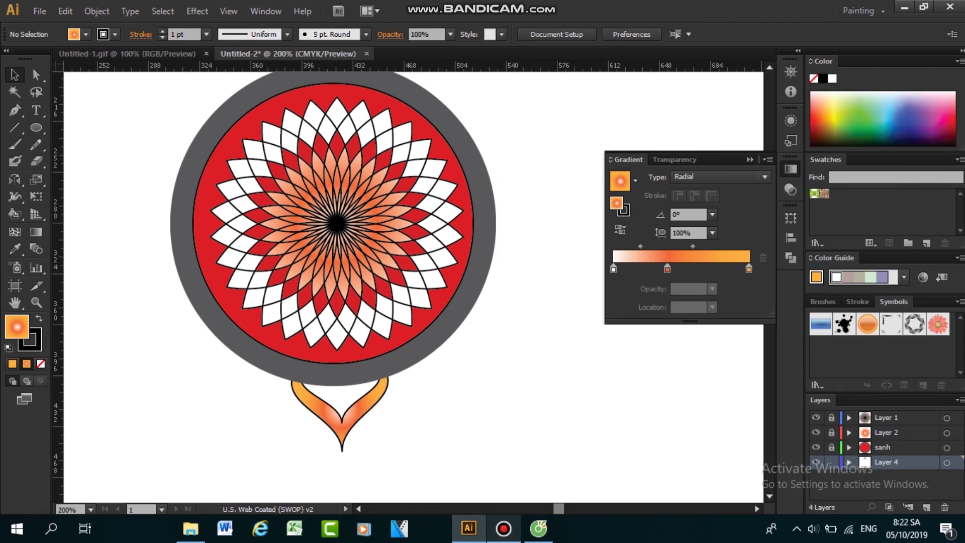
Step: Target the whole of Layer 4 with both petals and set up a previewed Transform effect with a 12° rotation
{"action": "scroll", "coordinate": [424, 282], "scroll_direction": "up", "scroll_amount": 2}
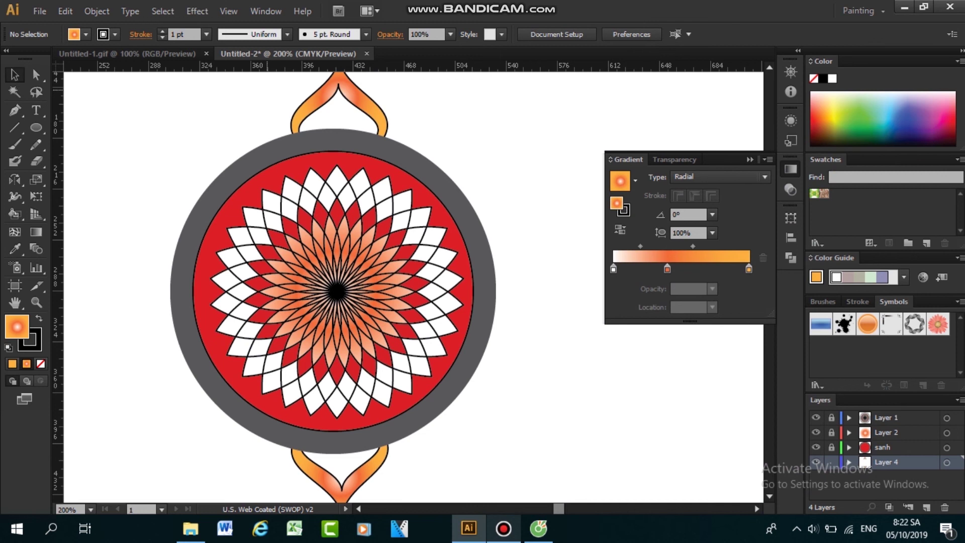
{"action": "left_click_drag", "start_coordinate": [267, 89], "coordinate": [387, 476]}
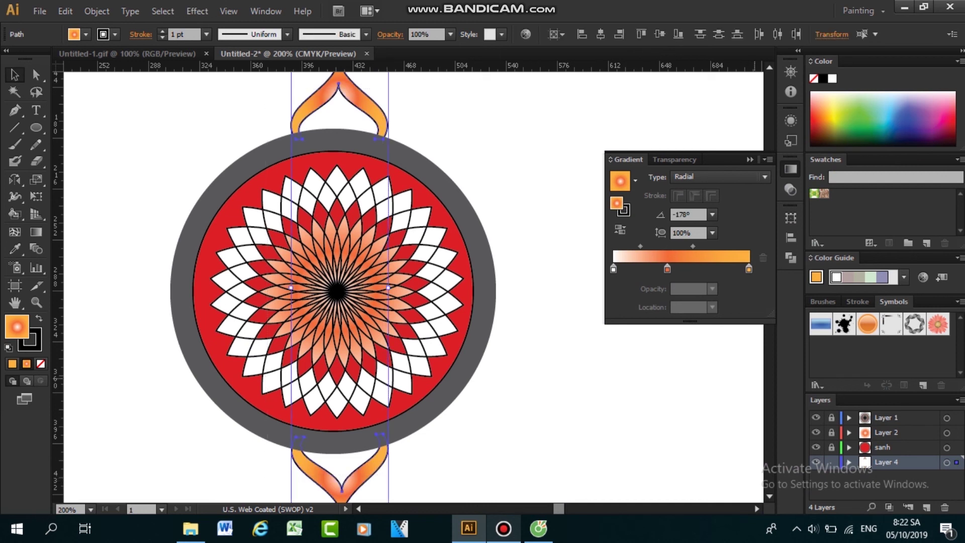
{"action": "left_click", "coordinate": [947, 463]}
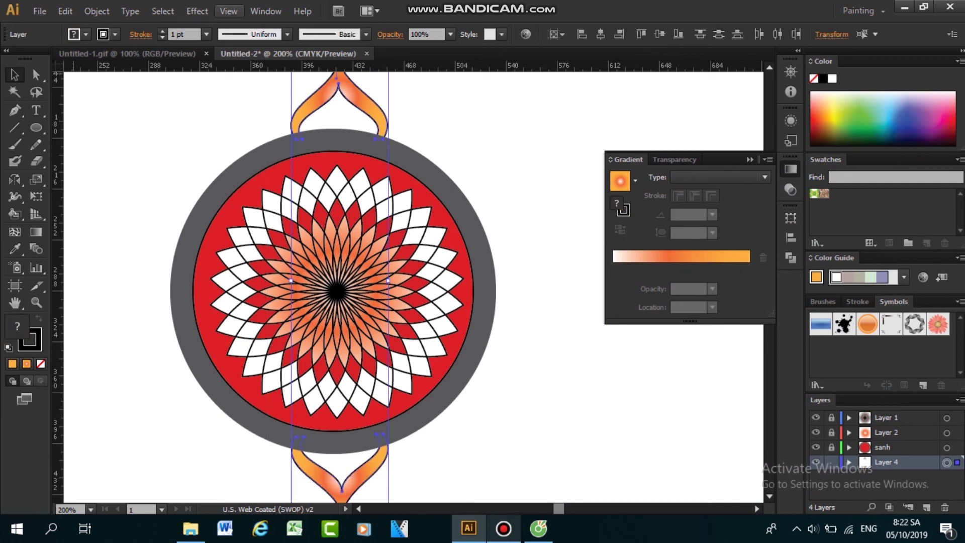
{"action": "left_click", "coordinate": [197, 11]}
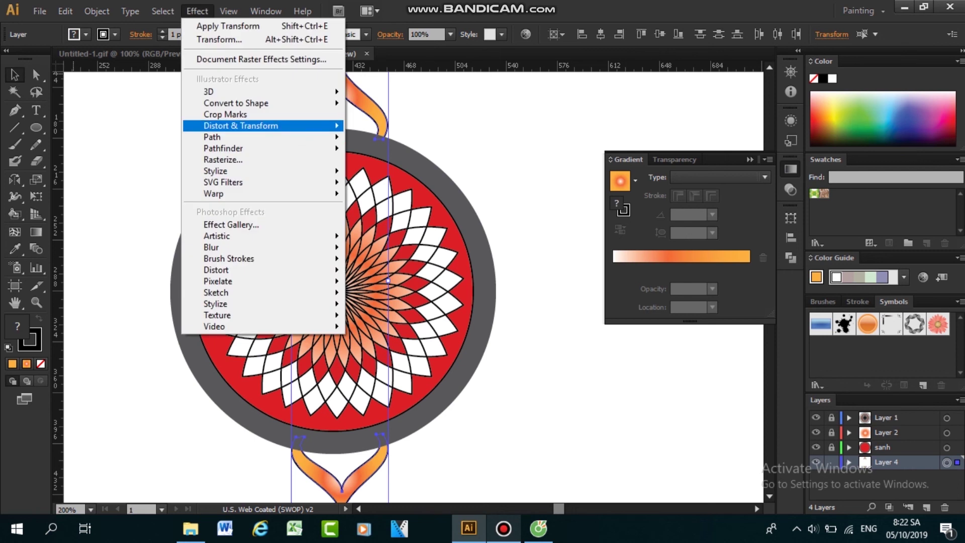
{"action": "mouse_move", "coordinate": [242, 125]}
{"action": "left_click", "coordinate": [388, 174]}
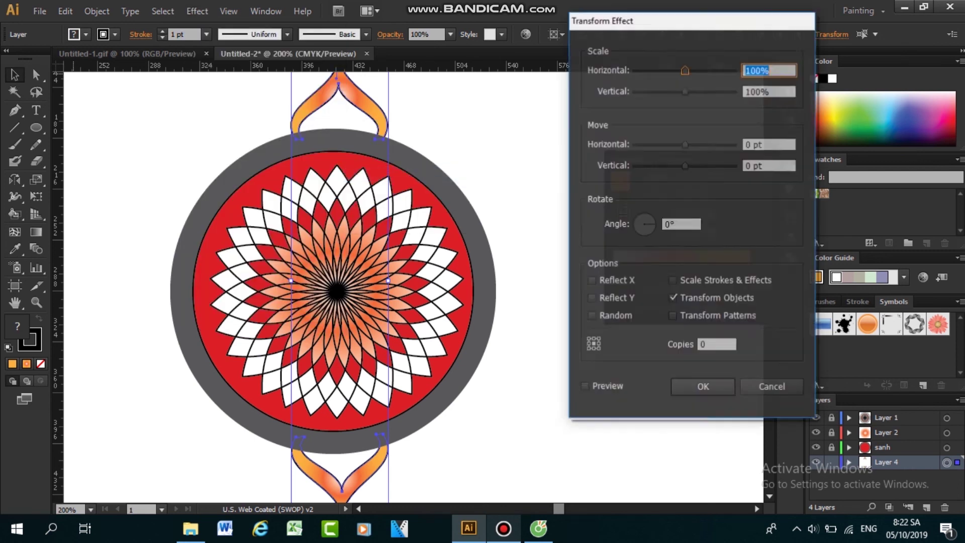
{"action": "double_click", "coordinate": [671, 225]}
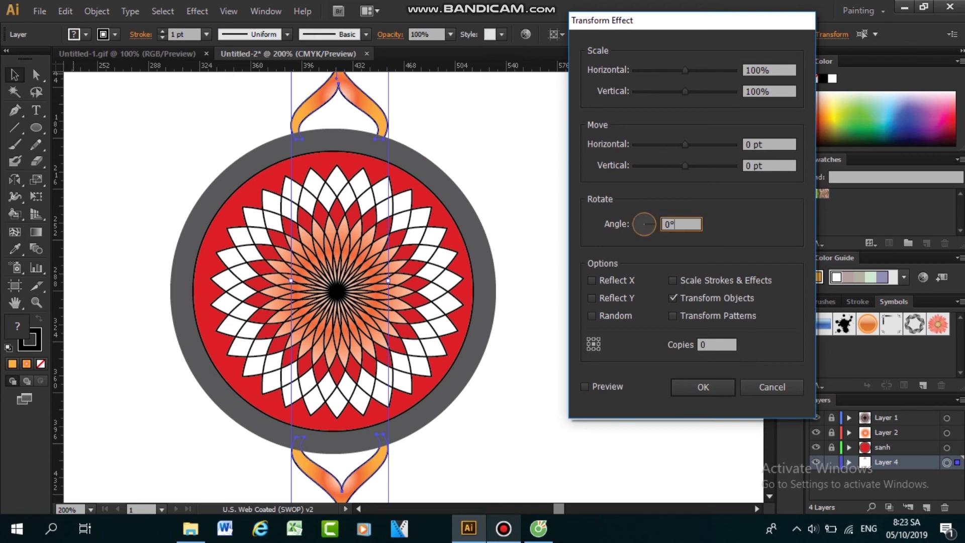
{"action": "type", "text": "12"}
{"action": "left_click", "coordinate": [584, 386]}
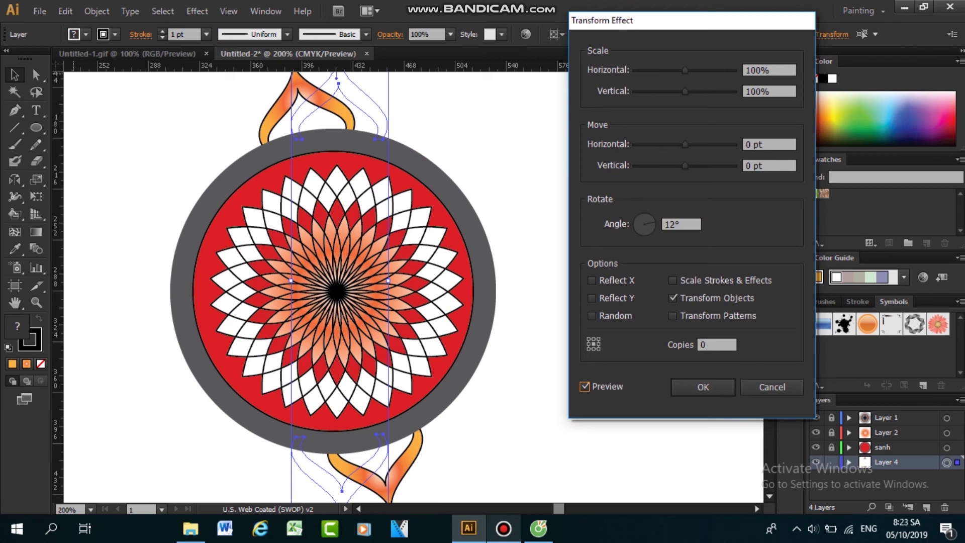
Step: Set the Layer 4 Transform effect to 4 copies, then raise the number to 7
{"action": "double_click", "coordinate": [704, 345]}
{"action": "type", "text": "4"}
{"action": "key", "text": "Tab"}
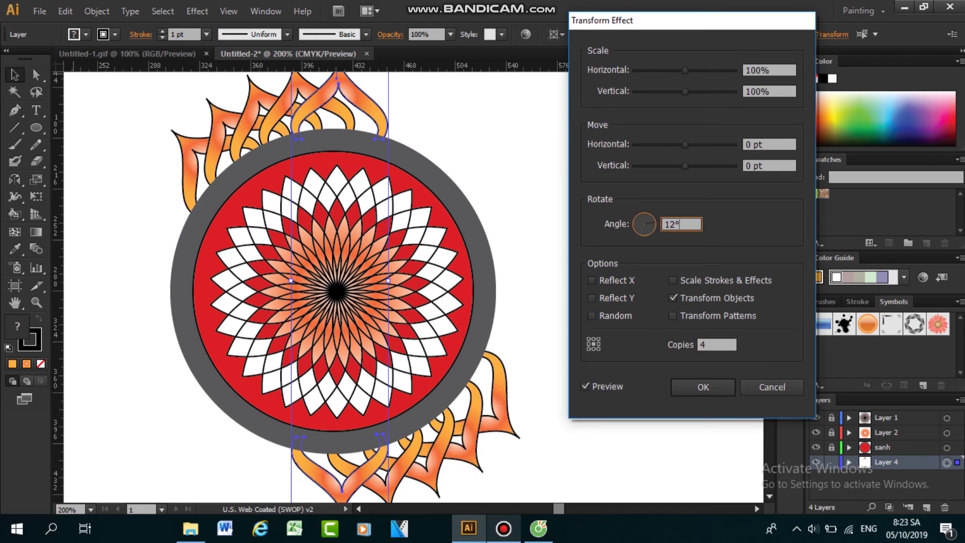
{"action": "double_click", "coordinate": [704, 345]}
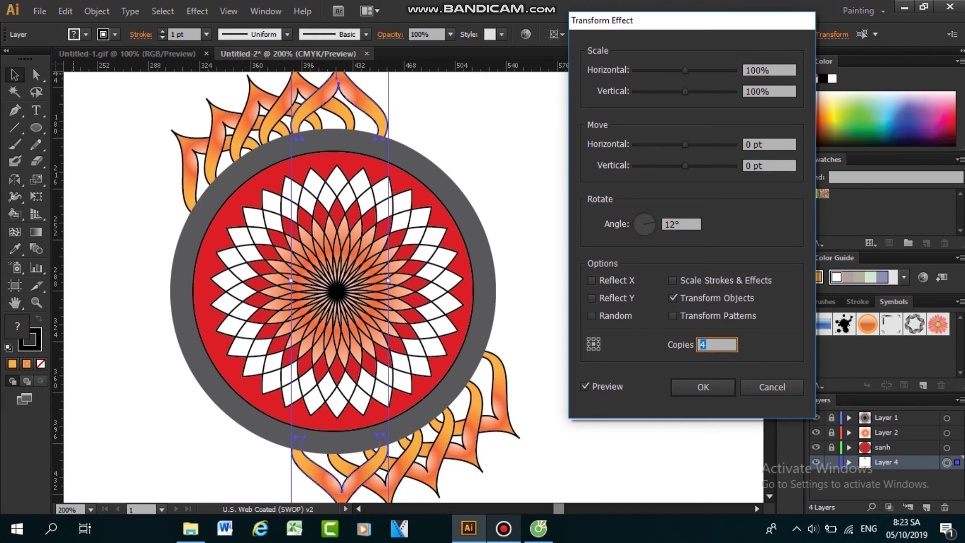
{"action": "type", "text": "7"}
Step: Try rotation angles of 9° and 11° in the Transform effect before going back to 12°
{"action": "left_click", "coordinate": [681, 224]}
{"action": "key", "text": "Down"}
{"action": "key", "text": "Down"}
{"action": "key", "text": "Down"}
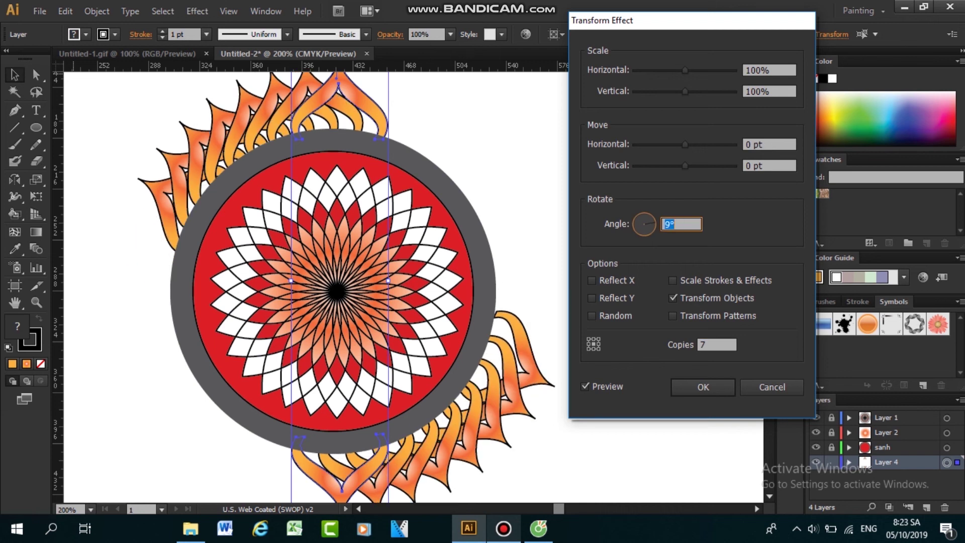
{"action": "key", "text": "Up"}
{"action": "key", "text": "Up"}
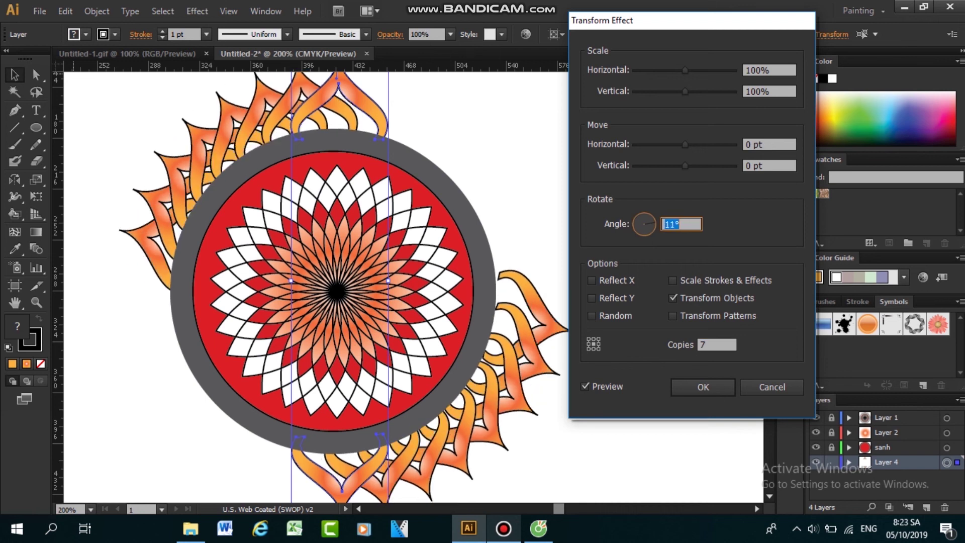
{"action": "key", "text": "Up"}
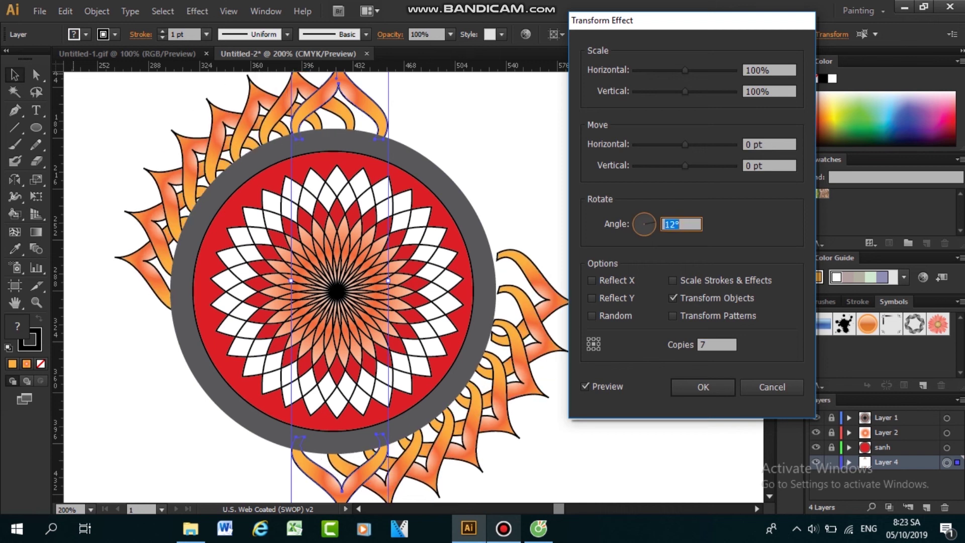
Step: Increase the Transform effect's number of copies to 15, then reduce it to 13
{"action": "key", "text": "Tab"}
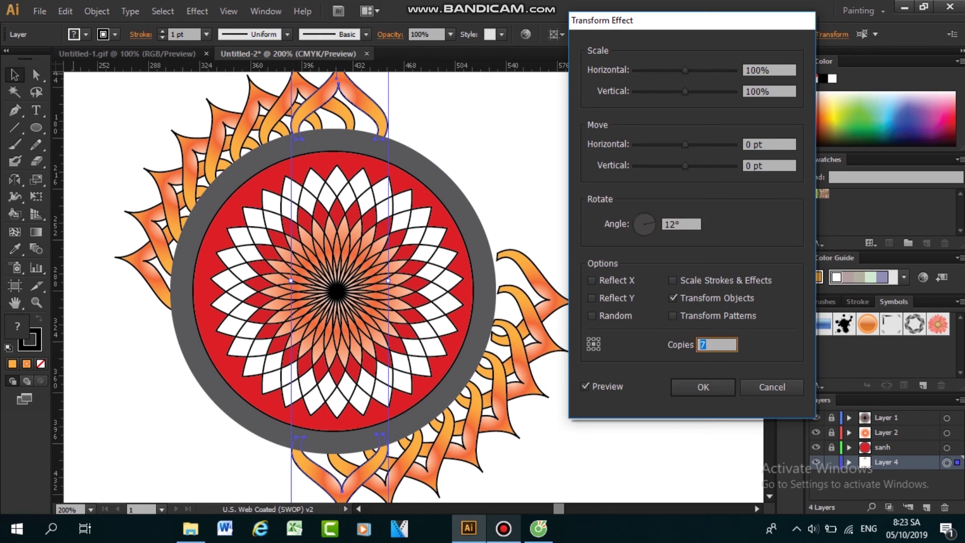
{"action": "key", "text": "Up"}
{"action": "key", "text": "Up"}
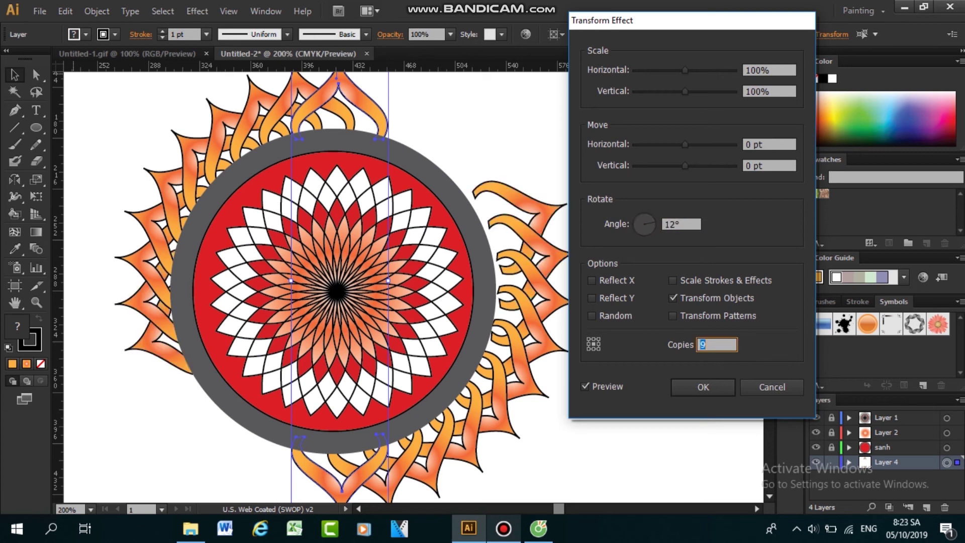
{"action": "key", "text": "Up"}
{"action": "key", "text": "Up"}
{"action": "key", "text": "Up"}
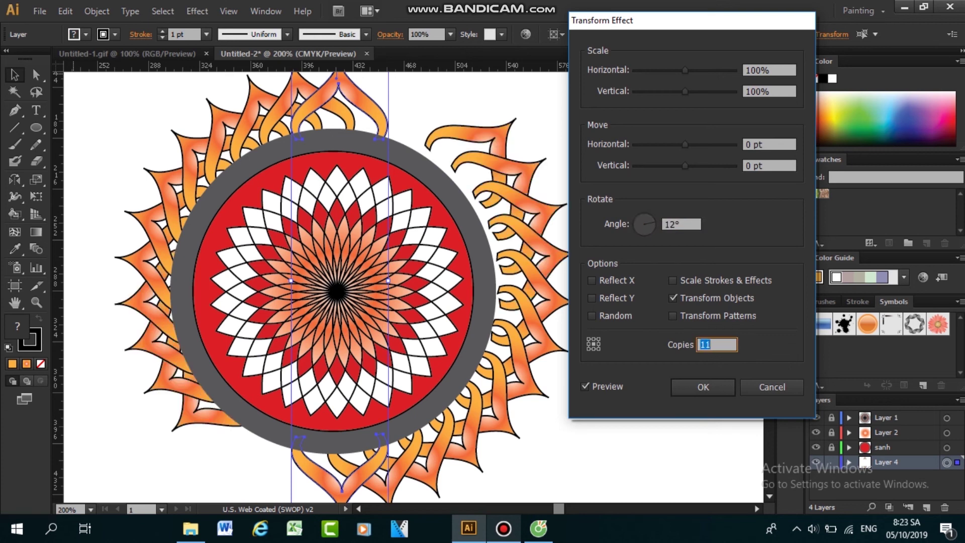
{"action": "key", "text": "Up"}
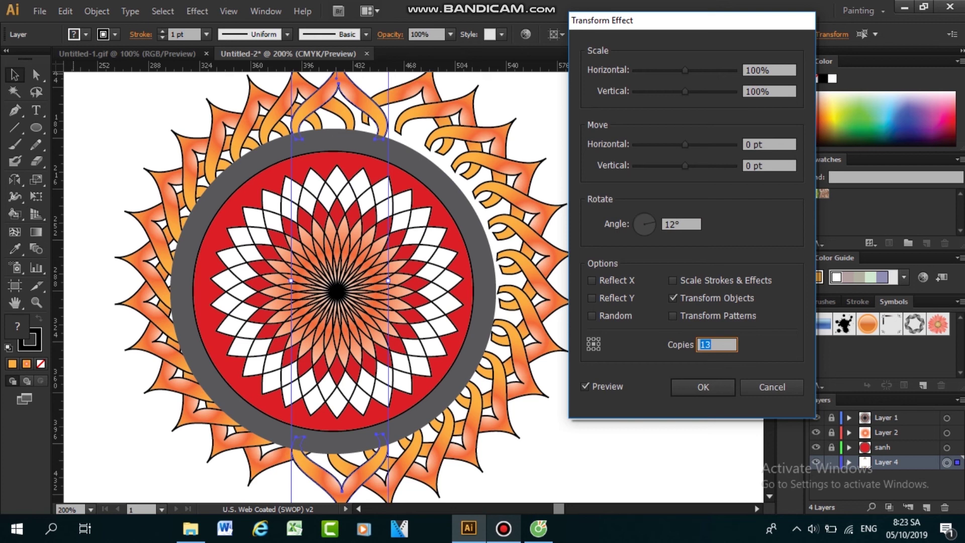
{"action": "key", "text": "Up"}
{"action": "key", "text": "Up"}
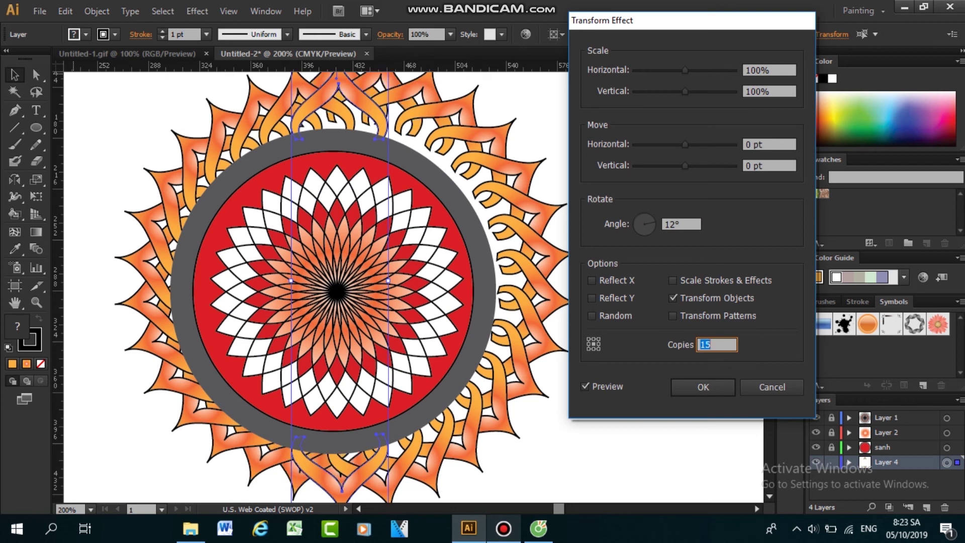
{"action": "key", "text": "Down"}
{"action": "key", "text": "Down"}
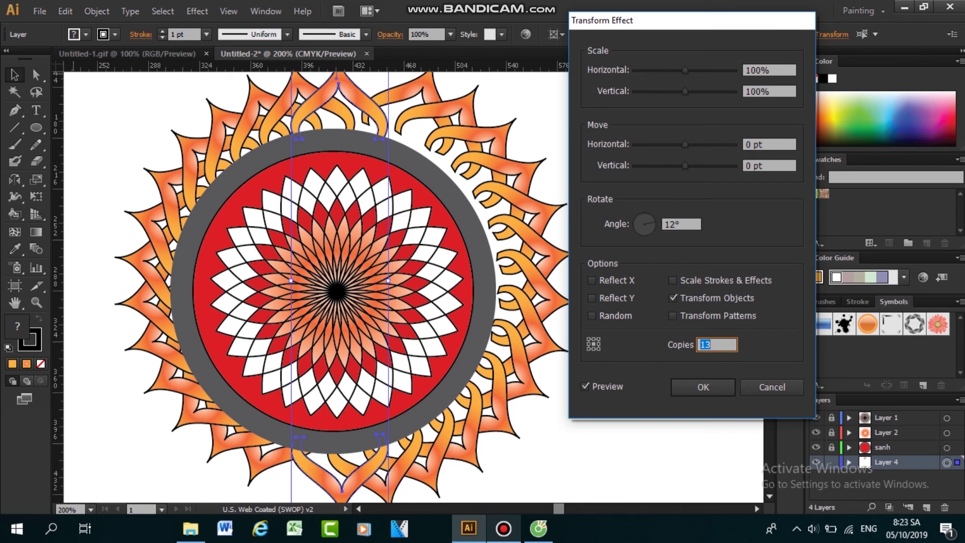
Step: Increase the Layer 4 Transform effect's number of copies to 30 and apply the effect
{"action": "key", "text": "Up"}
{"action": "key", "text": "Up"}
{"action": "key", "text": "Up"}
{"action": "key", "text": "Up"}
{"action": "key", "text": "Up"}
{"action": "key", "text": "Up"}
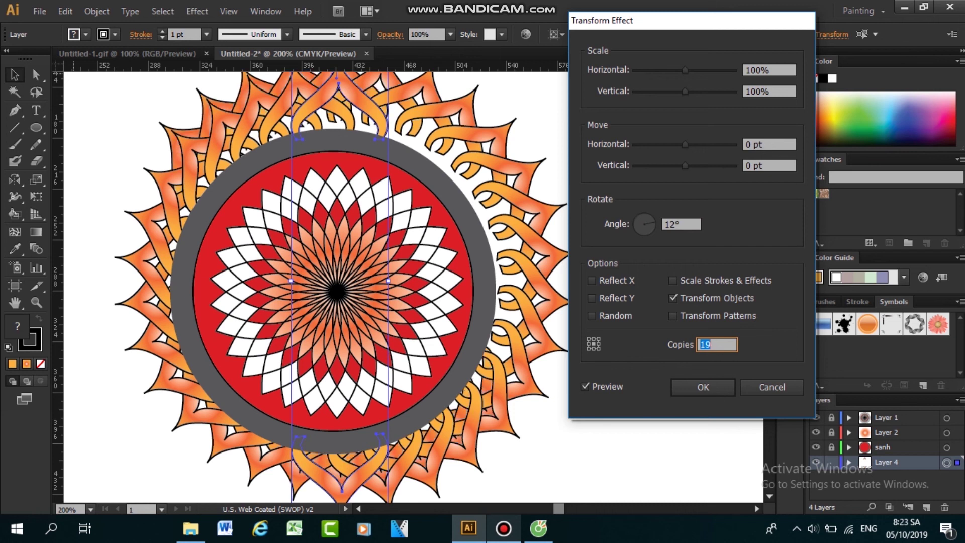
{"action": "key", "text": "Up"}
{"action": "key", "text": "Up"}
{"action": "key", "text": "Up"}
{"action": "key", "text": "Up"}
{"action": "key", "text": "Up"}
{"action": "key", "text": "Up"}
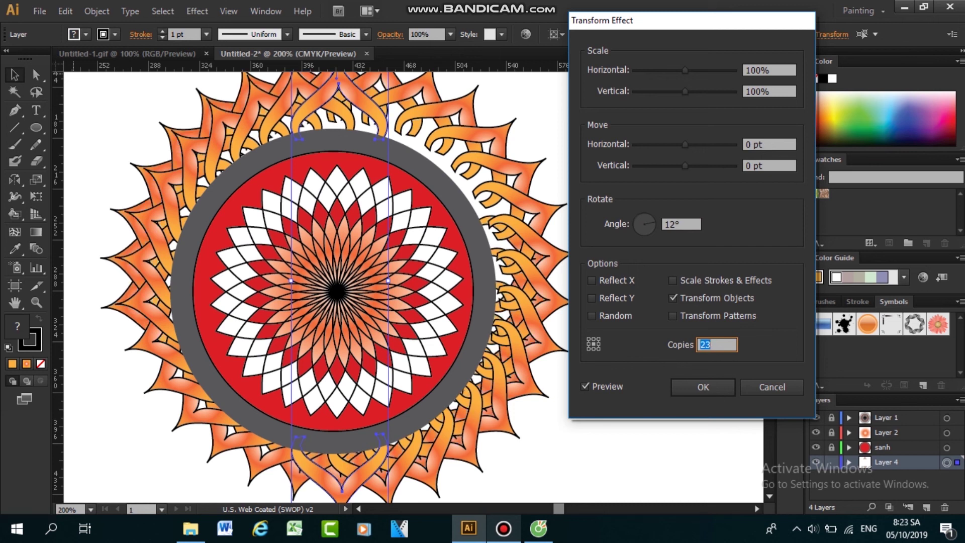
{"action": "key", "text": "Up"}
{"action": "key", "text": "Up"}
{"action": "key", "text": "Up"}
{"action": "key", "text": "Up"}
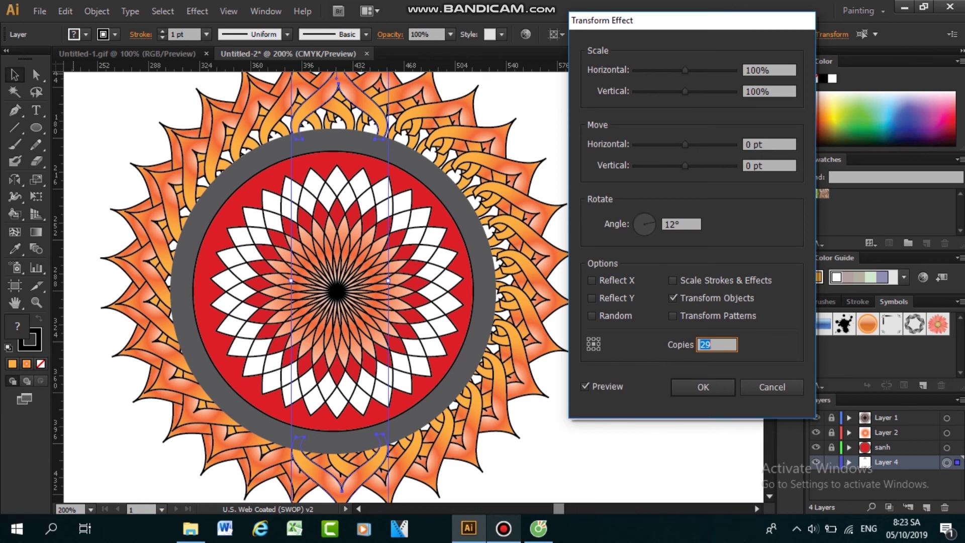
{"action": "key", "text": "Up"}
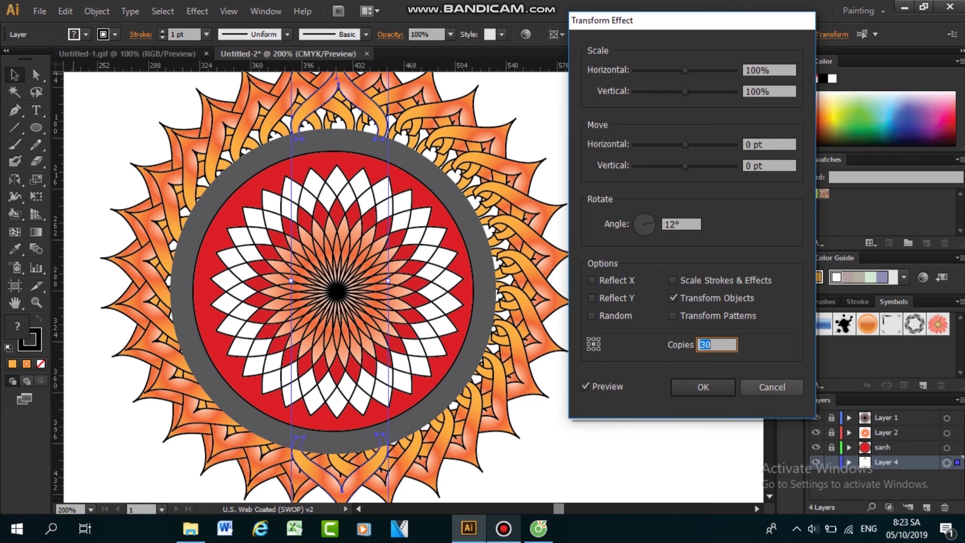
{"action": "left_click_drag", "start_coordinate": [734, 23], "coordinate": [805, 65]}
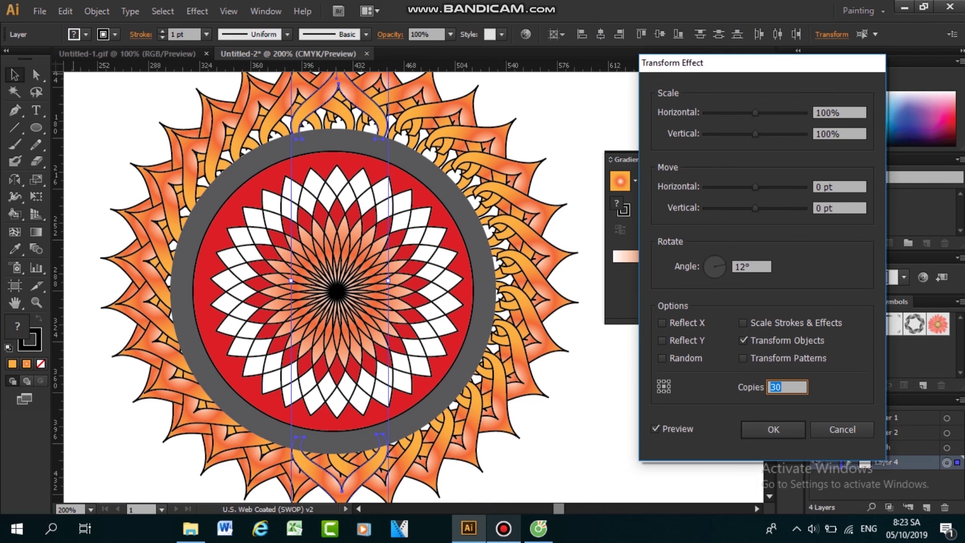
{"action": "key", "text": "Return"}
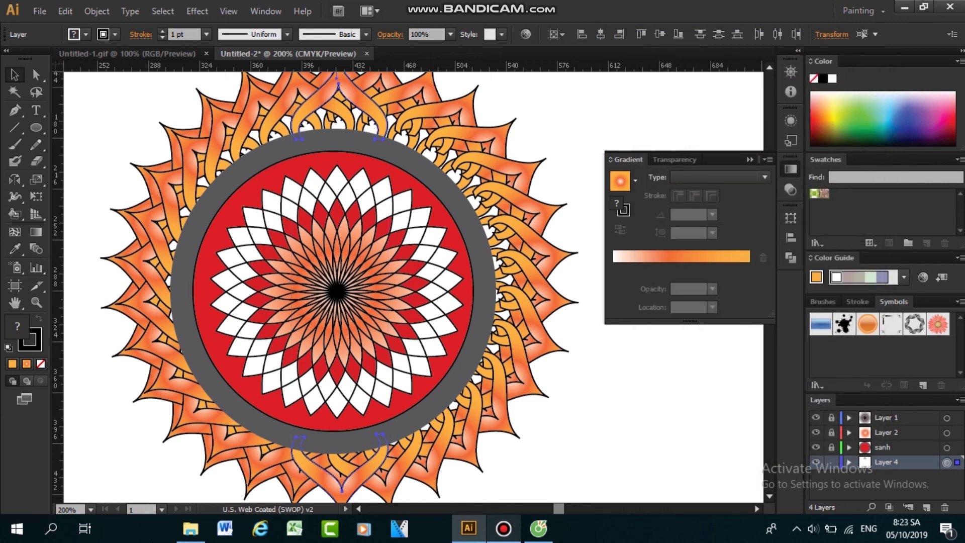
Step: Check the whole petal ring with nothing selected, then undo the Transform effect applied to Layer 4
{"action": "key", "text": "ctrl+minus"}
{"action": "key", "text": "ctrl+minus"}
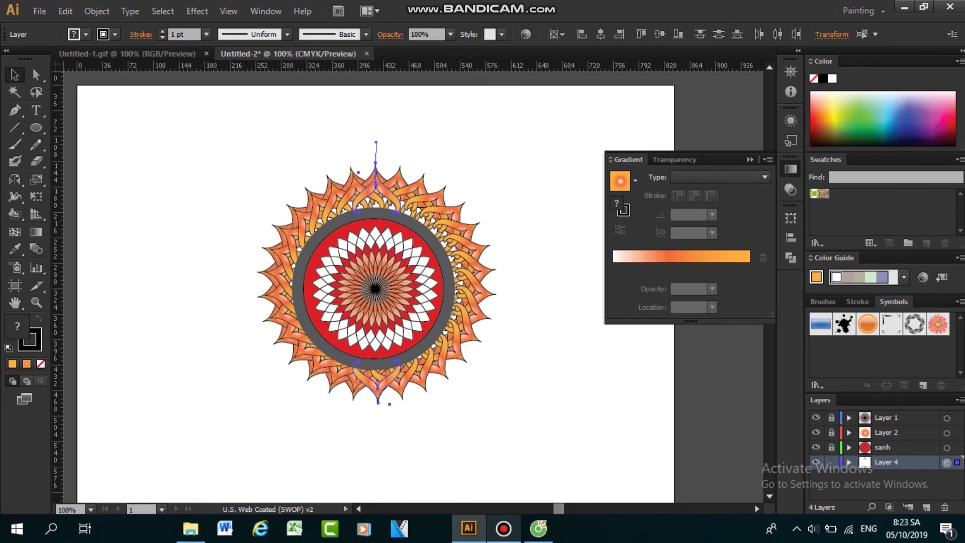
{"action": "key", "text": "ctrl+shift+b"}
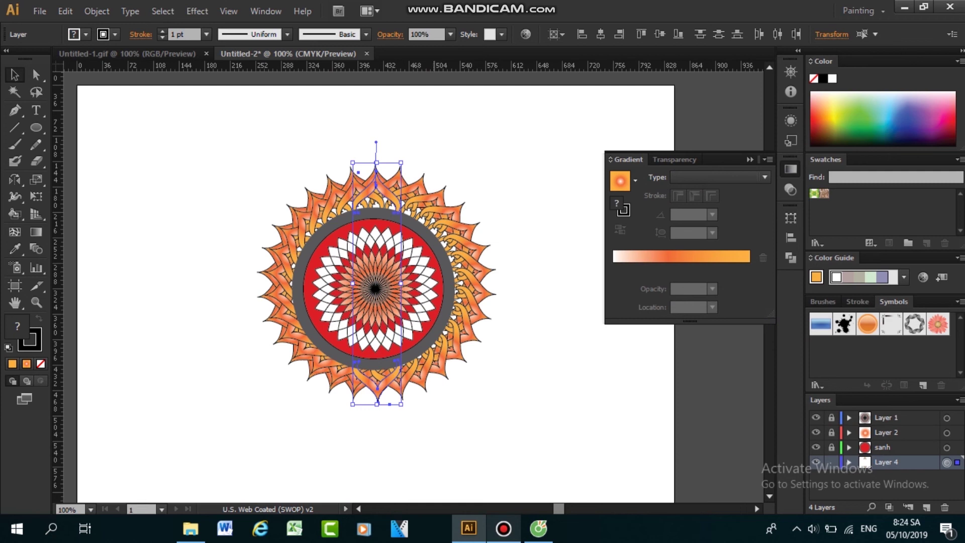
{"action": "left_click", "coordinate": [495, 344]}
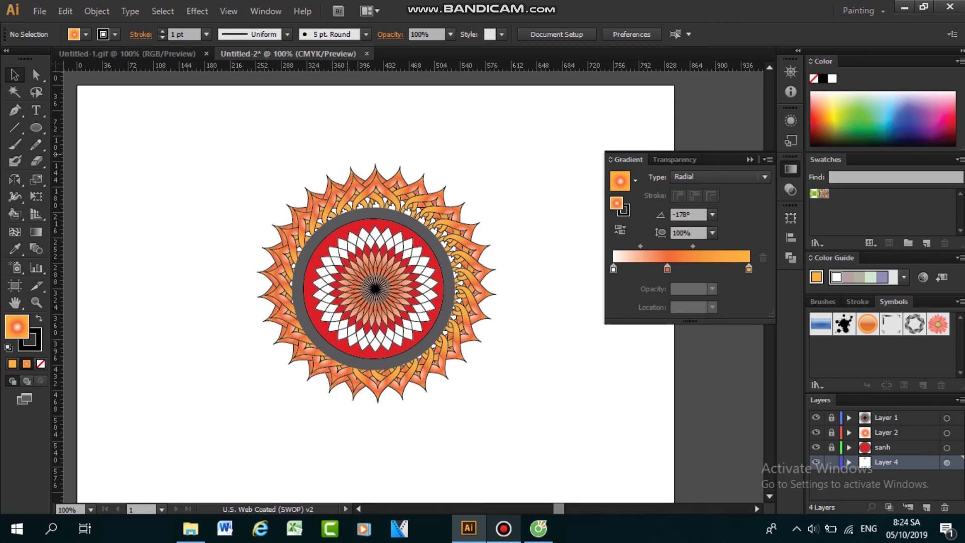
{"action": "key", "text": "ctrl+z"}
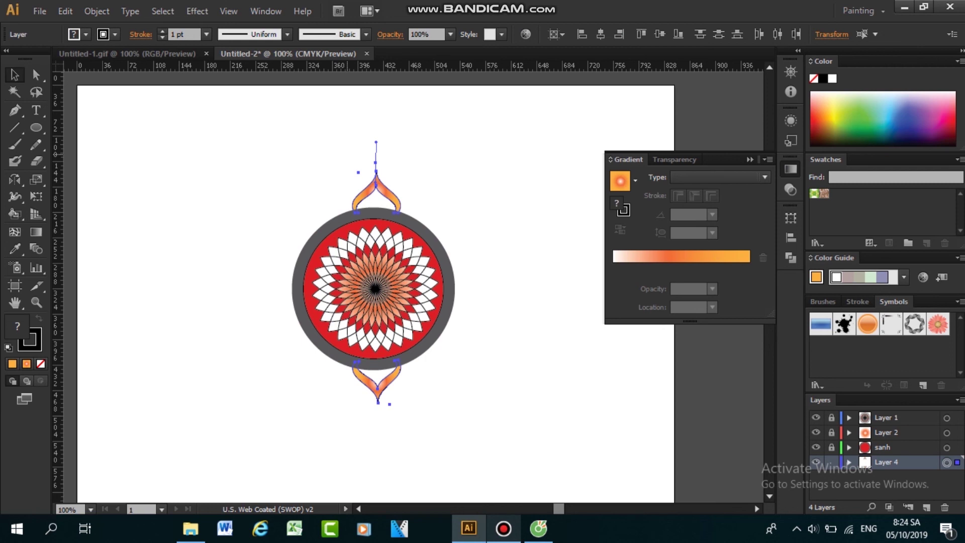
{"action": "key", "text": "v"}
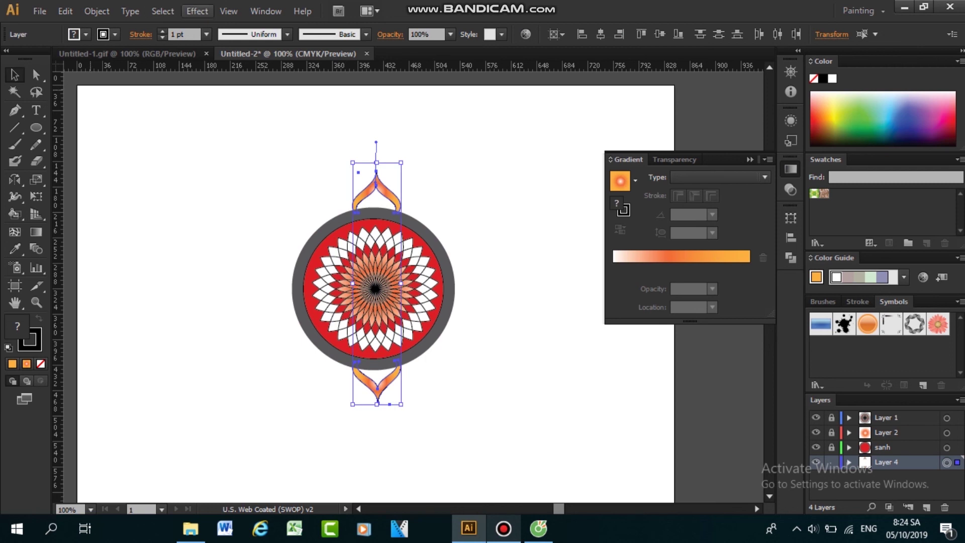
Step: Start a new Transform effect on the two Layer 4 petals with a 12° rotation angle and the preview enabled
{"action": "left_click", "coordinate": [197, 11]}
{"action": "mouse_move", "coordinate": [241, 126]}
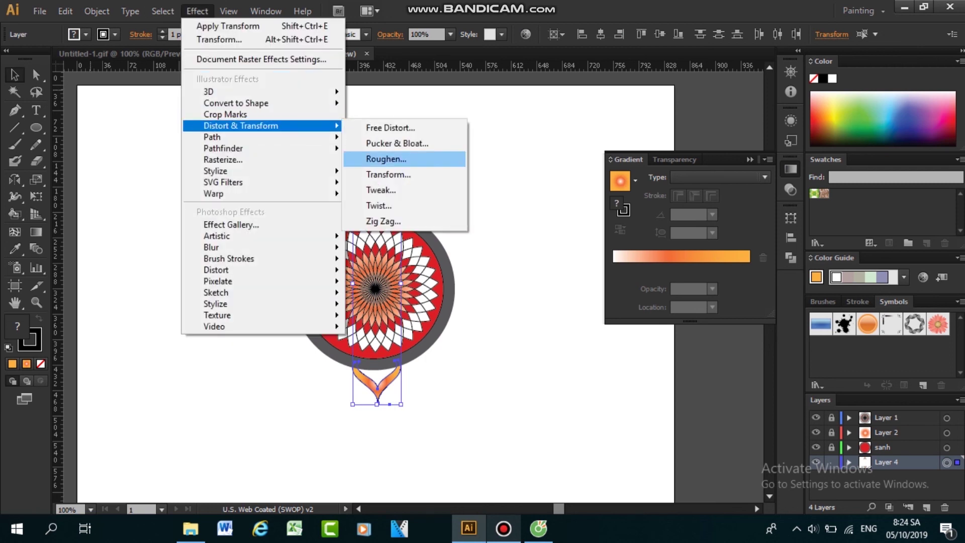
{"action": "left_click", "coordinate": [389, 175]}
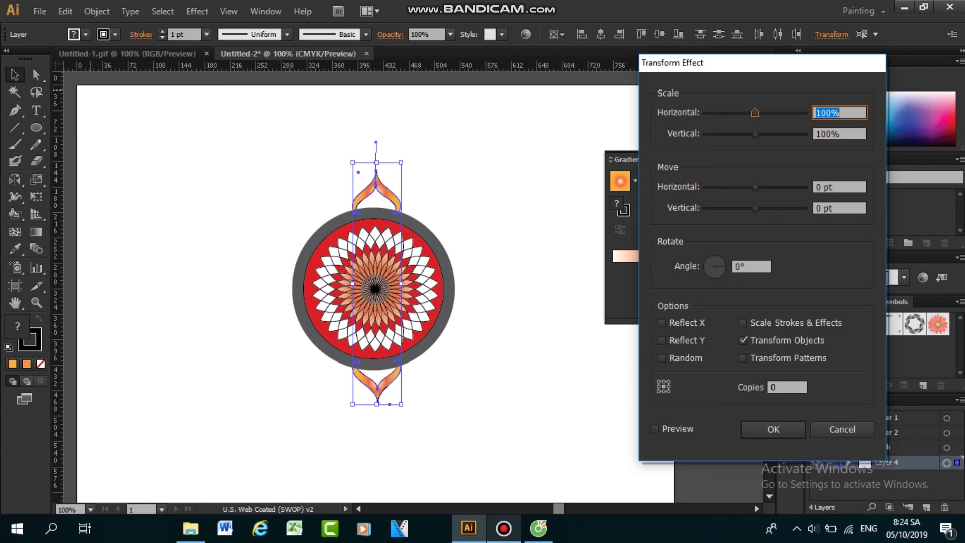
{"action": "left_click", "coordinate": [745, 267]}
{"action": "type", "text": "12"}
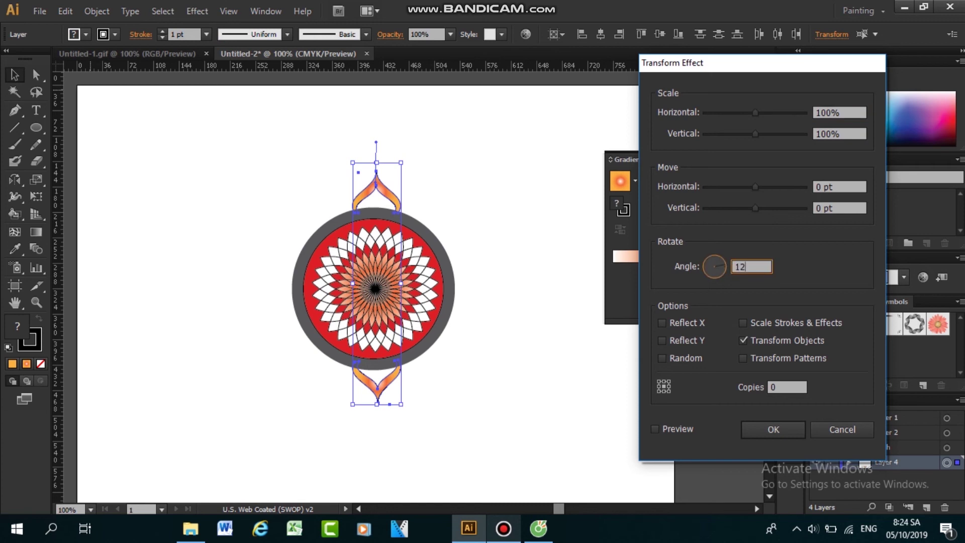
{"action": "left_click", "coordinate": [655, 429]}
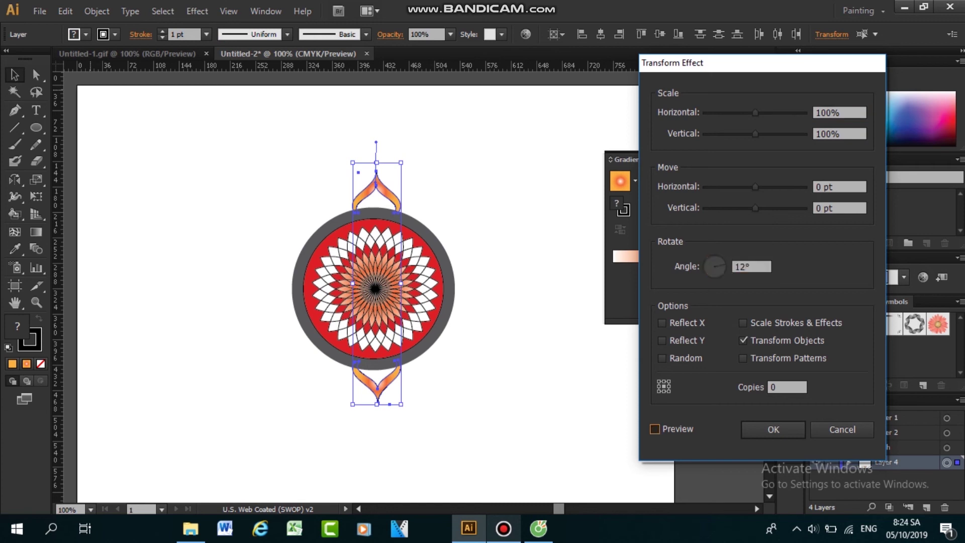
Step: Try 12 copies and then 13 copies in the Transform effect, keeping the rotation angle at 12°
{"action": "left_click", "coordinate": [783, 387]}
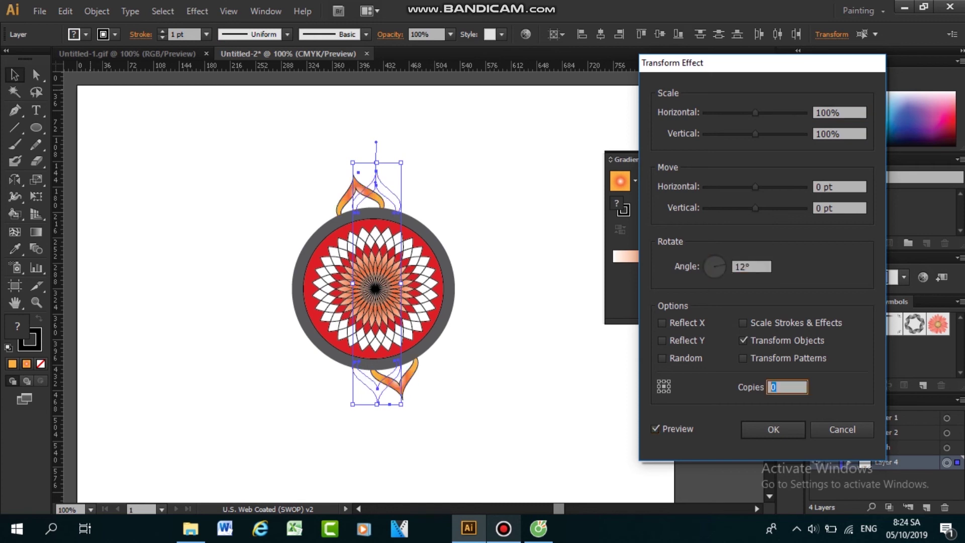
{"action": "type", "text": "12"}
{"action": "left_click", "coordinate": [752, 267]}
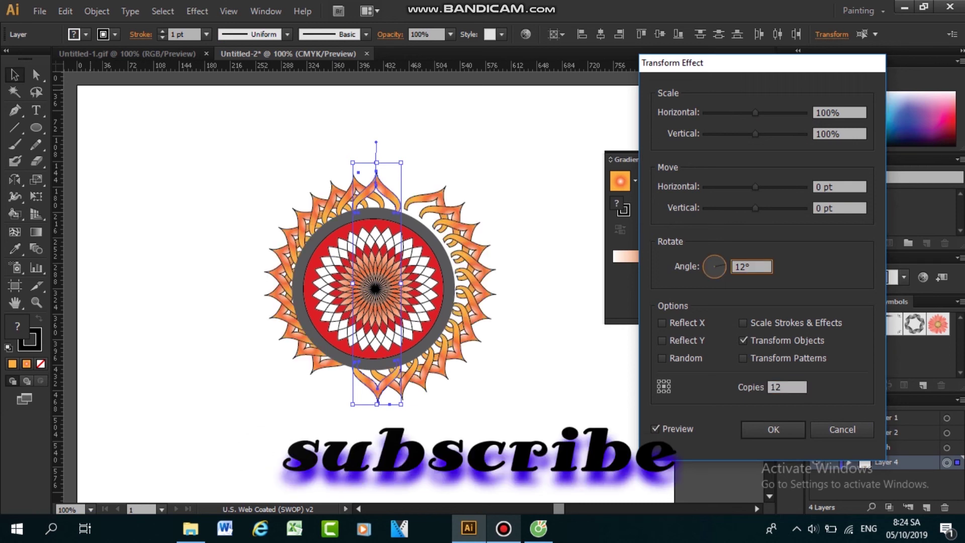
{"action": "left_click", "coordinate": [783, 387]}
{"action": "key", "text": "BackSpace"}
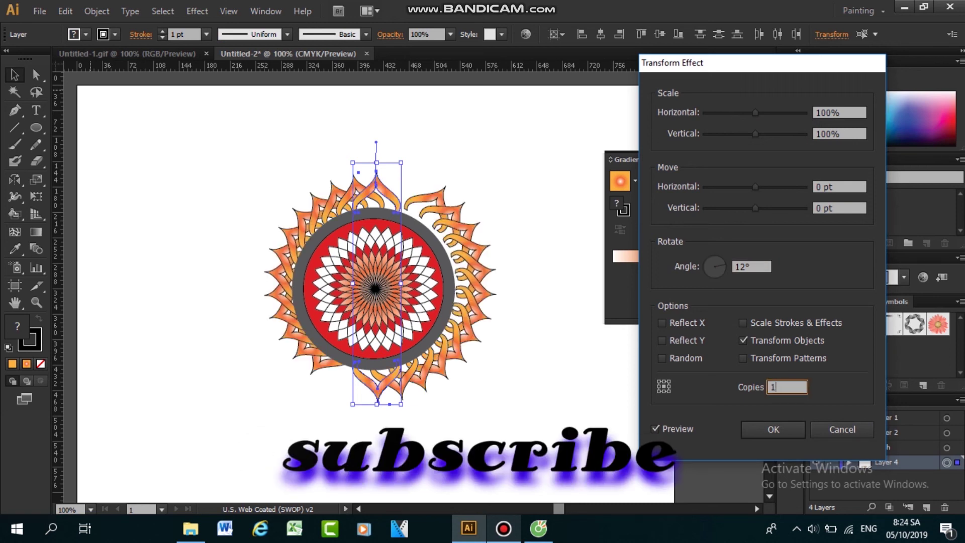
{"action": "type", "text": "3"}
{"action": "left_click", "coordinate": [750, 267]}
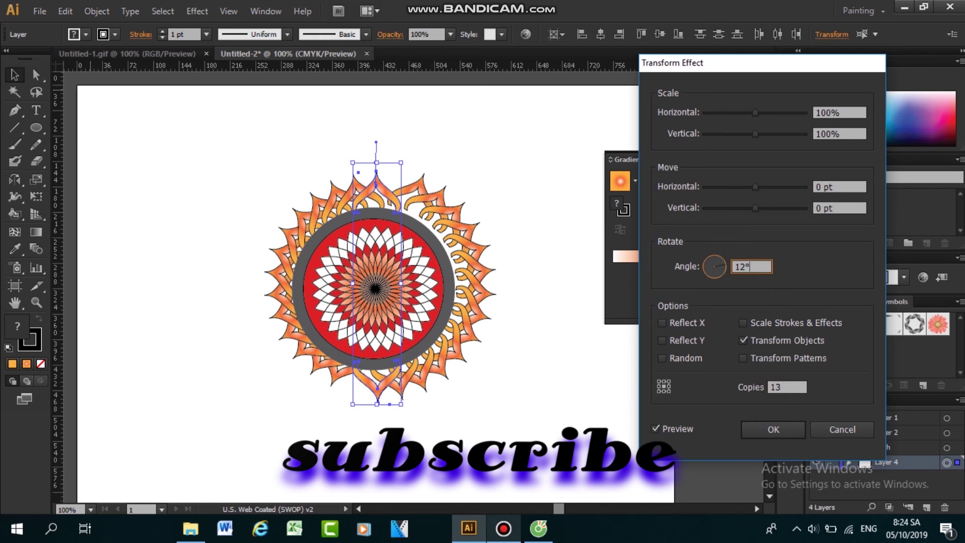
{"action": "key", "text": "Tab"}
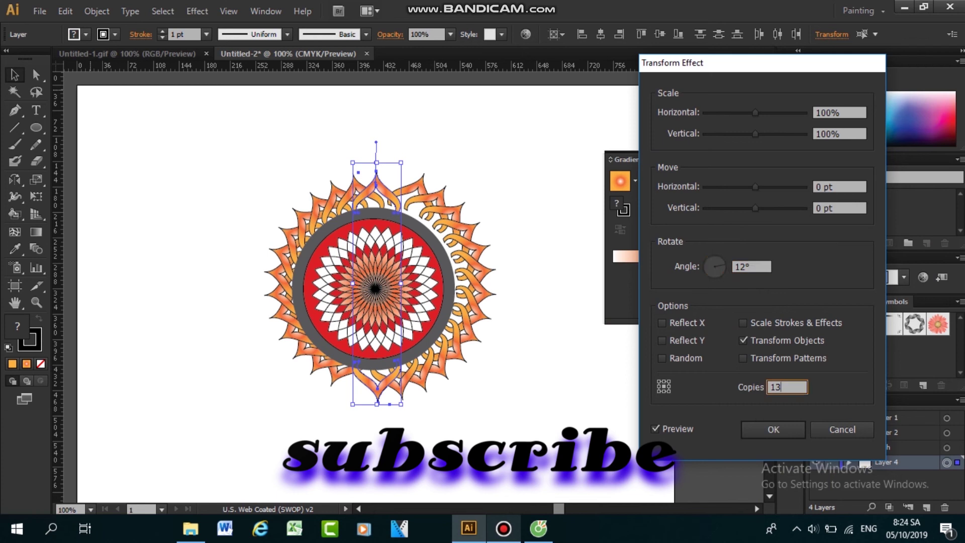
Step: Raise the Transform effect's copies to 30, reduce them to 29, apply the effect and deselect the petals
{"action": "double_click", "coordinate": [777, 387]}
{"action": "key", "text": "Up"}
{"action": "key", "text": "Up"}
{"action": "key", "text": "Up"}
{"action": "key", "text": "Up"}
{"action": "key", "text": "Up"}
{"action": "key", "text": "Up"}
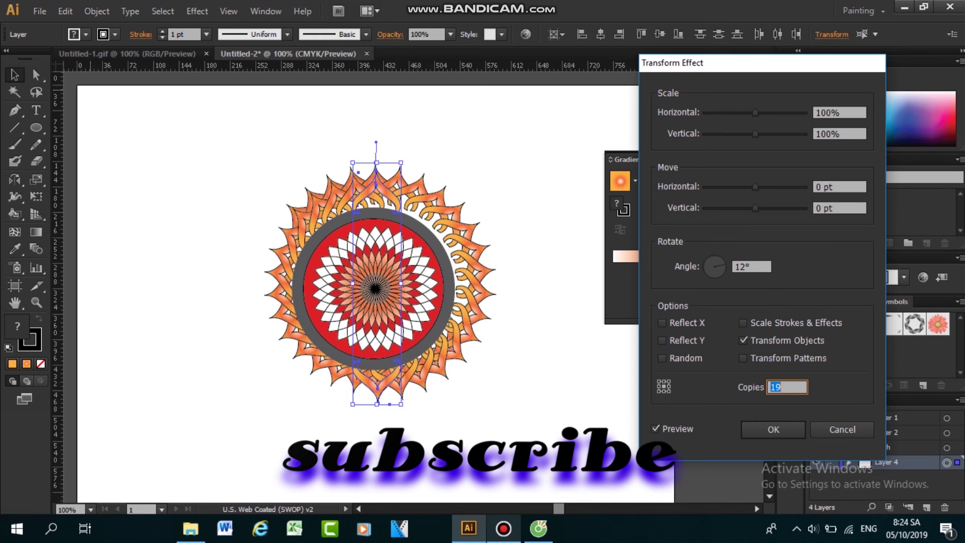
{"action": "key", "text": "Up"}
{"action": "key", "text": "Up"}
{"action": "key", "text": "Up"}
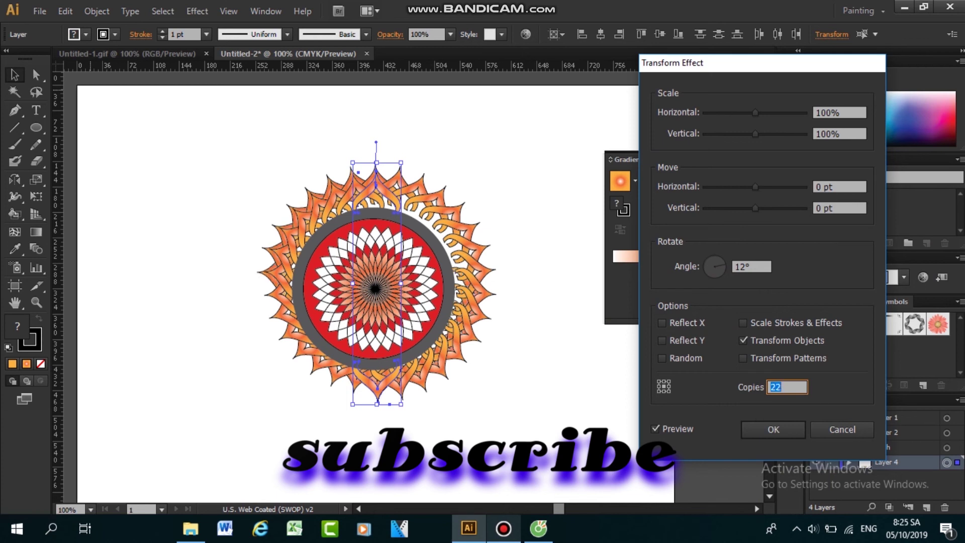
{"action": "key", "text": "Up"}
{"action": "key", "text": "Up"}
{"action": "key", "text": "Up"}
{"action": "key", "text": "Up"}
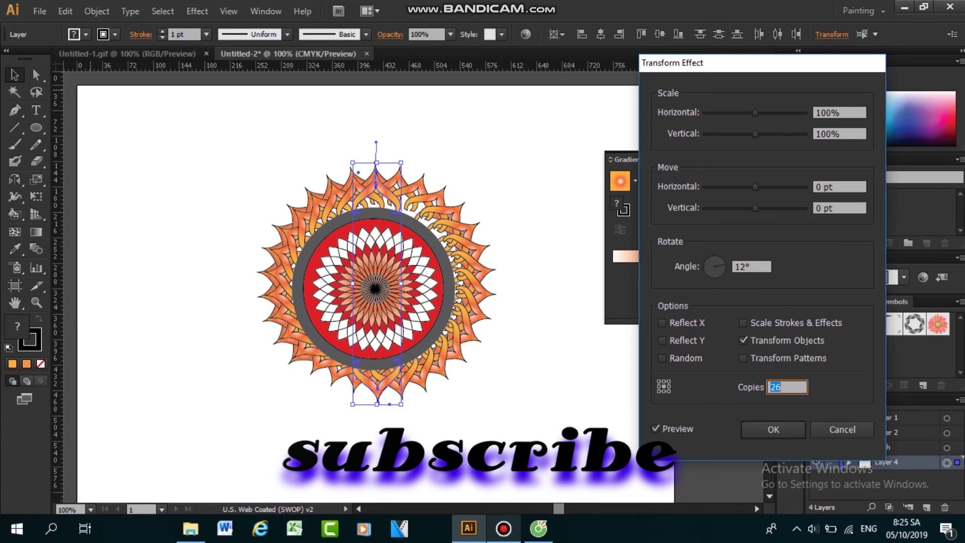
{"action": "key", "text": "Up"}
{"action": "key", "text": "Up"}
{"action": "key", "text": "Up"}
{"action": "key", "text": "Up"}
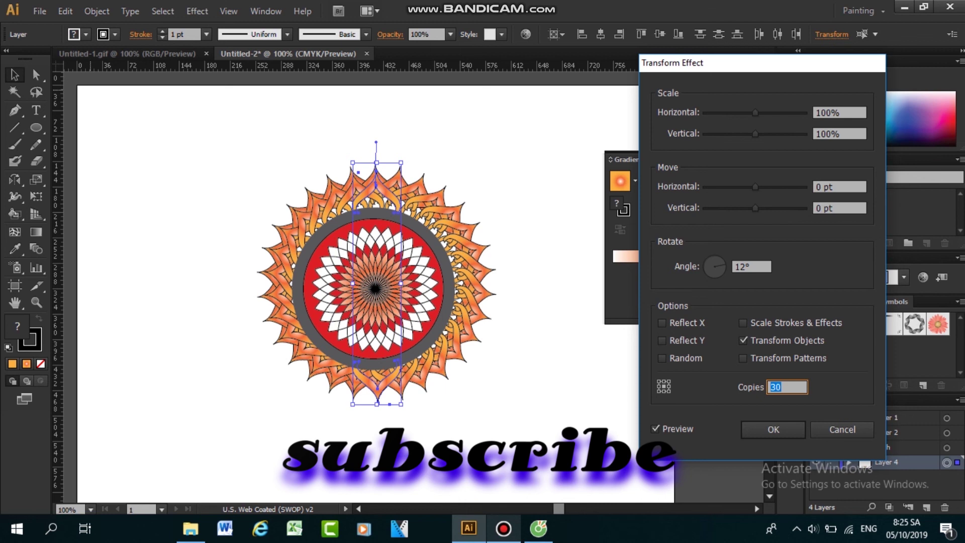
{"action": "key", "text": "Down"}
{"action": "key", "text": "Return"}
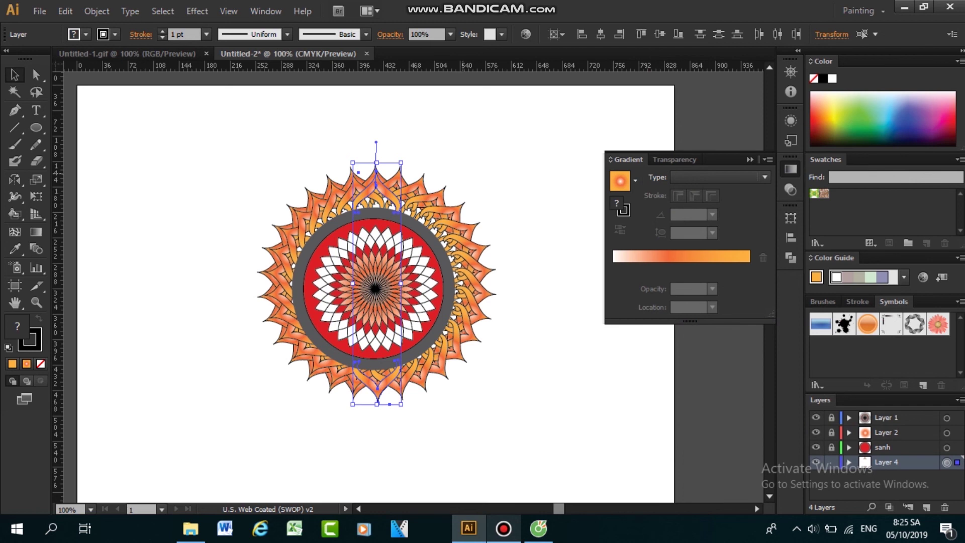
{"action": "left_click", "coordinate": [474, 194]}
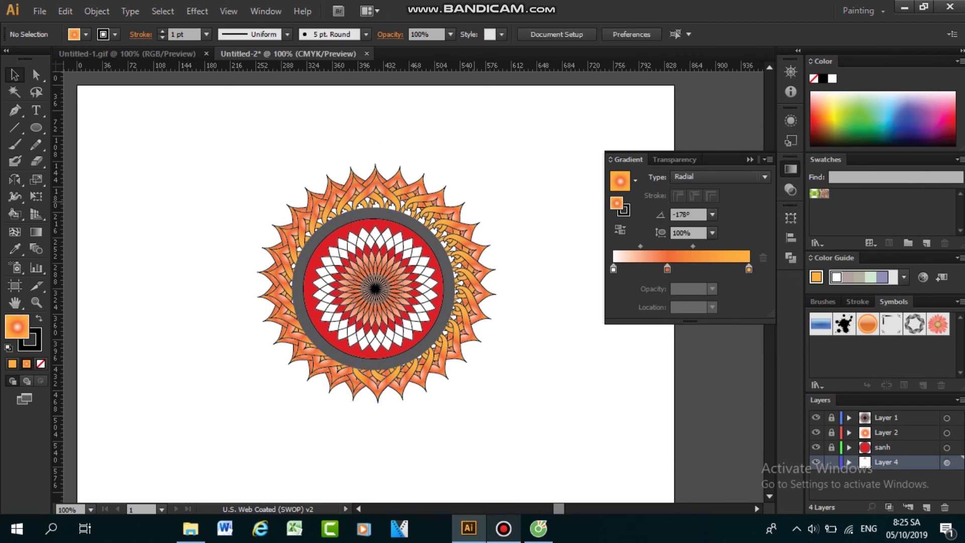
Step: Try drawing a gradient-filled rectangle over part of the artboard on Layer 4, then delete it
{"action": "key", "text": "ctrl+minus"}
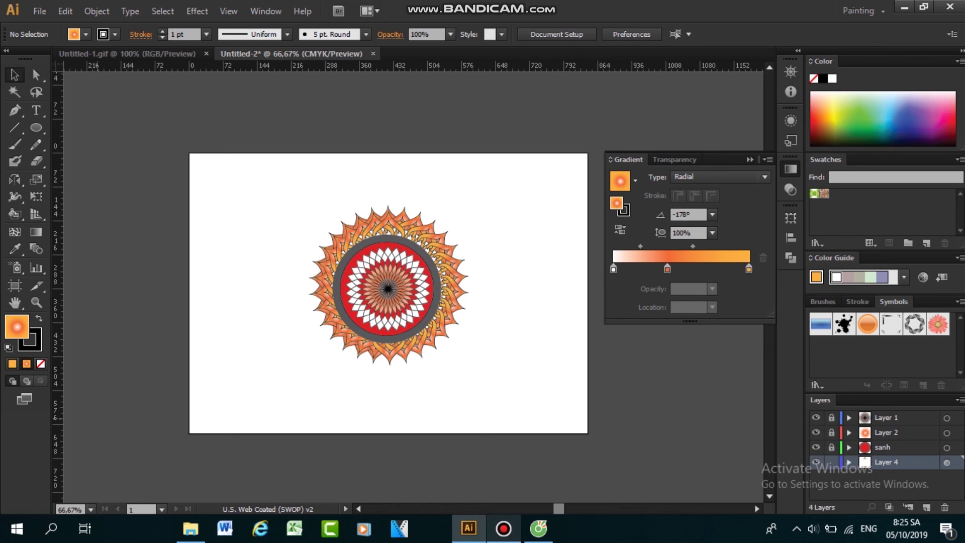
{"action": "left_click_drag", "start_coordinate": [36, 128], "coordinate": [82, 129]}
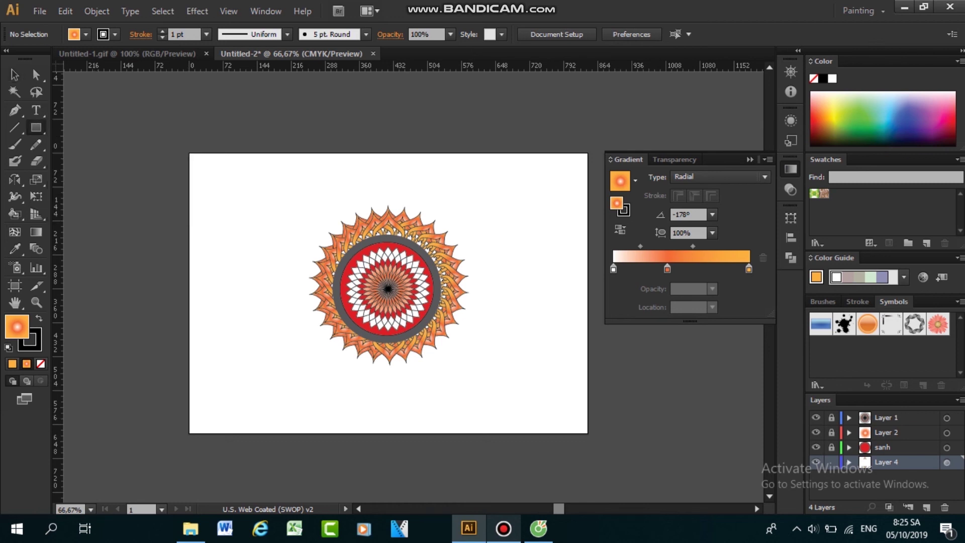
{"action": "left_click_drag", "start_coordinate": [189, 155], "coordinate": [525, 327]}
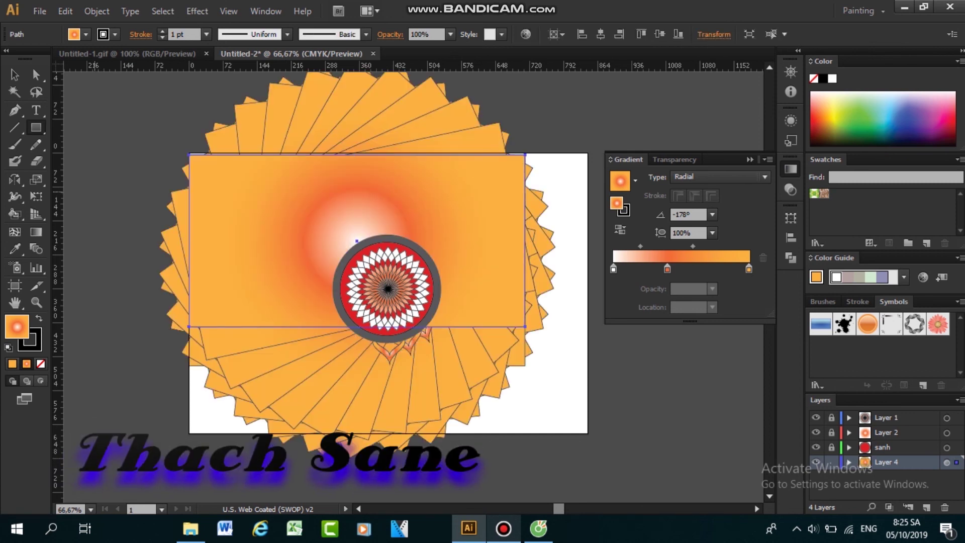
{"action": "key", "text": "Delete"}
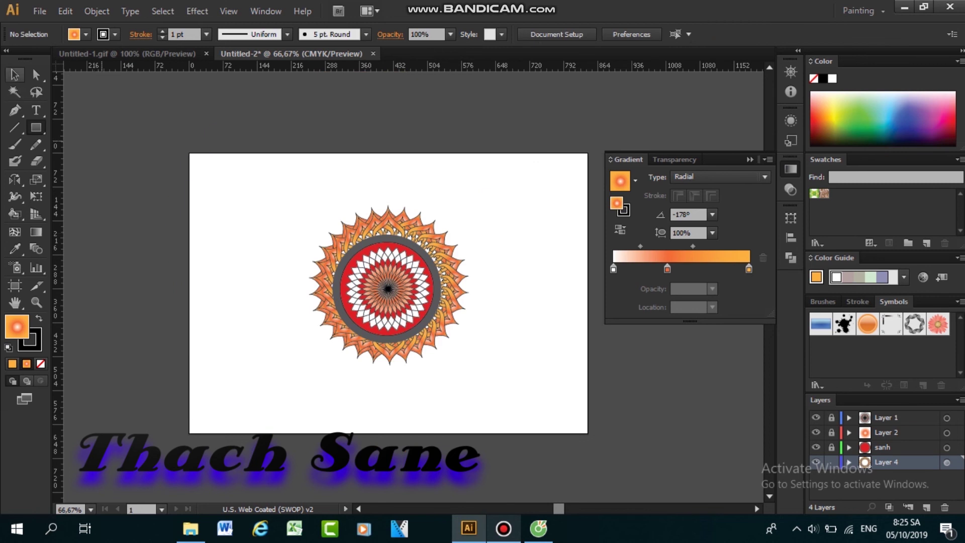
Step: Try a full-artboard background rectangle on Layer 4 with a solid orange and then a gradient fill, and delete it
{"action": "left_click", "coordinate": [15, 75]}
{"action": "left_click", "coordinate": [35, 127]}
{"action": "left_click", "coordinate": [36, 127]}
{"action": "left_click", "coordinate": [100, 127]}
{"action": "left_click_drag", "start_coordinate": [189, 153], "coordinate": [588, 432]}
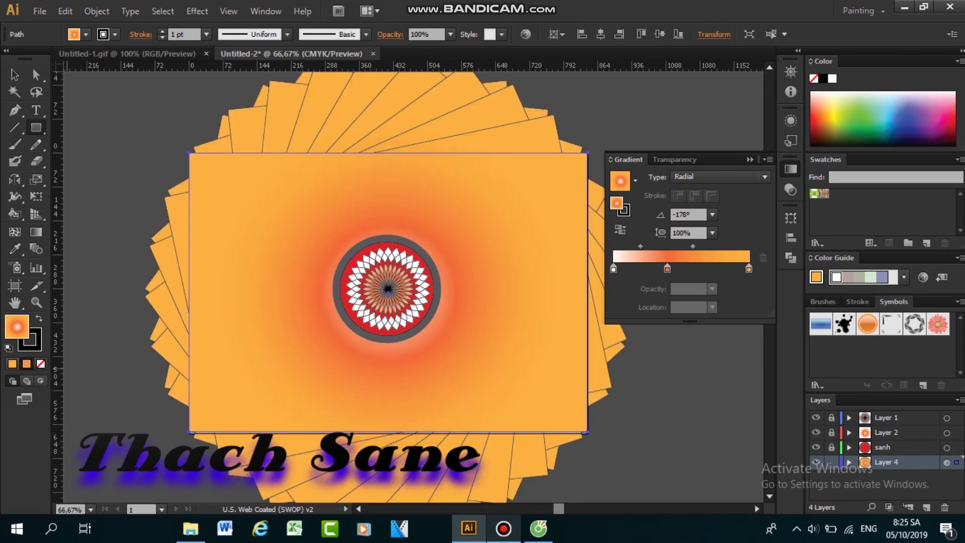
{"action": "left_click", "coordinate": [12, 363]}
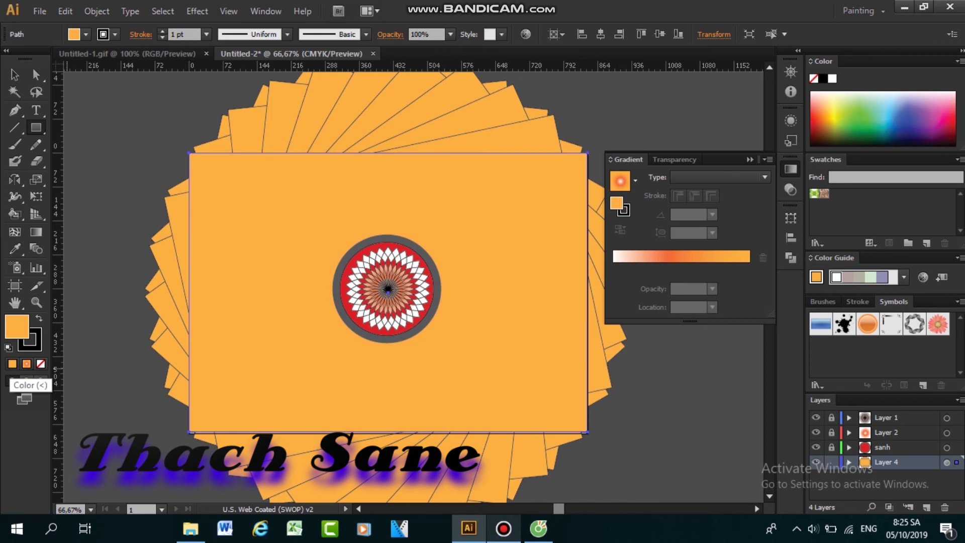
{"action": "left_click", "coordinate": [27, 364]}
{"action": "key", "text": "Delete"}
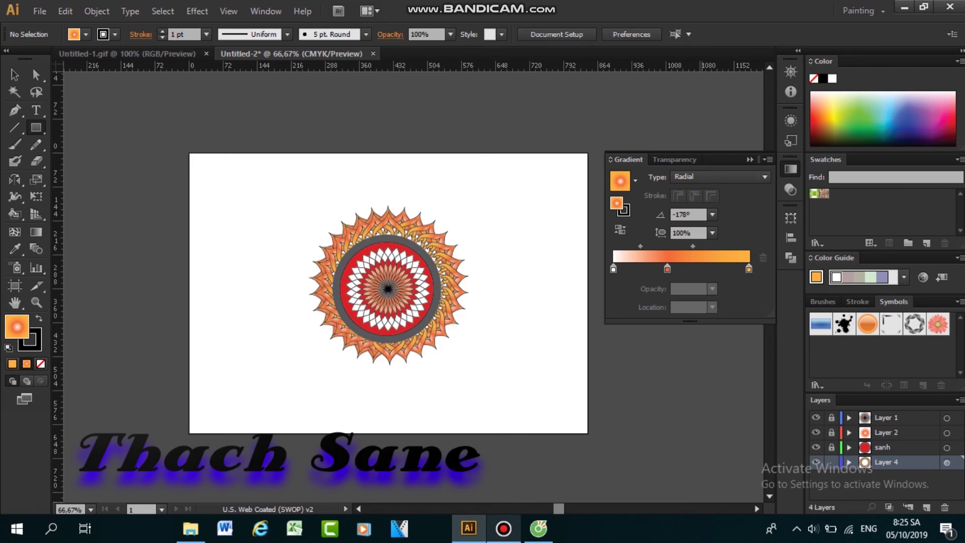
Step: Add a new layer, Layer 5, and move it below Layer 4 at the end of the layer stack
{"action": "left_click", "coordinate": [926, 507]}
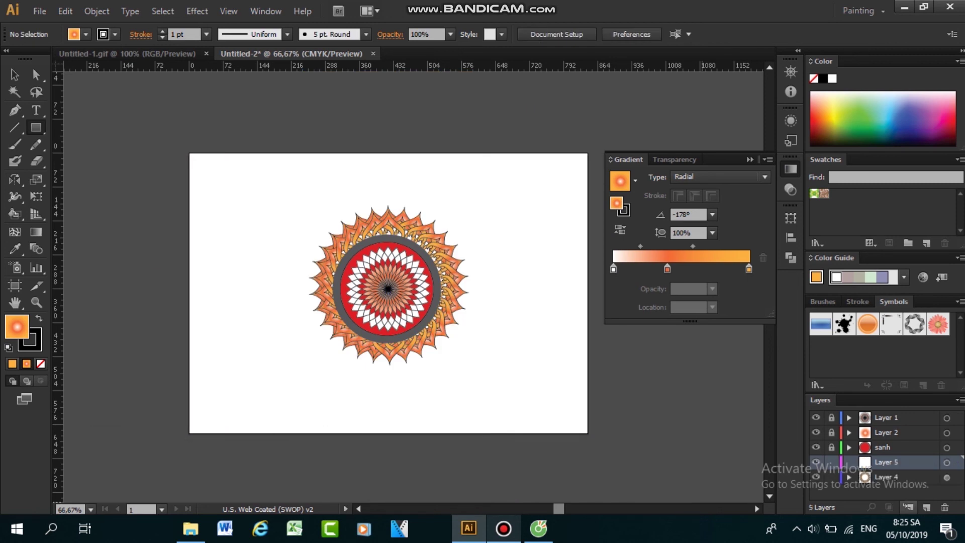
{"action": "left_click_drag", "start_coordinate": [887, 462], "coordinate": [889, 491]}
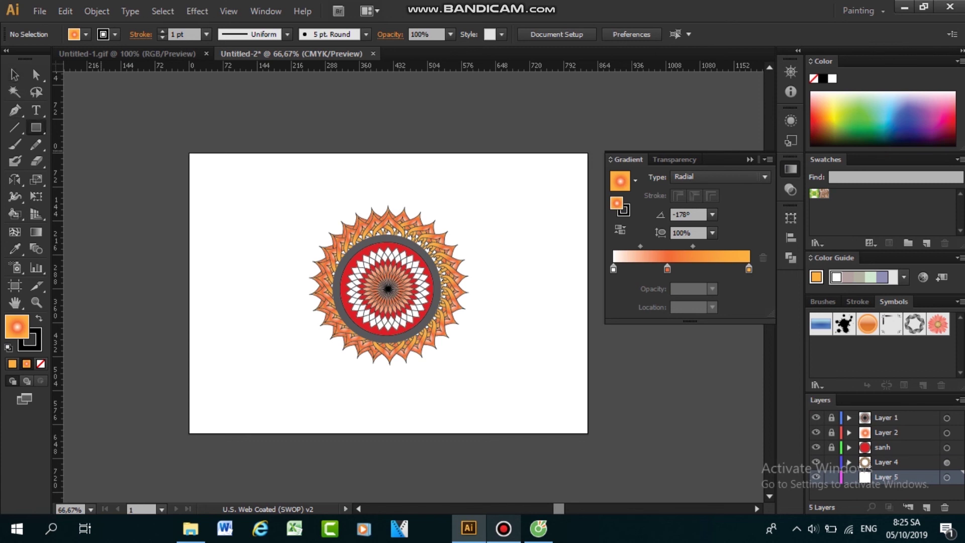
Step: Draw a rectangle covering the whole artboard on Layer 5 and fill it with the beige swatch C=25 M=25 Y=40 K=0
{"action": "mouse_move", "coordinate": [190, 152]}
{"action": "left_mouse_down"}
{"action": "mouse_move", "coordinate": [519, 374]}
{"action": "mouse_move", "coordinate": [573, 440]}
{"action": "mouse_move", "coordinate": [590, 434]}
{"action": "left_mouse_up"}
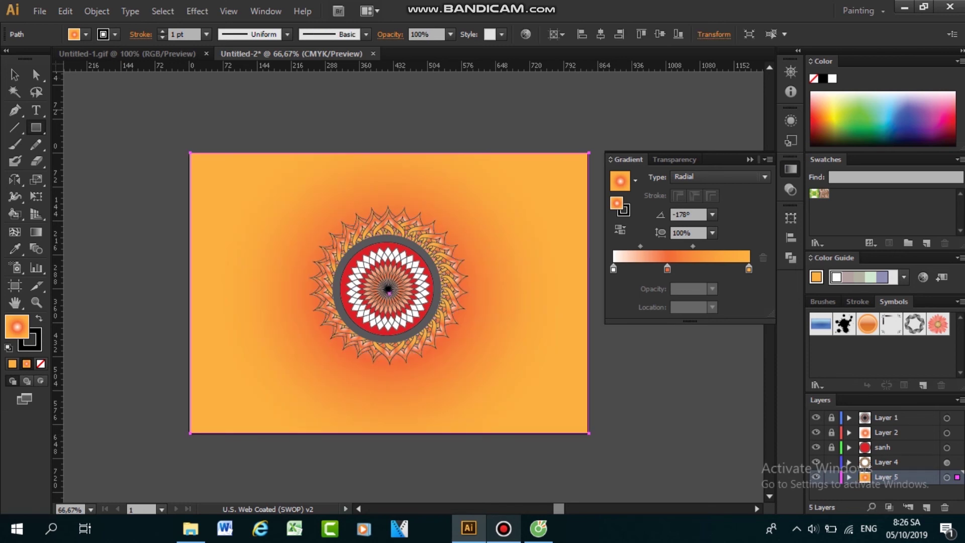
{"action": "left_click", "coordinate": [35, 75]}
{"action": "left_click", "coordinate": [86, 35]}
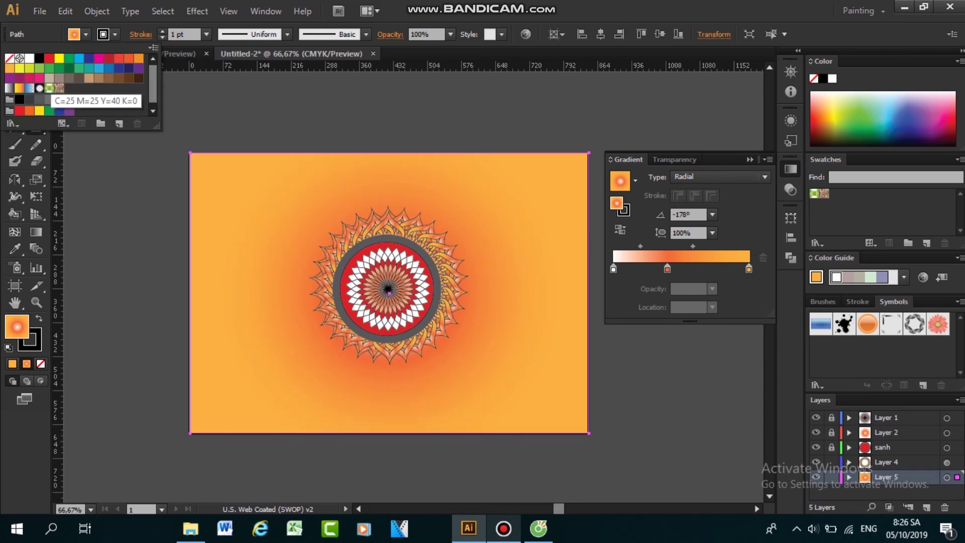
{"action": "left_click", "coordinate": [49, 79]}
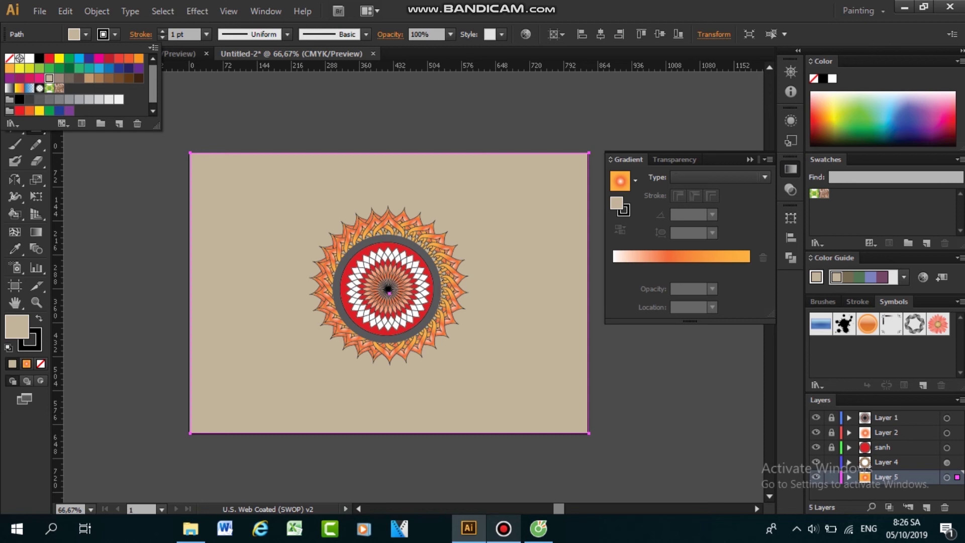
Step: Try several grey fills on the background rectangle and settle on the light grey swatch C=0 M=0 Y=0 K=20
{"action": "left_click", "coordinate": [89, 99]}
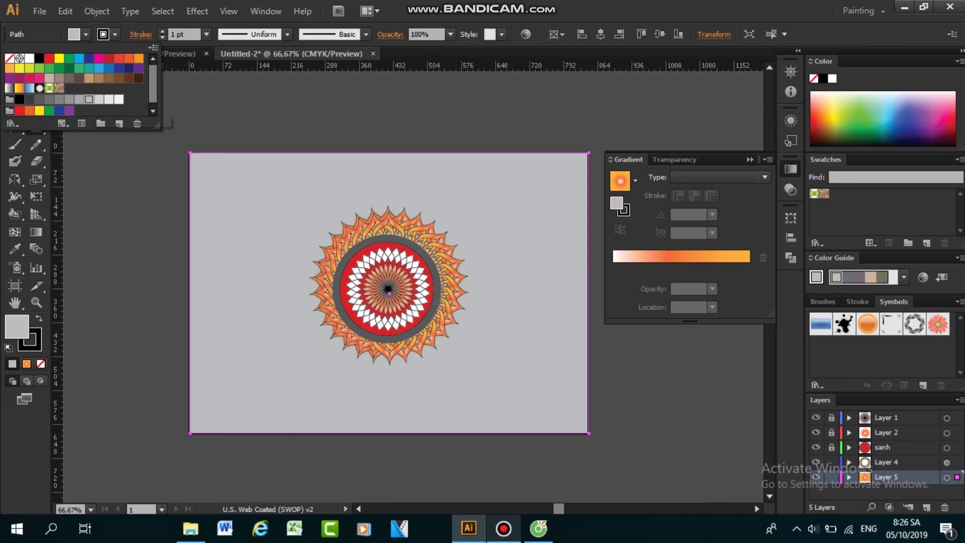
{"action": "left_click", "coordinate": [99, 99]}
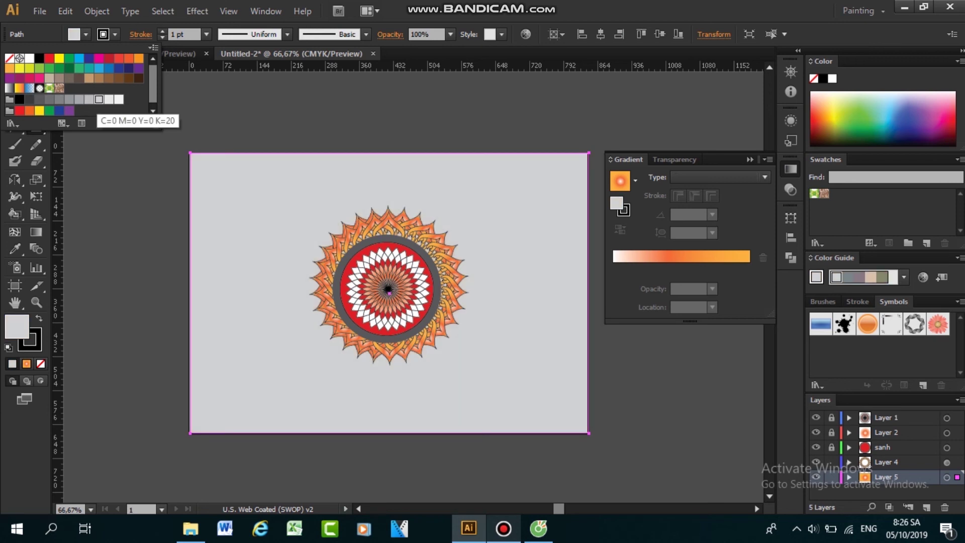
{"action": "left_click", "coordinate": [89, 99]}
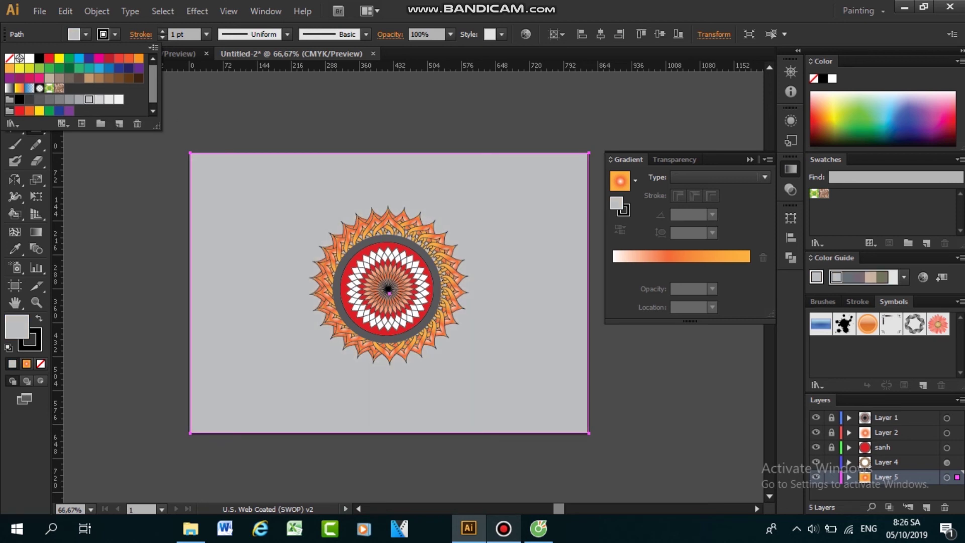
{"action": "left_click", "coordinate": [79, 99]}
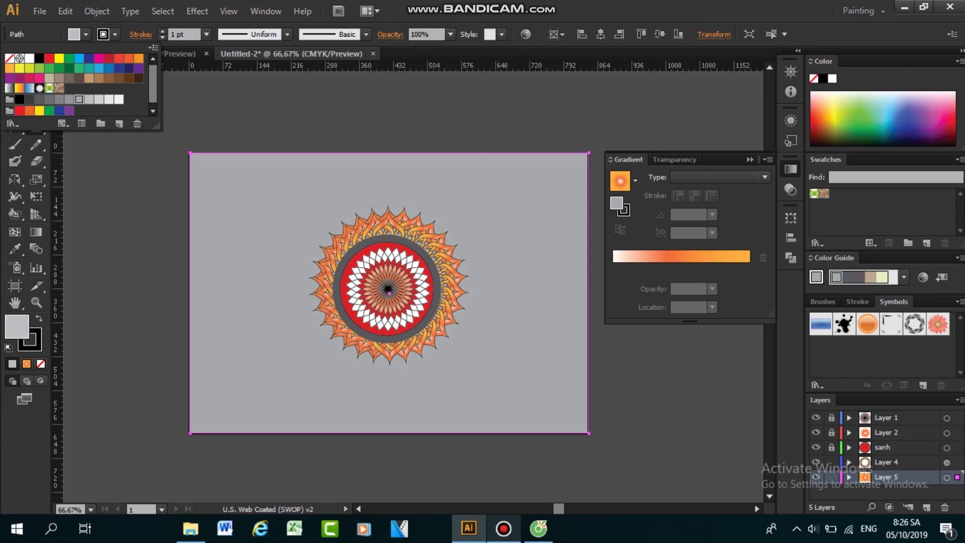
{"action": "left_click", "coordinate": [99, 99]}
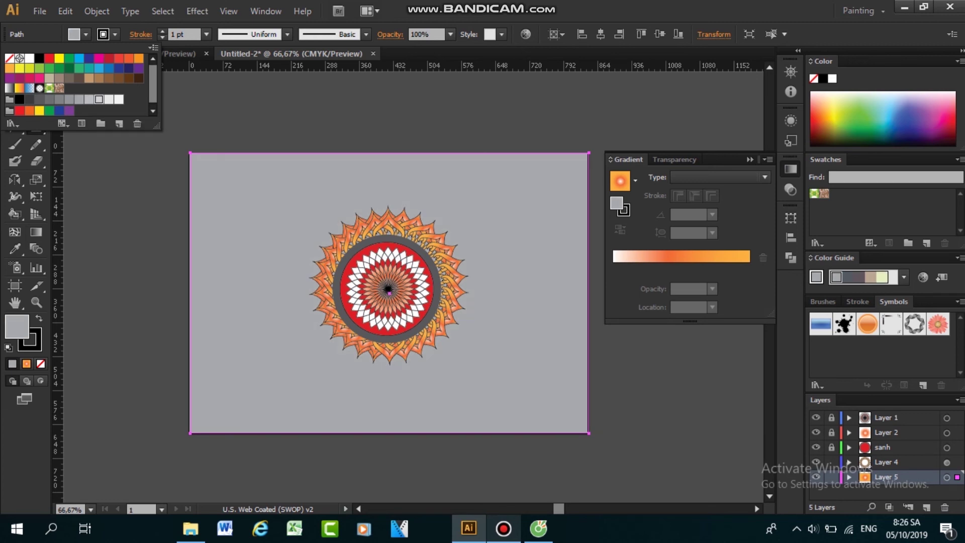
{"action": "key", "text": "Escape"}
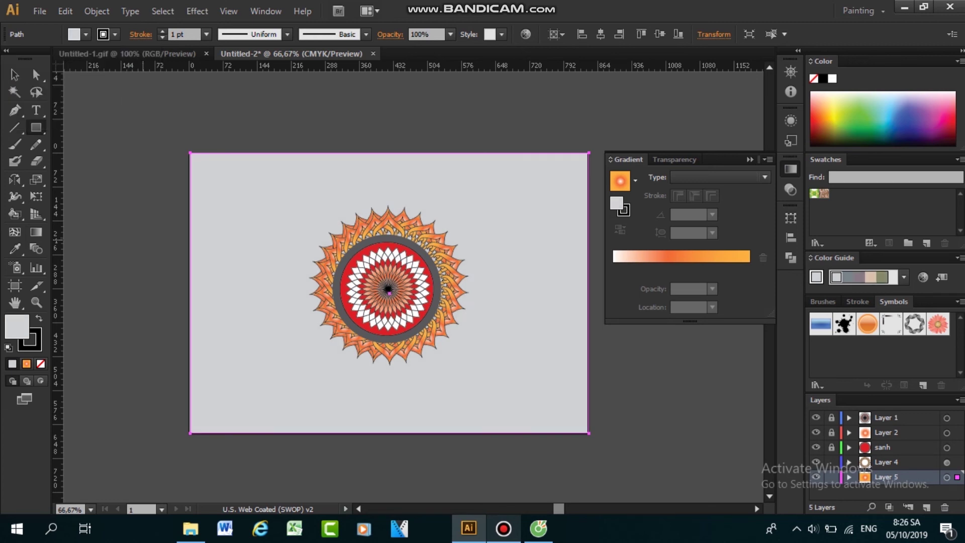